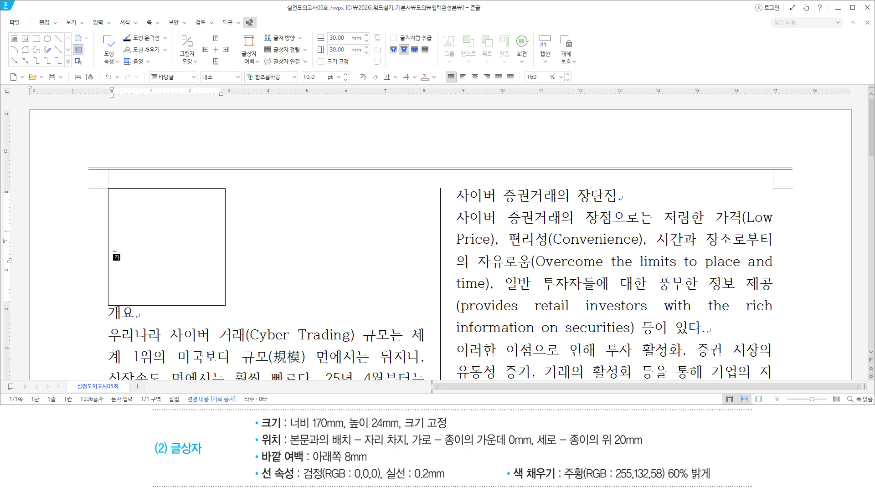
Type the title 사이버 증권거래의 현황과 문제점 and, on the next line, the author's name followed by 교수
{"action": "type", "text": "사"}
{"action": "type", "text": "이버 "}
{"action": "type", "text": "증권ㄱ"}
{"action": "type", "text": "거래의 현화"}
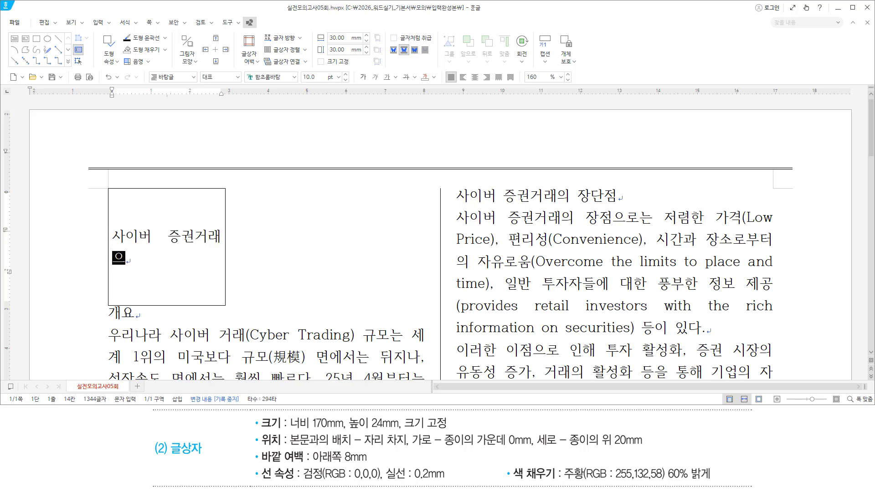
{"action": "type", "text": "황과 문제"}
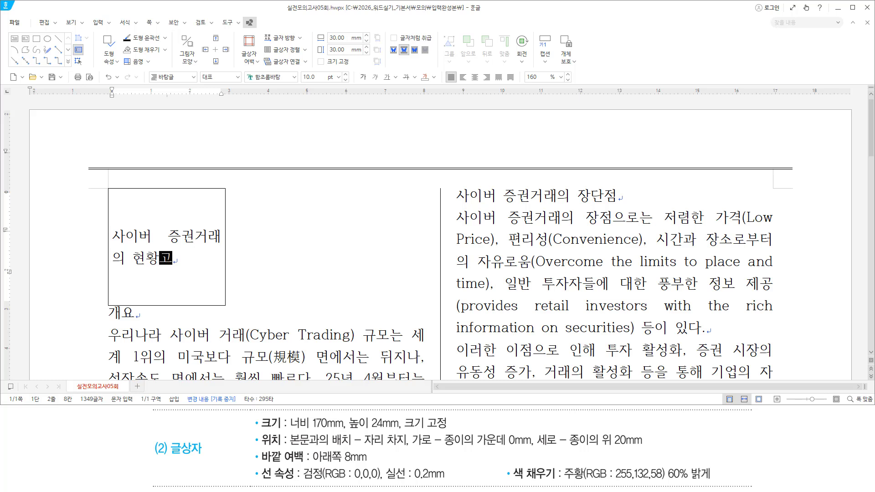
{"action": "type", "text": "점"}
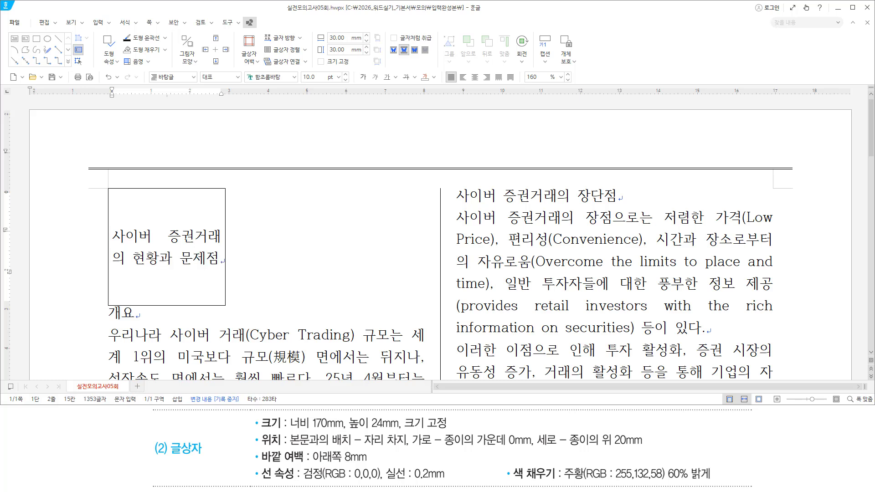
{"action": "key", "text": "Return"}
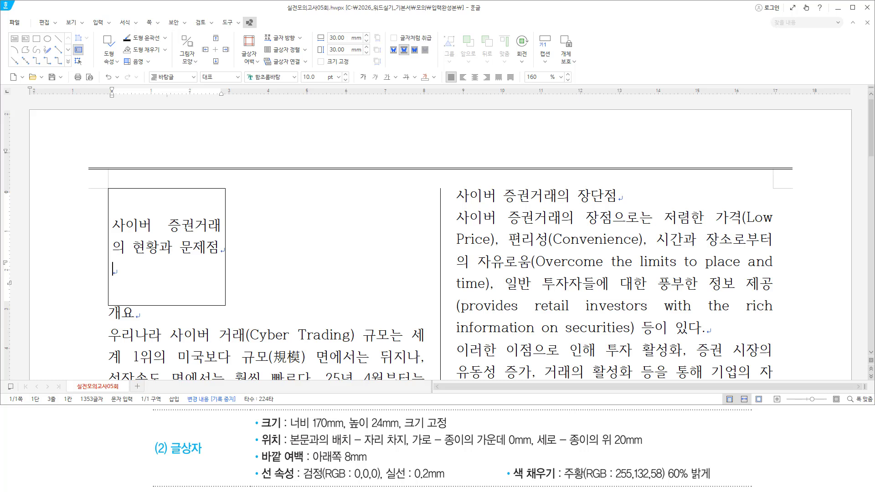
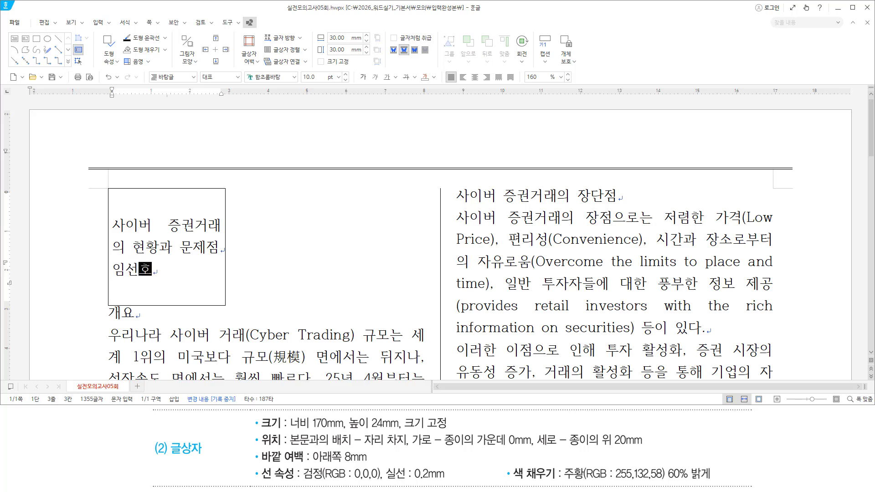
{"action": "type", "text": "교수"}
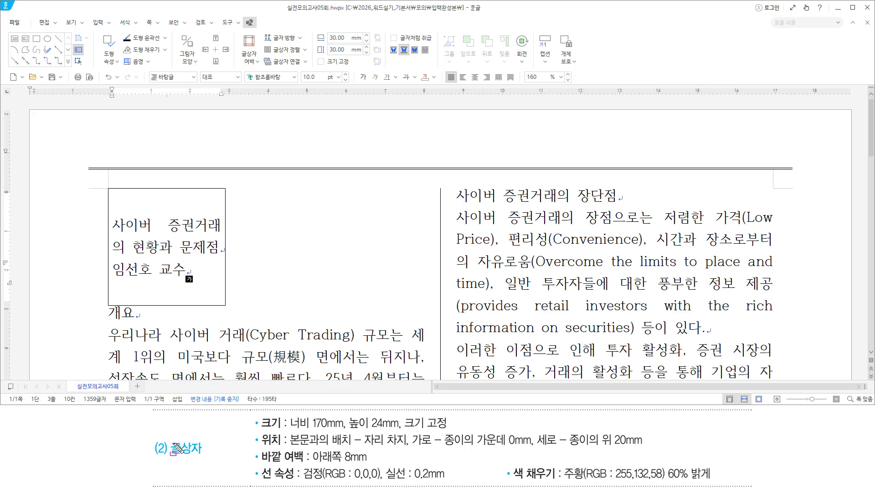
{"action": "left_click_drag", "start_coordinate": [154, 456], "coordinate": [206, 456]}
{"action": "mouse_move", "coordinate": [255, 413]}
{"action": "left_mouse_down"}
{"action": "mouse_move", "coordinate": [267, 434]}
{"action": "mouse_move", "coordinate": [294, 443]}
{"action": "mouse_move", "coordinate": [321, 489]}
{"action": "mouse_move", "coordinate": [722, 488]}
{"action": "left_mouse_up"}
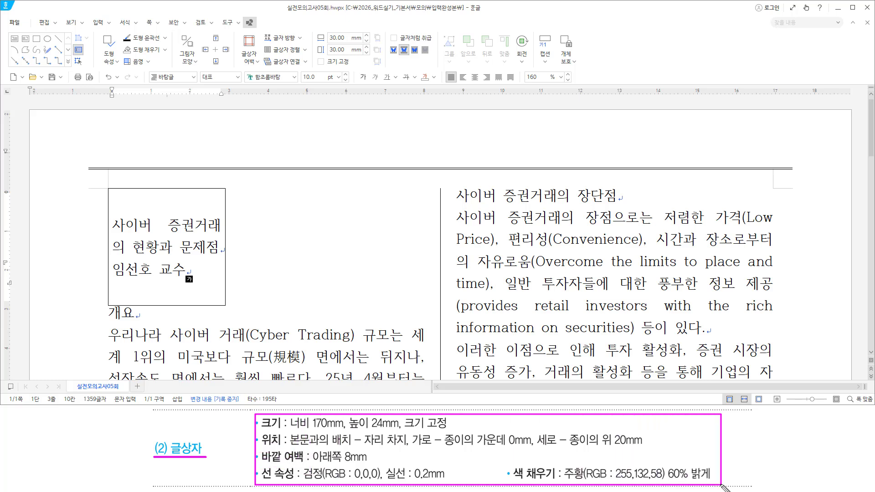
{"action": "key", "text": "Escape"}
{"action": "left_click", "coordinate": [281, 16]}
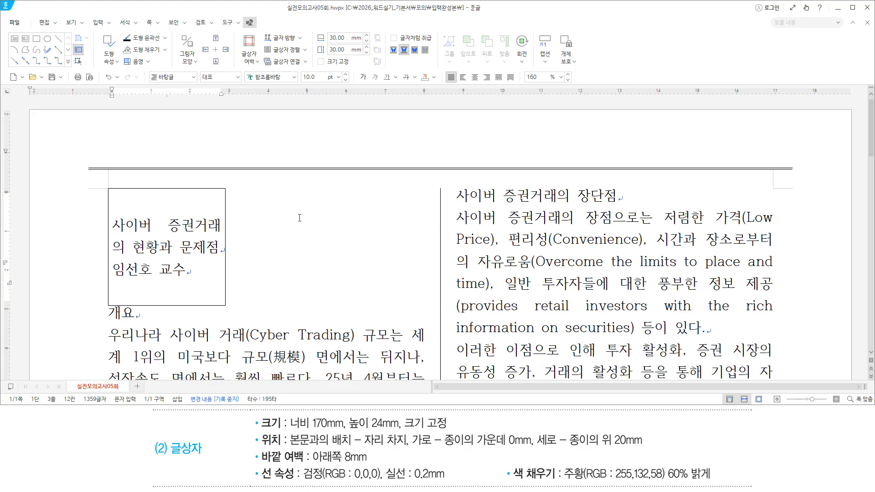
Bring up the 개체 속성 dialog for the text box
{"action": "key", "text": "ctrl+n"}
{"action": "key", "text": "k"}
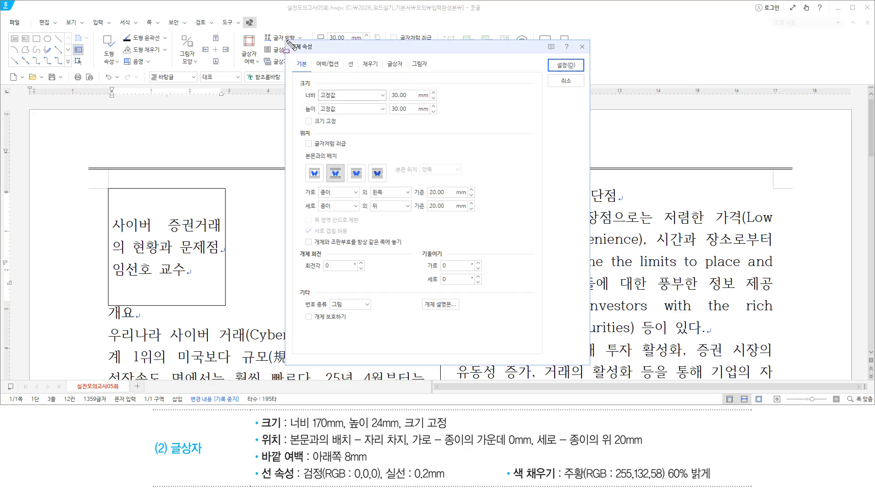
{"action": "left_click_drag", "start_coordinate": [287, 40], "coordinate": [317, 52]}
{"action": "left_click_drag", "start_coordinate": [288, 431], "coordinate": [399, 431]}
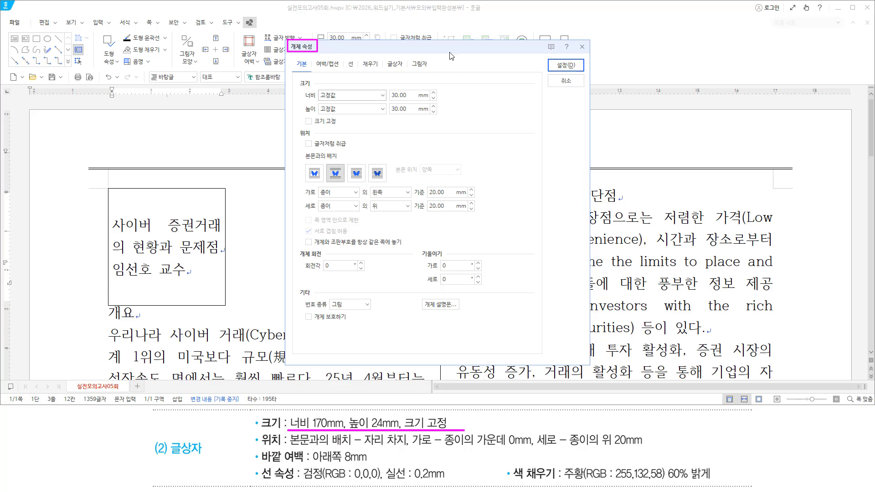
{"action": "key", "text": "Escape"}
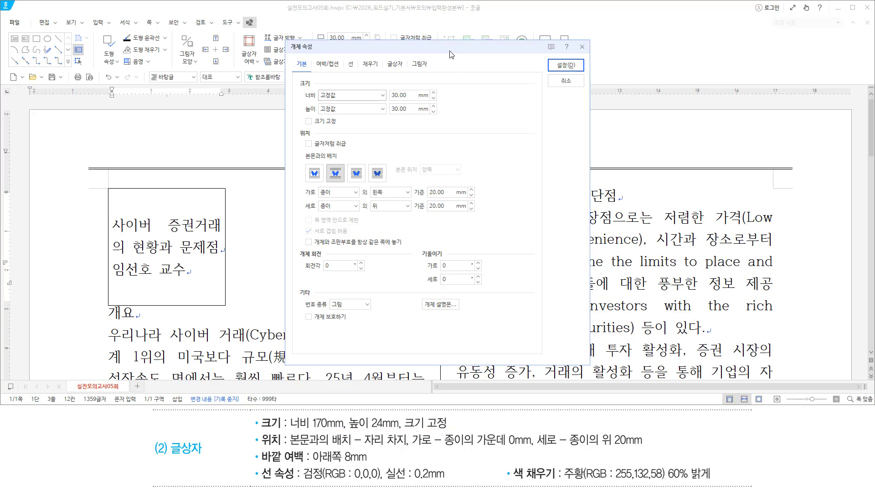
Set the box width to 170 mm and height to 24 mm, with 크기 고정 ticked
{"action": "key", "text": "Tab"}
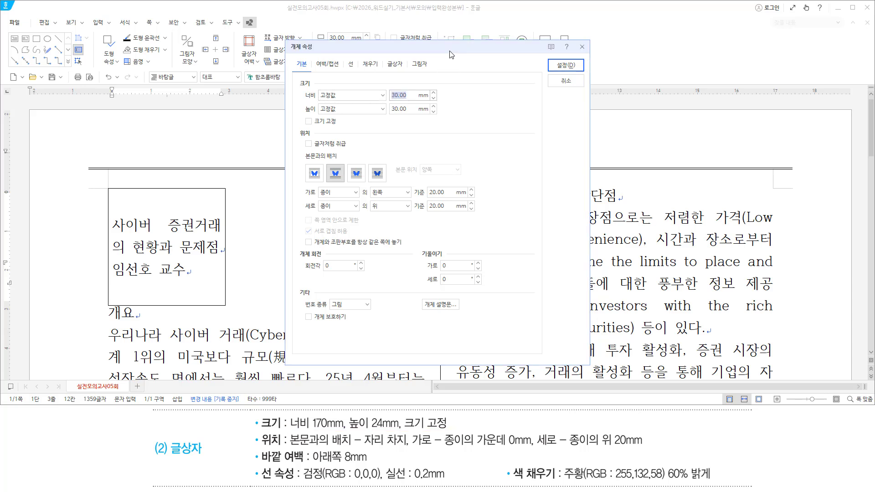
{"action": "type", "text": "170"}
{"action": "key", "text": "Tab"}
{"action": "key", "text": "Tab"}
{"action": "type", "text": "24"}
{"action": "key", "text": "Tab"}
{"action": "key", "text": "space"}
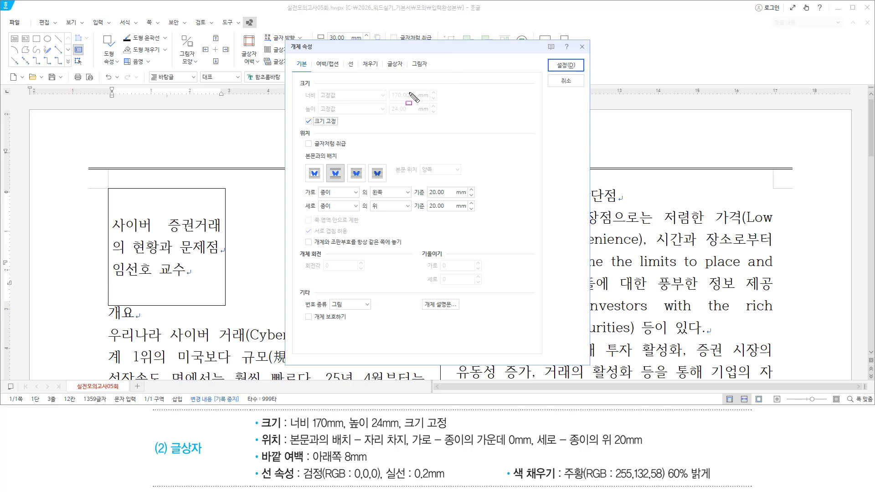
{"action": "left_click_drag", "start_coordinate": [301, 128], "coordinate": [336, 128]}
{"action": "mouse_move", "coordinate": [389, 97]}
{"action": "left_mouse_down"}
{"action": "mouse_move", "coordinate": [414, 98]}
{"action": "mouse_move", "coordinate": [415, 114]}
{"action": "left_mouse_up"}
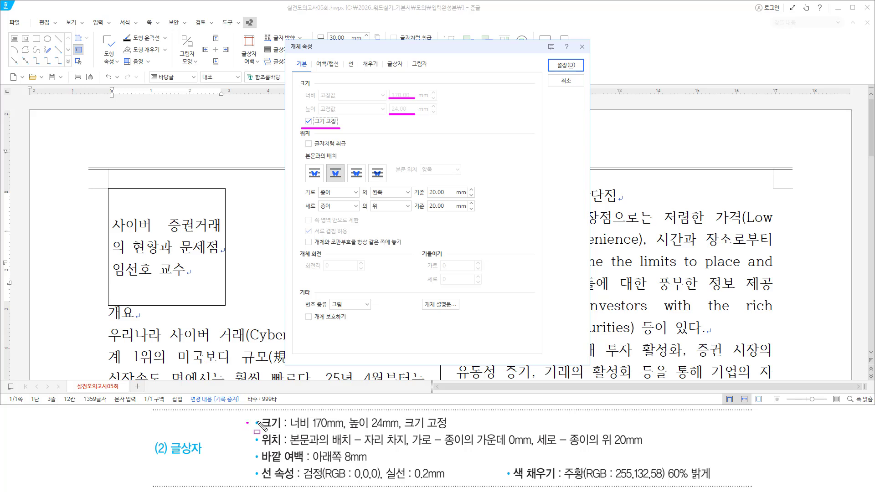
{"action": "left_click_drag", "start_coordinate": [246, 422], "coordinate": [457, 422]}
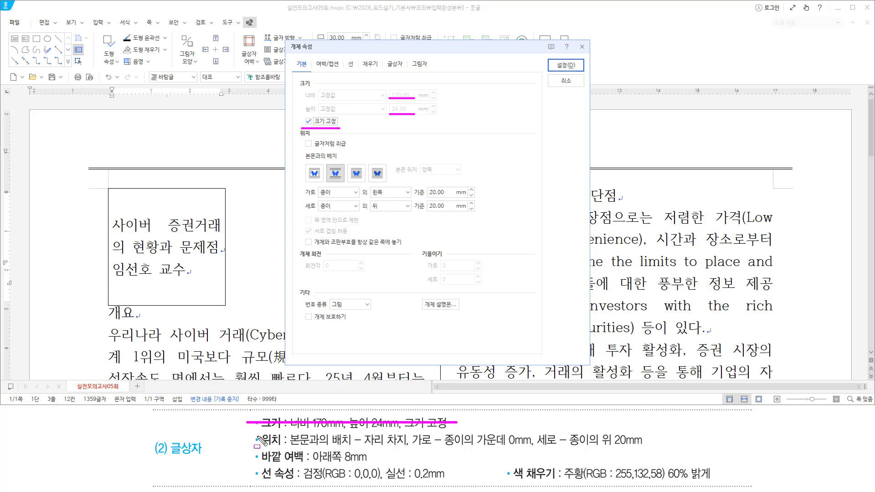
{"action": "left_click_drag", "start_coordinate": [255, 432], "coordinate": [288, 449]}
{"action": "mouse_move", "coordinate": [290, 126]}
{"action": "left_mouse_down"}
{"action": "mouse_move", "coordinate": [366, 210]}
{"action": "mouse_move", "coordinate": [494, 229]}
{"action": "left_mouse_up"}
{"action": "key", "text": "Escape"}
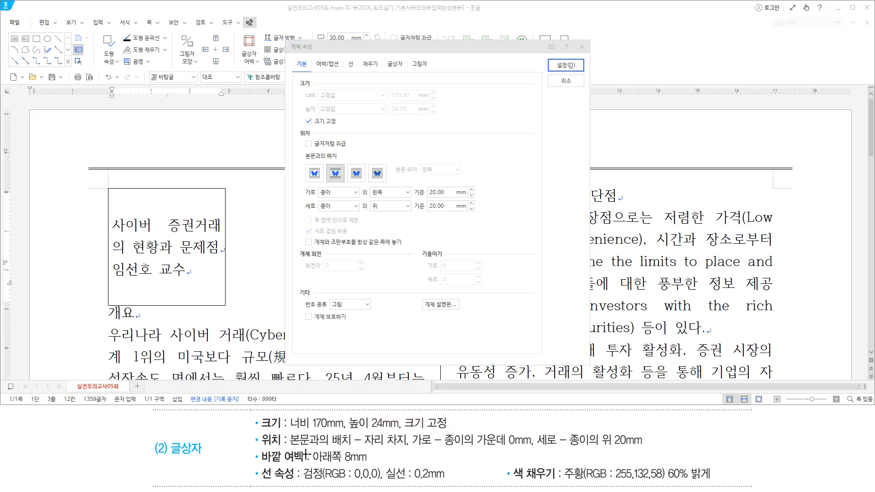
Set the box's horizontal position to the centre of the paper (종이 의 가운데)
{"action": "left_click_drag", "start_coordinate": [288, 448], "coordinate": [412, 449]}
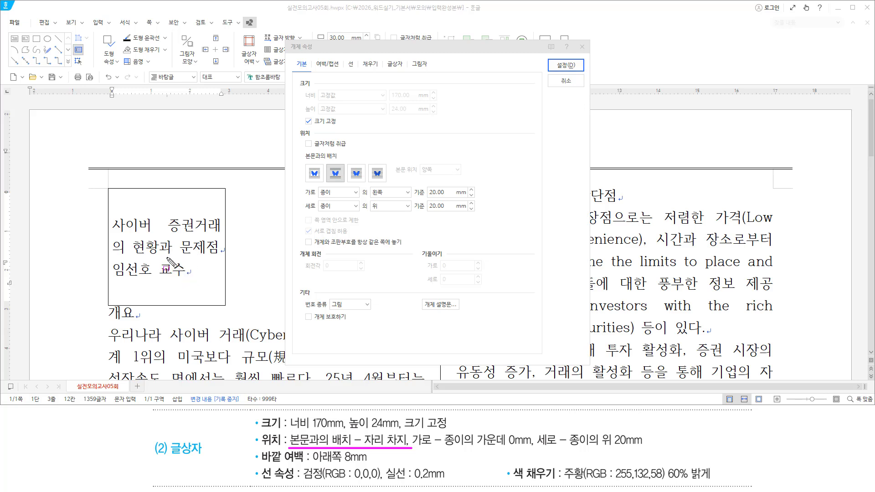
{"action": "left_click_drag", "start_coordinate": [326, 162], "coordinate": [346, 183]}
{"action": "mouse_move", "coordinate": [300, 185]}
{"action": "left_mouse_down"}
{"action": "mouse_move", "coordinate": [314, 209]}
{"action": "mouse_move", "coordinate": [346, 215]}
{"action": "left_mouse_up"}
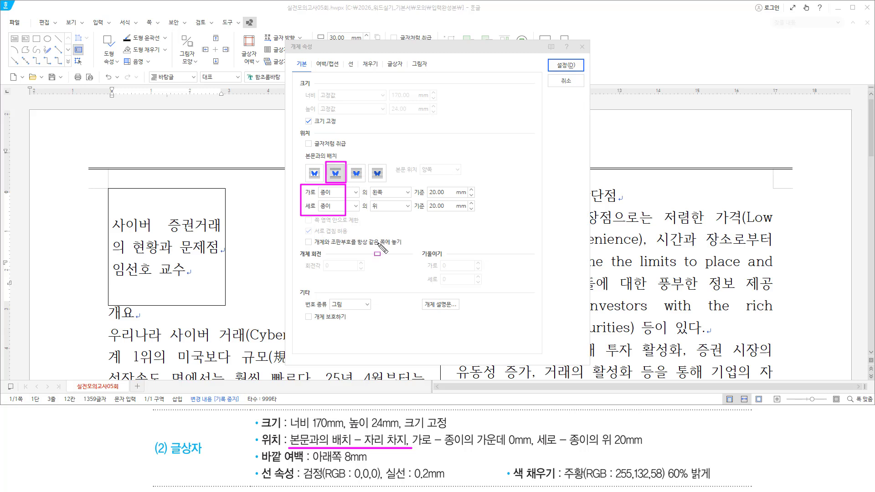
{"action": "left_click_drag", "start_coordinate": [414, 448], "coordinate": [461, 448]}
{"action": "left_click_drag", "start_coordinate": [538, 447], "coordinate": [588, 448]}
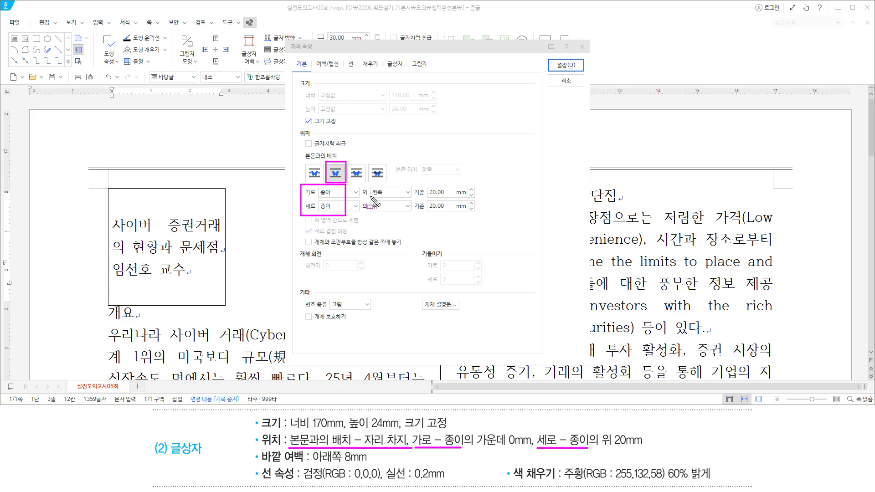
{"action": "left_click_drag", "start_coordinate": [368, 196], "coordinate": [410, 196]}
{"action": "key", "text": "Escape"}
{"action": "left_click", "coordinate": [407, 193]}
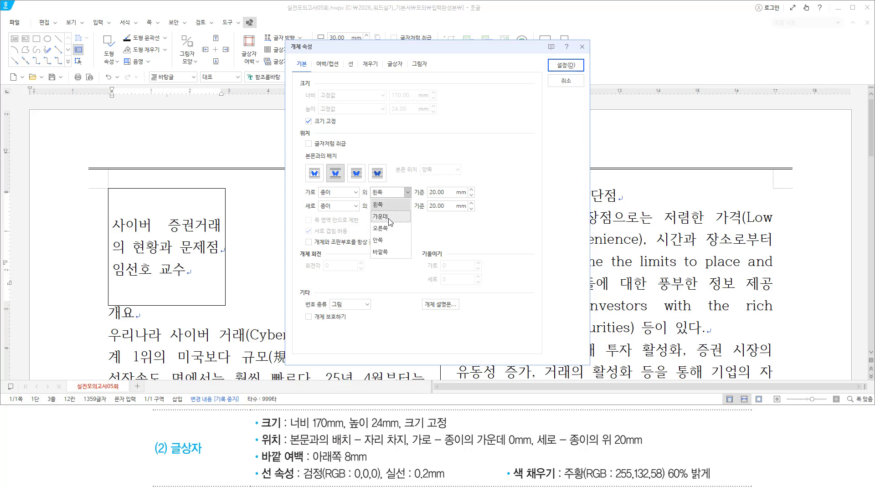
{"action": "left_click", "coordinate": [388, 218]}
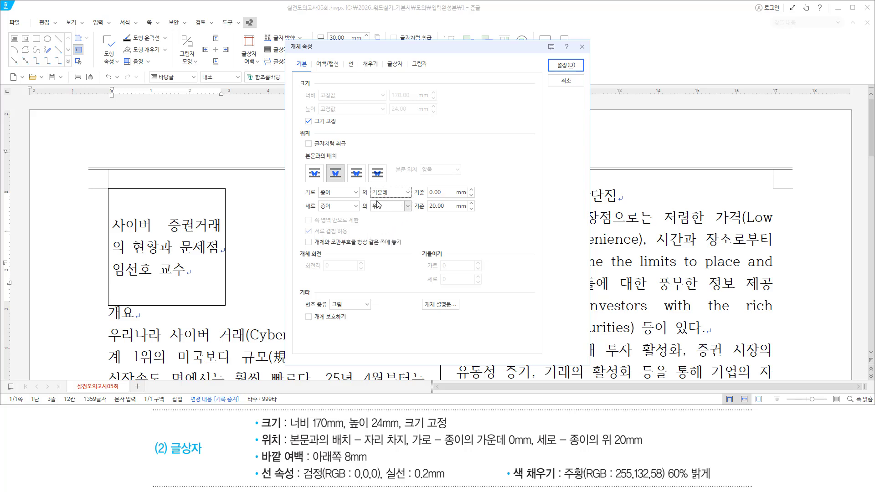
Keep the offsets at 0 mm horizontally and 20 mm below the paper top
{"action": "left_click_drag", "start_coordinate": [317, 197], "coordinate": [469, 197]}
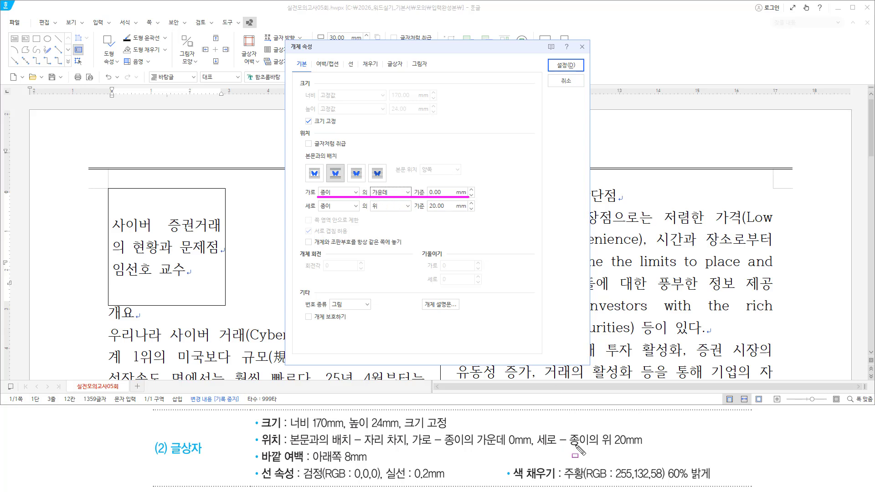
{"action": "left_click_drag", "start_coordinate": [537, 447], "coordinate": [642, 446]}
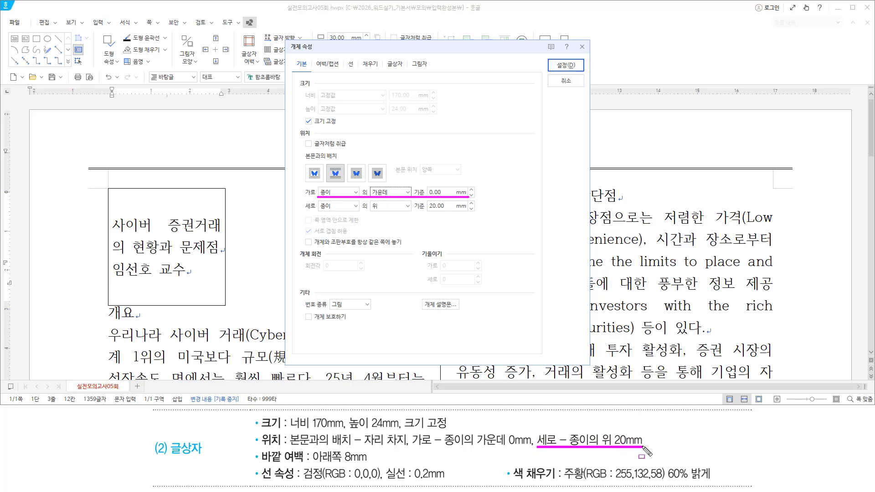
{"action": "left_click_drag", "start_coordinate": [319, 212], "coordinate": [465, 213]}
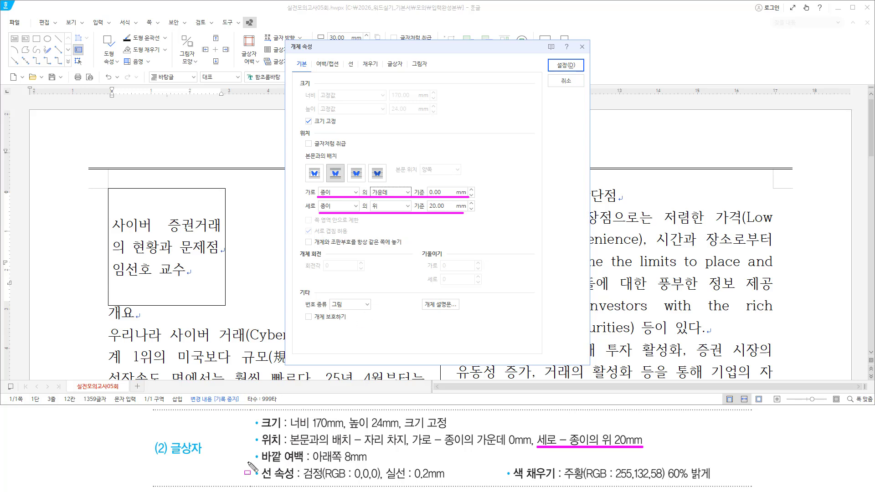
{"action": "left_click_drag", "start_coordinate": [258, 449], "coordinate": [306, 464]}
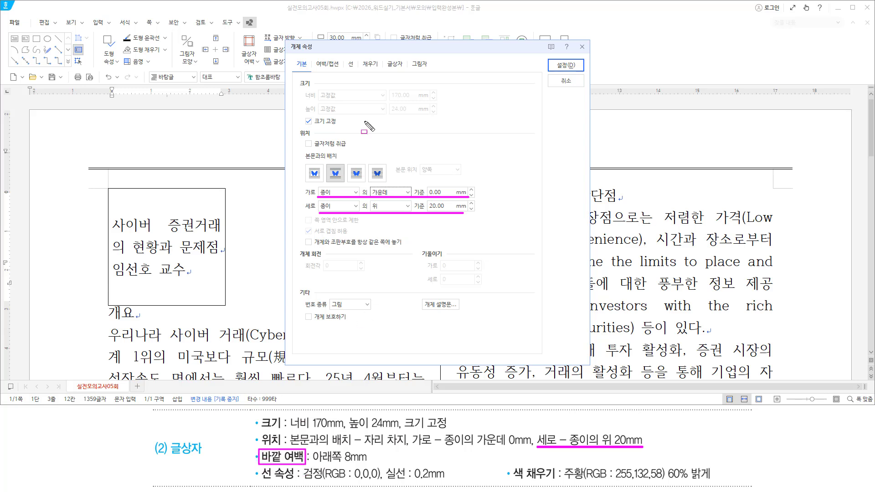
{"action": "left_click_drag", "start_coordinate": [313, 56], "coordinate": [343, 71]}
Set the text box's bottom outer margin (바깥 여백 아래쪽) to 8 mm
{"action": "key", "text": "Escape"}
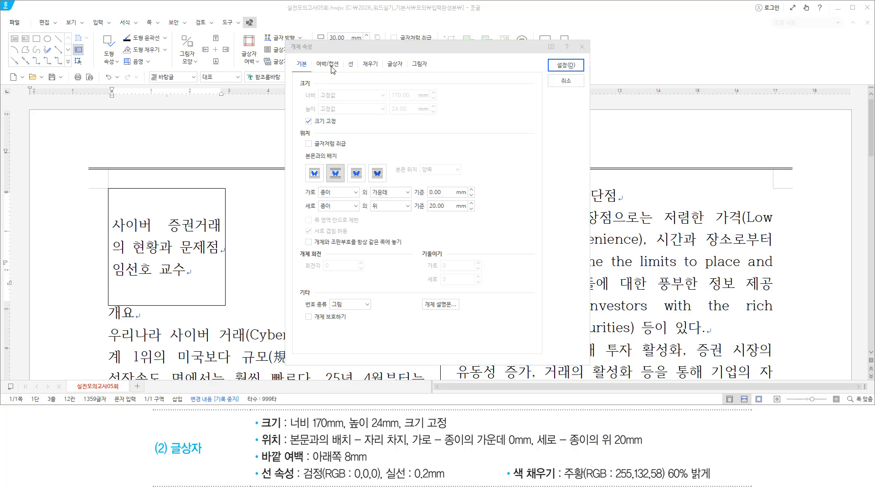
{"action": "left_click", "coordinate": [331, 67]}
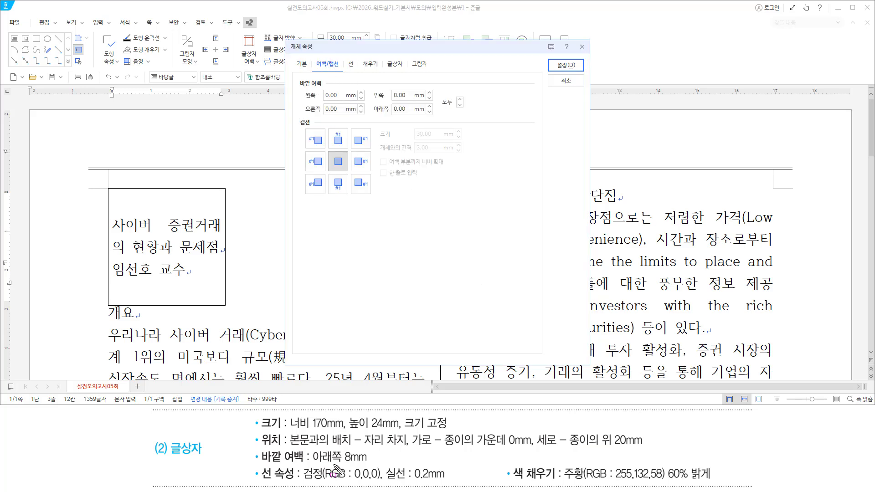
{"action": "left_click_drag", "start_coordinate": [309, 466], "coordinate": [367, 465]}
{"action": "key", "text": "Escape"}
{"action": "mouse_move", "coordinate": [407, 109]}
{"action": "left_mouse_down"}
{"action": "mouse_move", "coordinate": [364, 108]}
{"action": "mouse_move", "coordinate": [418, 114]}
{"action": "left_mouse_up"}
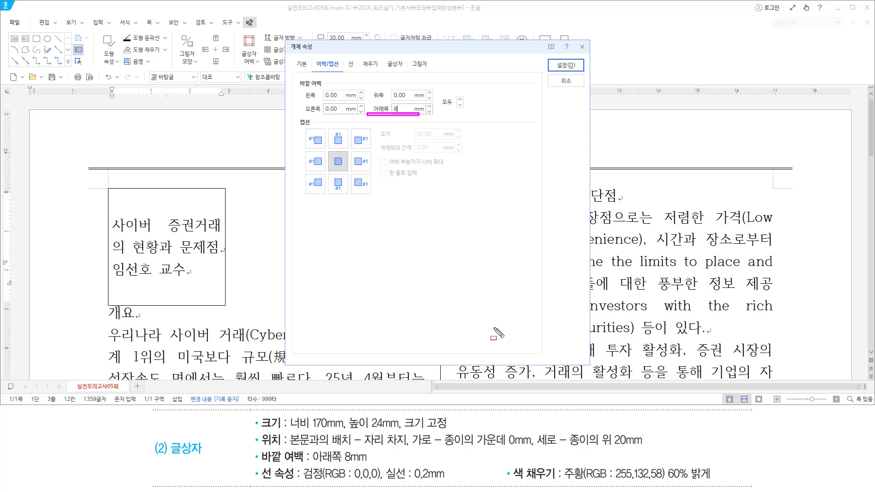
{"action": "left_click_drag", "start_coordinate": [259, 466], "coordinate": [297, 482]}
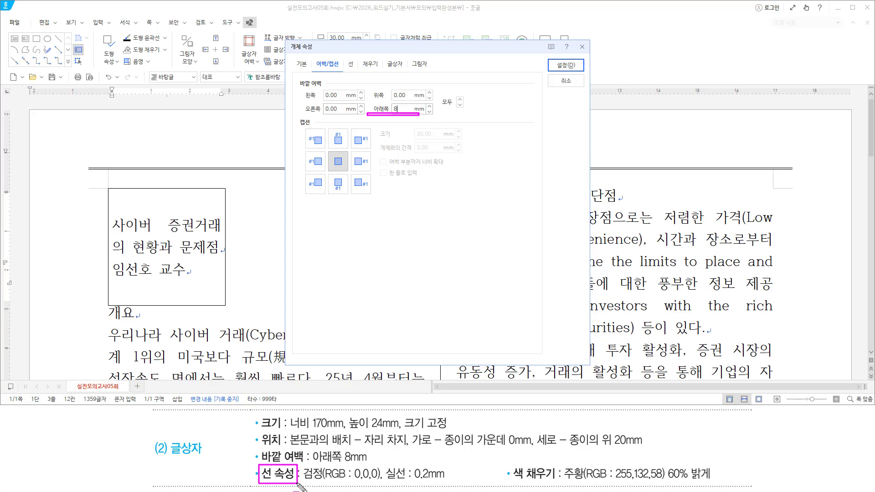
{"action": "left_click_drag", "start_coordinate": [345, 57], "coordinate": [359, 71]}
Give the box outline a black solid line with 0.2 mm thickness
{"action": "left_click", "coordinate": [351, 64]}
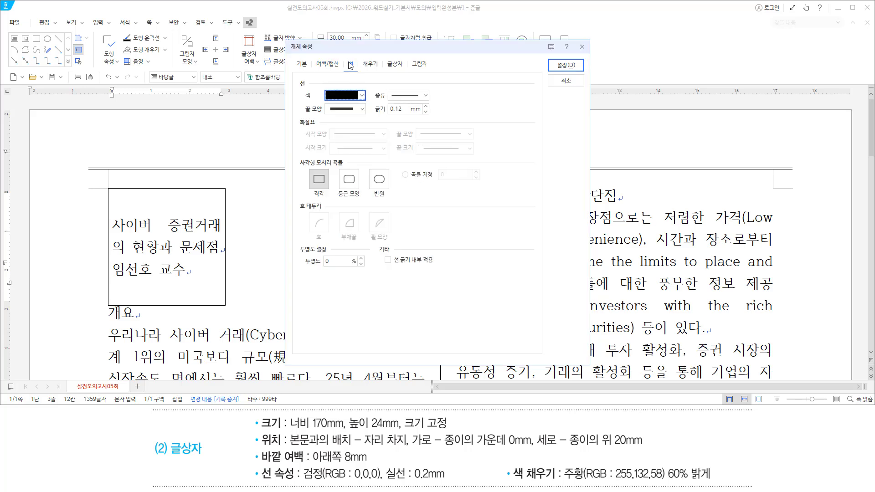
{"action": "left_click_drag", "start_coordinate": [344, 57], "coordinate": [355, 71]}
{"action": "left_click_drag", "start_coordinate": [302, 480], "coordinate": [412, 481]}
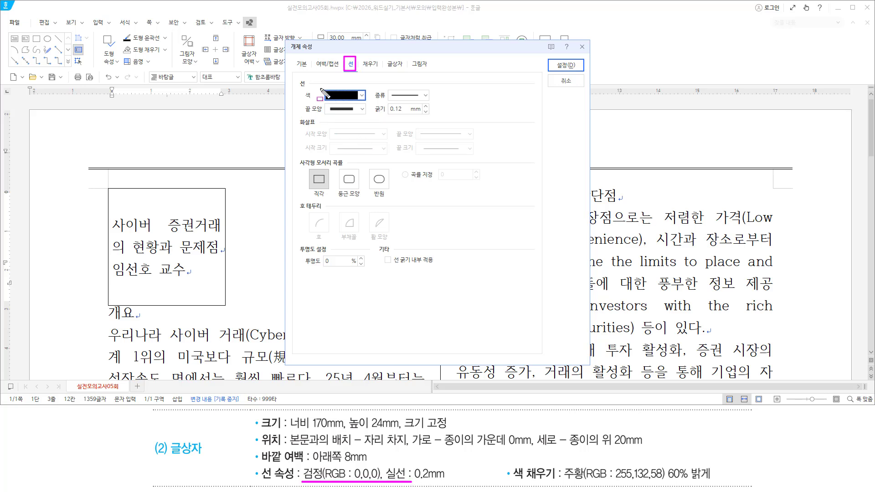
{"action": "mouse_move", "coordinate": [320, 88]}
{"action": "left_mouse_down"}
{"action": "mouse_move", "coordinate": [366, 101]}
{"action": "mouse_move", "coordinate": [432, 88]}
{"action": "left_mouse_up"}
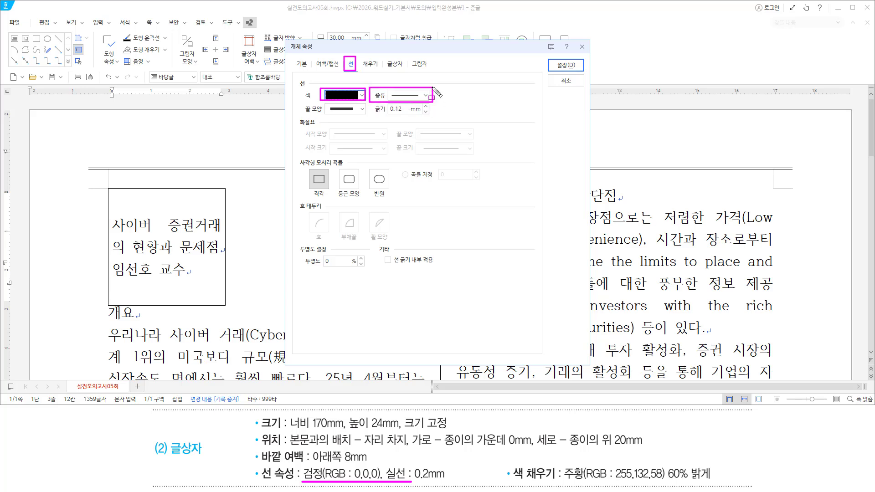
{"action": "mouse_move", "coordinate": [412, 465]}
{"action": "left_mouse_down"}
{"action": "mouse_move", "coordinate": [416, 477]}
{"action": "mouse_move", "coordinate": [447, 483]}
{"action": "left_mouse_up"}
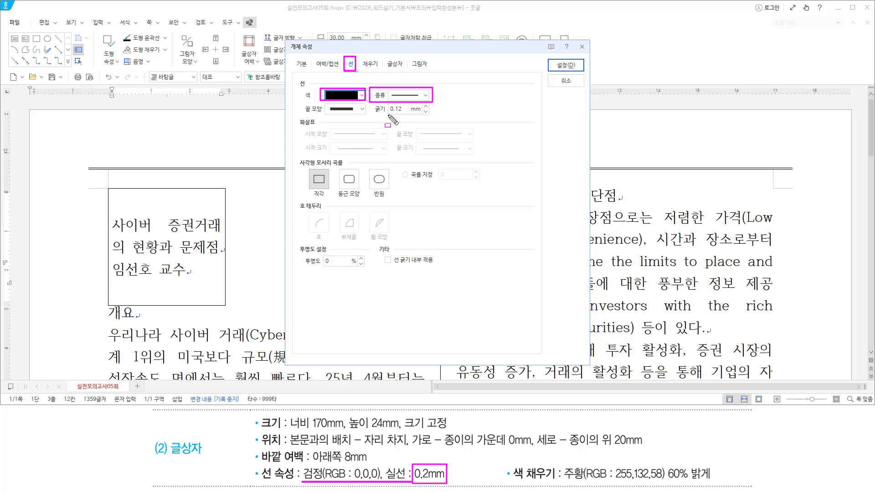
{"action": "key", "text": "Escape"}
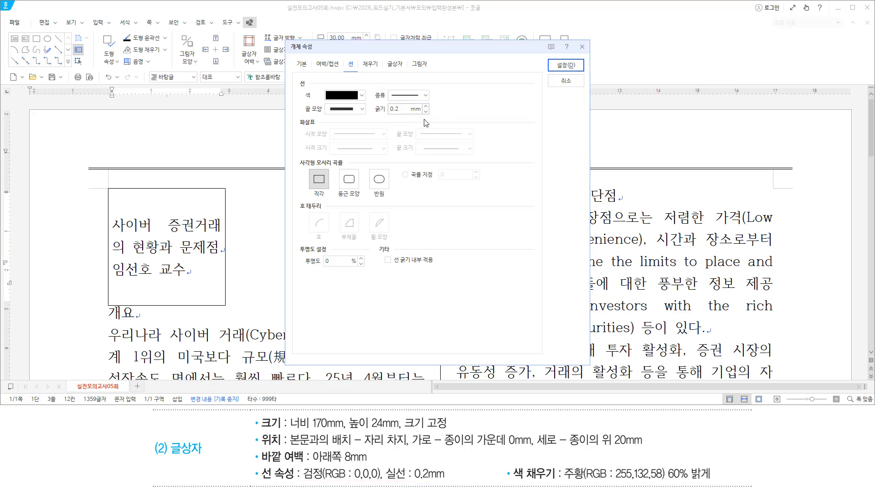
{"action": "left_click_drag", "start_coordinate": [371, 115], "coordinate": [424, 115]}
{"action": "mouse_move", "coordinate": [509, 461]}
{"action": "left_mouse_down"}
{"action": "mouse_move", "coordinate": [531, 483]}
{"action": "mouse_move", "coordinate": [556, 483]}
{"action": "left_mouse_up"}
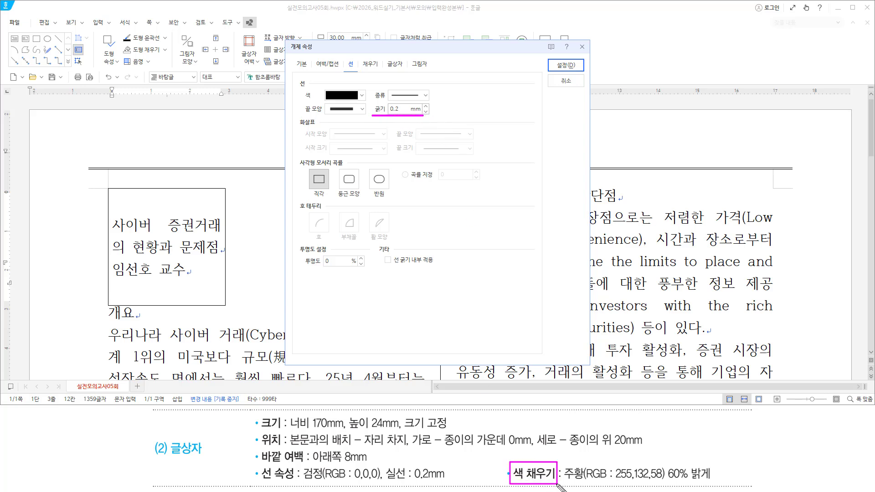
{"action": "left_click_drag", "start_coordinate": [358, 58], "coordinate": [382, 71]}
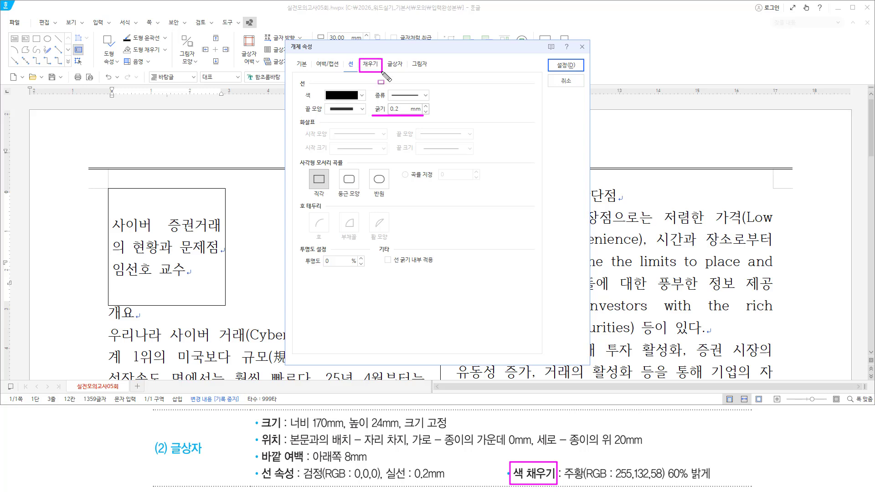
Fill the box with orange (255,132,58) 60% lighter and apply the box settings
{"action": "key", "text": "Escape"}
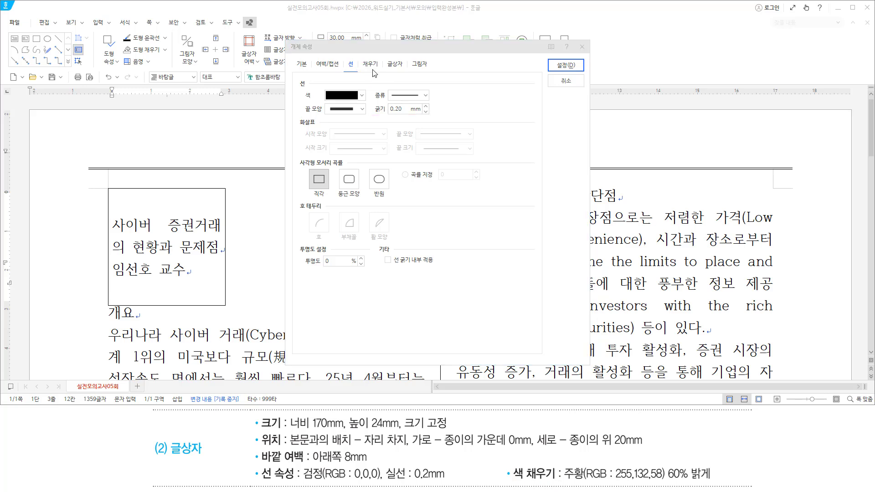
{"action": "left_click", "coordinate": [370, 66]}
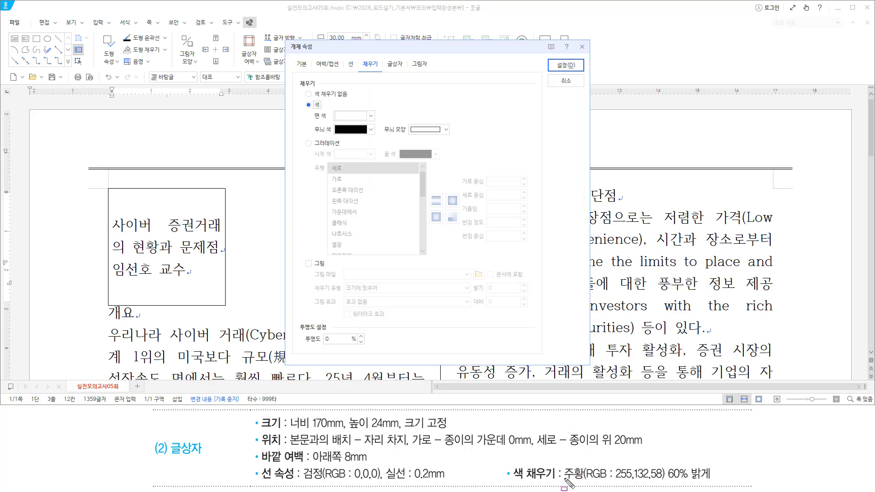
{"action": "left_click_drag", "start_coordinate": [559, 478], "coordinate": [714, 479]}
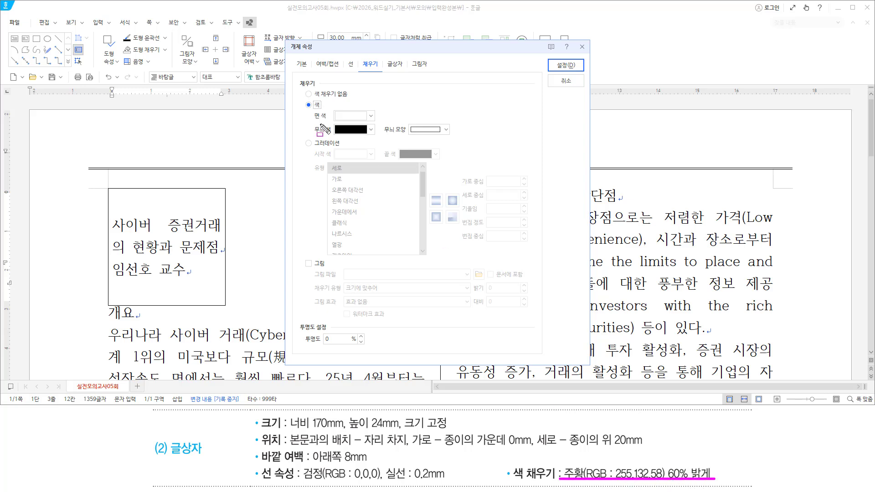
{"action": "left_click_drag", "start_coordinate": [331, 107], "coordinate": [381, 122]}
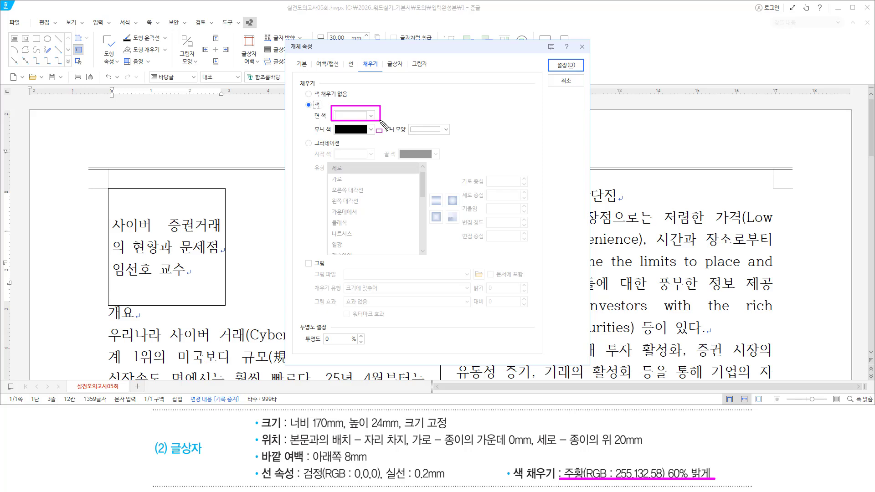
{"action": "key", "text": "Escape"}
{"action": "left_click", "coordinate": [370, 116]}
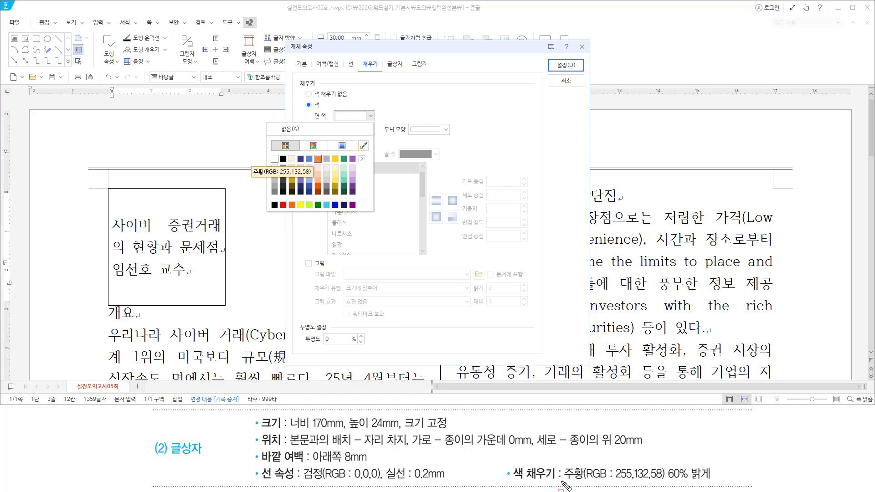
{"action": "left_click_drag", "start_coordinate": [562, 481], "coordinate": [718, 486]}
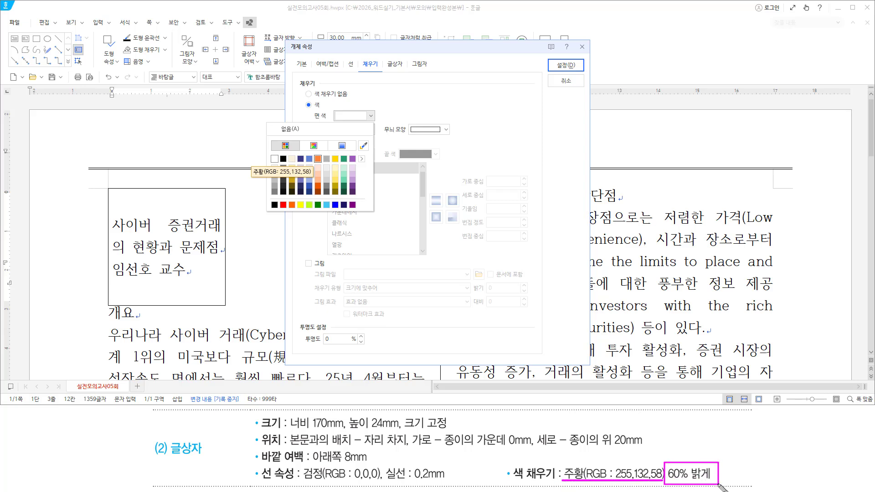
{"action": "key", "text": "Escape"}
{"action": "left_click", "coordinate": [360, 116]}
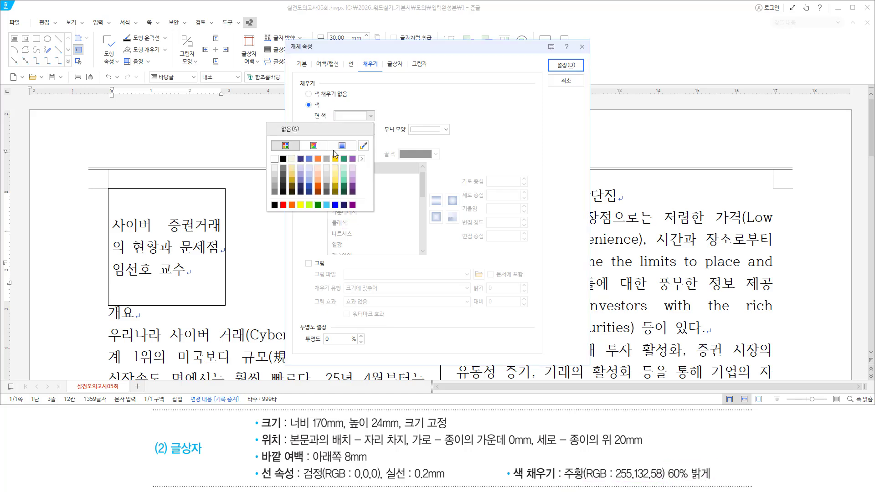
{"action": "left_click", "coordinate": [318, 173]}
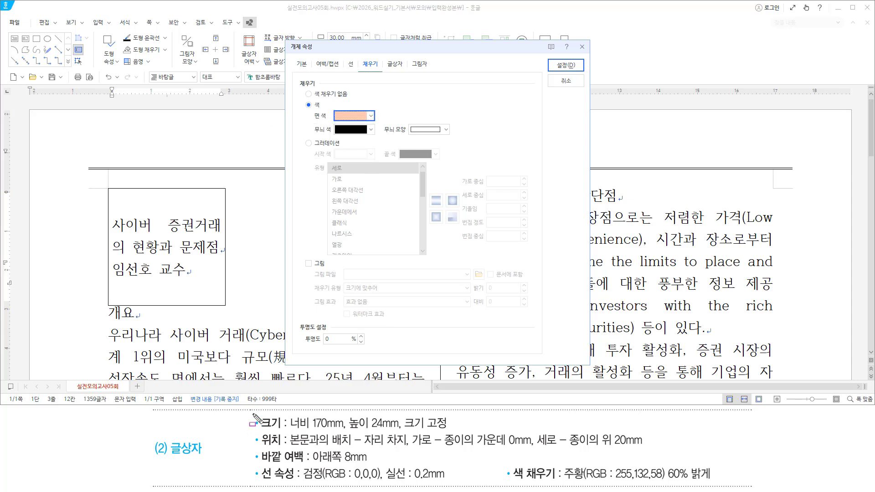
{"action": "mouse_move", "coordinate": [253, 414]}
{"action": "left_mouse_down"}
{"action": "mouse_move", "coordinate": [449, 480]}
{"action": "mouse_move", "coordinate": [713, 484]}
{"action": "left_mouse_up"}
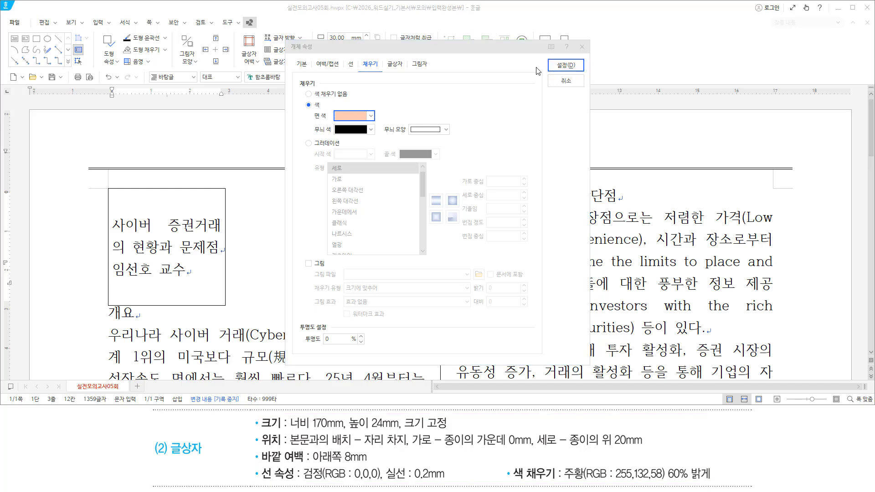
{"action": "left_click", "coordinate": [566, 66]}
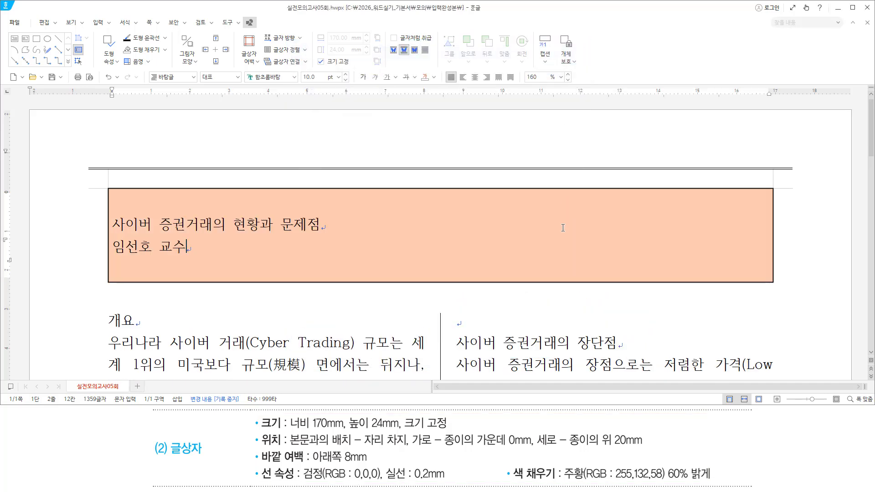
{"action": "key", "text": "Hangul"}
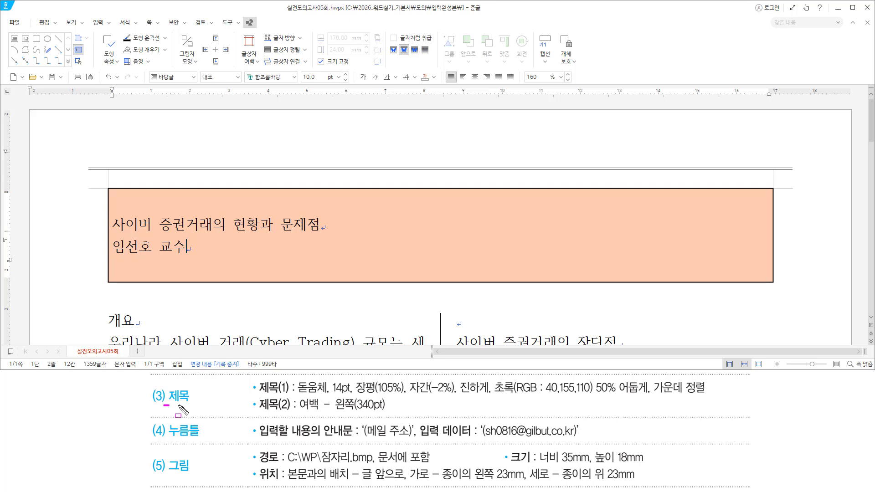
{"action": "left_click_drag", "start_coordinate": [163, 405], "coordinate": [192, 405]}
{"action": "mouse_move", "coordinate": [255, 378]}
{"action": "left_mouse_down"}
{"action": "mouse_move", "coordinate": [290, 395]}
{"action": "mouse_move", "coordinate": [650, 395]}
{"action": "mouse_move", "coordinate": [663, 387]}
{"action": "mouse_move", "coordinate": [710, 400]}
{"action": "left_mouse_up"}
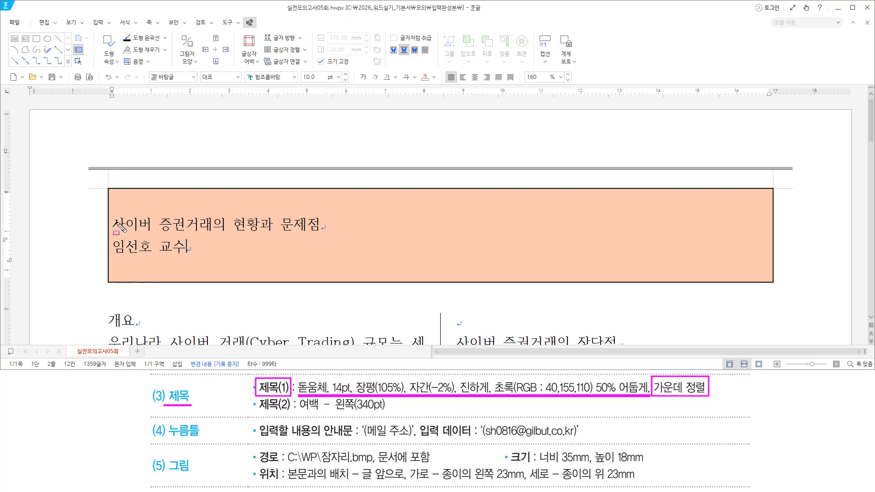
{"action": "mouse_move", "coordinate": [112, 214]}
{"action": "left_mouse_down"}
{"action": "mouse_move", "coordinate": [332, 231]}
{"action": "mouse_move", "coordinate": [319, 233]}
{"action": "left_mouse_up"}
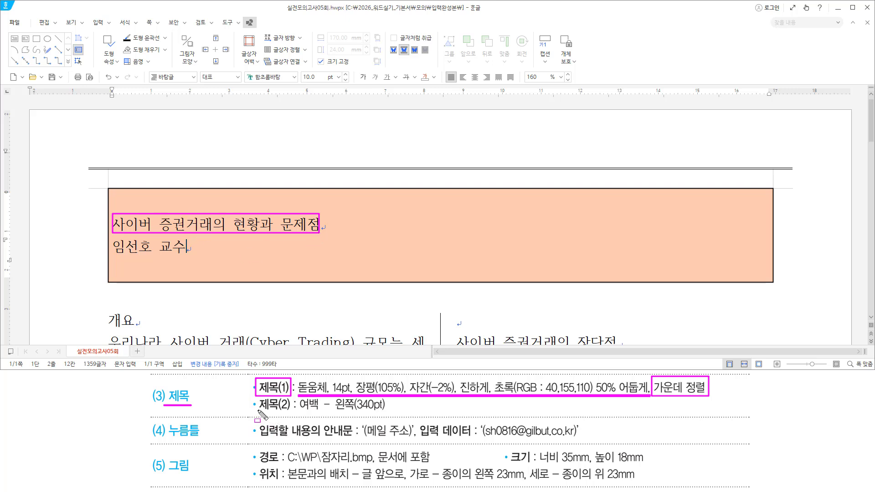
{"action": "left_click_drag", "start_coordinate": [258, 411], "coordinate": [385, 412]}
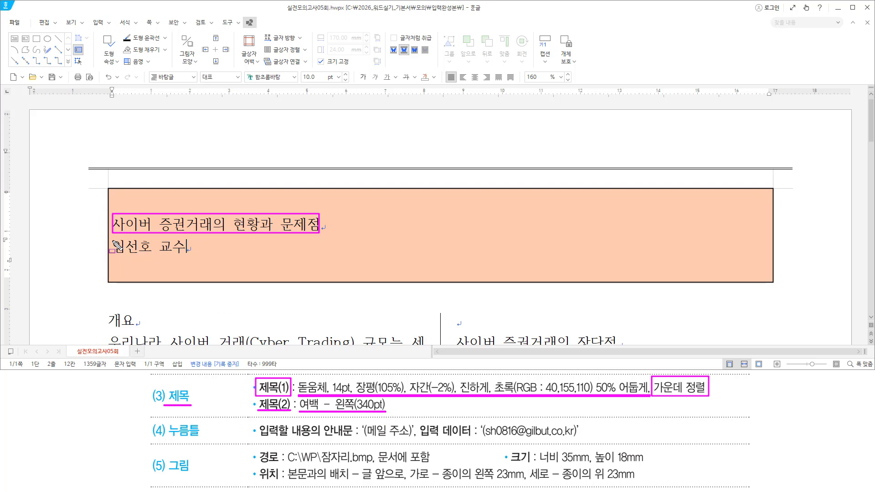
{"action": "left_click_drag", "start_coordinate": [113, 241], "coordinate": [184, 253]}
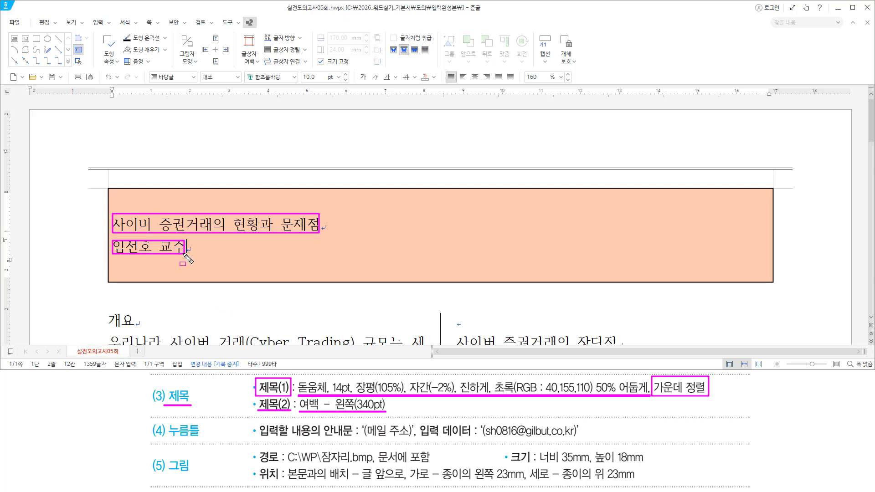
{"action": "key", "text": "Escape"}
{"action": "left_click", "coordinate": [189, 224]}
Select the title line and set its font to 돋움체 at 14 pt
{"action": "double_click", "coordinate": [203, 224]}
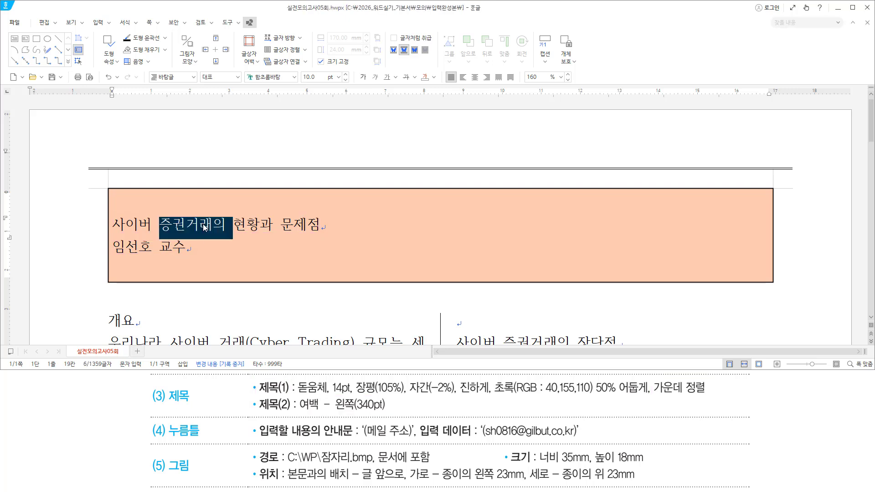
{"action": "triple_click", "coordinate": [203, 225]}
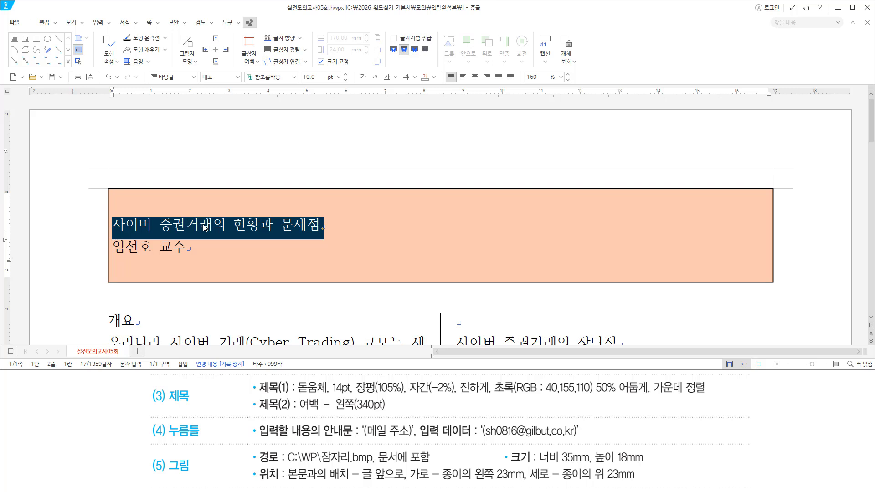
{"action": "key", "text": "alt+l"}
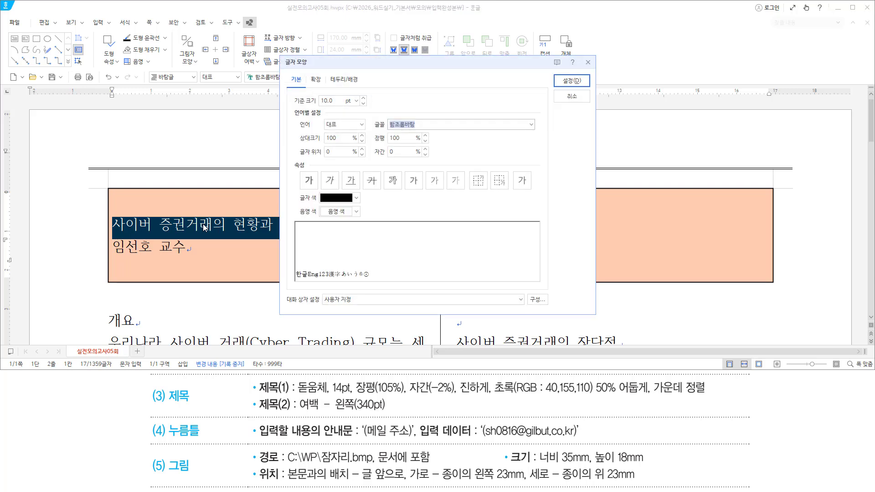
{"action": "type", "text": "돋우"}
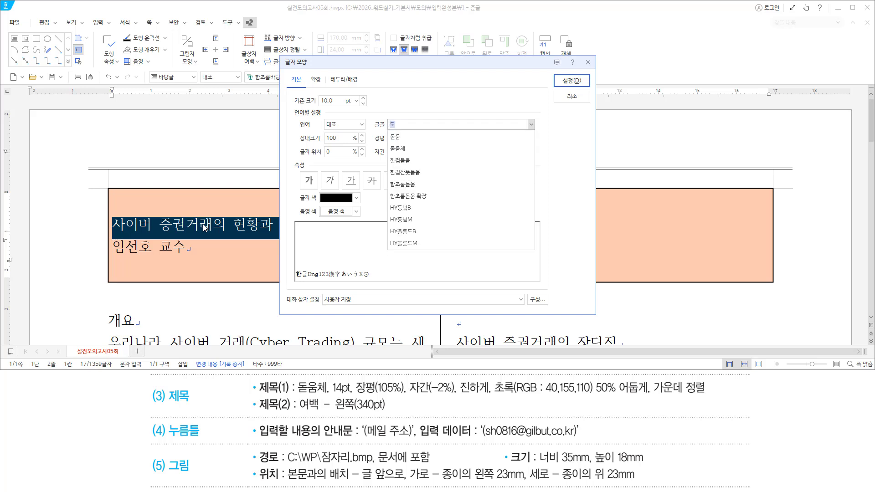
{"action": "type", "text": "체"}
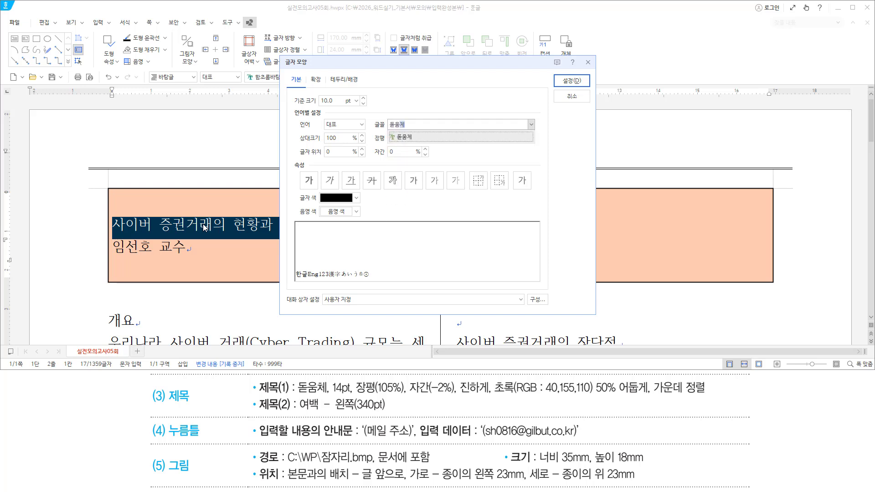
{"action": "key", "text": "Return"}
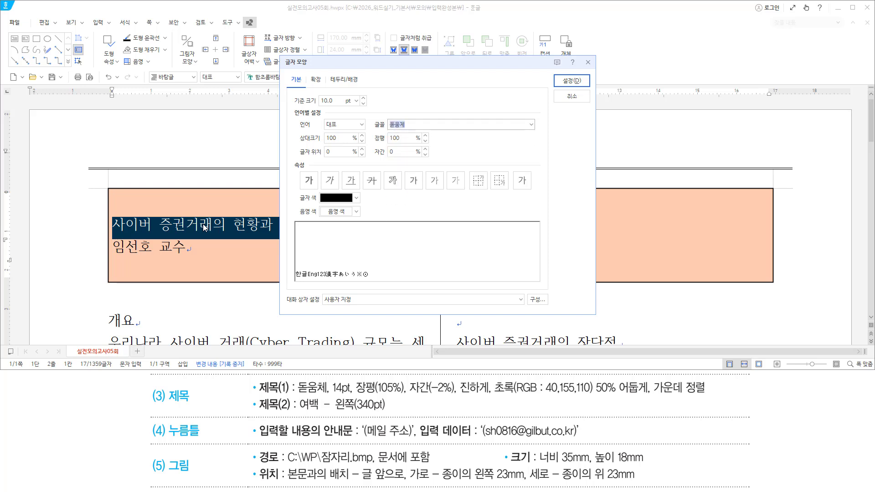
{"action": "key", "text": "alt"}
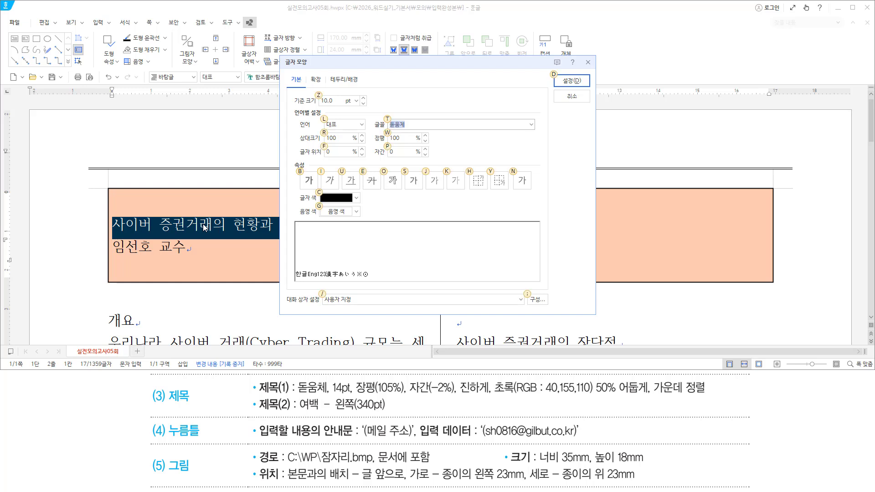
{"action": "key", "text": "alt+z"}
{"action": "type", "text": "14"}
{"action": "key", "text": "alt"}
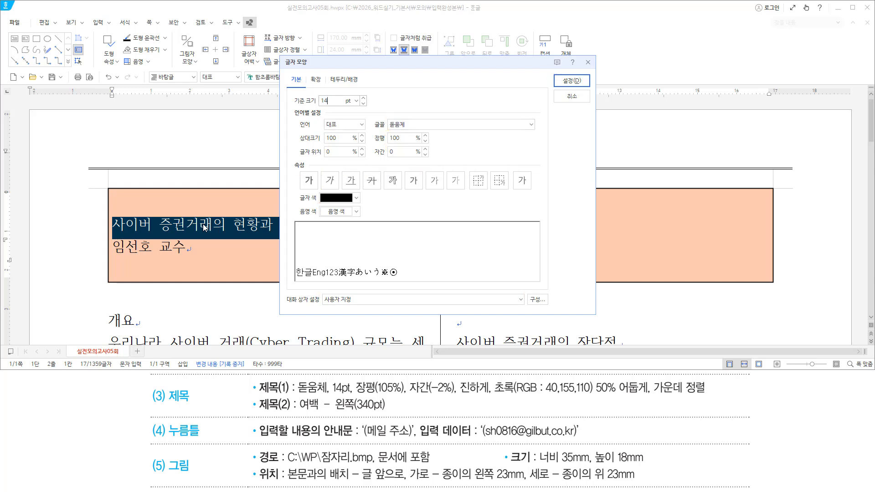
{"action": "key", "text": "alt"}
{"action": "key", "text": "alt"}
{"action": "key", "text": "alt"}
{"action": "key", "text": "alt"}
{"action": "key", "text": "alt"}
{"action": "key", "text": "alt"}
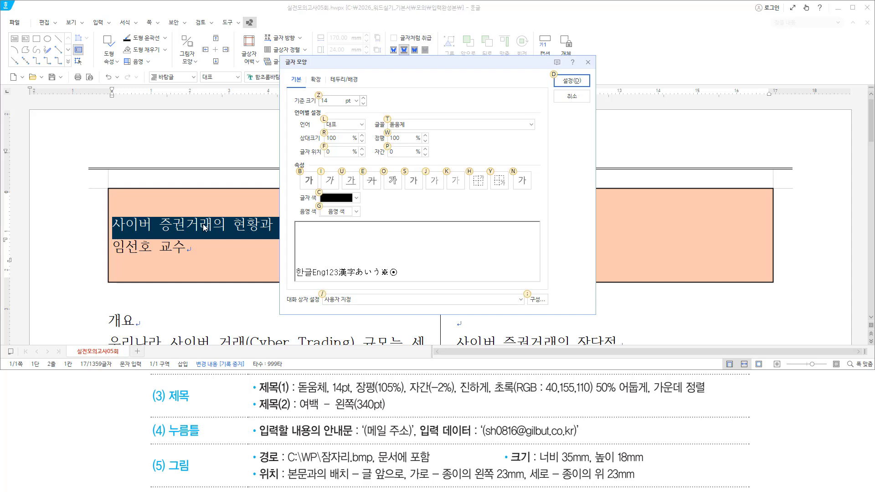
Set character width 105%, letter spacing -2%, and make the title bold
{"action": "key", "text": "alt+w"}
{"action": "type", "text": "105"}
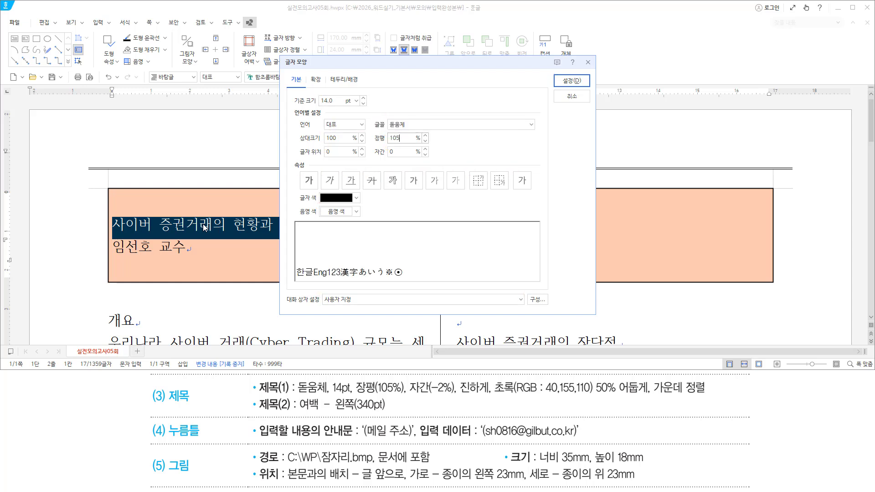
{"action": "key", "text": "alt"}
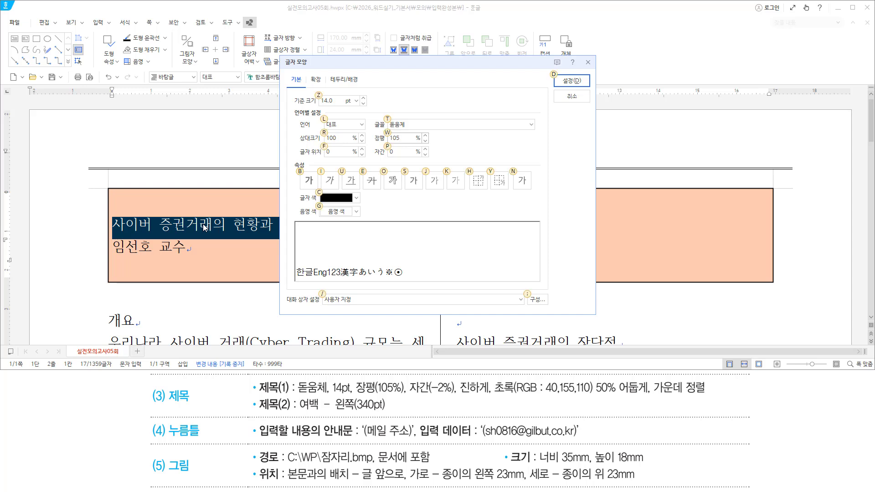
{"action": "key", "text": "alt+p"}
{"action": "type", "text": "-2"}
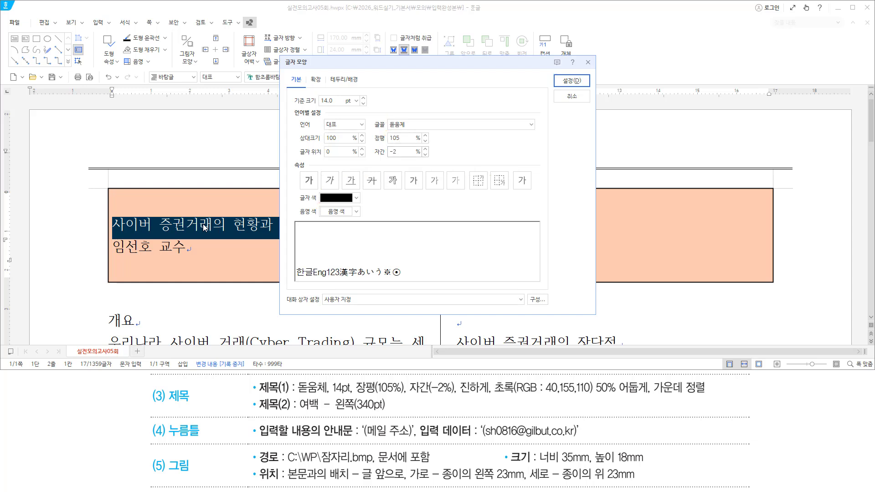
{"action": "key", "text": "alt"}
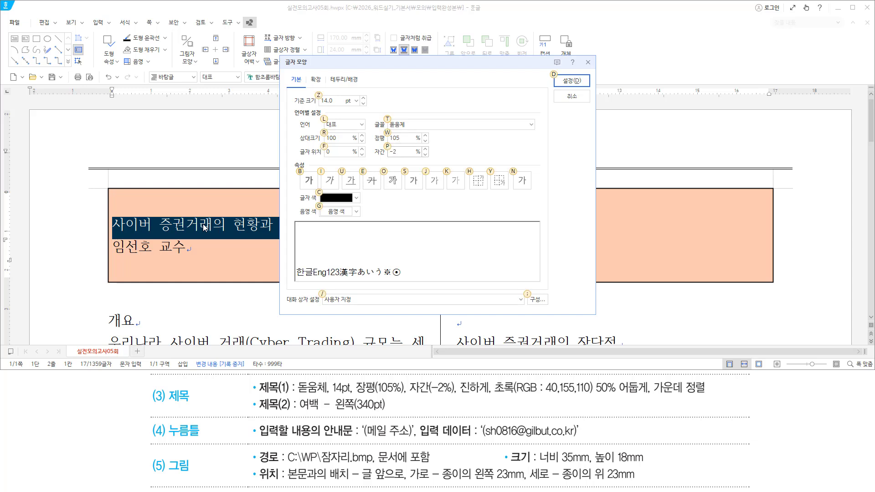
{"action": "key", "text": "b"}
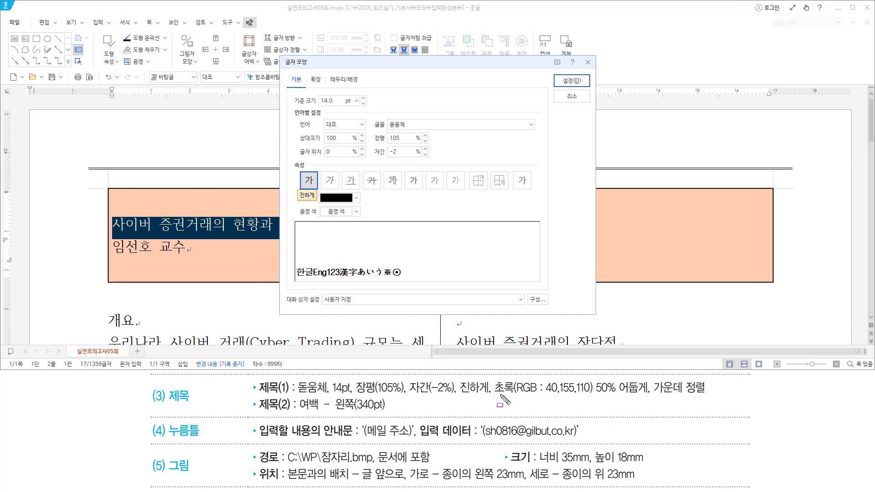
Colour the title 초록 50% 어둡게 from the 기본 palette and confirm the formatting
{"action": "left_click_drag", "start_coordinate": [496, 395], "coordinate": [648, 395]}
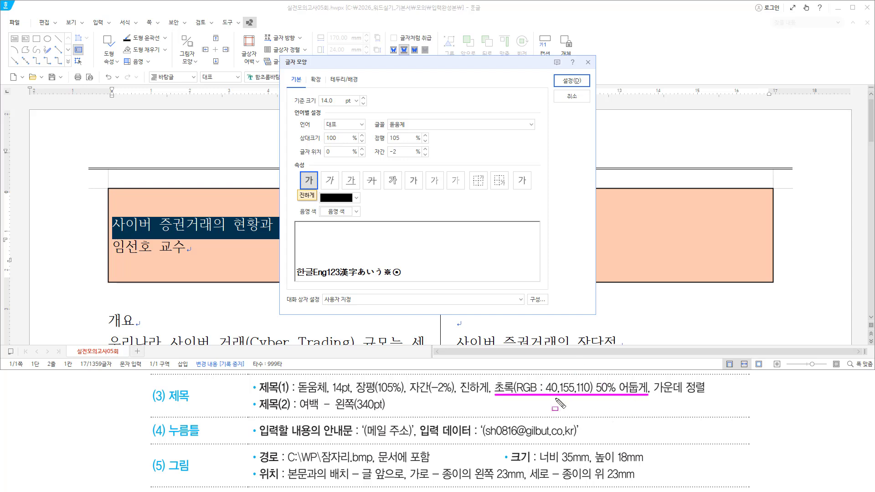
{"action": "left_click_drag", "start_coordinate": [351, 190], "coordinate": [360, 204]}
{"action": "left_click", "coordinate": [356, 197]}
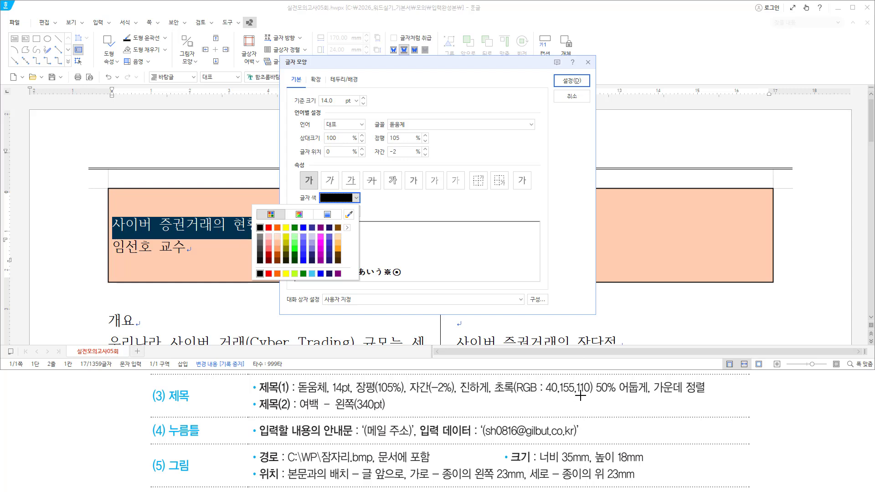
{"action": "left_click", "coordinate": [347, 227]}
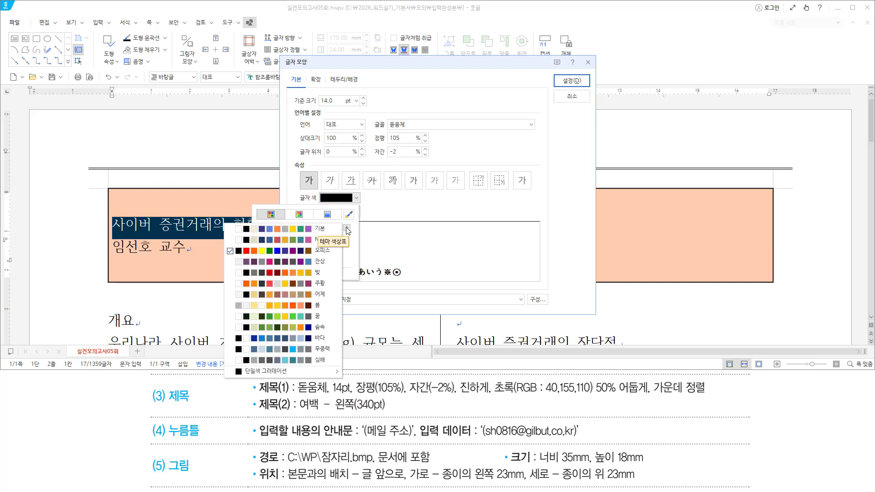
{"action": "left_click", "coordinate": [310, 231]}
{"action": "left_click", "coordinate": [397, 206]}
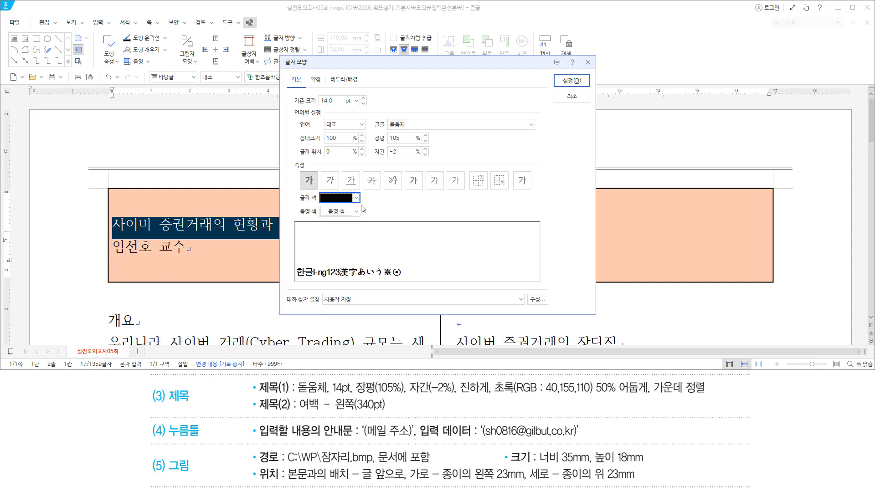
{"action": "left_click", "coordinate": [358, 201]}
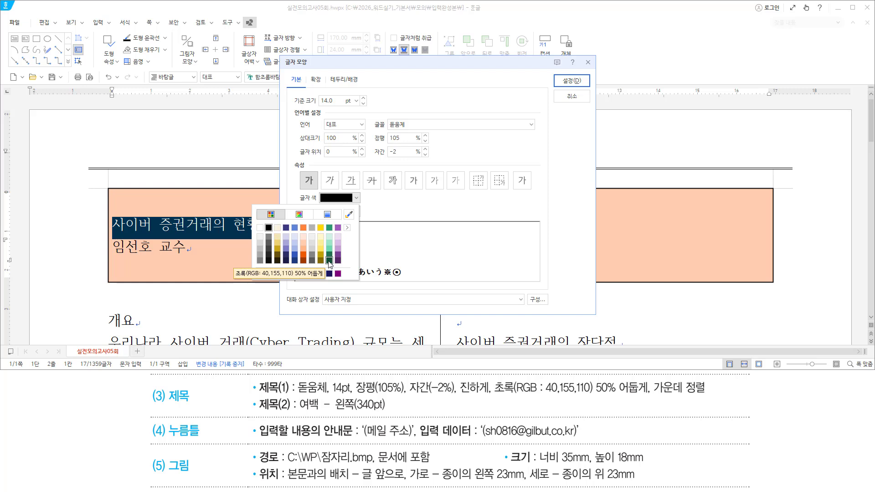
{"action": "left_click", "coordinate": [329, 260]}
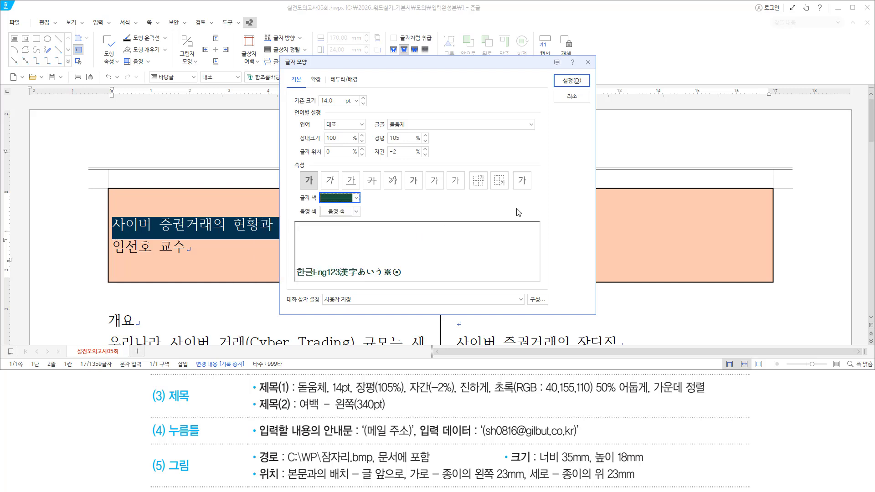
{"action": "left_click", "coordinate": [571, 80]}
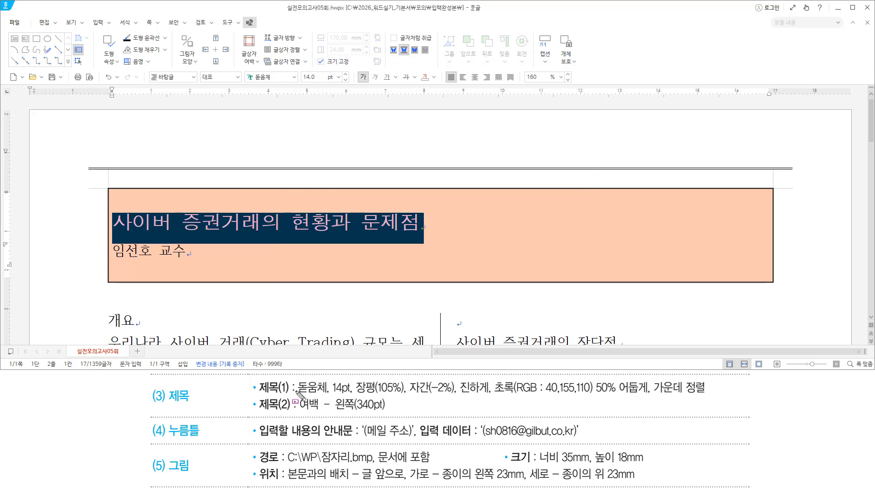
Centre the title line within the orange box
{"action": "left_click_drag", "start_coordinate": [297, 388], "coordinate": [652, 390]}
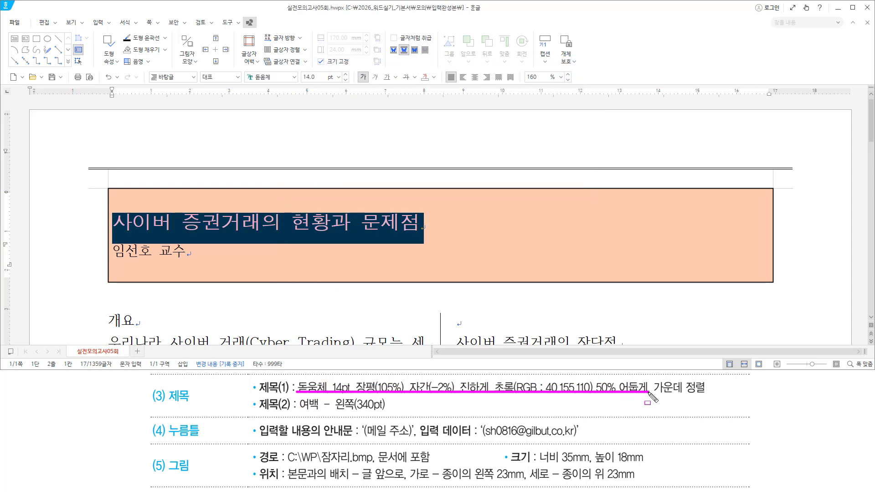
{"action": "key", "text": "Escape"}
{"action": "left_click", "coordinate": [493, 12]}
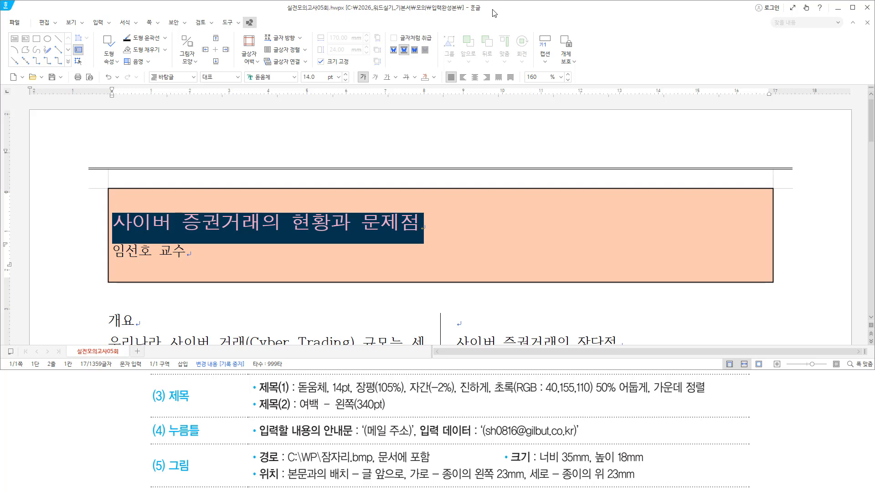
{"action": "key", "text": "ctrl+shift+c"}
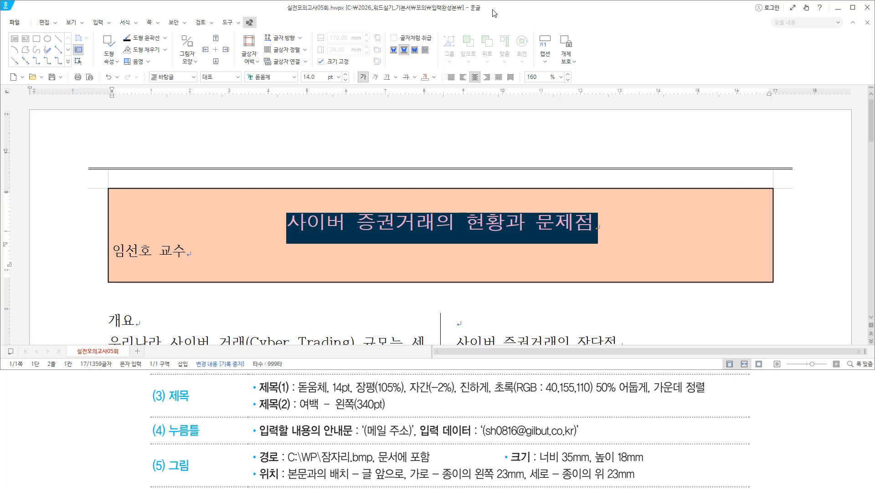
{"action": "key", "text": "ctrl+shift+d"}
{"action": "mouse_move", "coordinate": [257, 387]}
{"action": "left_mouse_down"}
{"action": "mouse_move", "coordinate": [614, 395]}
{"action": "mouse_move", "coordinate": [706, 387]}
{"action": "left_mouse_up"}
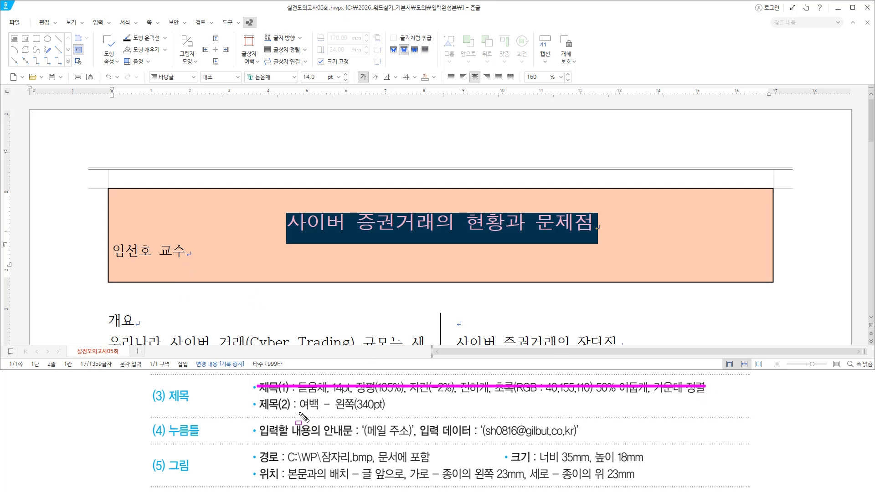
{"action": "left_click_drag", "start_coordinate": [298, 411], "coordinate": [390, 412]}
{"action": "key", "text": "Escape"}
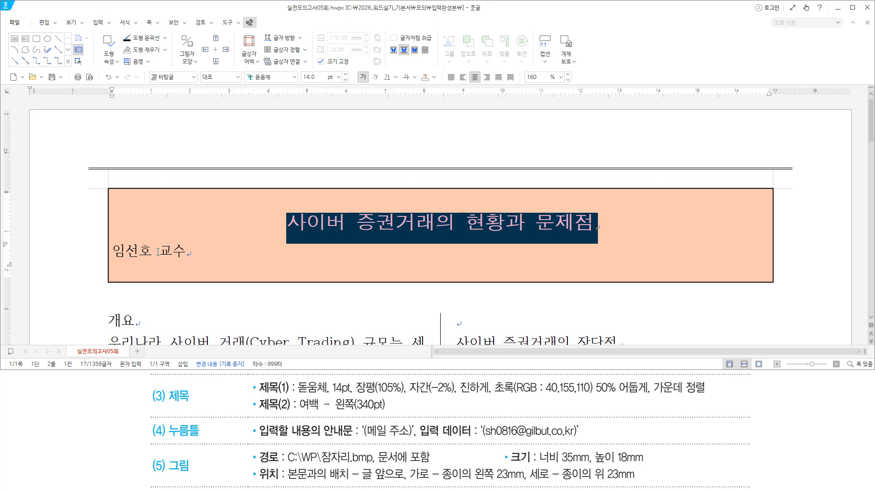
{"action": "left_click", "coordinate": [157, 252]}
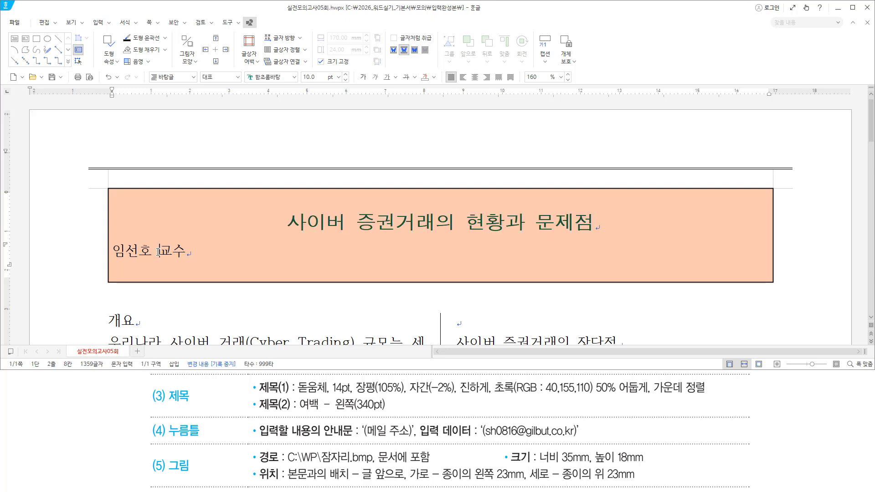
Give the author line a 340 pt left margin in paragraph formatting
{"action": "left_click", "coordinate": [113, 252]}
{"action": "key", "text": "Escape"}
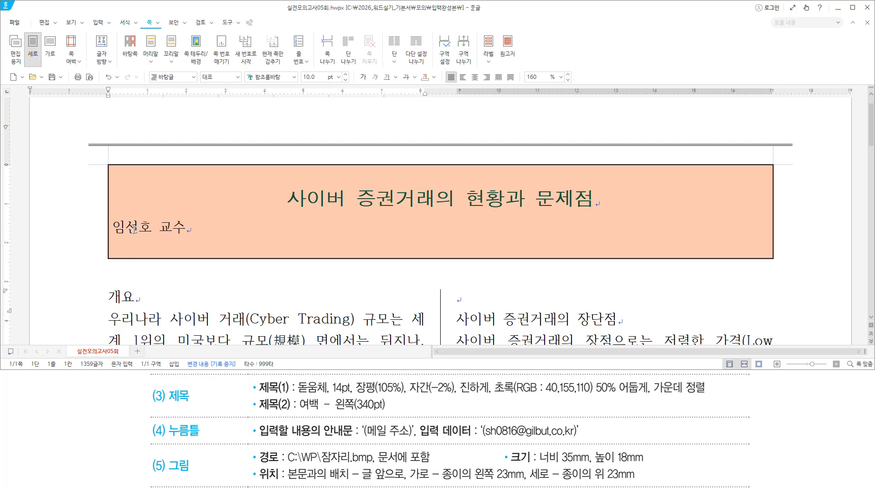
{"action": "left_click", "coordinate": [134, 227]}
{"action": "key", "text": "End"}
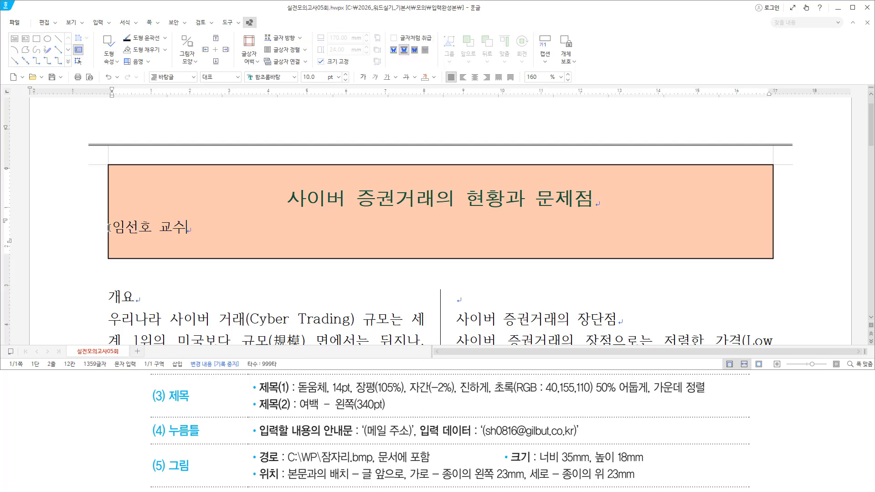
{"action": "key", "text": "Left"}
{"action": "key", "text": "Left"}
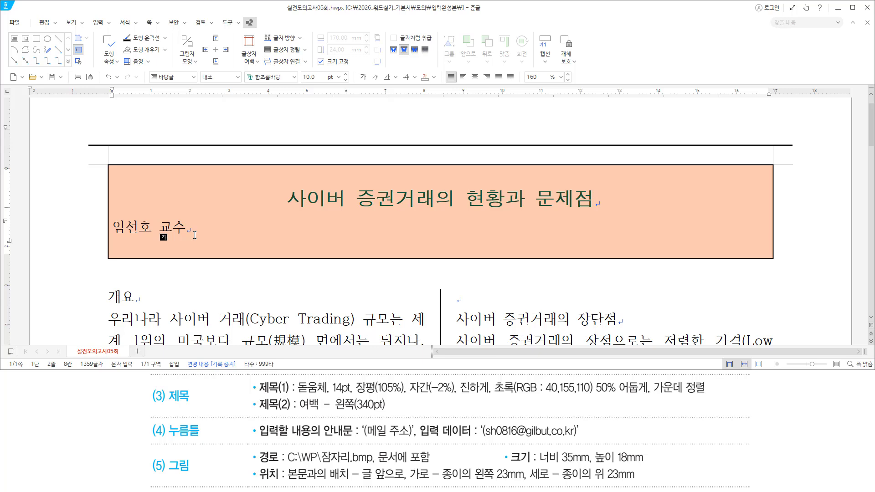
{"action": "key", "text": "alt+t"}
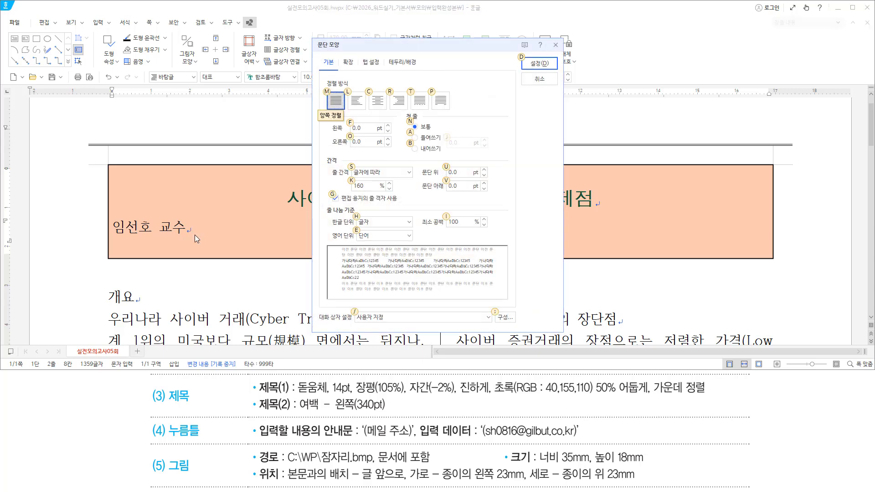
{"action": "key", "text": "alt+f"}
{"action": "type", "text": "340"}
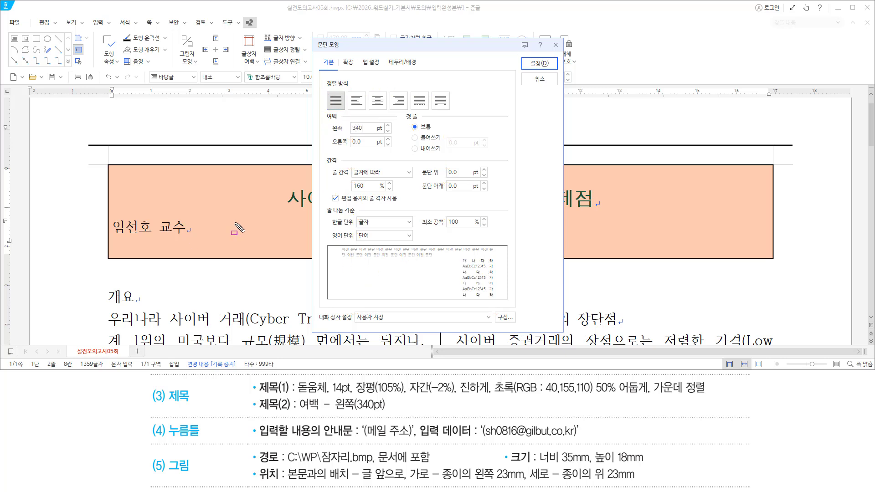
{"action": "left_click_drag", "start_coordinate": [331, 135], "coordinate": [371, 134]}
{"action": "key", "text": "Escape"}
{"action": "key", "text": "Return"}
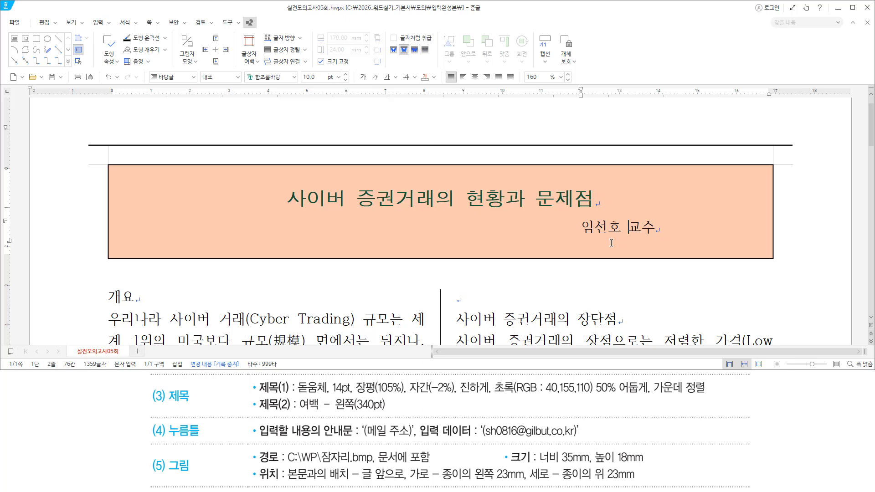
Check the author line now sits toward the right side of the orange box
{"action": "left_click_drag", "start_coordinate": [579, 237], "coordinate": [657, 237]}
{"action": "key", "text": "Escape"}
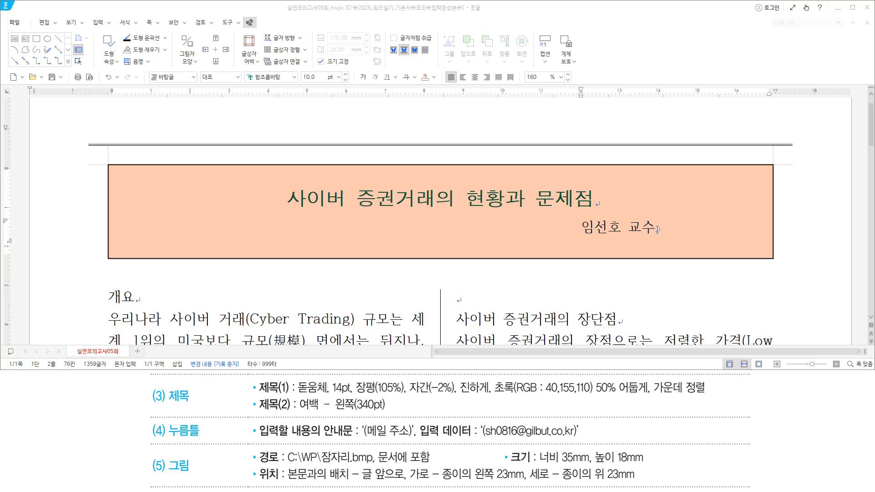
{"action": "left_click", "coordinate": [657, 229]}
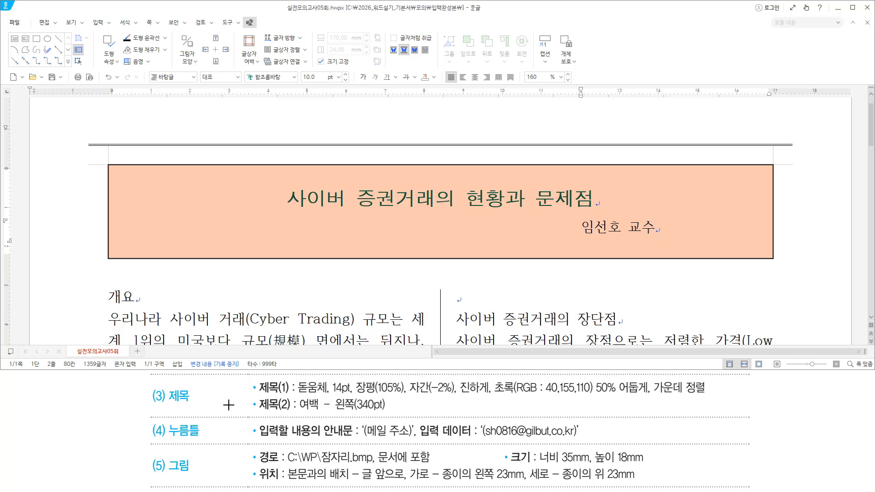
{"action": "mouse_move", "coordinate": [146, 380]}
{"action": "left_mouse_down"}
{"action": "mouse_move", "coordinate": [185, 402]}
{"action": "mouse_move", "coordinate": [713, 411]}
{"action": "left_mouse_up"}
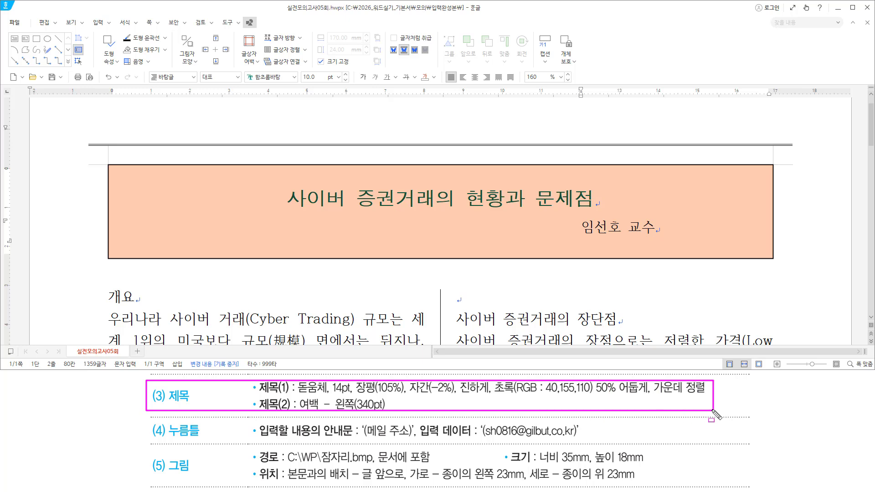
{"action": "left_click_drag", "start_coordinate": [582, 236], "coordinate": [661, 235]}
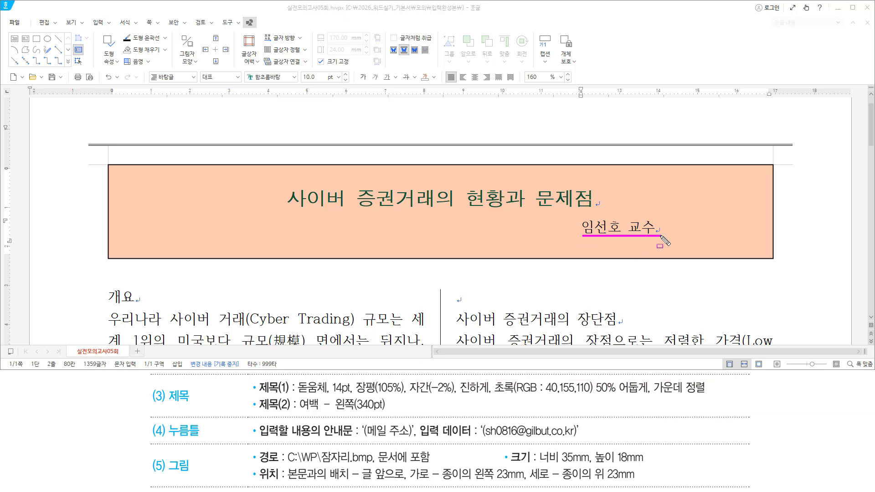
{"action": "key", "text": "Escape"}
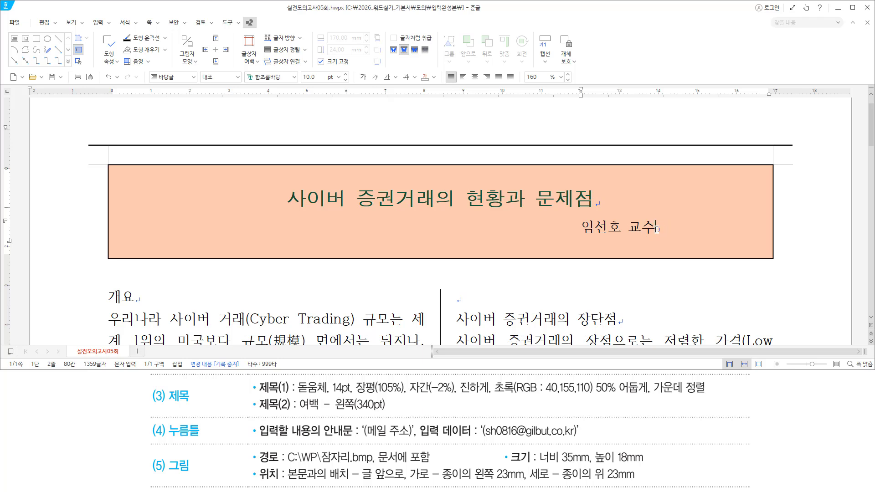
{"action": "left_click_drag", "start_coordinate": [575, 236], "coordinate": [698, 250]}
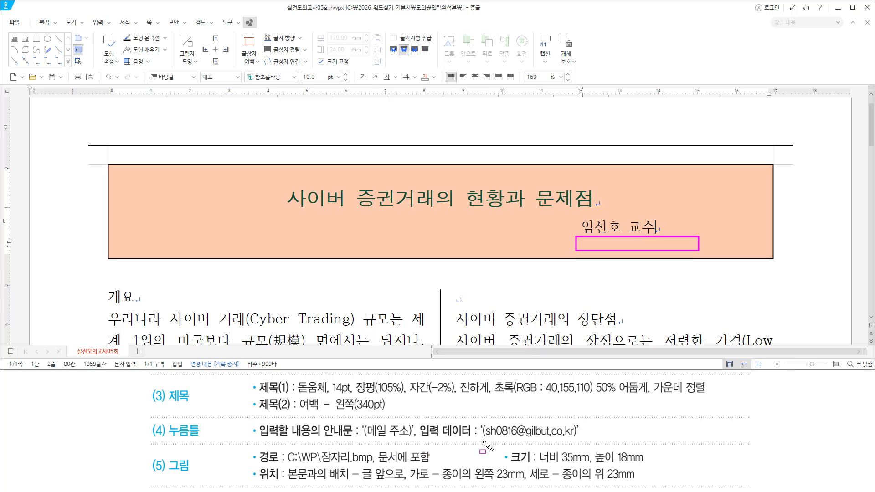
{"action": "left_click_drag", "start_coordinate": [480, 438], "coordinate": [579, 439]}
{"action": "key", "text": "Escape"}
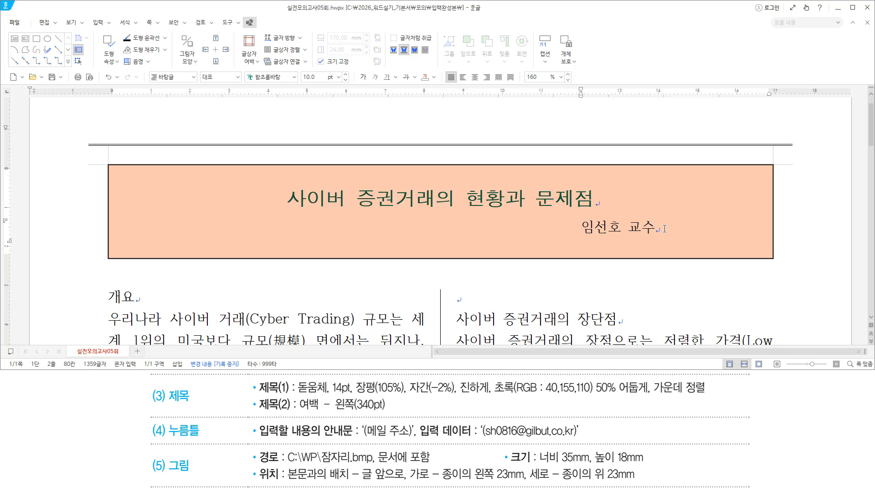
Insert a 누름틀 field with guide text (메일 주소) on a new line below the author line
{"action": "key", "text": "Return"}
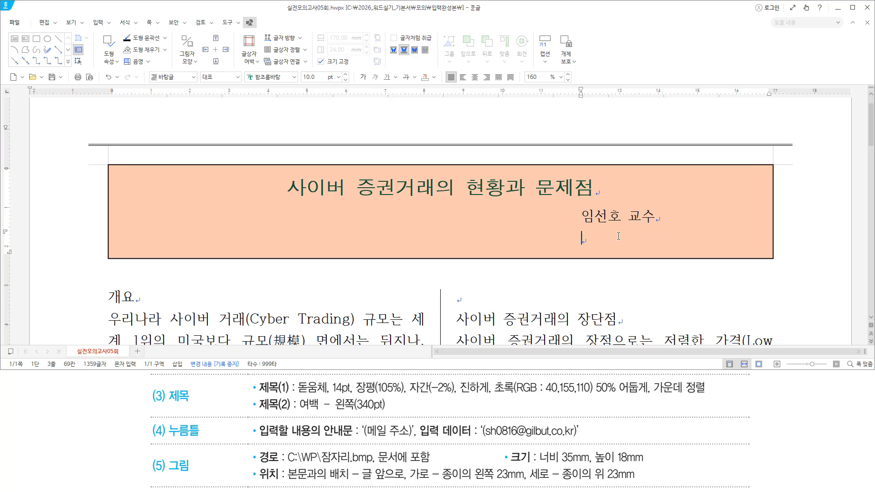
{"action": "left_click", "coordinate": [586, 240]}
{"action": "key", "text": "ctrl+k"}
{"action": "key", "text": "e"}
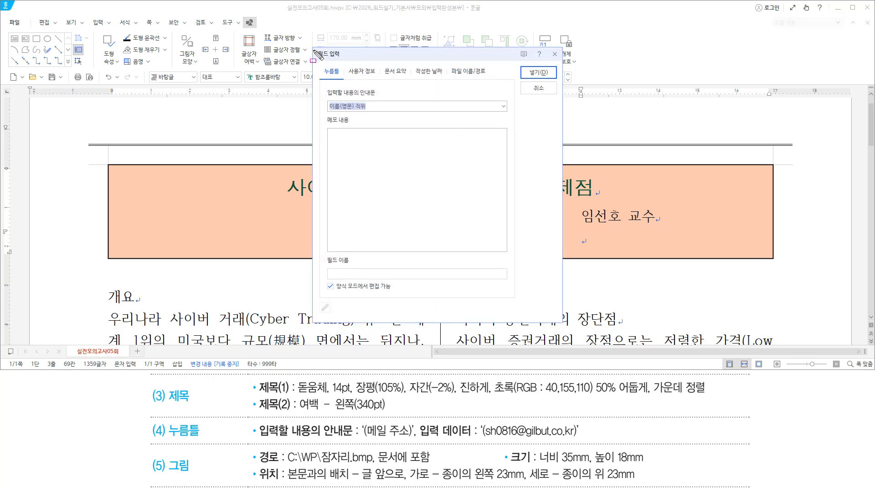
{"action": "mouse_move", "coordinate": [314, 49]}
{"action": "left_mouse_down"}
{"action": "mouse_move", "coordinate": [503, 313]}
{"action": "mouse_move", "coordinate": [550, 313]}
{"action": "left_mouse_up"}
{"action": "mouse_move", "coordinate": [323, 87]}
{"action": "left_mouse_down"}
{"action": "mouse_move", "coordinate": [340, 104]}
{"action": "mouse_move", "coordinate": [386, 100]}
{"action": "mouse_move", "coordinate": [396, 121]}
{"action": "mouse_move", "coordinate": [388, 115]}
{"action": "left_mouse_up"}
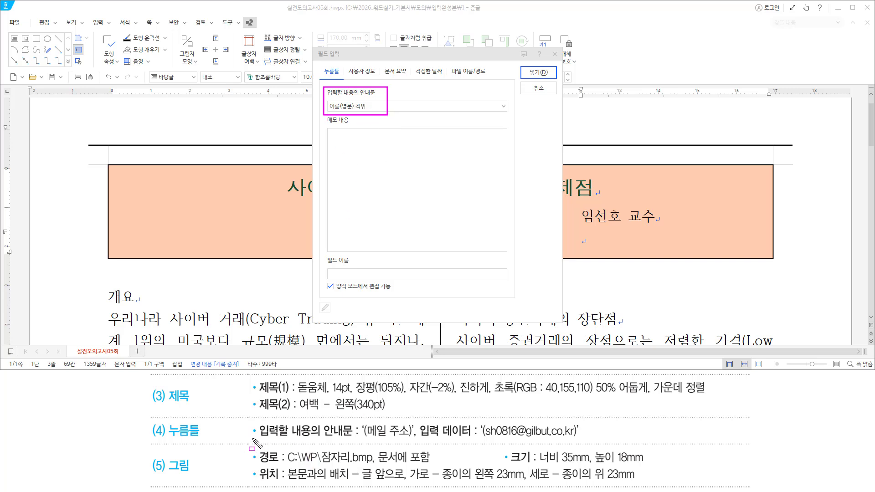
{"action": "left_click_drag", "start_coordinate": [255, 439], "coordinate": [357, 438]}
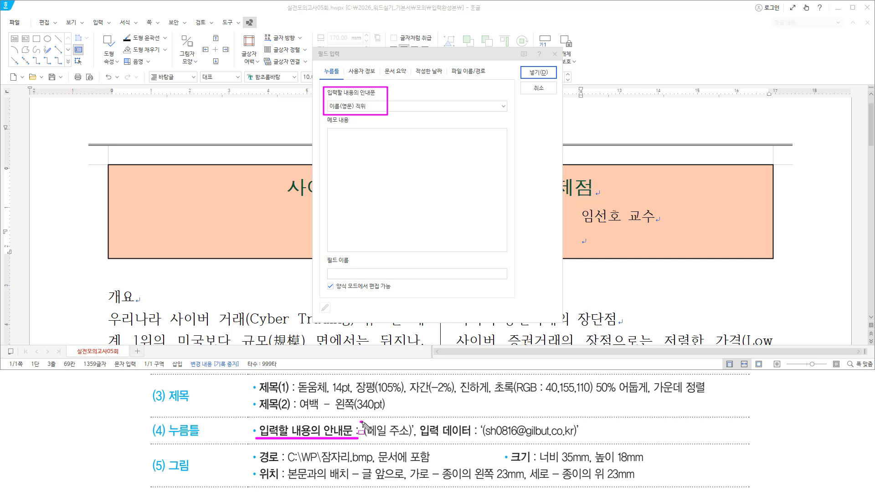
{"action": "left_click", "coordinate": [412, 422]}
{"action": "left_click_drag", "start_coordinate": [364, 438], "coordinate": [411, 438]}
{"action": "key", "text": "Escape"}
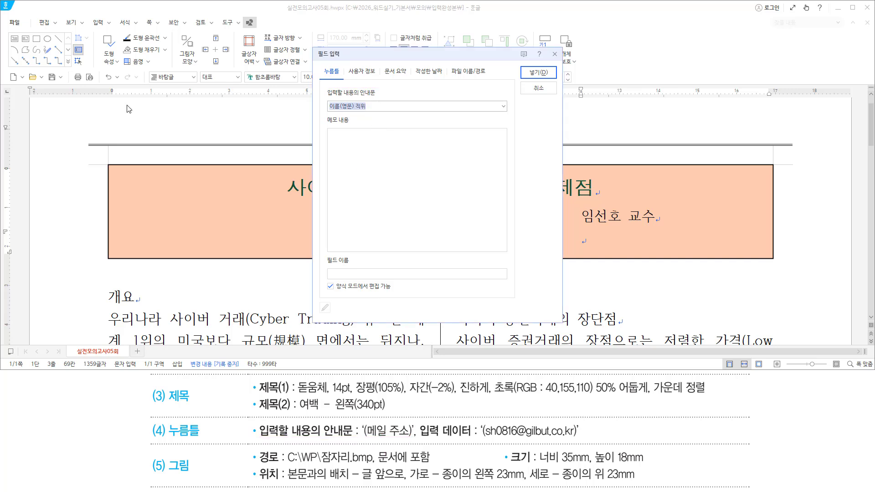
{"action": "type", "text": "("}
{"action": "type", "text": "메일 주소)"}
{"action": "key", "text": "Return"}
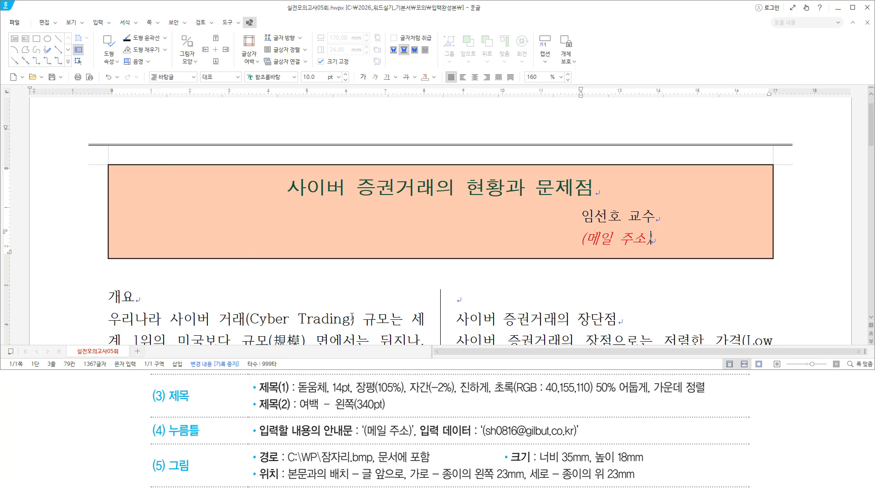
Type the author's e-mail address, in parentheses, into the red (메일 주소) field
{"action": "left_click_drag", "start_coordinate": [257, 438], "coordinate": [412, 438]}
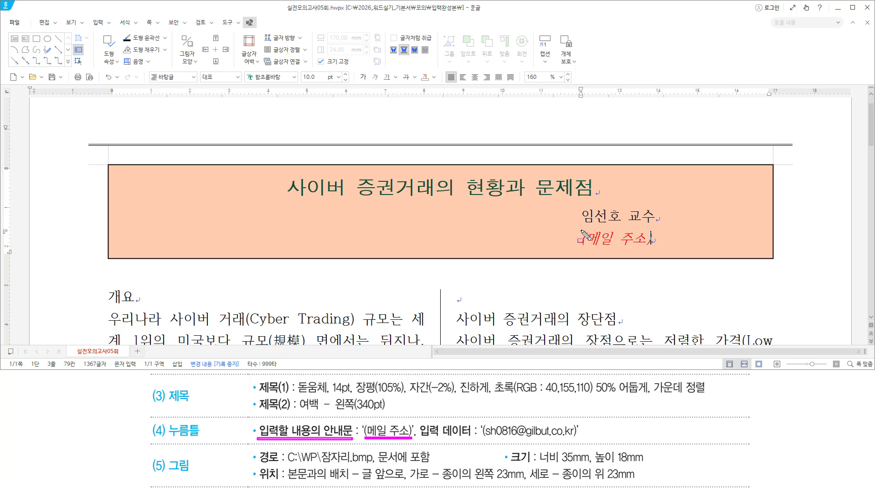
{"action": "mouse_move", "coordinate": [581, 225]}
{"action": "left_mouse_down"}
{"action": "mouse_move", "coordinate": [593, 250]}
{"action": "mouse_move", "coordinate": [654, 251]}
{"action": "left_mouse_up"}
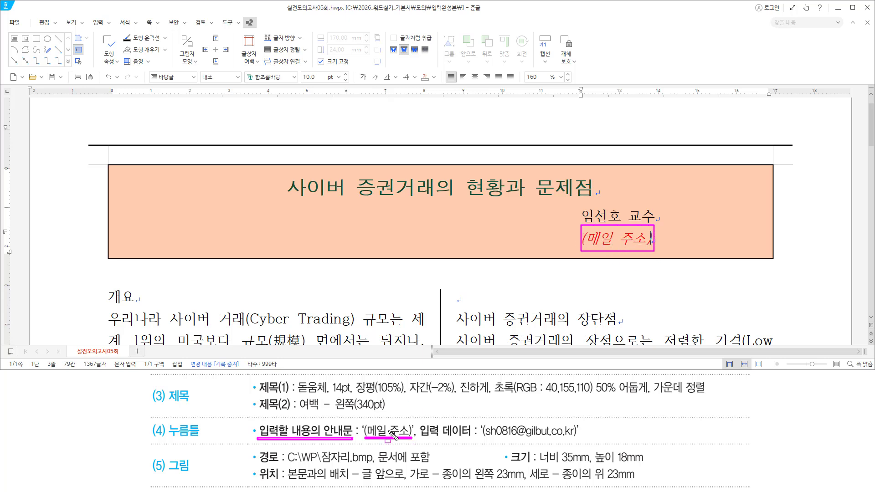
{"action": "left_click_drag", "start_coordinate": [386, 426], "coordinate": [391, 436]}
{"action": "left_click_drag", "start_coordinate": [613, 231], "coordinate": [623, 246]}
{"action": "key", "text": "Escape"}
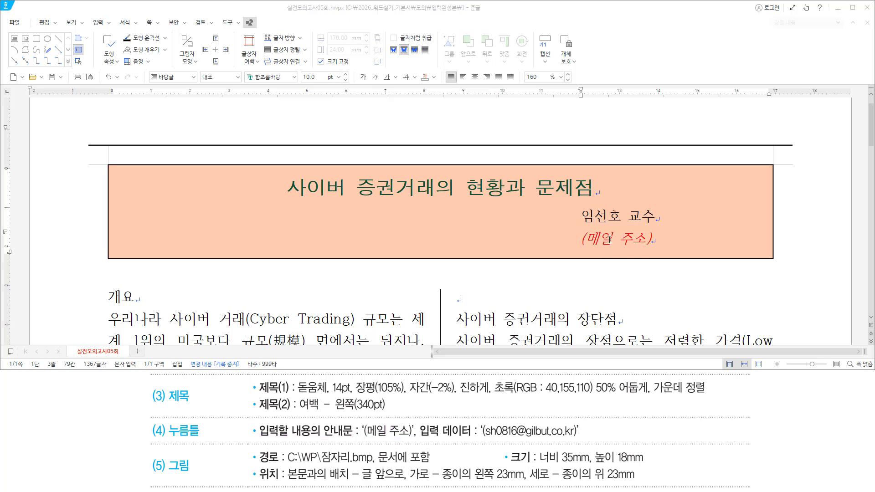
{"action": "left_click", "coordinate": [615, 238]}
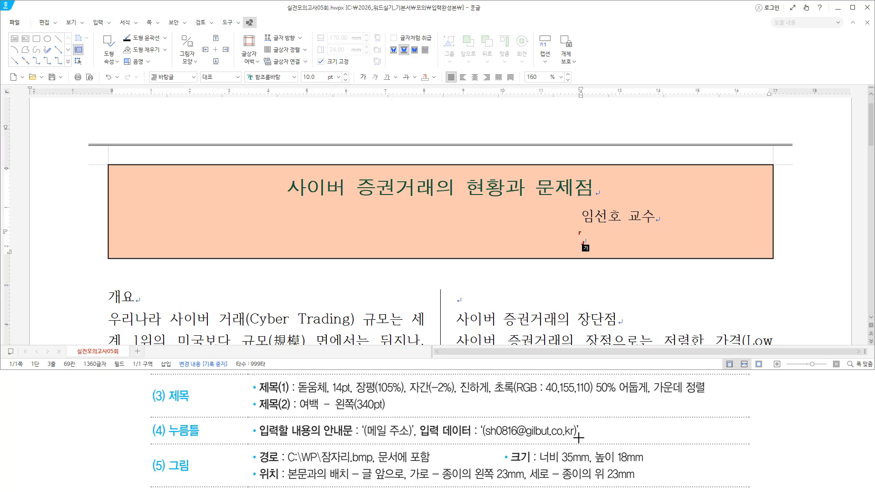
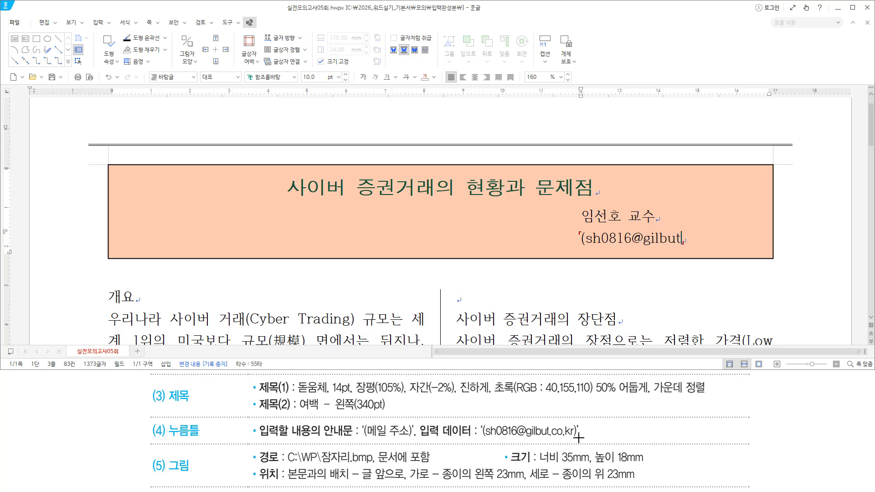
Leave the e-mail field and return the cursor to the author line
{"action": "key", "text": "ctrl+shift+d"}
{"action": "left_click_drag", "start_coordinate": [579, 246], "coordinate": [731, 250]}
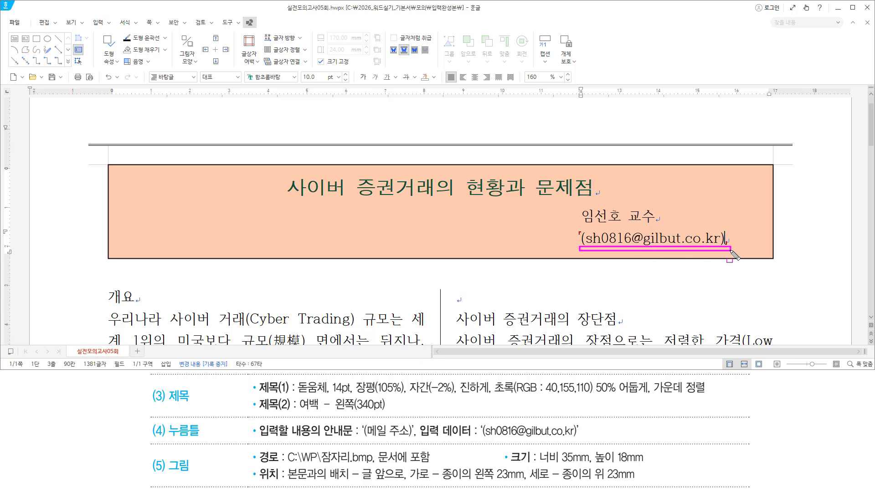
{"action": "left_click_drag", "start_coordinate": [481, 439], "coordinate": [579, 439]}
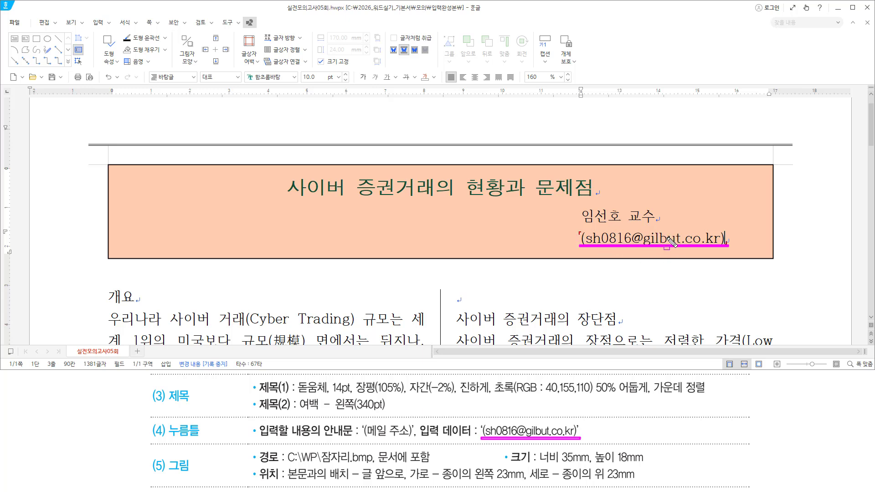
{"action": "left_click_drag", "start_coordinate": [658, 211], "coordinate": [658, 222]}
{"action": "key", "text": "Escape"}
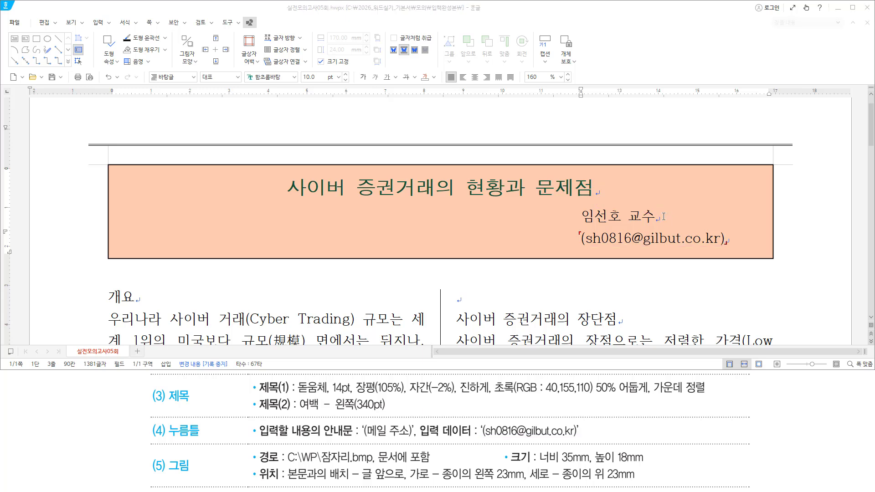
{"action": "left_click", "coordinate": [663, 216]}
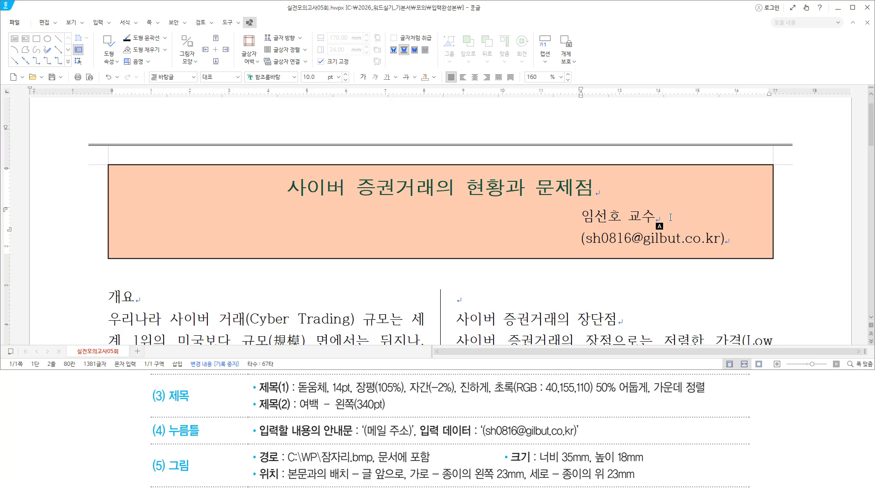
Open Insert Picture and browse to C:\2026_워드실기_기본서\그림
{"action": "key", "text": "ctrl+n"}
{"action": "key", "text": "i"}
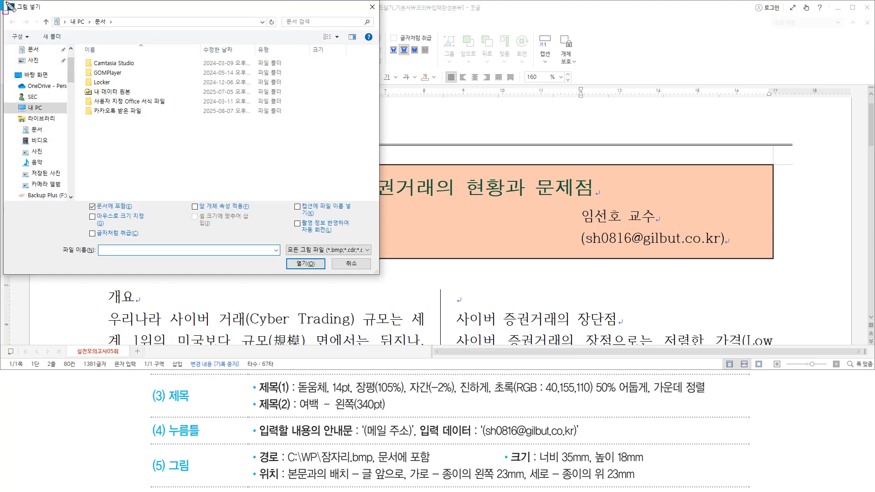
{"action": "left_click_drag", "start_coordinate": [369, 270], "coordinate": [377, 274]}
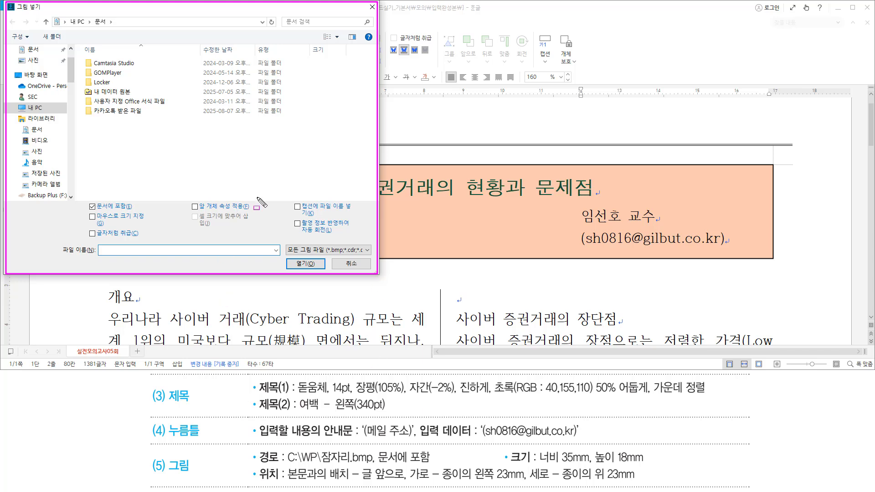
{"action": "key", "text": "Escape"}
{"action": "left_click", "coordinate": [35, 108]}
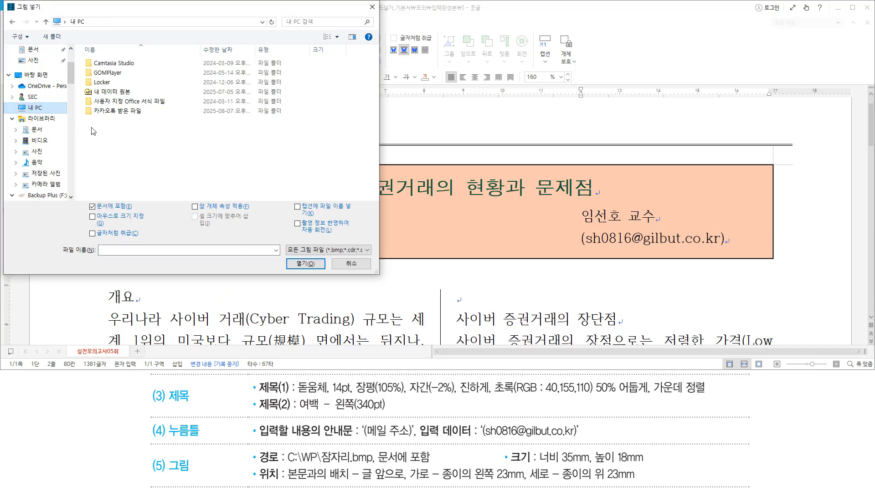
{"action": "left_click", "coordinate": [129, 181]}
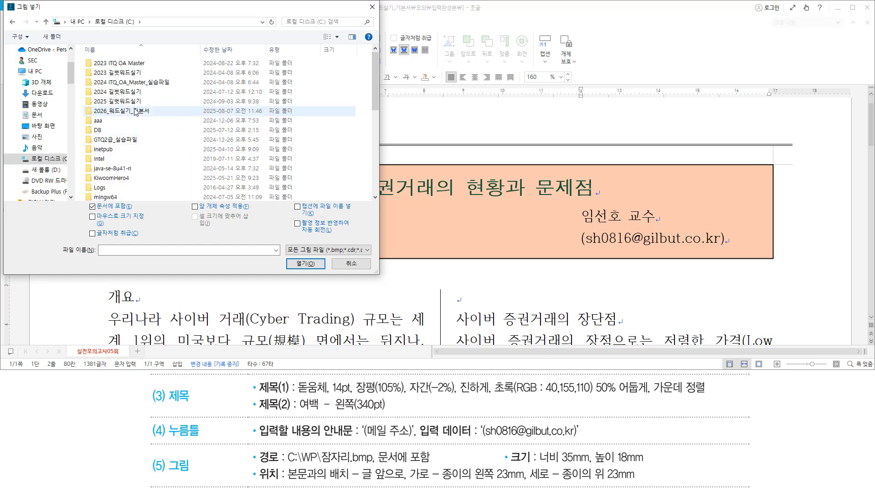
{"action": "left_click", "coordinate": [131, 111]}
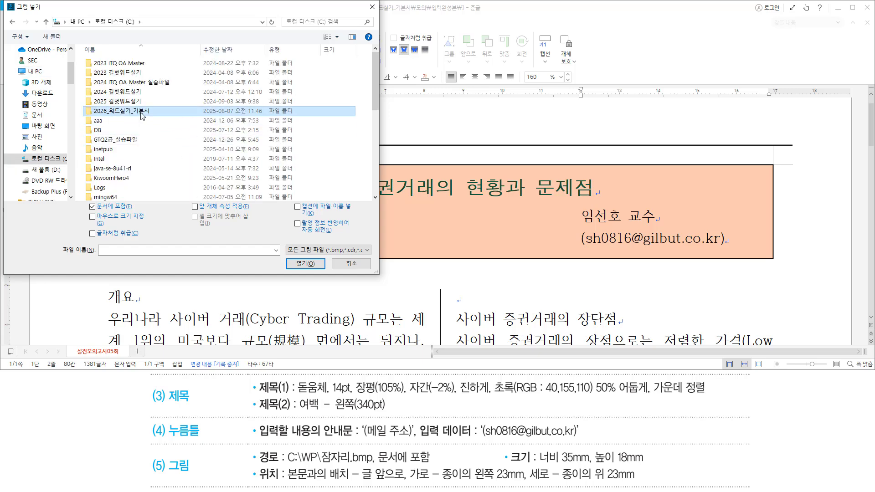
{"action": "double_click", "coordinate": [142, 115]}
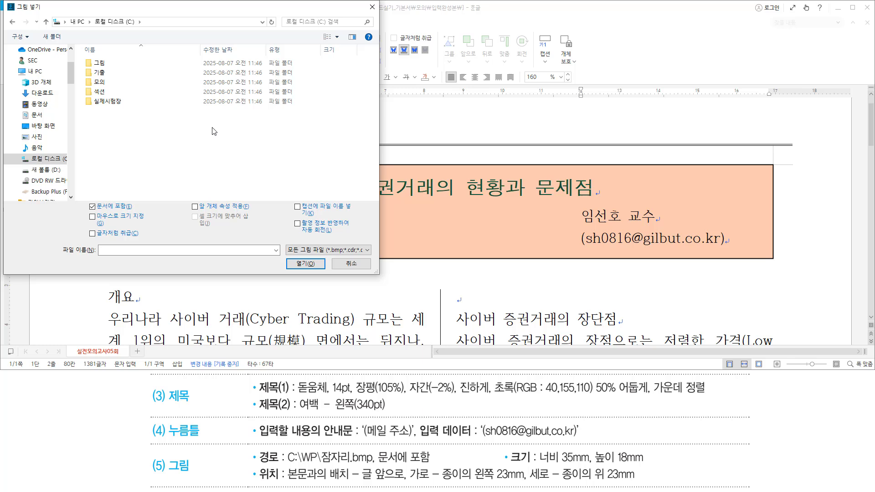
{"action": "left_click", "coordinate": [123, 64]}
{"action": "left_click_drag", "start_coordinate": [84, 57], "coordinate": [114, 68]}
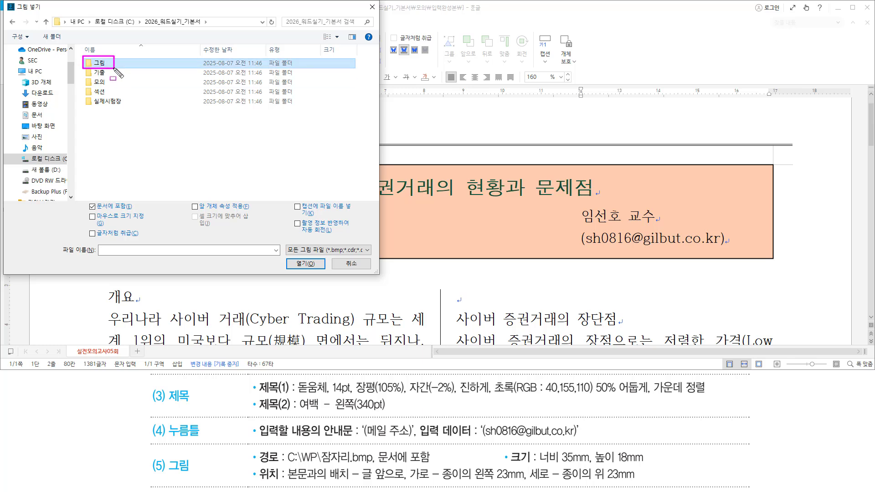
{"action": "key", "text": "Escape"}
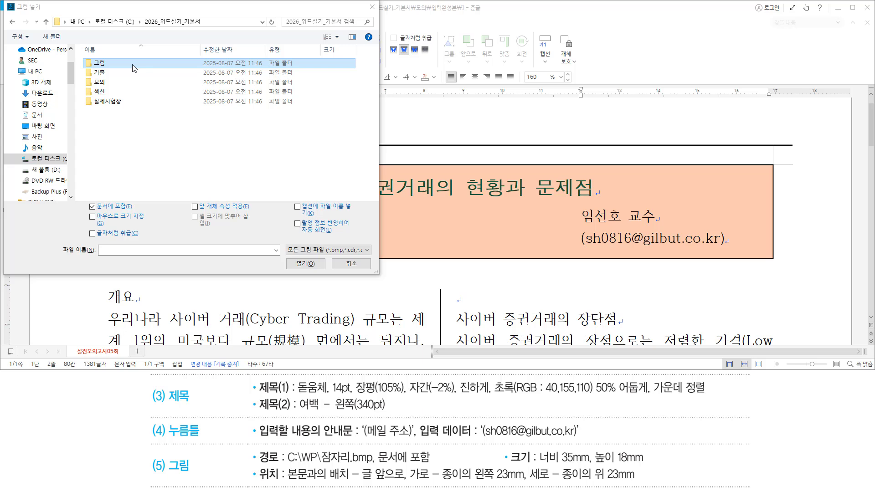
{"action": "double_click", "coordinate": [134, 68]}
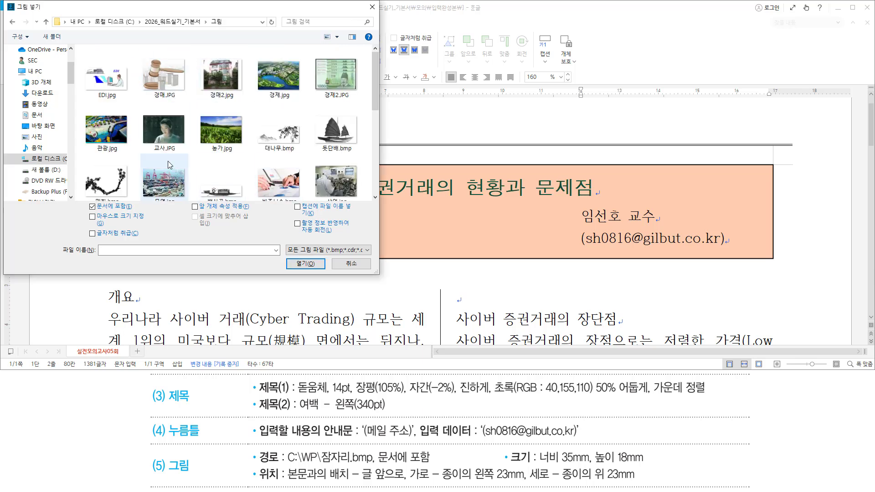
Insert 잠자리.bmp with 문서에 포함 on and 마우스로 크기 지정 off
{"action": "scroll", "coordinate": [260, 155], "scroll_direction": "down", "scroll_amount": 2}
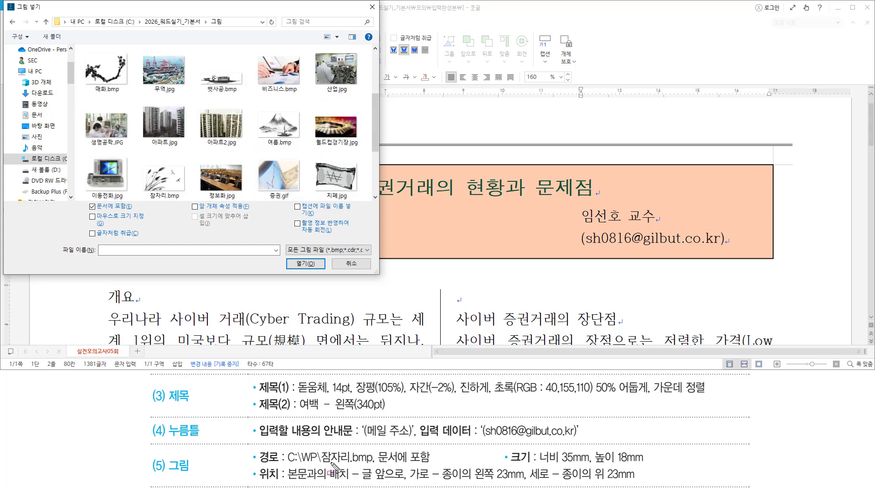
{"action": "left_click_drag", "start_coordinate": [324, 466], "coordinate": [376, 466]}
{"action": "left_click_drag", "start_coordinate": [136, 161], "coordinate": [188, 201]}
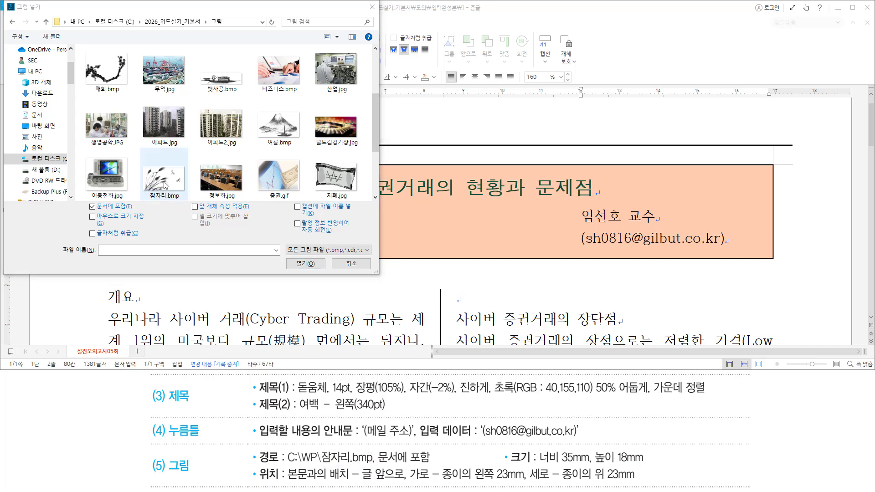
{"action": "left_click", "coordinate": [174, 185]}
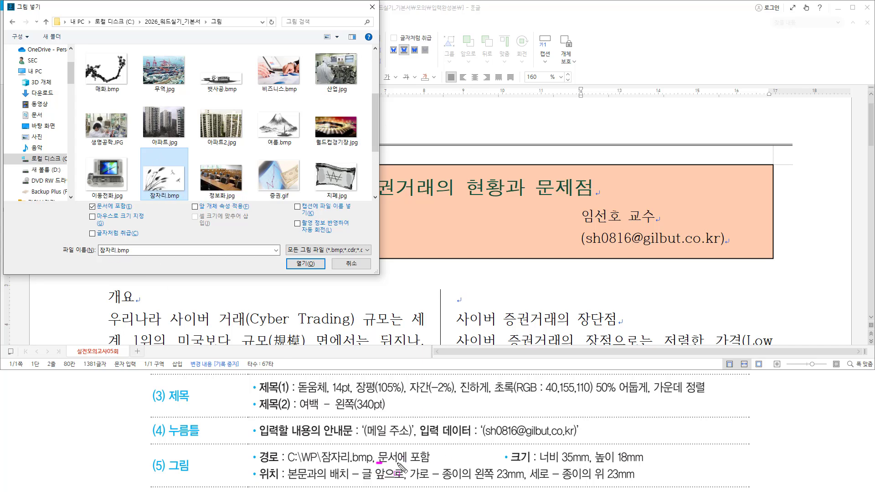
{"action": "left_click_drag", "start_coordinate": [378, 462], "coordinate": [426, 462]}
{"action": "left_click_drag", "start_coordinate": [84, 199], "coordinate": [138, 211]}
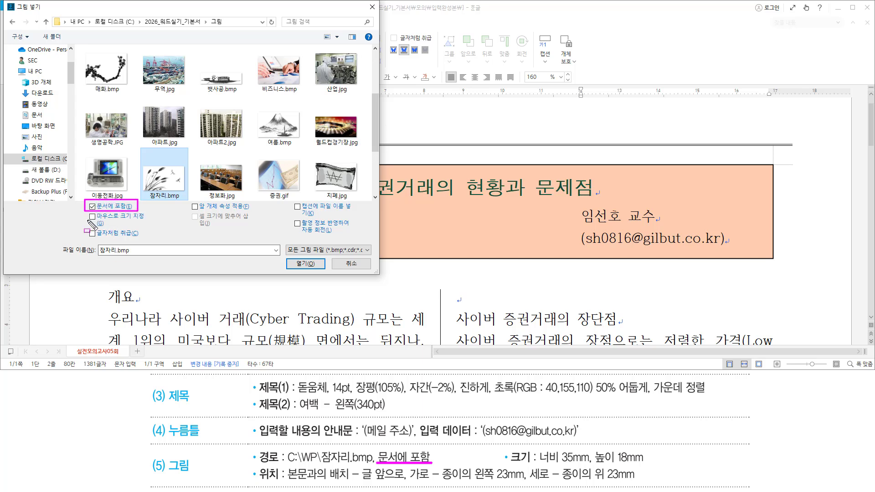
{"action": "left_click_drag", "start_coordinate": [87, 220], "coordinate": [95, 220]}
{"action": "left_click_drag", "start_coordinate": [290, 257], "coordinate": [321, 271]}
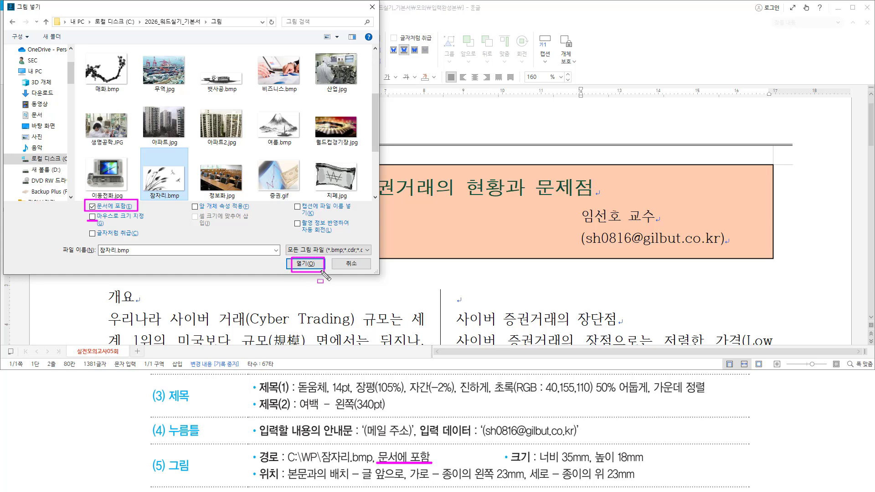
{"action": "key", "text": "Return"}
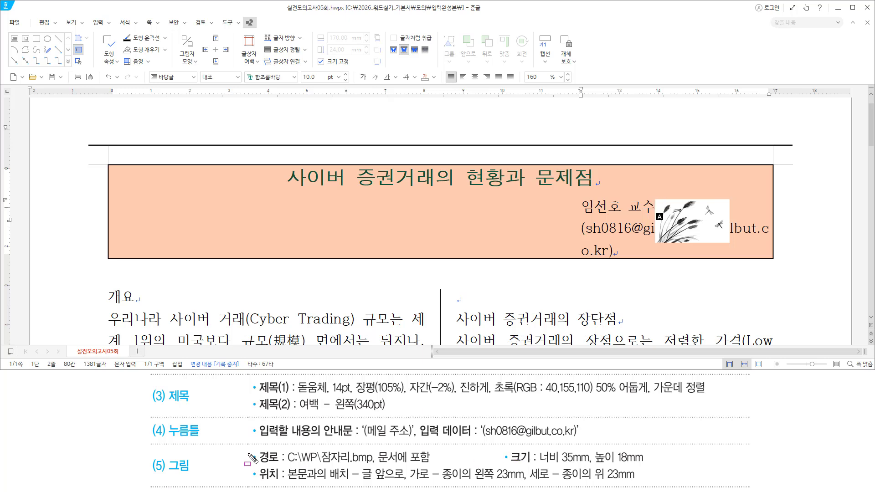
Select the 19.05 × 11.22 mm dragonfly picture overlapping the e-mail line
{"action": "left_click_drag", "start_coordinate": [503, 450], "coordinate": [658, 464]}
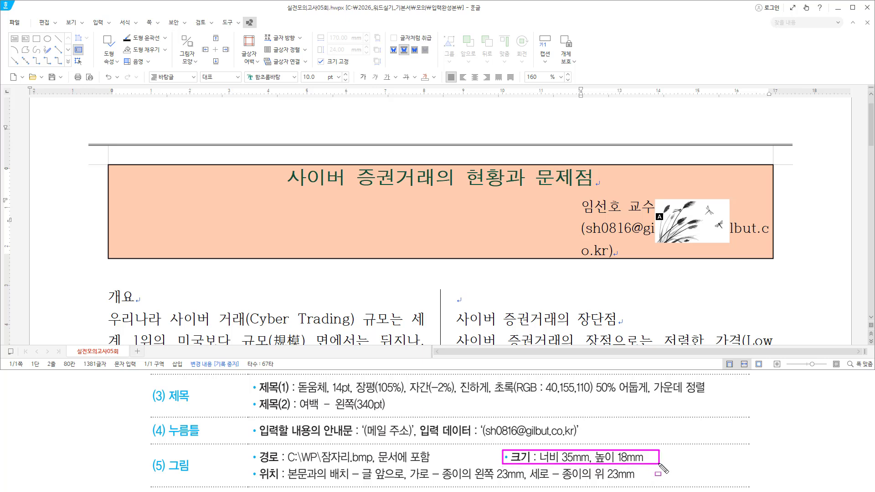
{"action": "mouse_move", "coordinate": [255, 465]}
{"action": "left_mouse_down"}
{"action": "mouse_move", "coordinate": [497, 484]}
{"action": "mouse_move", "coordinate": [658, 485]}
{"action": "mouse_move", "coordinate": [649, 485]}
{"action": "left_mouse_up"}
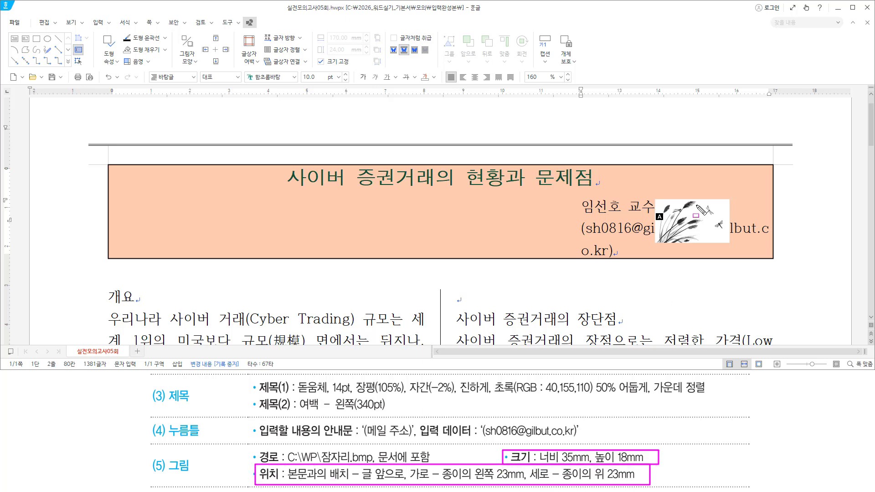
{"action": "key", "text": "Escape"}
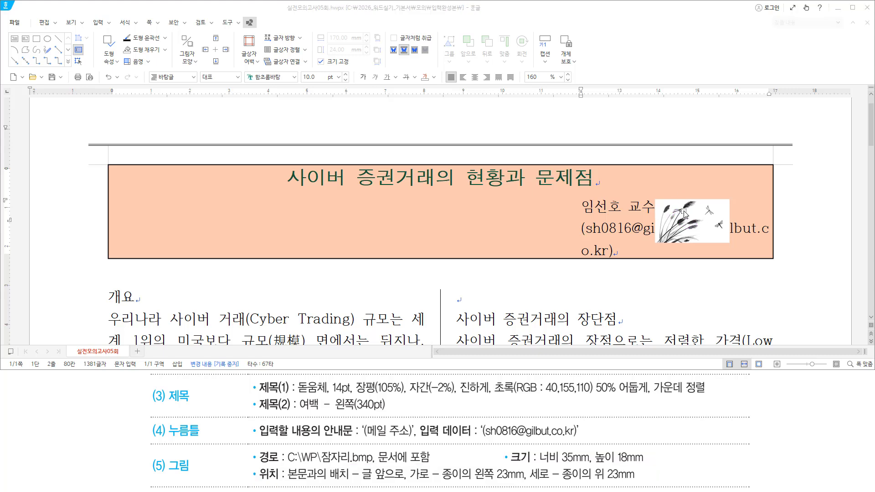
{"action": "left_click", "coordinate": [684, 213]}
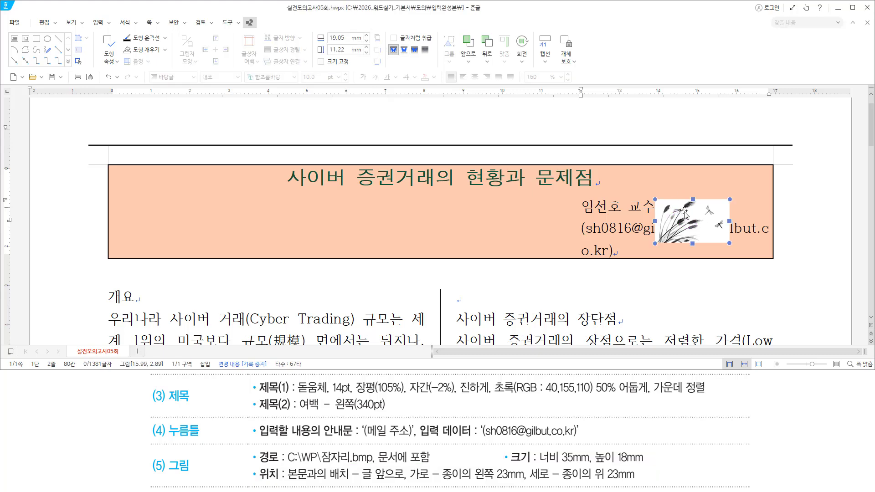
In the picture's object properties, enter width 35 mm and height 18 mm
{"action": "double_click", "coordinate": [683, 213]}
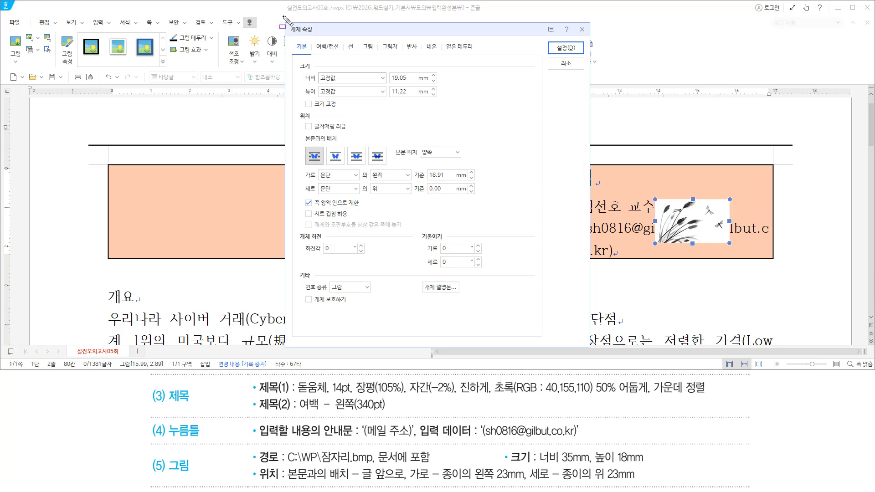
{"action": "mouse_move", "coordinate": [285, 23]}
{"action": "left_mouse_down"}
{"action": "mouse_move", "coordinate": [364, 47]}
{"action": "mouse_move", "coordinate": [574, 364]}
{"action": "mouse_move", "coordinate": [586, 350]}
{"action": "left_mouse_up"}
{"action": "key", "text": "Escape"}
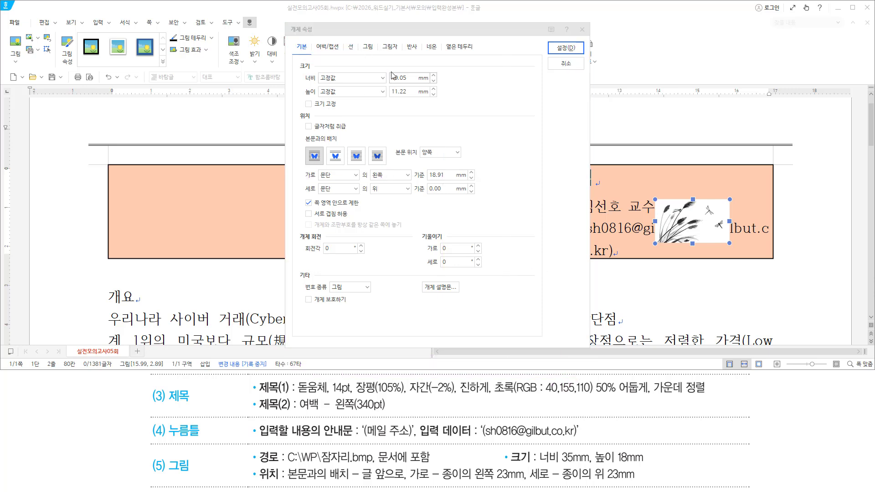
{"action": "key", "text": "Tab"}
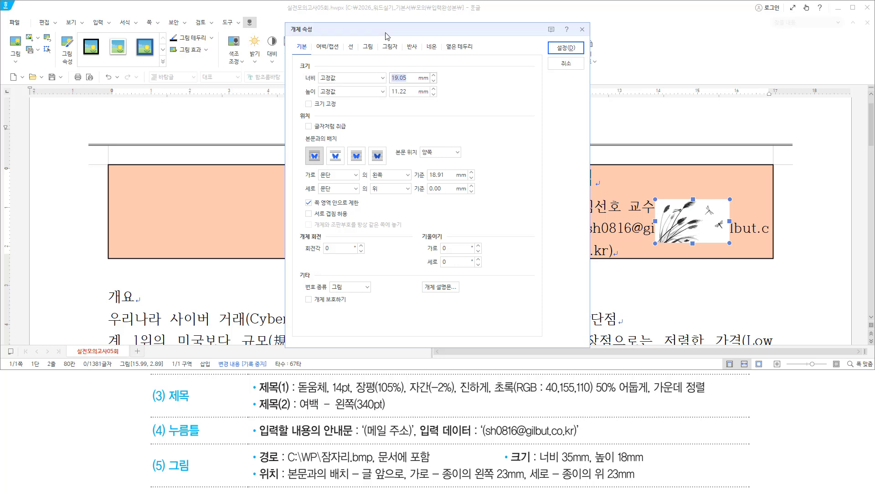
{"action": "type", "text": "35"}
{"action": "key", "text": "Tab"}
{"action": "key", "text": "Tab"}
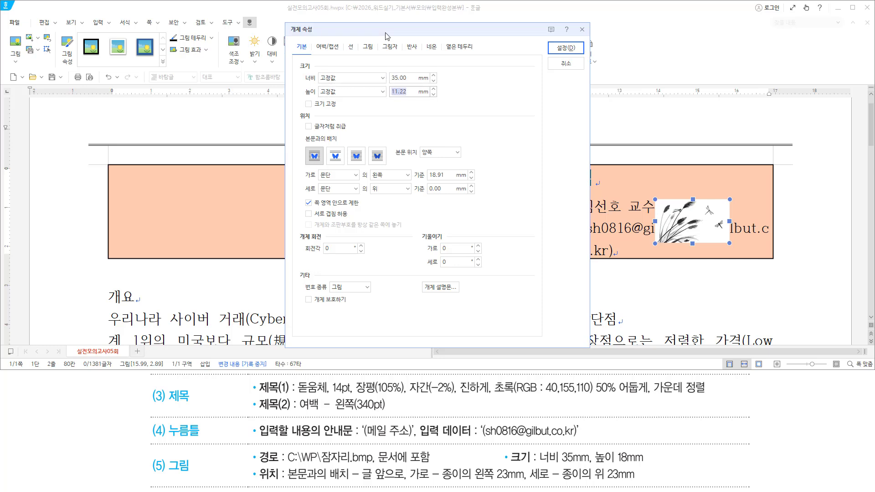
{"action": "type", "text": "18"}
{"action": "left_click_drag", "start_coordinate": [380, 68], "coordinate": [432, 97]}
{"action": "left_click_drag", "start_coordinate": [539, 463], "coordinate": [647, 464]}
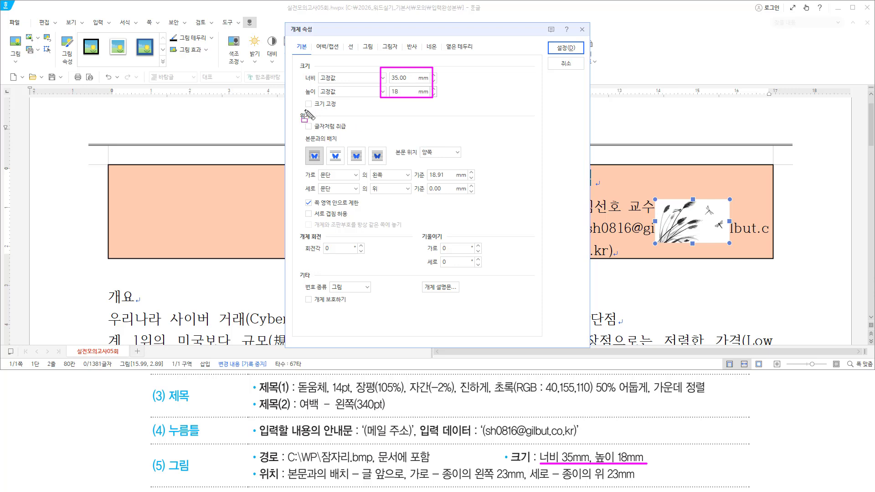
{"action": "left_click_drag", "start_coordinate": [304, 109], "coordinate": [337, 110]}
{"action": "left_click_drag", "start_coordinate": [258, 465], "coordinate": [282, 482]}
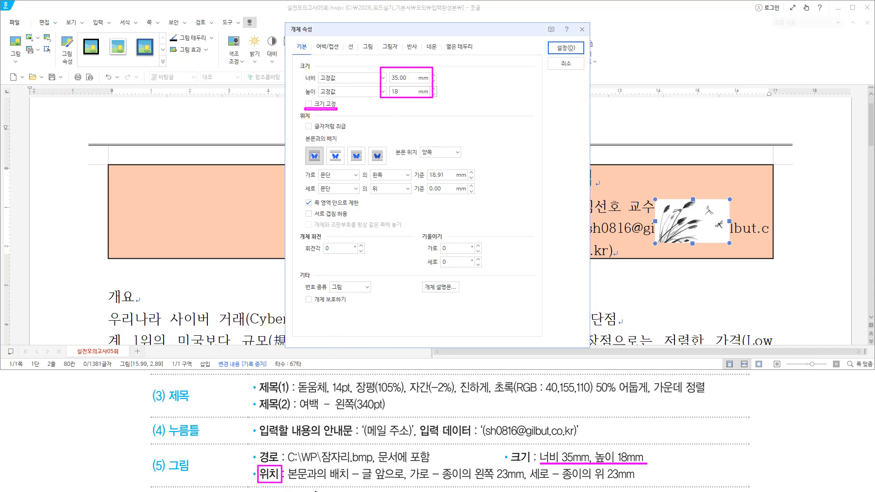
{"action": "left_click_drag", "start_coordinate": [289, 481], "coordinate": [405, 482]}
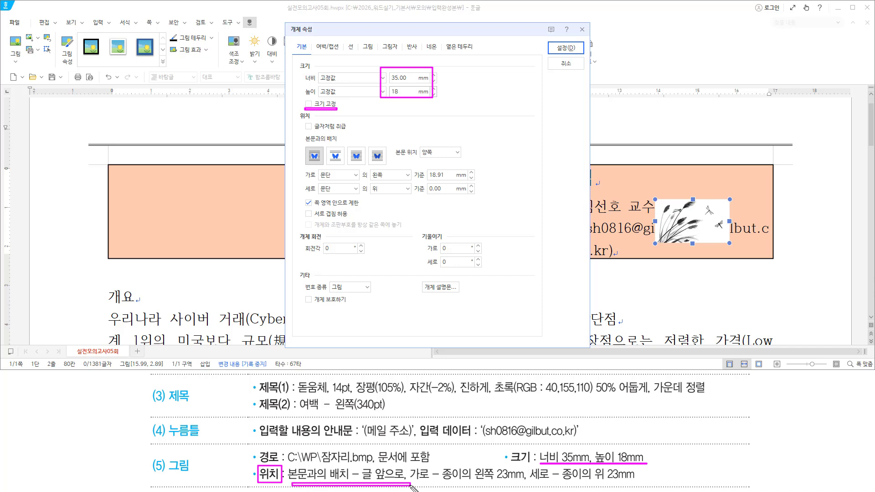
{"action": "left_click_drag", "start_coordinate": [347, 145], "coordinate": [365, 164]}
Set the picture to 글 앞으로, horizontally 23 mm from the paper's left
{"action": "key", "text": "Escape"}
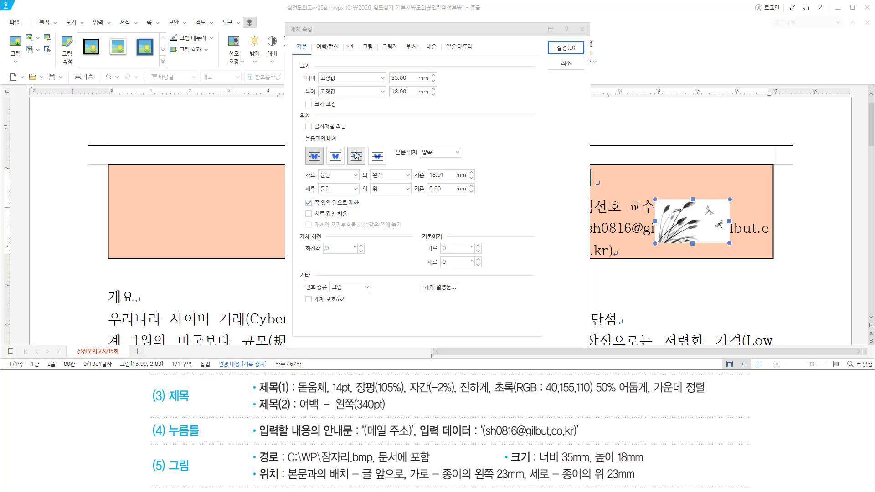
{"action": "left_click", "coordinate": [359, 155]}
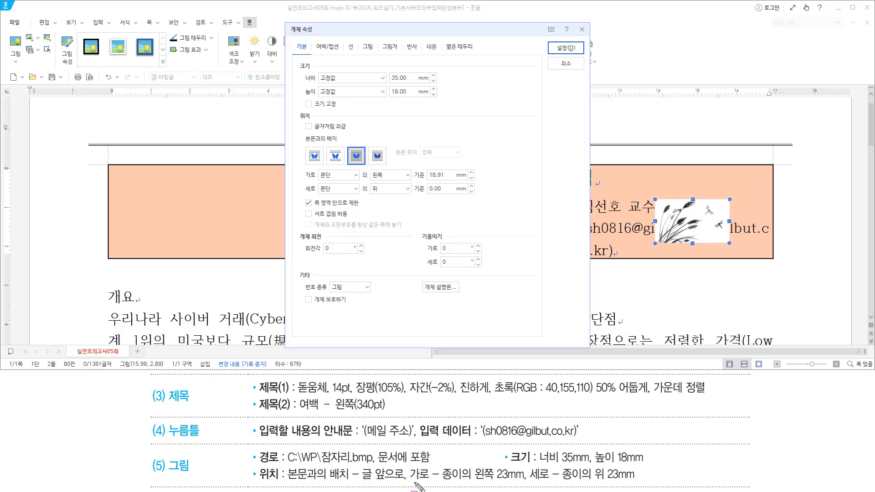
{"action": "left_click_drag", "start_coordinate": [409, 482], "coordinate": [533, 483]}
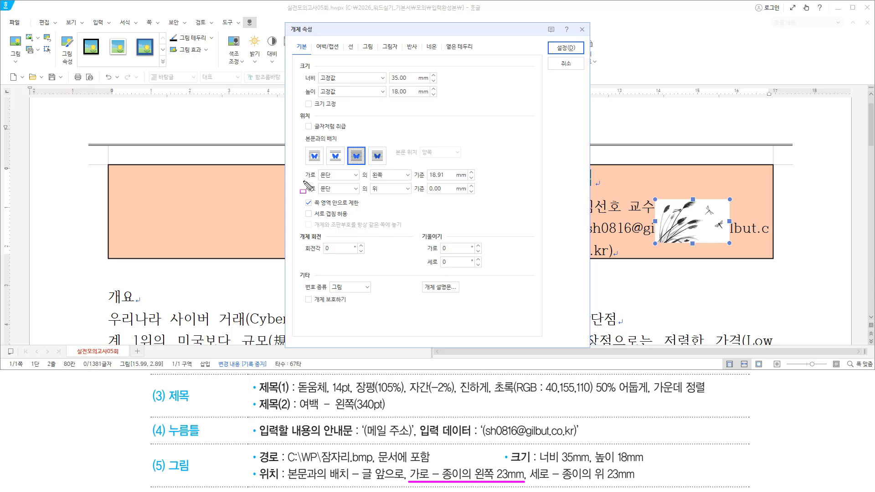
{"action": "left_click_drag", "start_coordinate": [302, 181], "coordinate": [314, 181]}
{"action": "left_click", "coordinate": [355, 175]}
{"action": "left_click", "coordinate": [348, 190]}
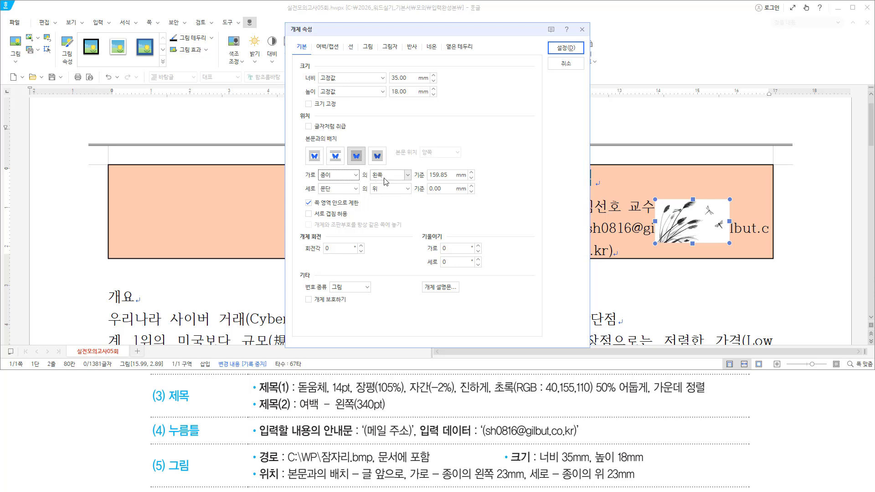
{"action": "key", "text": "Tab"}
{"action": "key", "text": "Tab"}
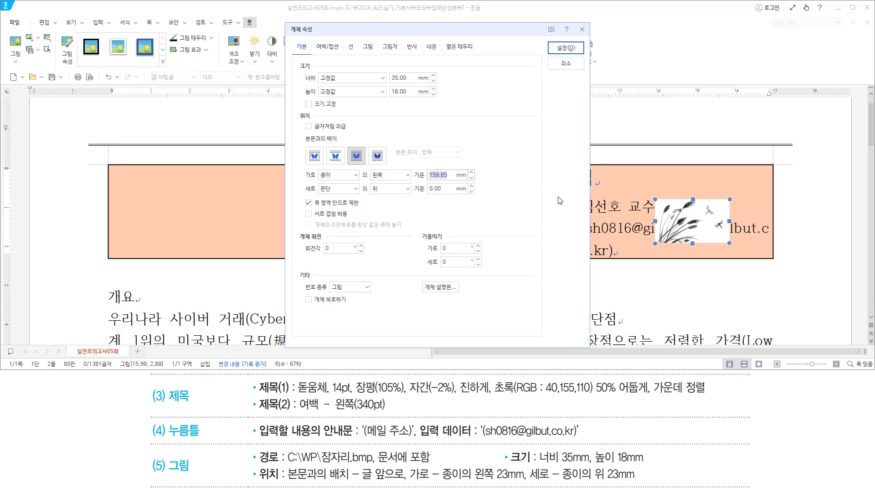
{"action": "type", "text": "23"}
Position it vertically 23 mm from the paper's top and apply the settings
{"action": "left_click_drag", "start_coordinate": [530, 481], "coordinate": [642, 480]}
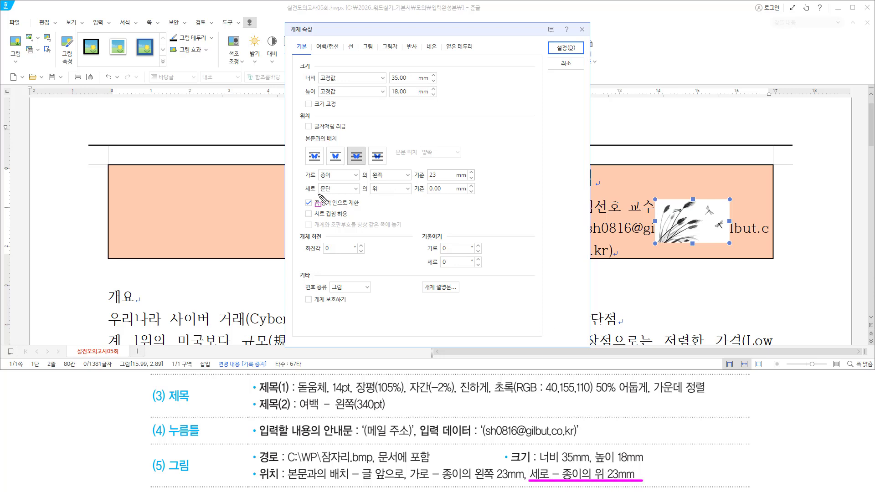
{"action": "left_click", "coordinate": [344, 188]}
{"action": "left_click", "coordinate": [344, 201]}
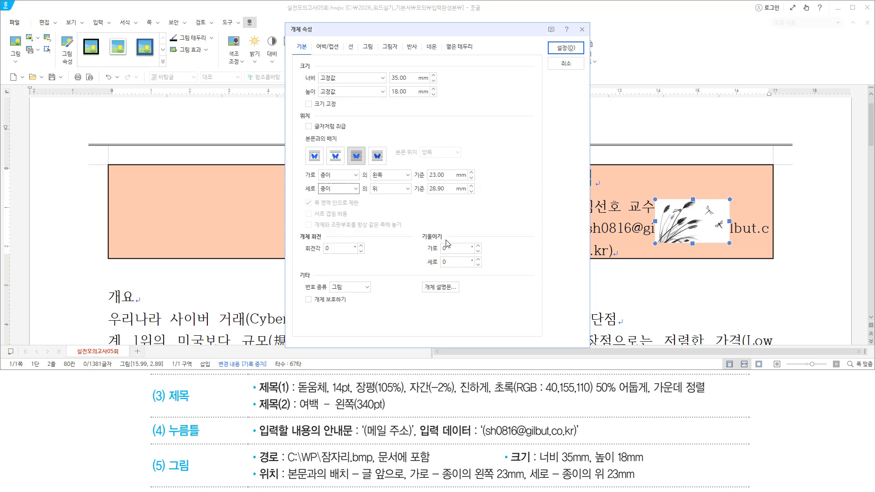
{"action": "key", "text": "Tab"}
{"action": "key", "text": "Tab"}
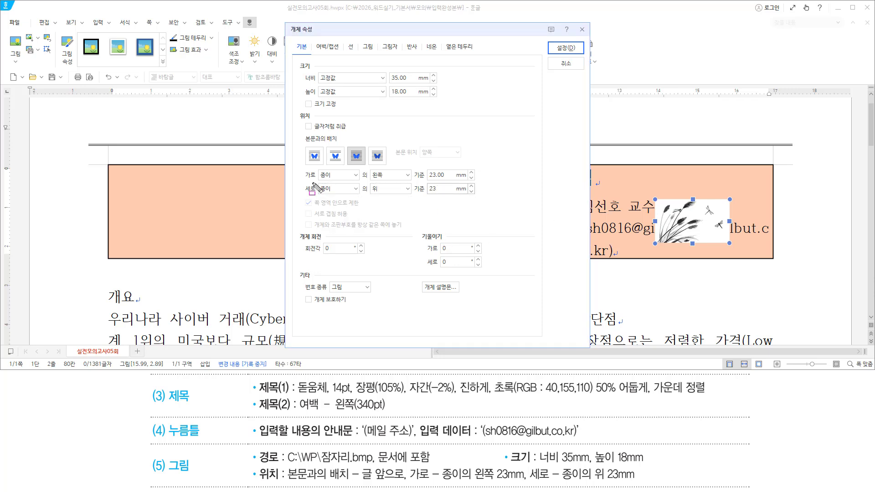
{"action": "left_click_drag", "start_coordinate": [317, 193], "coordinate": [476, 193]}
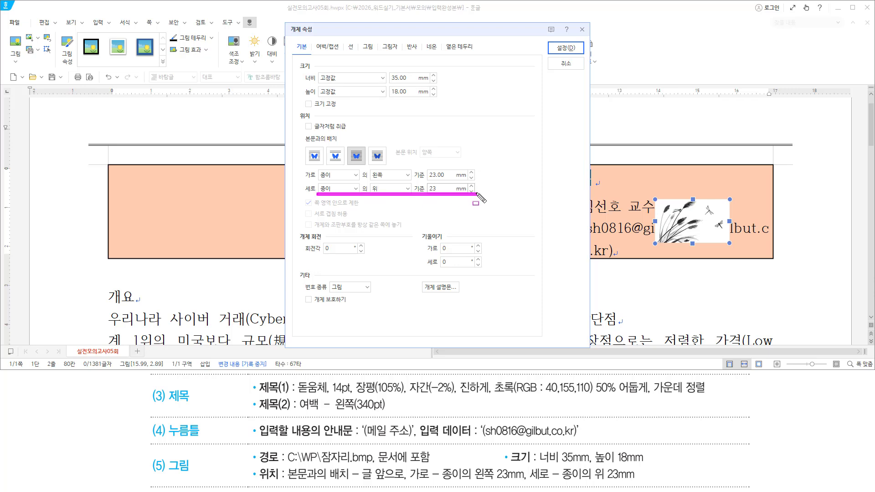
{"action": "left_click_drag", "start_coordinate": [245, 448], "coordinate": [643, 487]}
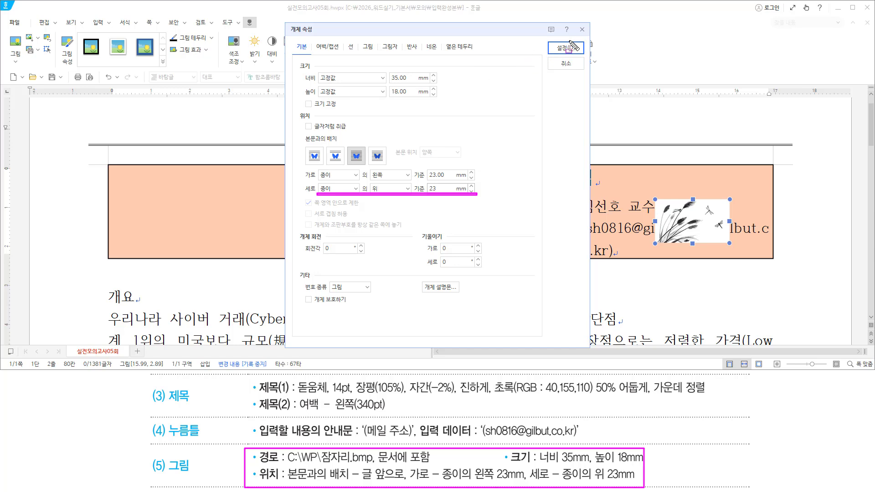
{"action": "left_click_drag", "start_coordinate": [557, 40], "coordinate": [578, 54]}
{"action": "key", "text": "Escape"}
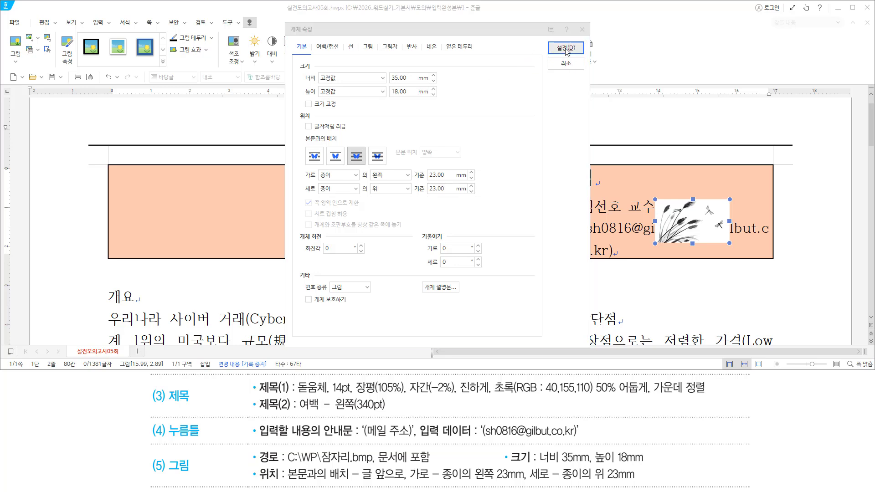
{"action": "left_click", "coordinate": [566, 48]}
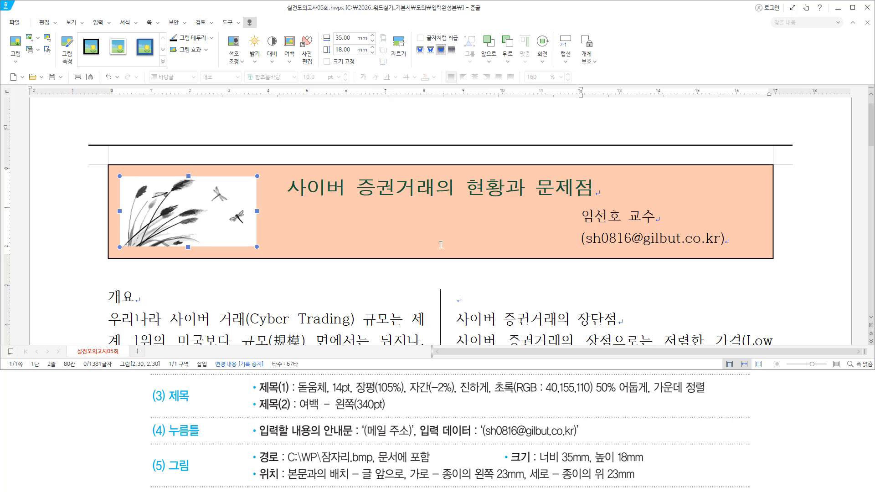
Switch to the 실전 모의고사 05회 reference answer to compare the finished title box
{"action": "left_click_drag", "start_coordinate": [102, 193], "coordinate": [780, 267]}
{"action": "key", "text": "Escape"}
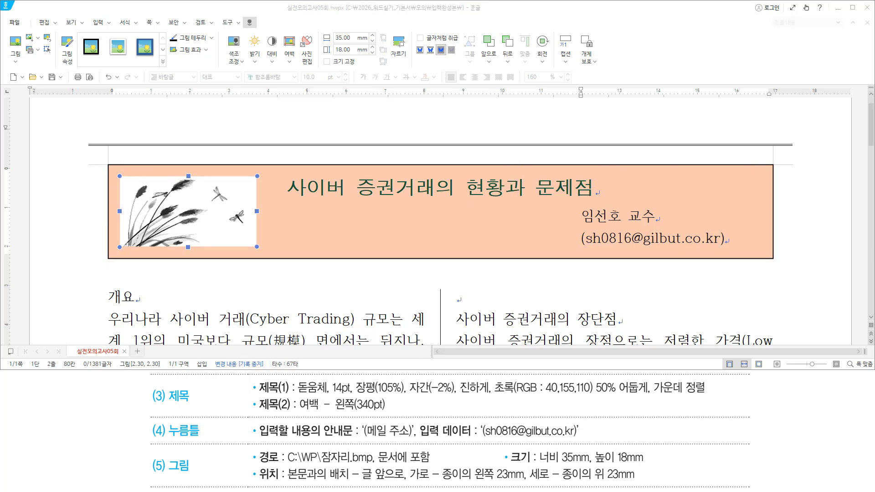
{"action": "key", "text": "alt+Tab"}
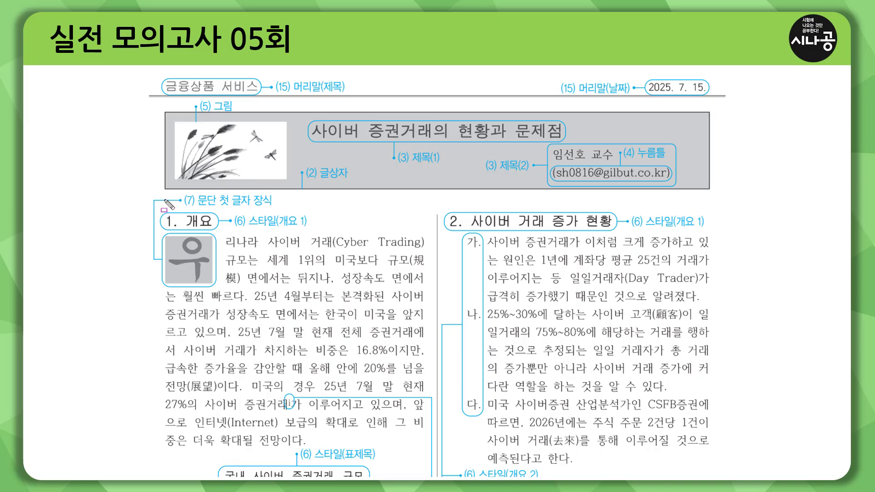
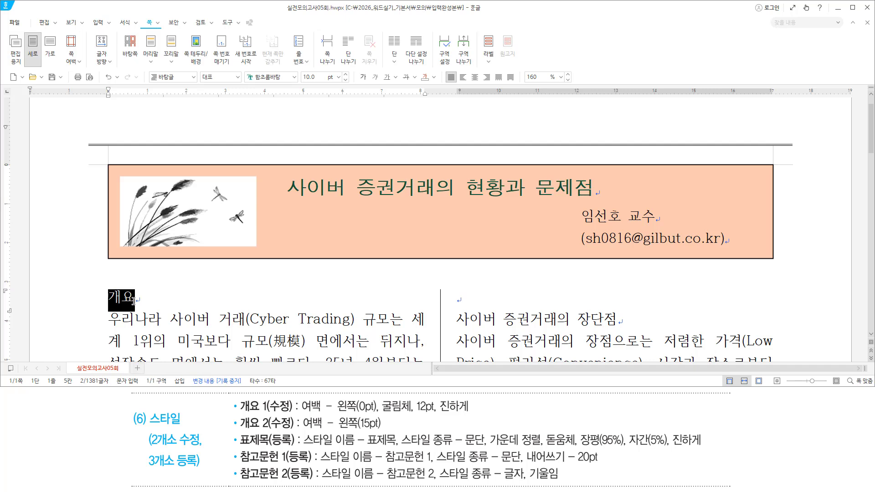
With the cursor in the 개요 heading, pick the 개요 1 style in the F6 Style dialog
{"action": "key", "text": "F12"}
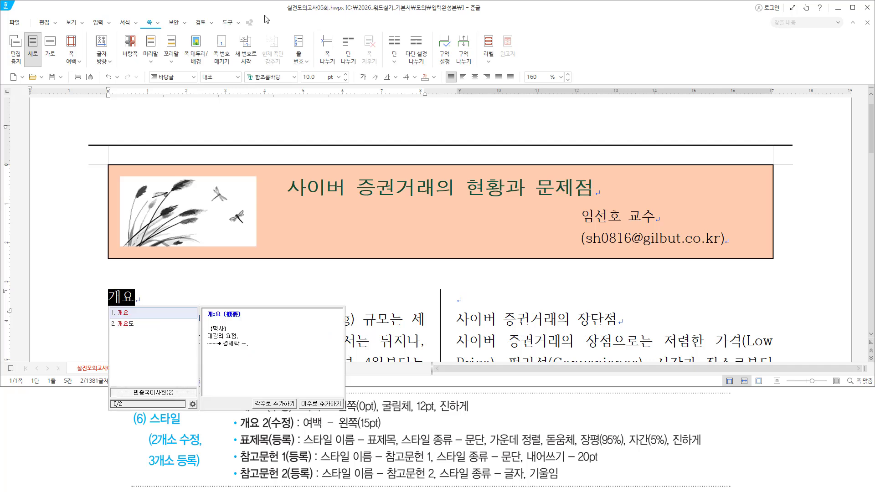
{"action": "left_click", "coordinate": [120, 298]}
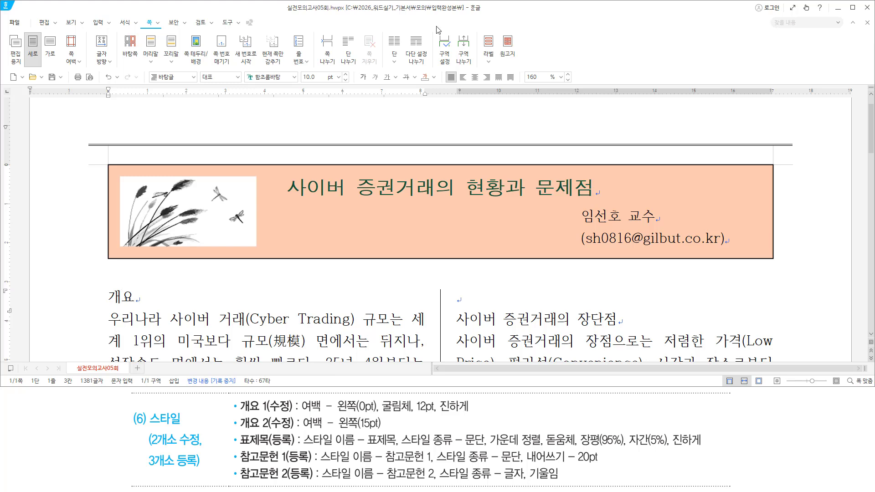
{"action": "key", "text": "F6"}
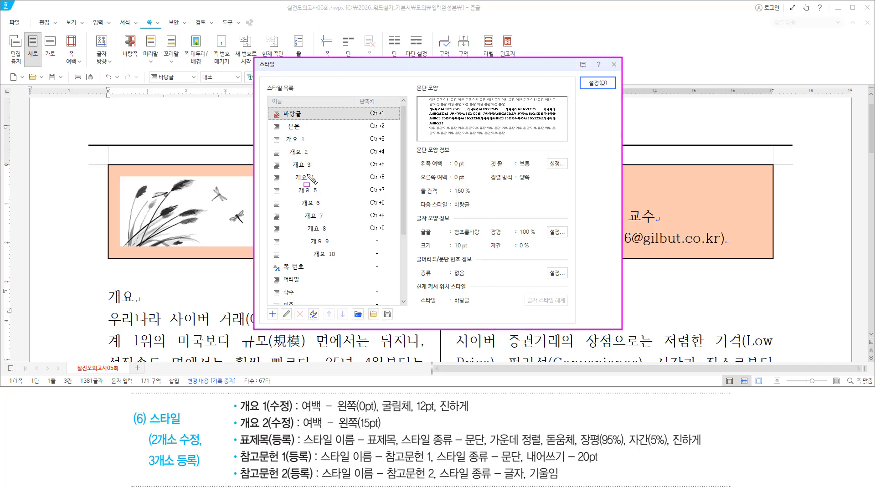
{"action": "left_click_drag", "start_coordinate": [278, 132], "coordinate": [318, 146]}
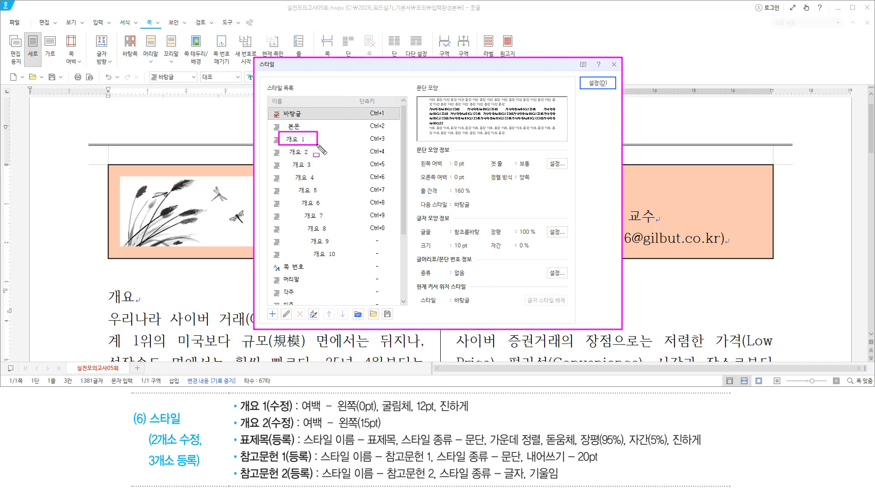
{"action": "left_click", "coordinate": [292, 139]}
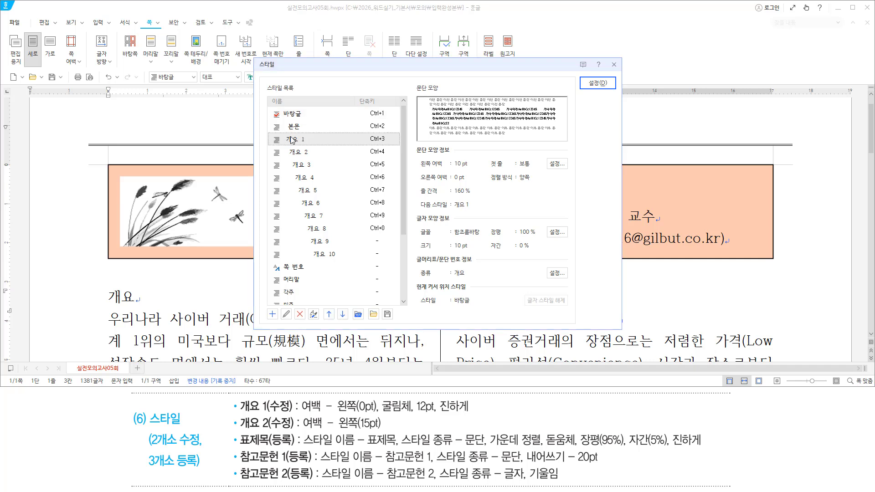
{"action": "key", "text": "alt"}
Open 스타일 편집하기 for 개요 1, showing the English name Outline 1
{"action": "key", "text": "e"}
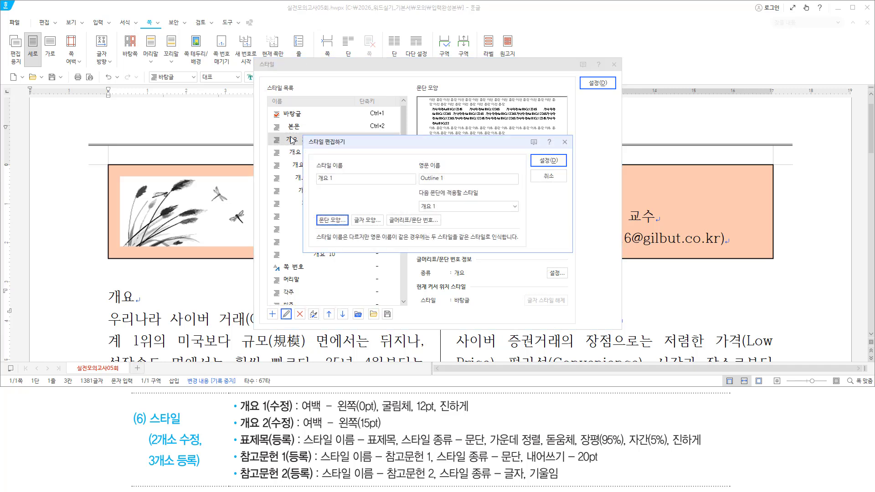
{"action": "left_click_drag", "start_coordinate": [313, 160], "coordinate": [347, 186]}
{"action": "mouse_move", "coordinate": [307, 146]}
{"action": "left_mouse_down"}
{"action": "mouse_move", "coordinate": [347, 146]}
{"action": "mouse_move", "coordinate": [348, 138]}
{"action": "left_mouse_up"}
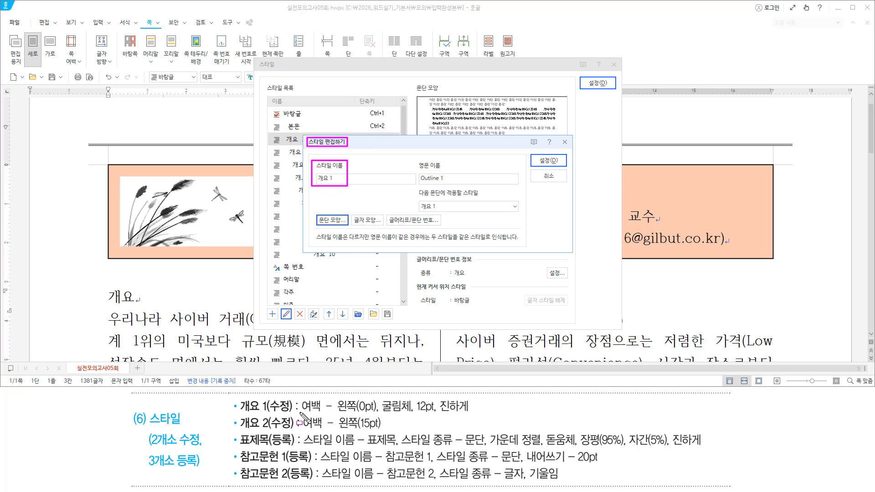
{"action": "left_click_drag", "start_coordinate": [299, 411], "coordinate": [468, 411]}
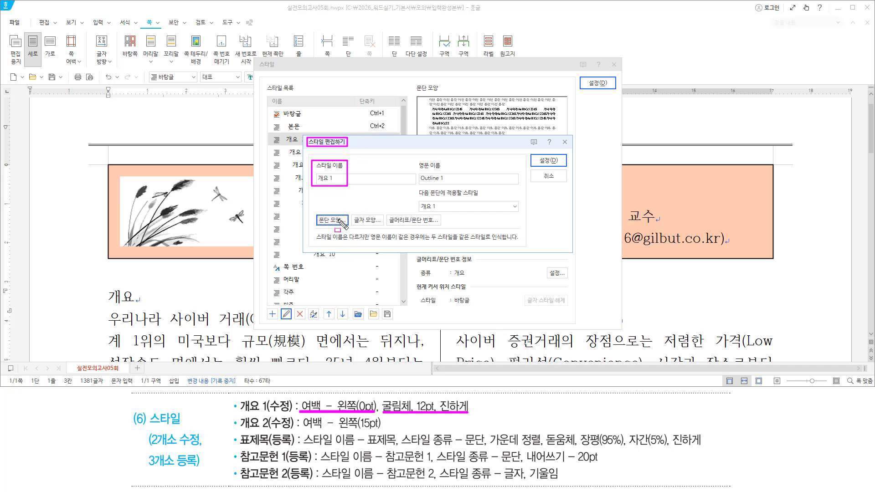
{"action": "left_click_drag", "start_coordinate": [315, 211], "coordinate": [345, 237]}
{"action": "left_click_drag", "start_coordinate": [352, 213], "coordinate": [384, 229]}
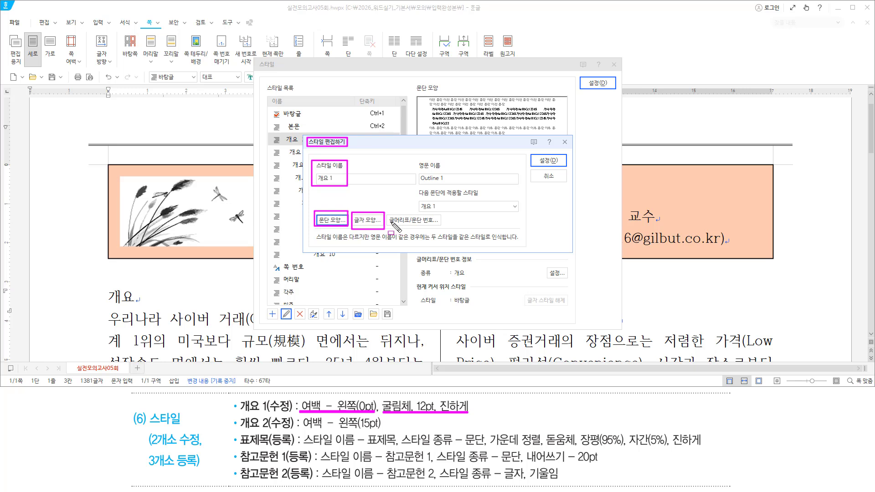
{"action": "left_click_drag", "start_coordinate": [389, 224], "coordinate": [434, 224]}
{"action": "key", "text": "Escape"}
{"action": "left_click", "coordinate": [390, 145]}
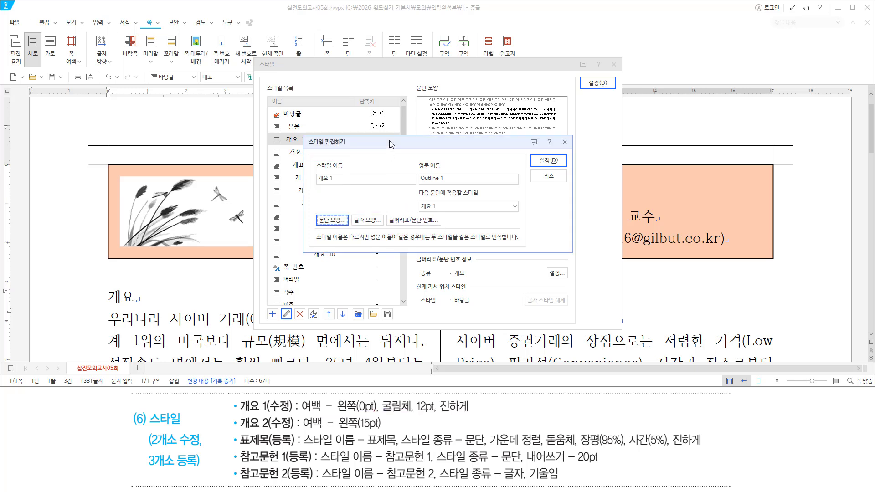
Set the 개요 1 style's left paragraph margin (여백 왼쪽) to 0 pt in 문단 모양
{"action": "key", "text": "alt"}
{"action": "key", "text": "t"}
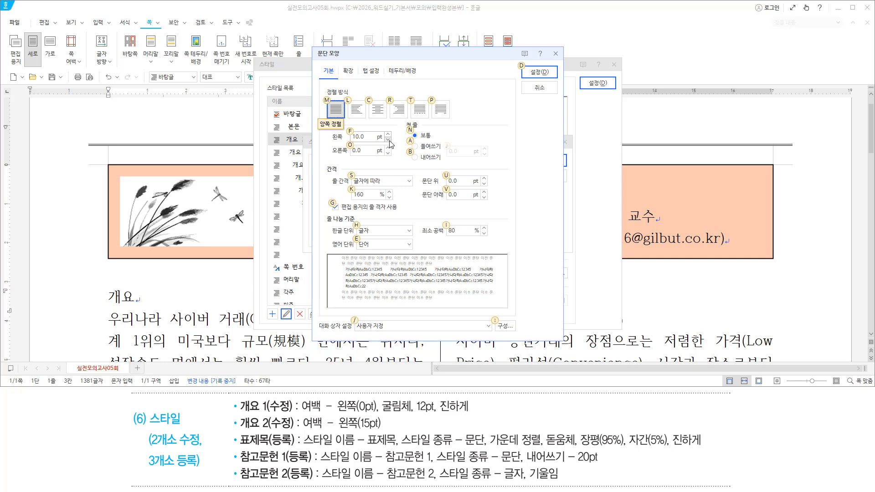
{"action": "key", "text": "alt+f"}
{"action": "type", "text": "0"}
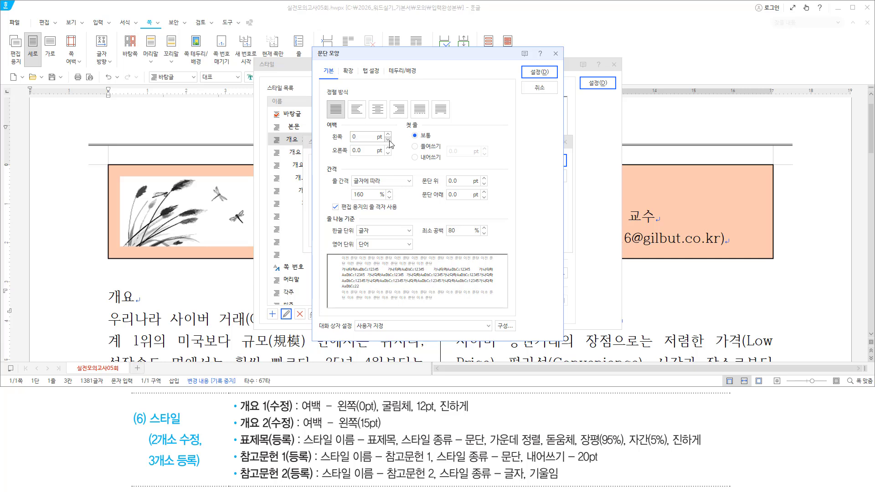
{"action": "key", "text": "ctrl+2"}
{"action": "left_click_drag", "start_coordinate": [328, 145], "coordinate": [363, 144]}
{"action": "key", "text": "Escape"}
{"action": "key", "text": "Return"}
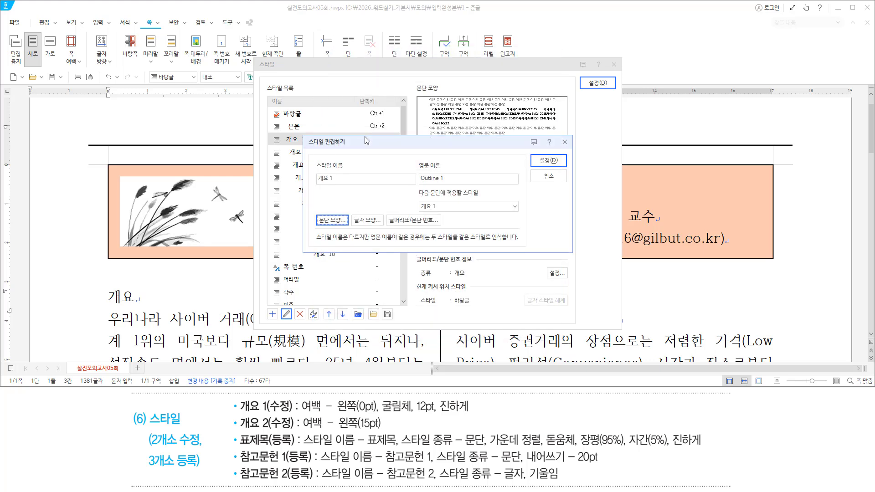
{"action": "key", "text": "alt"}
Give the 개요 1 style bold 굴림체 text at a 12 pt base size
{"action": "key", "text": "l"}
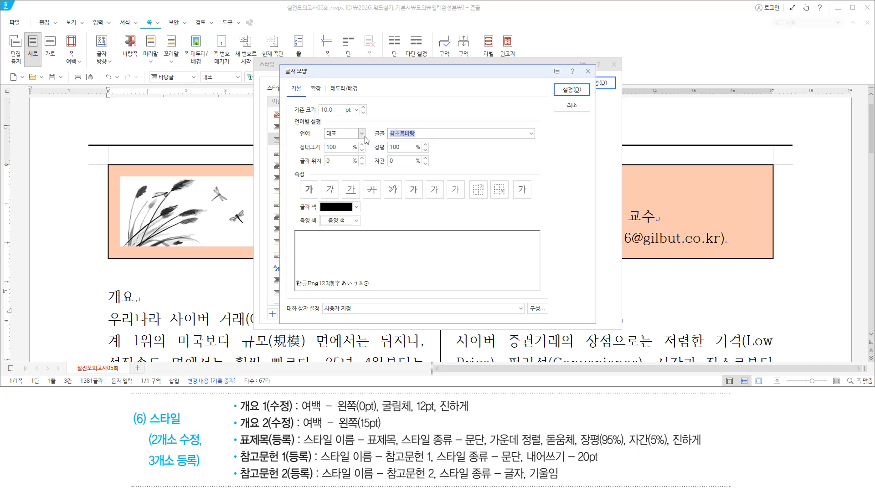
{"action": "type", "text": "굴림체"}
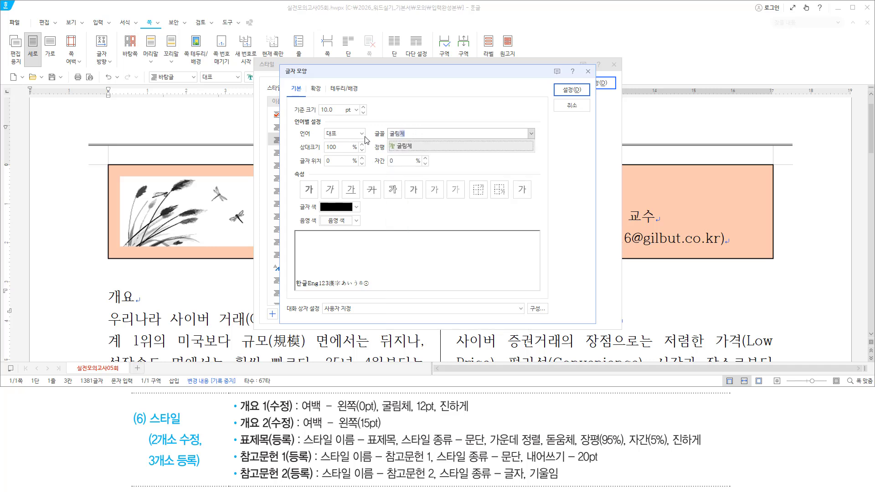
{"action": "key", "text": "Return"}
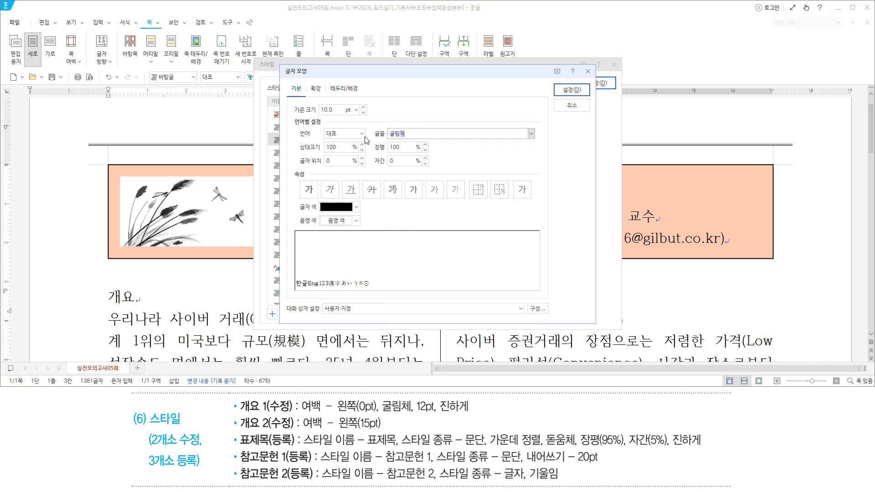
{"action": "key", "text": "alt"}
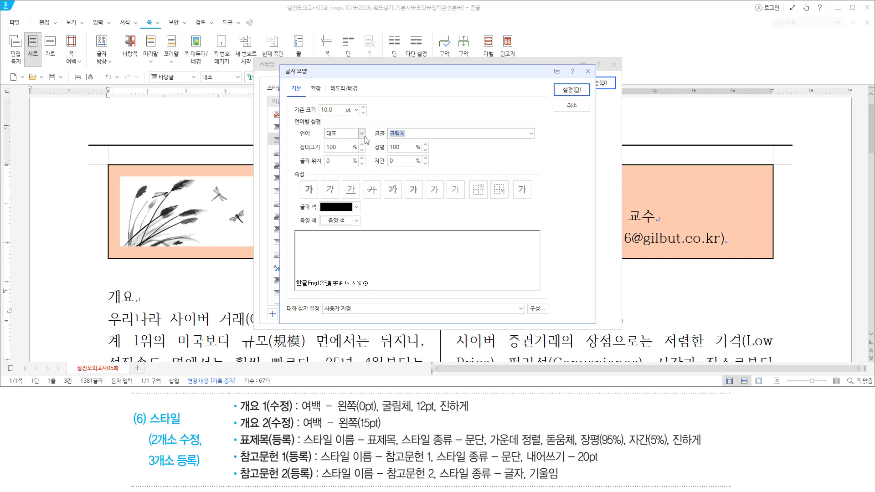
{"action": "type", "text": "z"}
{"action": "type", "text": "12"}
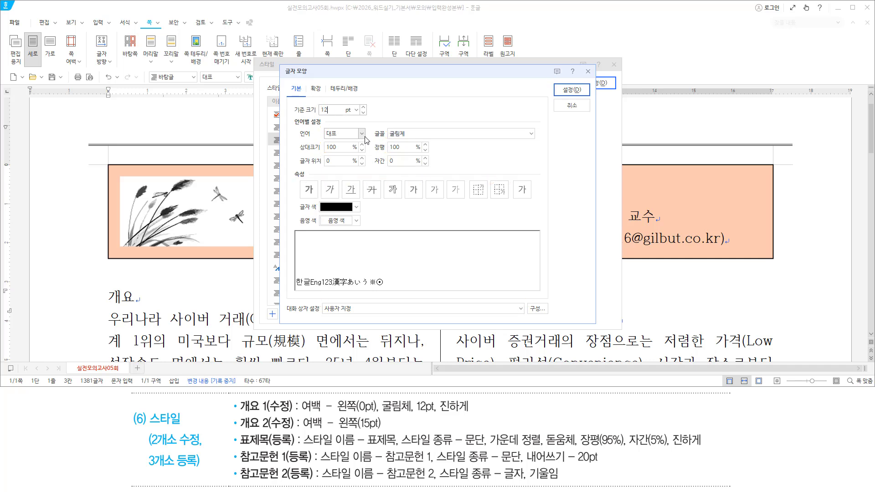
{"action": "key", "text": "alt"}
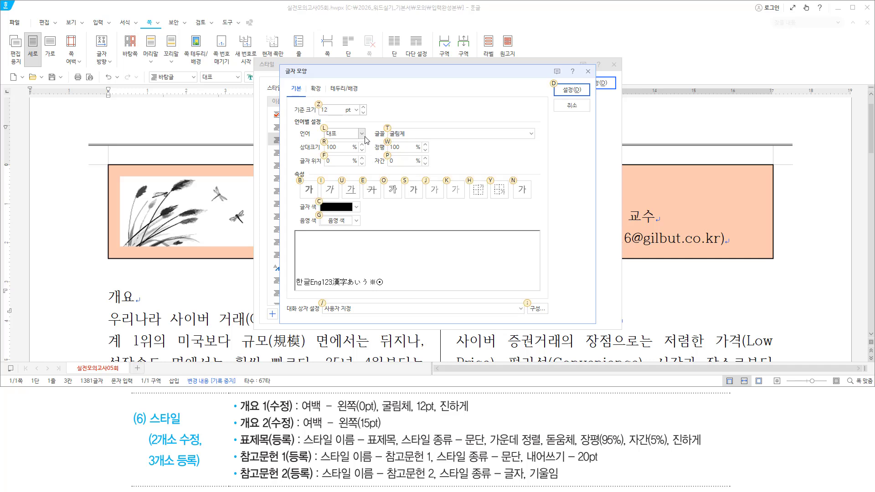
{"action": "key", "text": "b"}
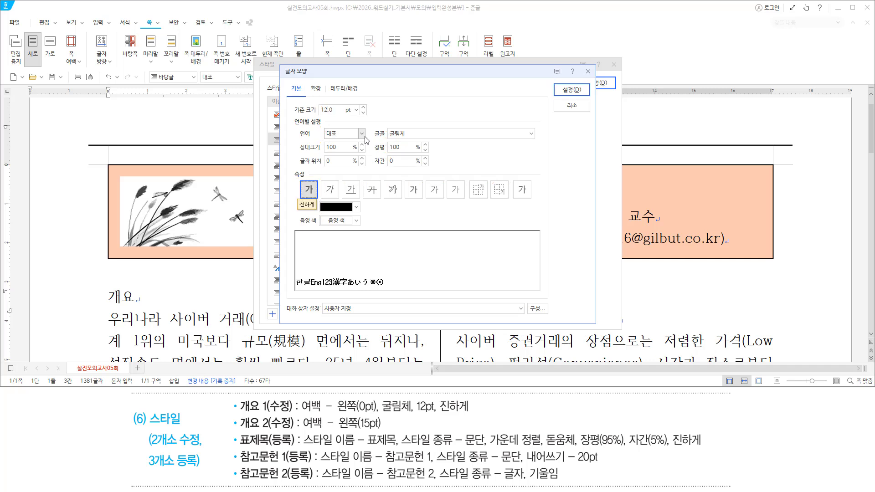
{"action": "key", "text": "Return"}
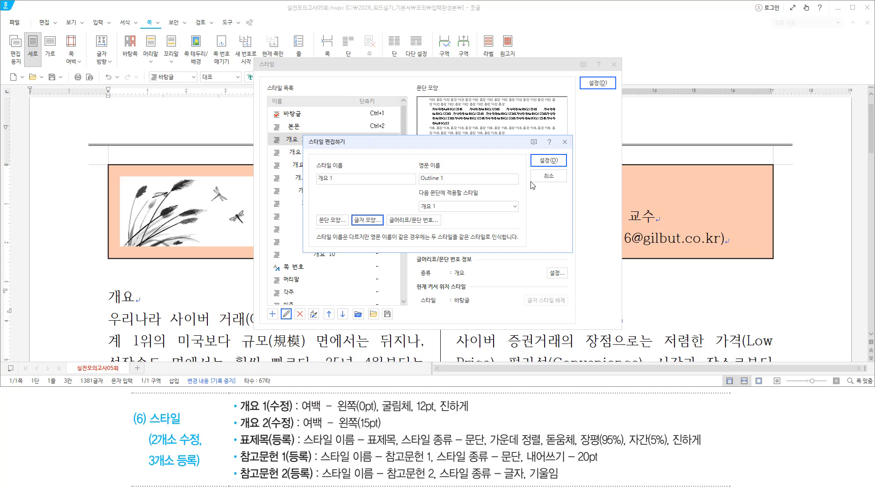
Save the 개요 1 style and apply it, turning the heading into 1. 개요
{"action": "left_click_drag", "start_coordinate": [531, 154], "coordinate": [567, 167]}
{"action": "left_click_drag", "start_coordinate": [587, 78], "coordinate": [615, 89]}
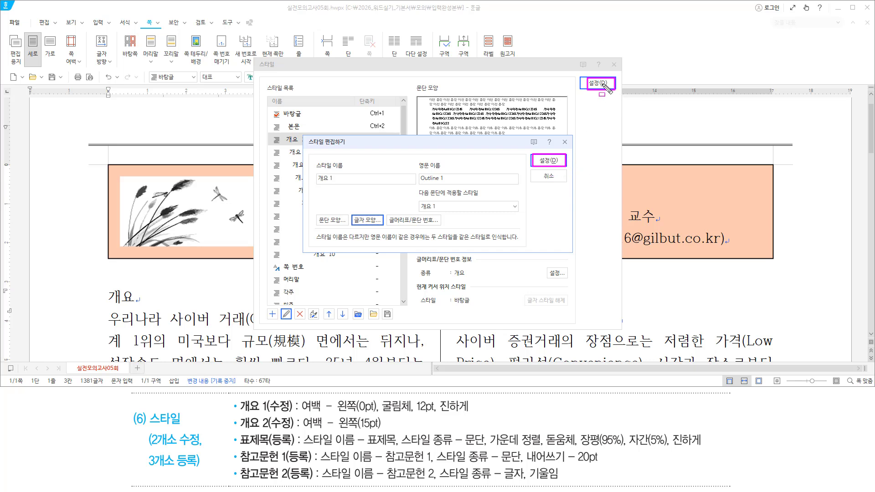
{"action": "key", "text": "Escape"}
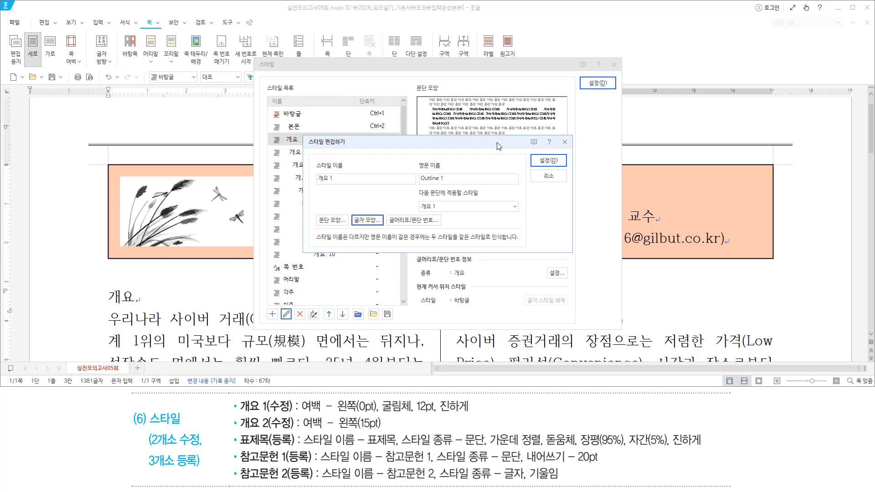
{"action": "key", "text": "alt+d"}
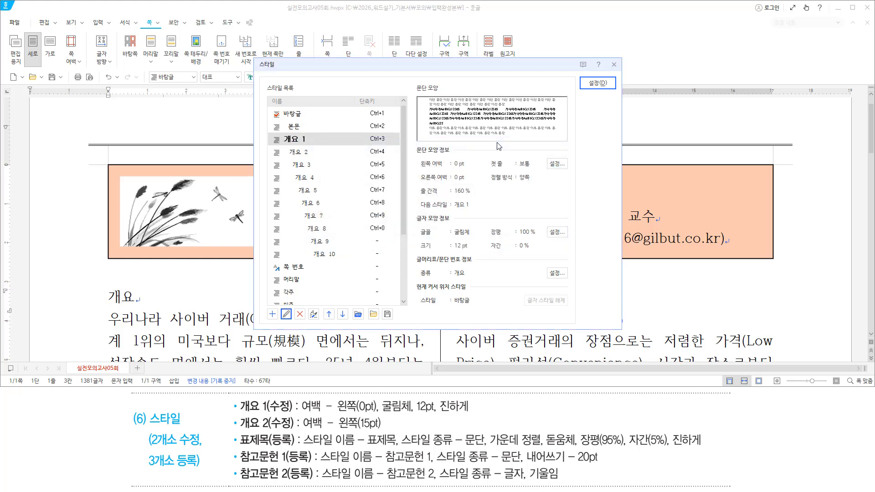
{"action": "key", "text": "alt+d"}
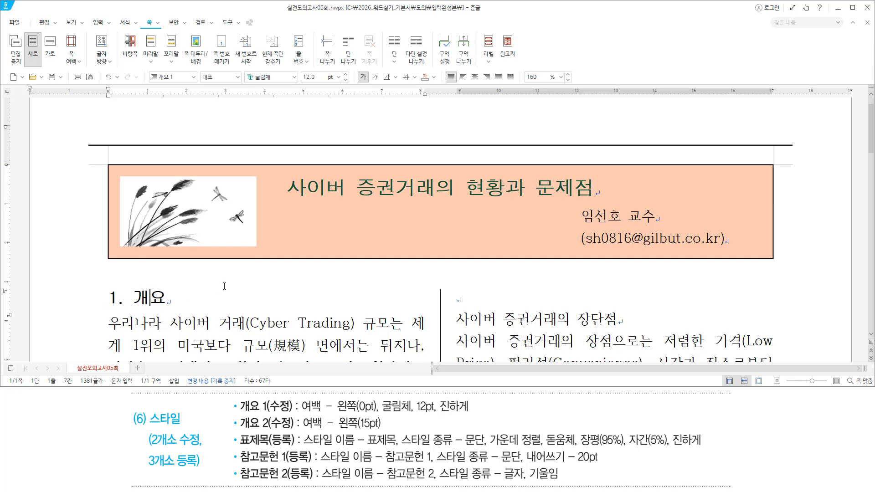
{"action": "key", "text": "Hangul"}
Place the cursor in the 국내 사이버 증권거래 규모 heading
{"action": "scroll", "coordinate": [272, 274], "scroll_direction": "down", "scroll_amount": 6}
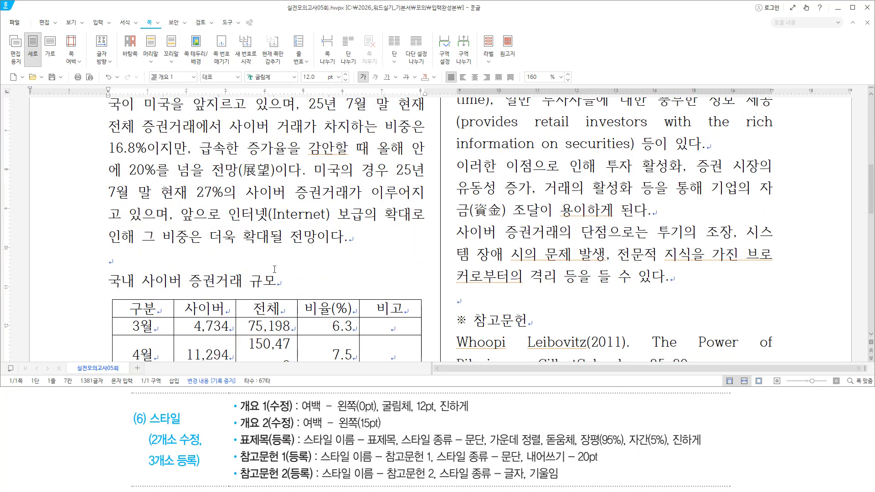
{"action": "triple_click", "coordinate": [112, 281]}
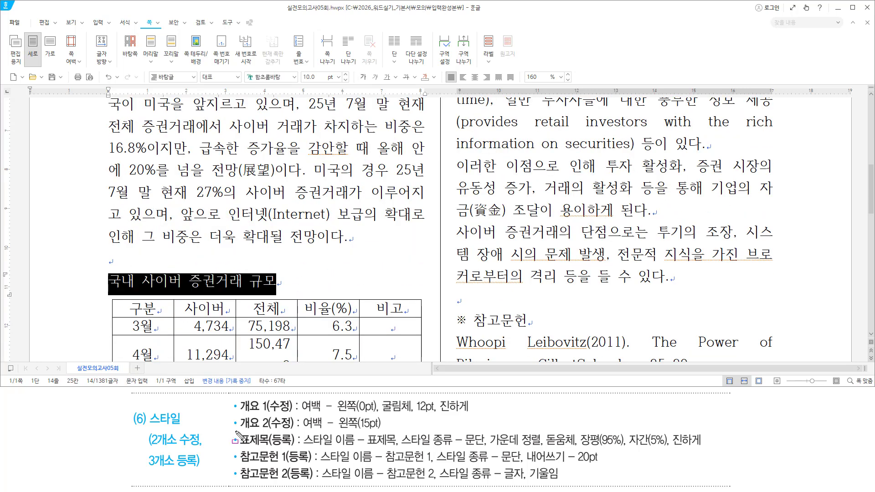
{"action": "left_click", "coordinate": [196, 284]}
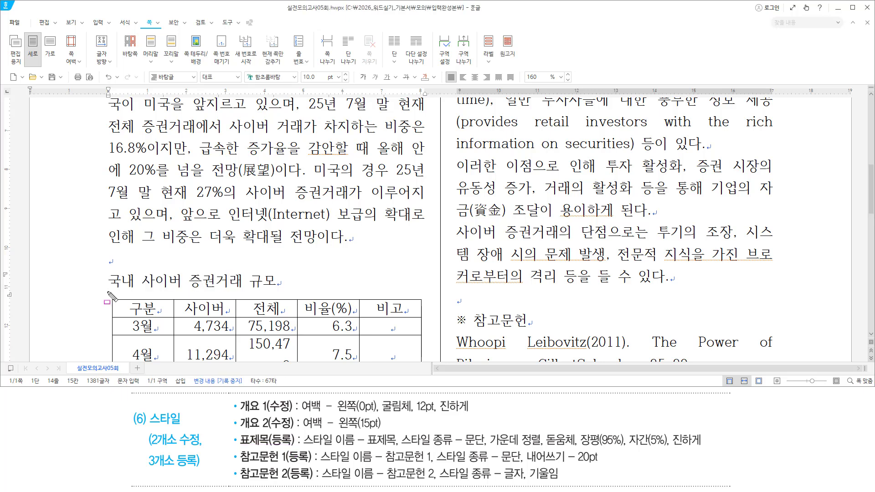
{"action": "left_click_drag", "start_coordinate": [108, 290], "coordinate": [286, 291]}
{"action": "key", "text": "Escape"}
{"action": "left_click", "coordinate": [183, 281]}
{"action": "left_click", "coordinate": [184, 281]}
Open the Style dialog with F6 and start adding a new style
{"action": "key", "text": "F6"}
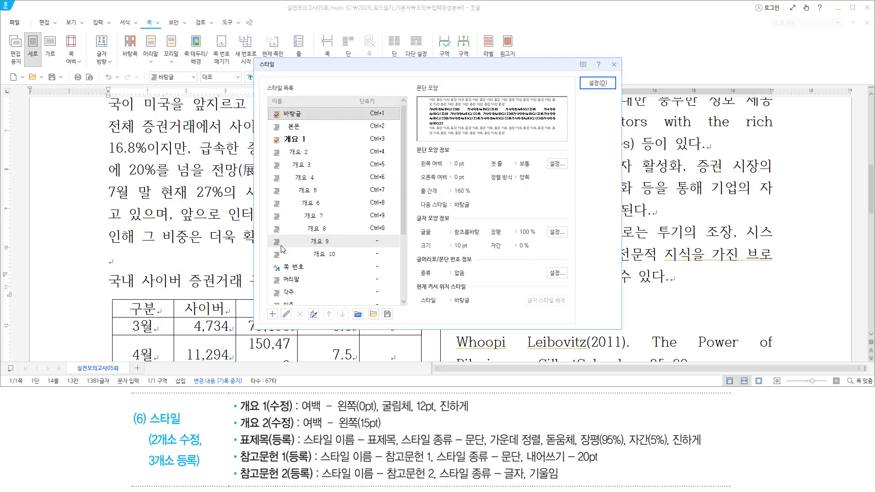
{"action": "left_click_drag", "start_coordinate": [238, 448], "coordinate": [294, 448]}
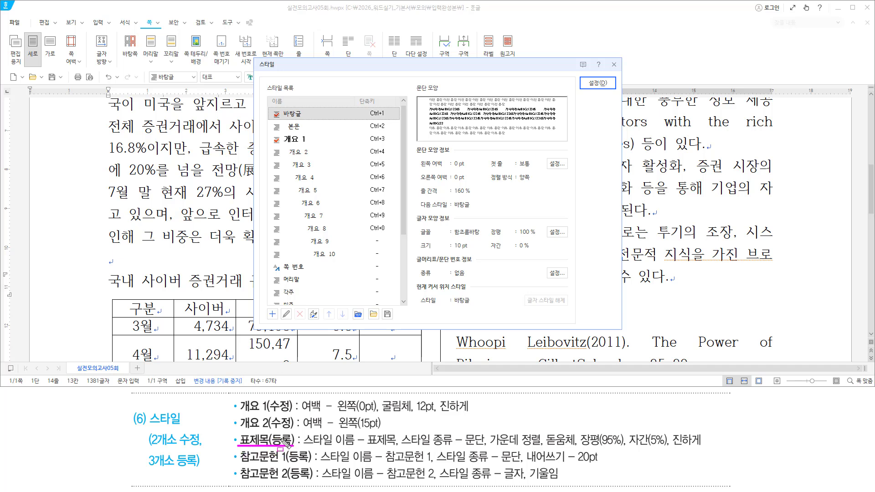
{"action": "key", "text": "Escape"}
{"action": "left_click", "coordinate": [349, 75]}
{"action": "key", "text": "alt"}
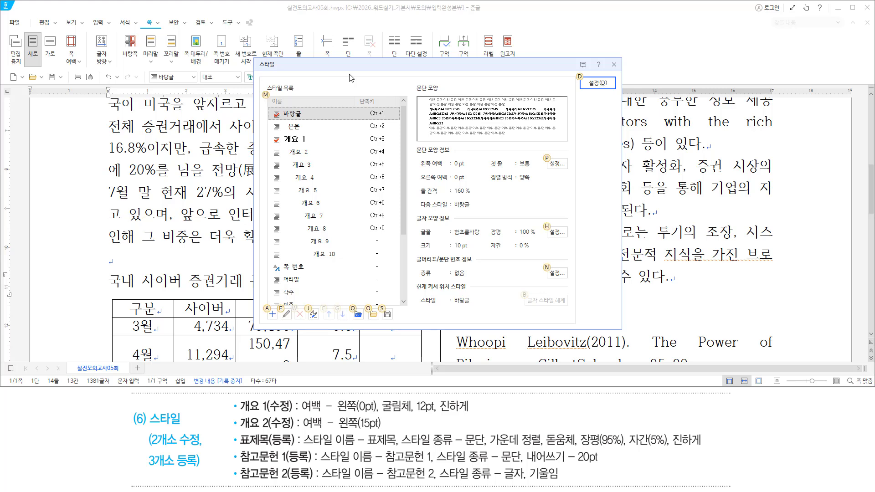
Add a new 문단 style named 표제목, listed with shortcut Ctrl+2
{"action": "key", "text": "a"}
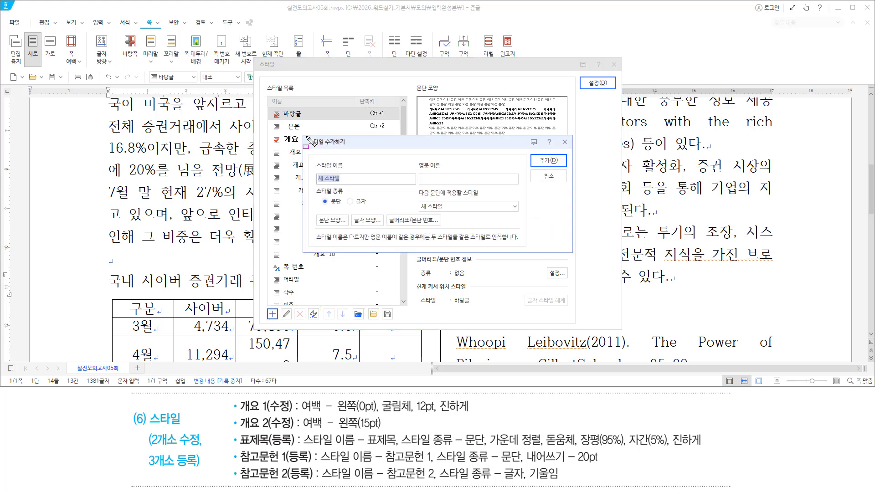
{"action": "mouse_move", "coordinate": [304, 136]}
{"action": "left_mouse_down"}
{"action": "mouse_move", "coordinate": [350, 149]}
{"action": "mouse_move", "coordinate": [336, 187]}
{"action": "mouse_move", "coordinate": [353, 186]}
{"action": "left_mouse_up"}
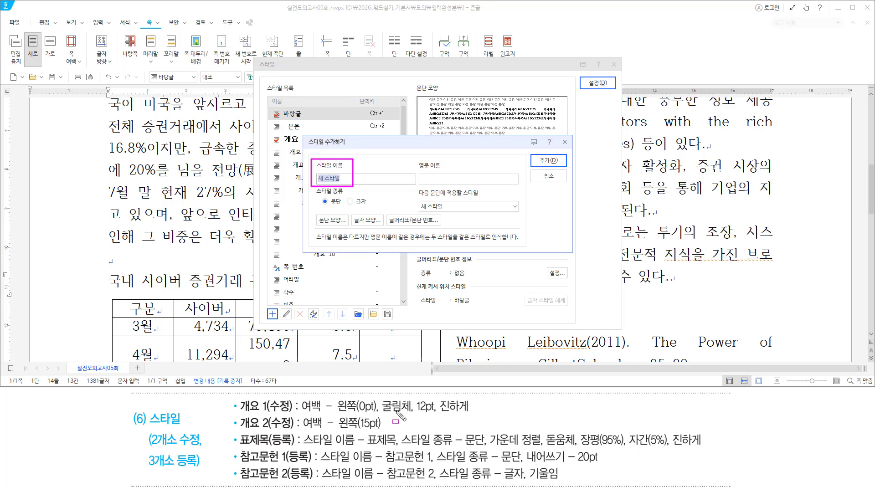
{"action": "left_click_drag", "start_coordinate": [237, 448], "coordinate": [396, 447]}
{"action": "key", "text": "Escape"}
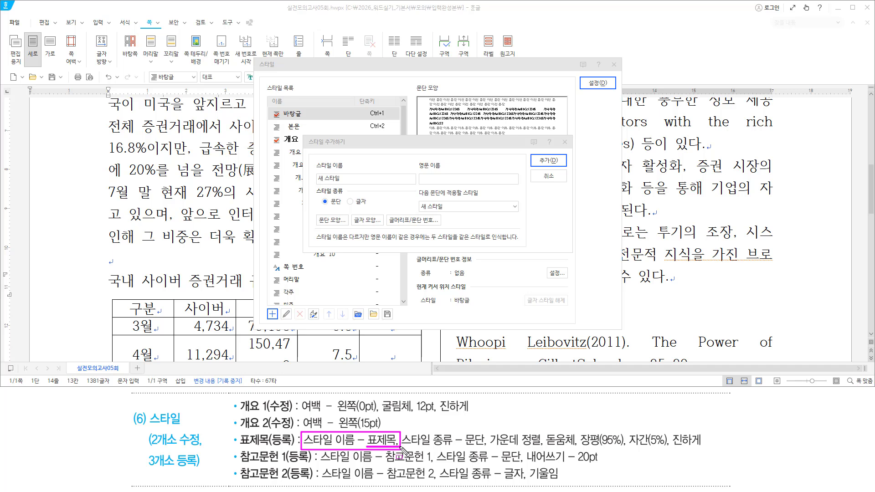
{"action": "key", "text": "Escape"}
{"action": "left_click", "coordinate": [374, 165]}
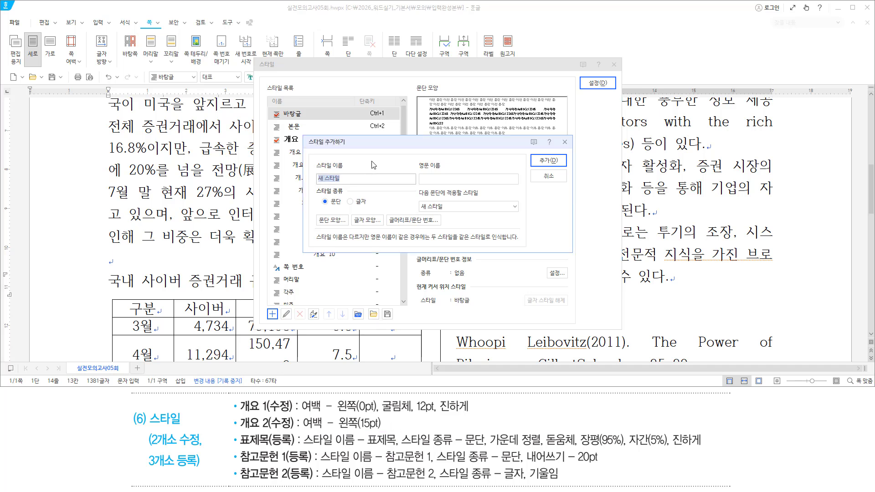
{"action": "type", "text": "표제목"}
{"action": "left_click_drag", "start_coordinate": [399, 448], "coordinate": [488, 448]}
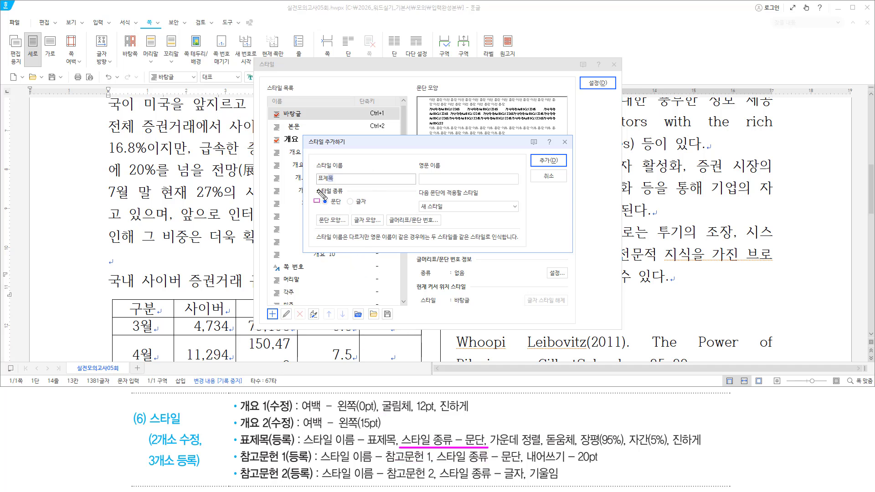
{"action": "mouse_move", "coordinate": [313, 185]}
{"action": "left_mouse_down"}
{"action": "mouse_move", "coordinate": [330, 214]}
{"action": "mouse_move", "coordinate": [345, 209]}
{"action": "left_mouse_up"}
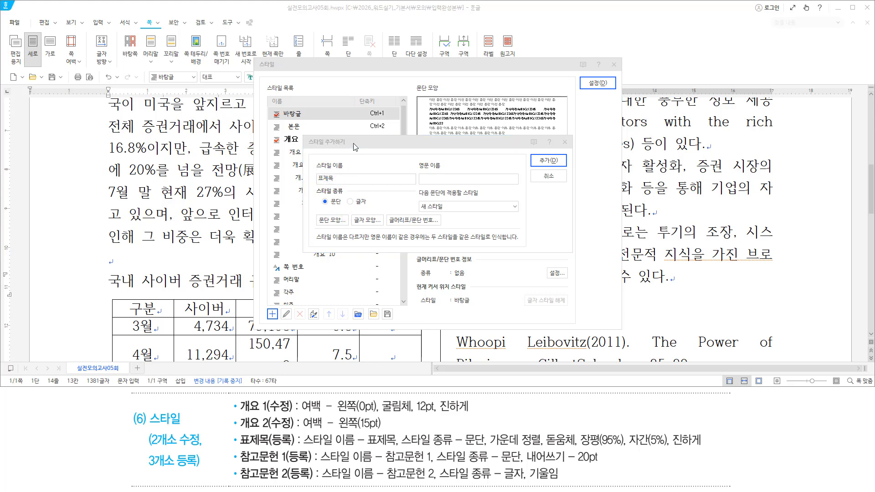
{"action": "key", "text": "Escape"}
{"action": "key", "text": "Return"}
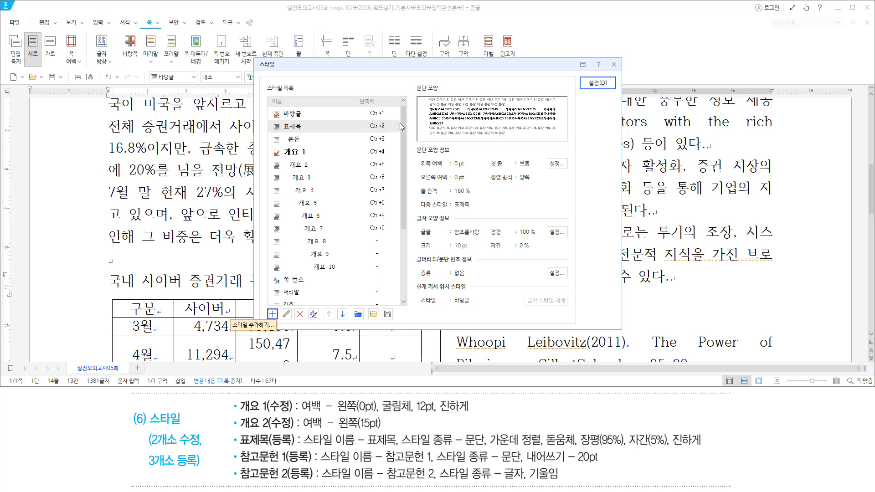
{"action": "key", "text": "ctrl+2"}
Select the 표제목 style and open it in 스타일 편집하기
{"action": "left_click_drag", "start_coordinate": [270, 120], "coordinate": [308, 133]}
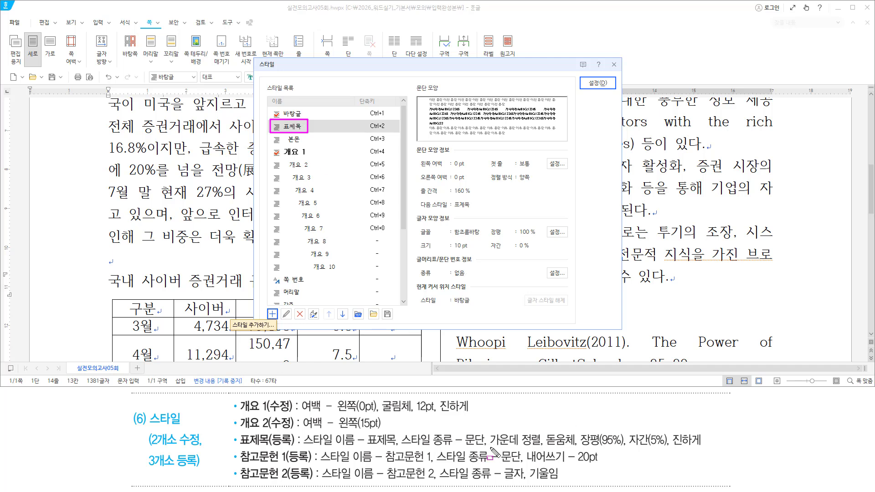
{"action": "left_click_drag", "start_coordinate": [490, 448], "coordinate": [705, 448]}
{"action": "key", "text": "Escape"}
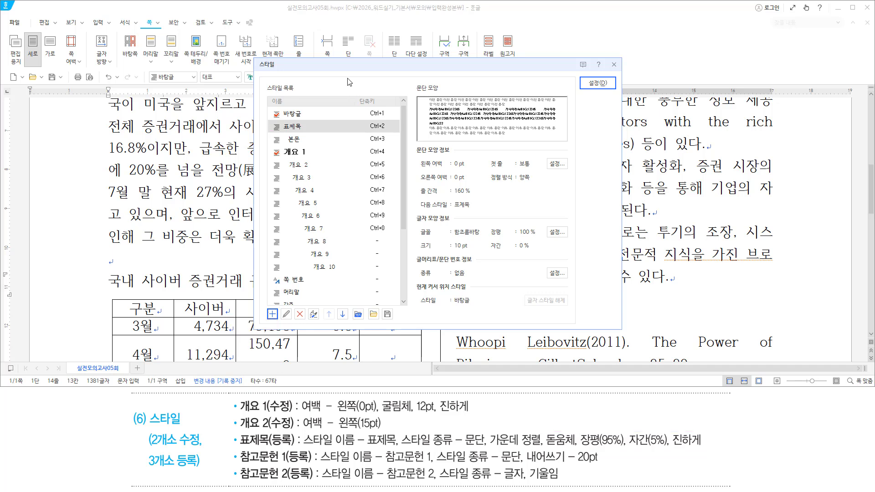
{"action": "key", "text": "alt"}
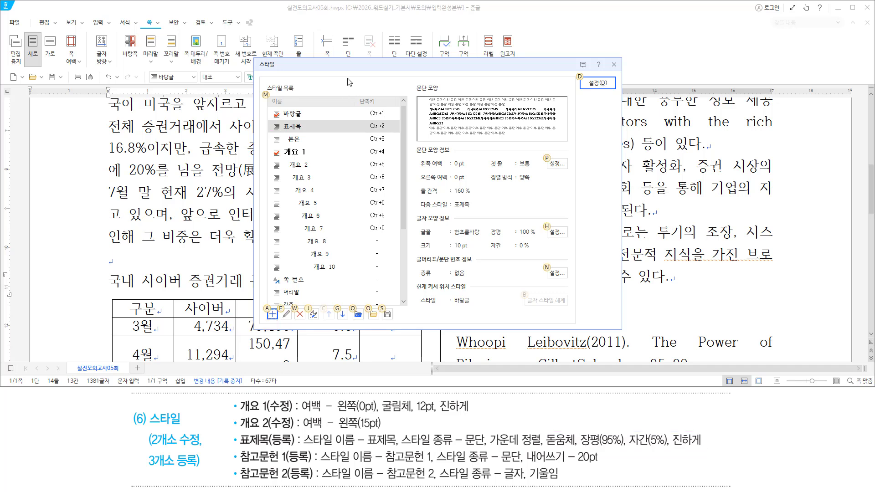
{"action": "key", "text": "e"}
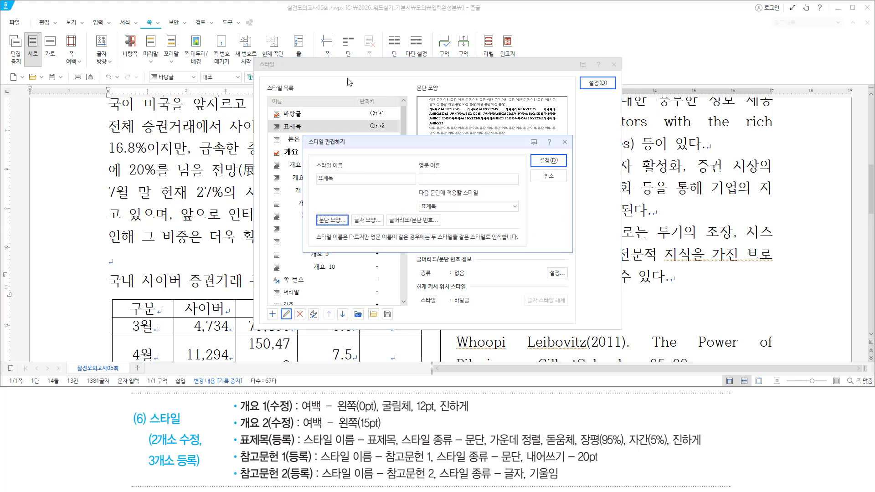
{"action": "mouse_move", "coordinate": [305, 135]}
{"action": "left_mouse_down"}
{"action": "mouse_move", "coordinate": [517, 240]}
{"action": "mouse_move", "coordinate": [548, 242]}
{"action": "left_mouse_up"}
{"action": "key", "text": "Escape"}
Set the 표제목 style's paragraph alignment to 가운데 정렬 (centre)
{"action": "key", "text": "alt"}
{"action": "key", "text": "t"}
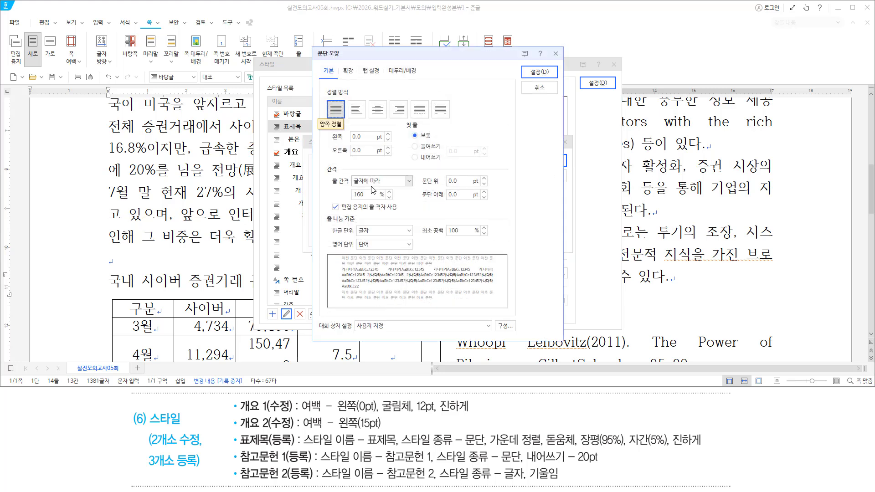
{"action": "key", "text": "alt"}
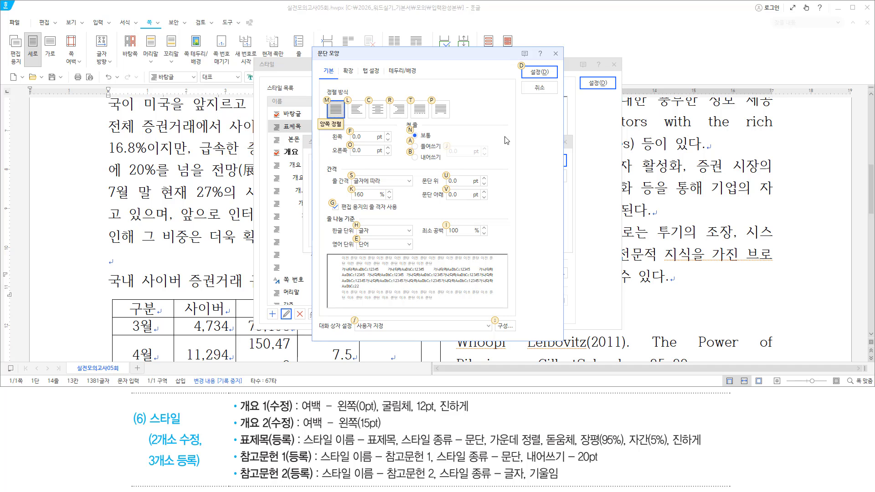
{"action": "key", "text": "alt"}
{"action": "key", "text": "alt+c"}
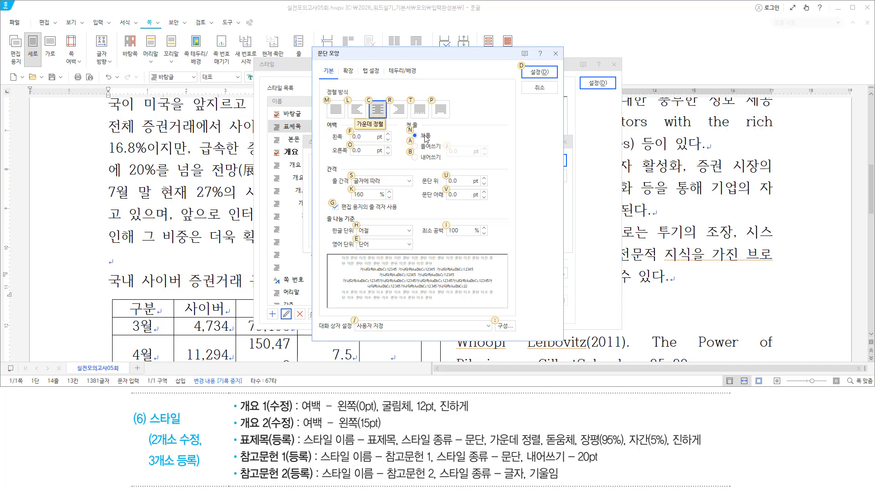
{"action": "key", "text": "alt"}
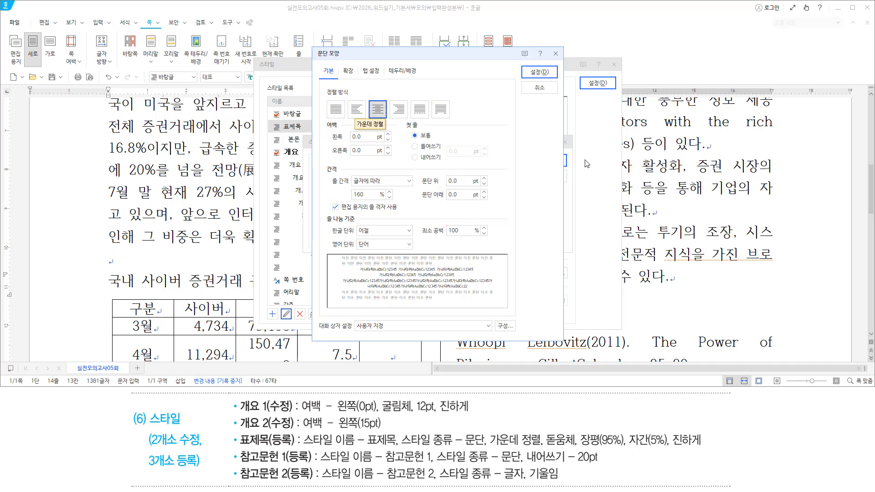
{"action": "key", "text": "alt"}
{"action": "key", "text": "alt+d"}
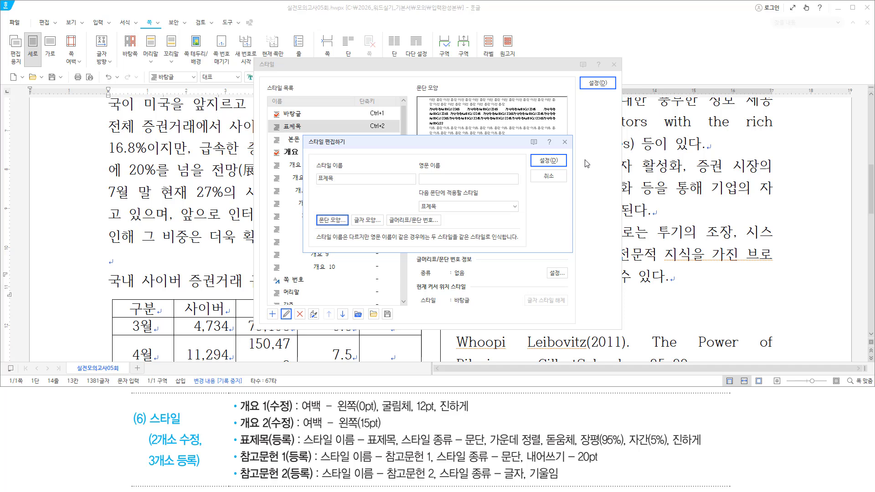
{"action": "key", "text": "alt"}
Give the 표제목 style bold 돋움체 with 장평 95% and 자간 5%
{"action": "type", "text": "l"}
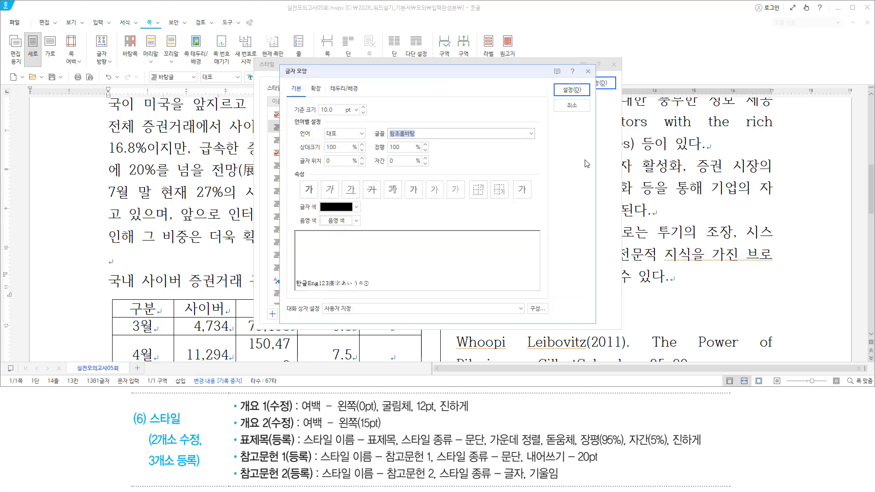
{"action": "type", "text": "돋움ㅊ"}
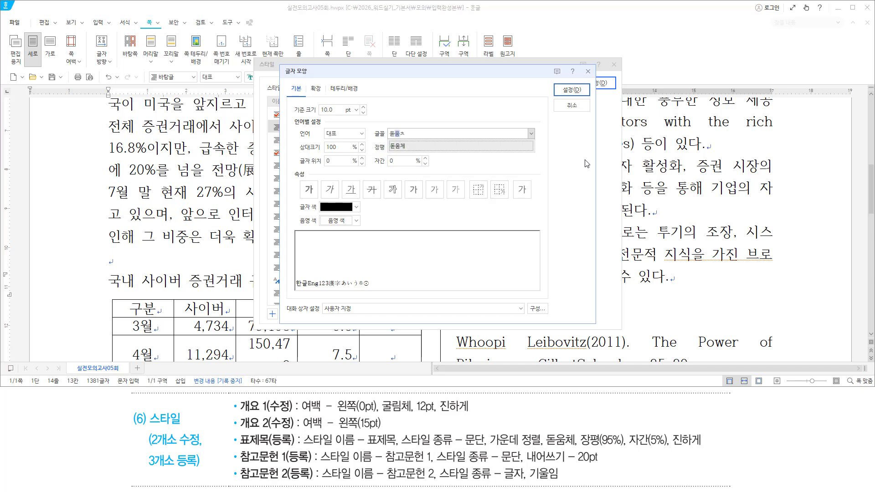
{"action": "type", "text": "ㅔ"}
{"action": "key", "text": "Return"}
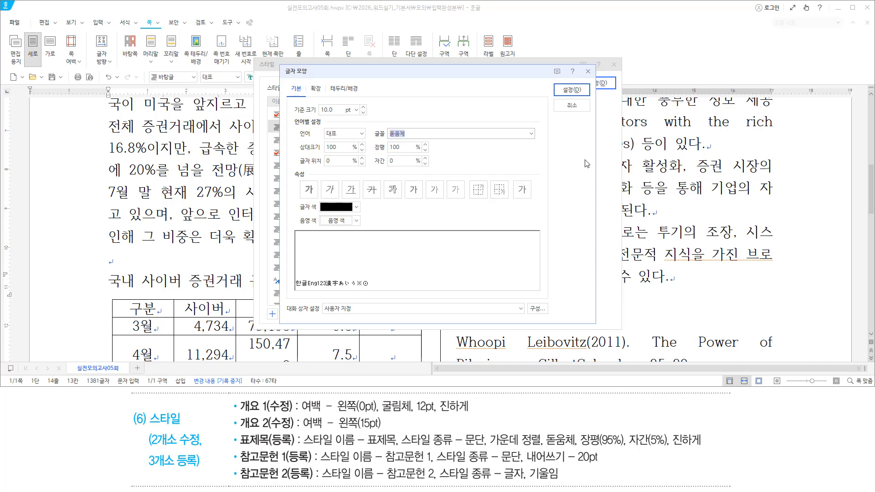
{"action": "key", "text": "alt"}
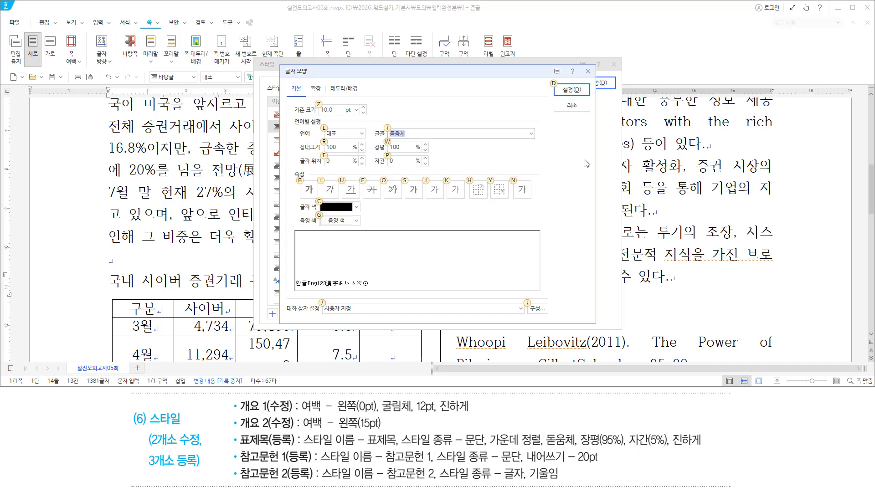
{"action": "type", "text": "w"}
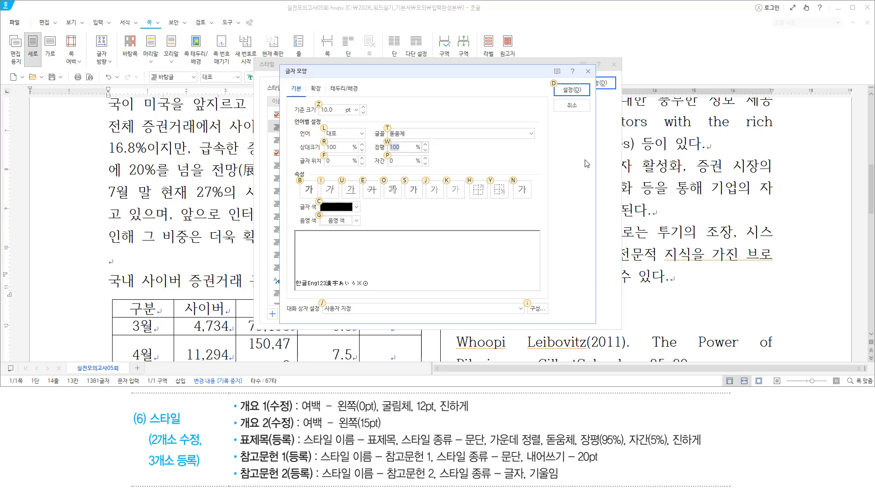
{"action": "type", "text": "95"}
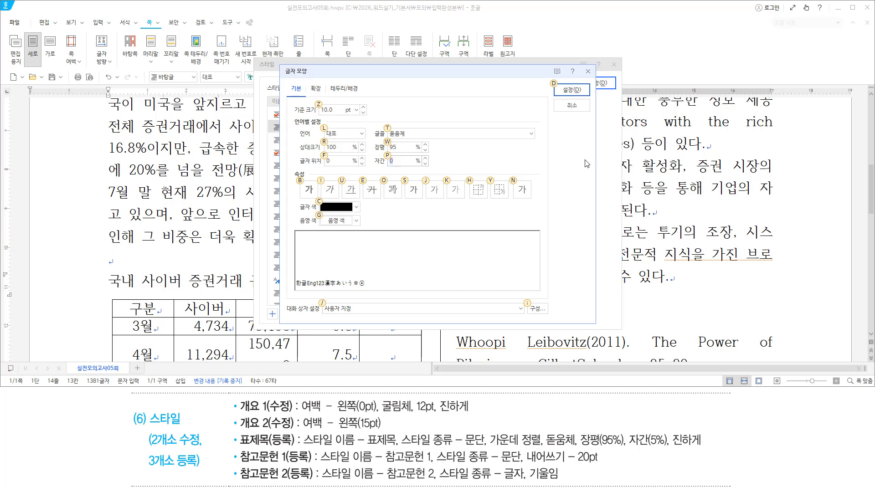
{"action": "type", "text": "p5"}
{"action": "key", "text": "alt"}
{"action": "key", "text": "b"}
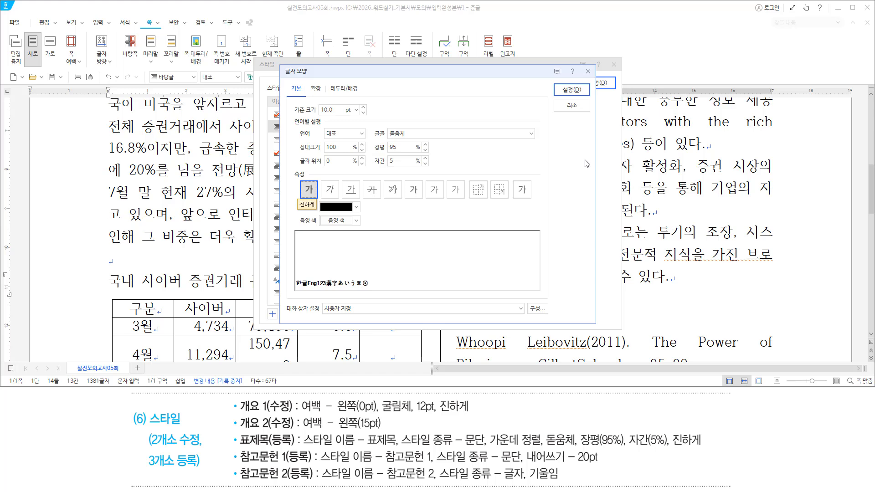
{"action": "key", "text": "Return"}
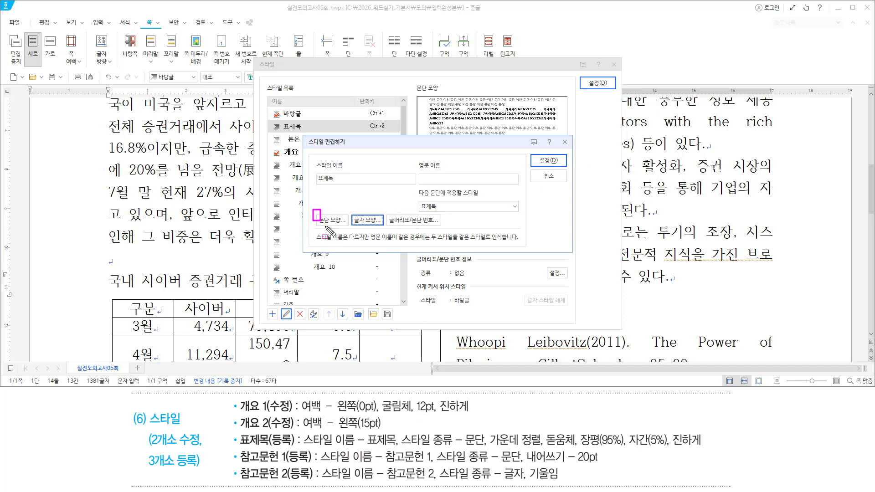
Save the 표제목 style and apply it to the 국내 사이버 증권거래 규모 heading
{"action": "left_click_drag", "start_coordinate": [312, 210], "coordinate": [384, 229]}
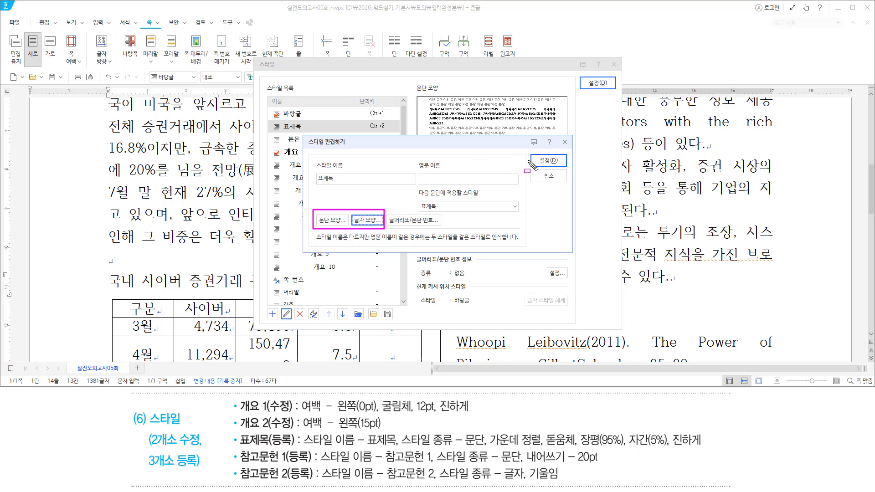
{"action": "left_click_drag", "start_coordinate": [536, 164], "coordinate": [566, 165]}
{"action": "left_click_drag", "start_coordinate": [585, 87], "coordinate": [609, 87]}
{"action": "key", "text": "Escape"}
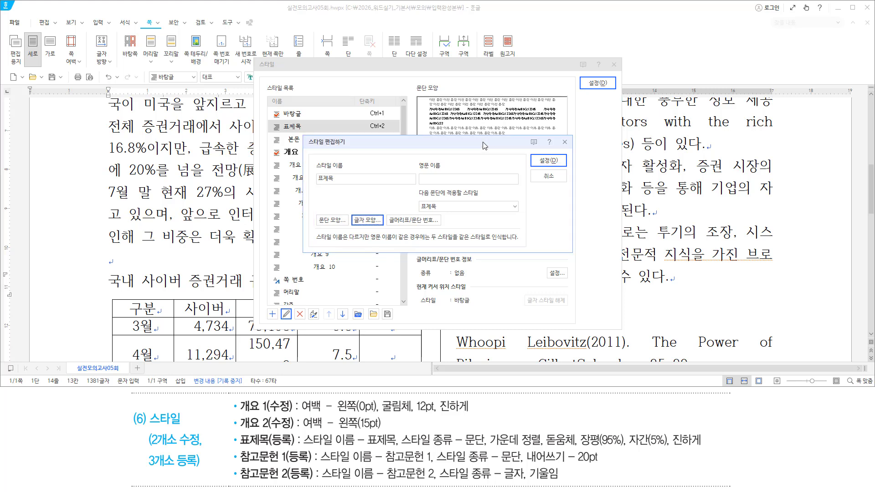
{"action": "key", "text": "Return"}
{"action": "key", "text": "Return"}
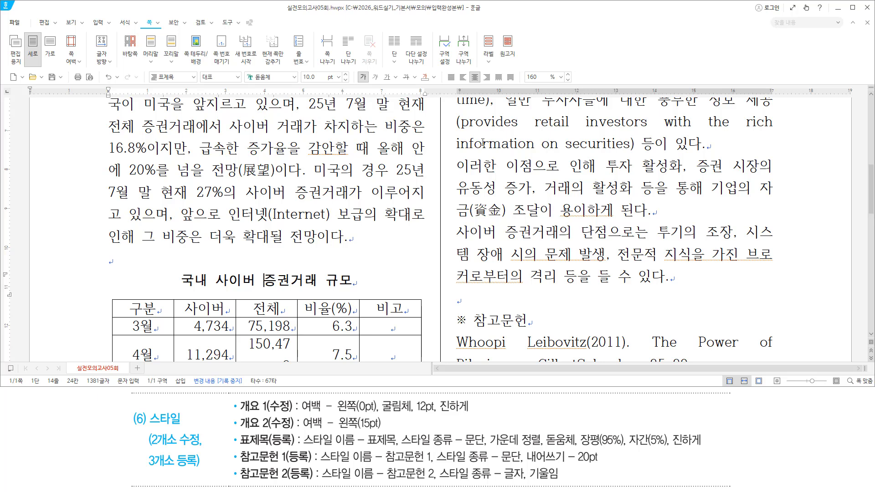
Apply 개요 1 to the 사이버 거래 증가 현황 line, then move to the body paragraph below
{"action": "left_click_drag", "start_coordinate": [177, 290], "coordinate": [354, 289]}
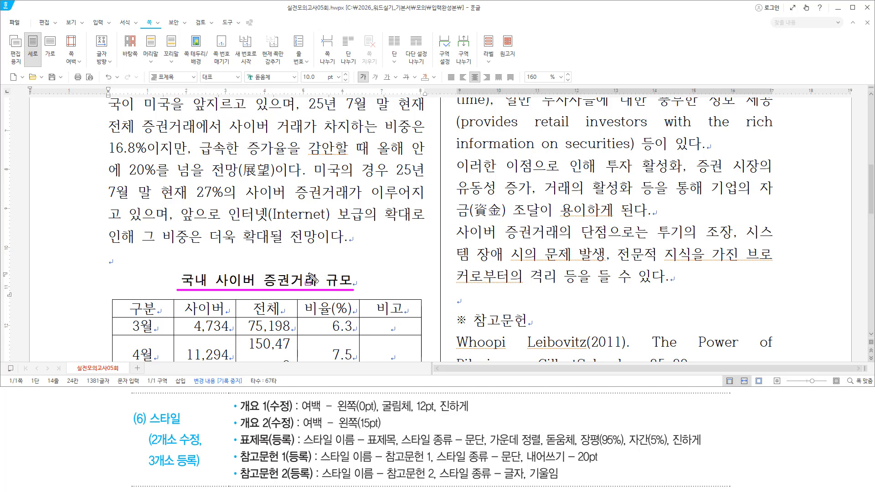
{"action": "key", "text": "Escape"}
{"action": "scroll", "coordinate": [274, 253], "scroll_direction": "down", "scroll_amount": 5}
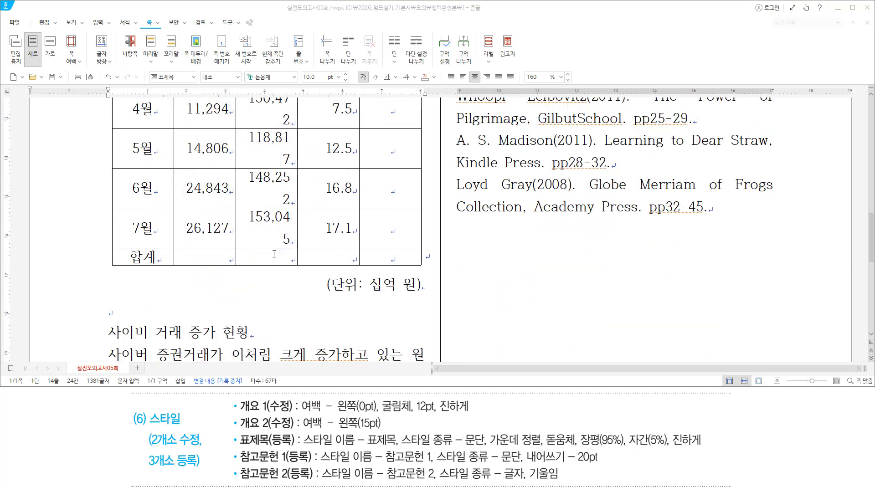
{"action": "scroll", "coordinate": [274, 254], "scroll_direction": "down", "scroll_amount": 1}
{"action": "left_click_drag", "start_coordinate": [109, 271], "coordinate": [253, 273]}
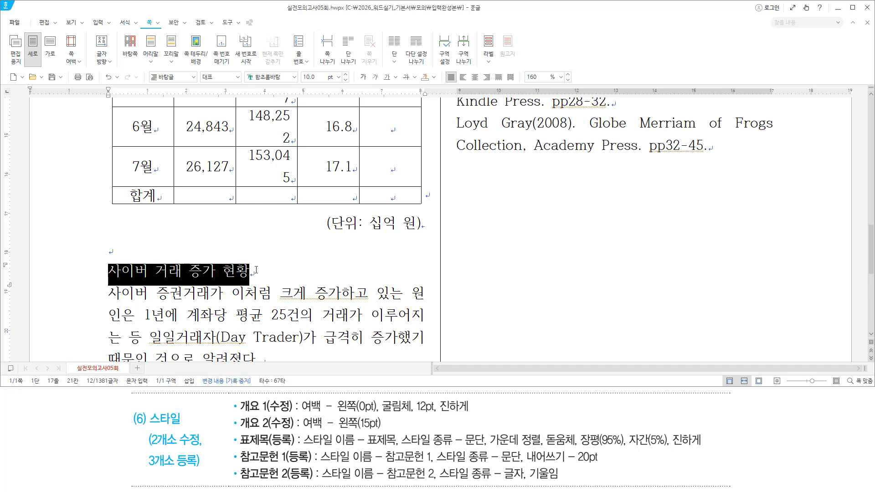
{"action": "left_click", "coordinate": [201, 272]}
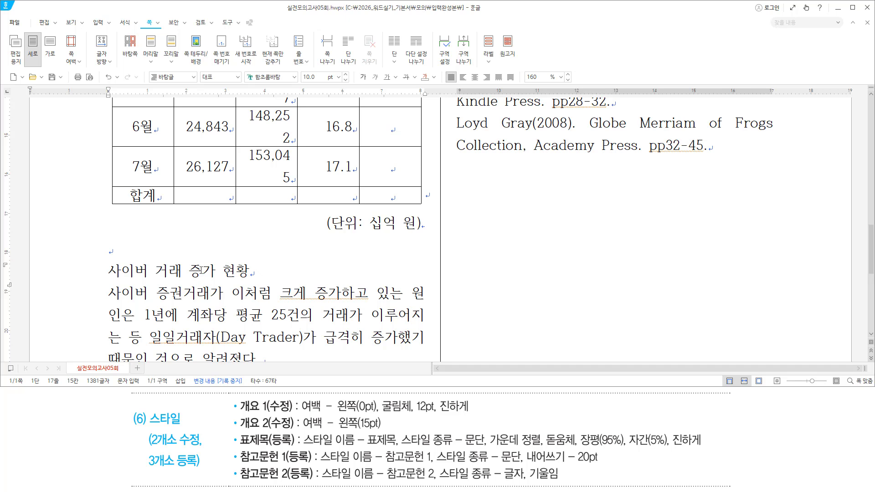
{"action": "left_click", "coordinate": [193, 80]}
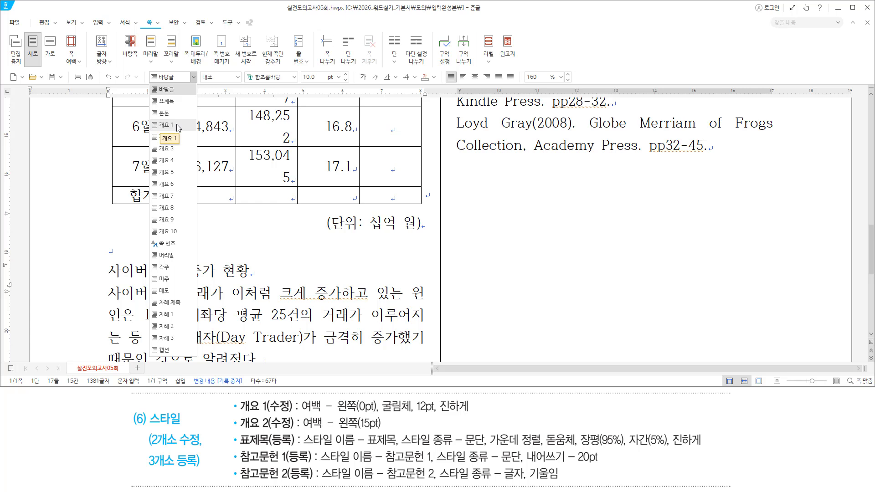
{"action": "left_click", "coordinate": [177, 126]}
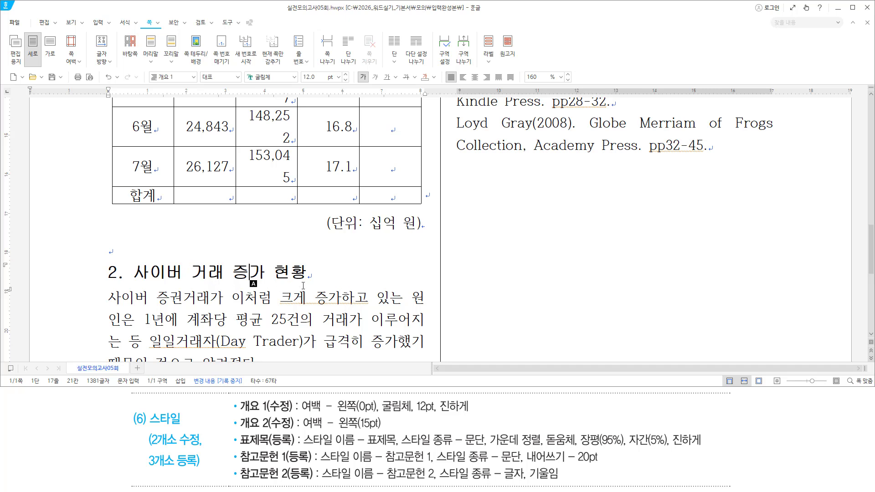
{"action": "key", "text": "Down"}
{"action": "key", "text": "Home"}
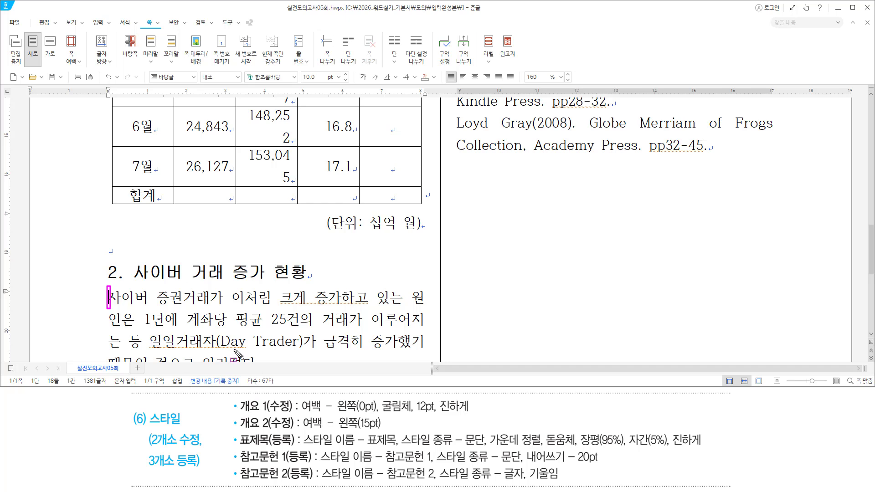
Select the body text from its start through '예측된다고 한다.'
{"action": "left_click_drag", "start_coordinate": [239, 429], "coordinate": [288, 429]}
{"action": "key", "text": "Escape"}
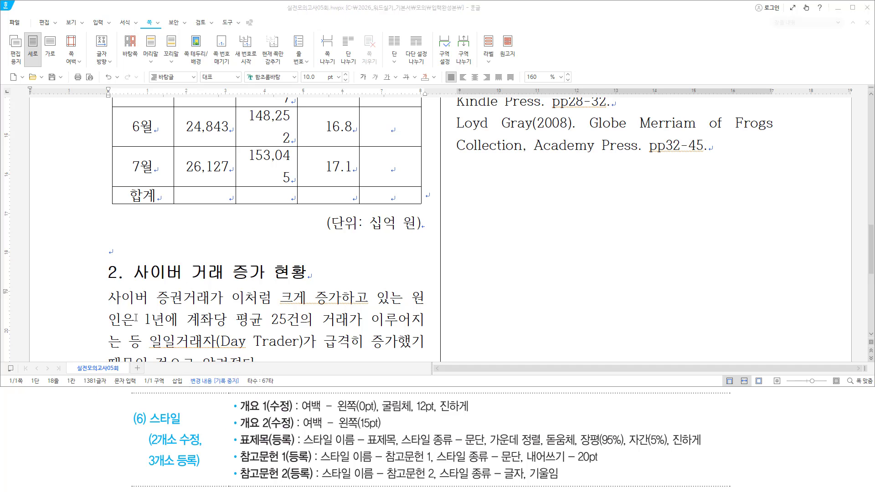
{"action": "left_click", "coordinate": [111, 297]}
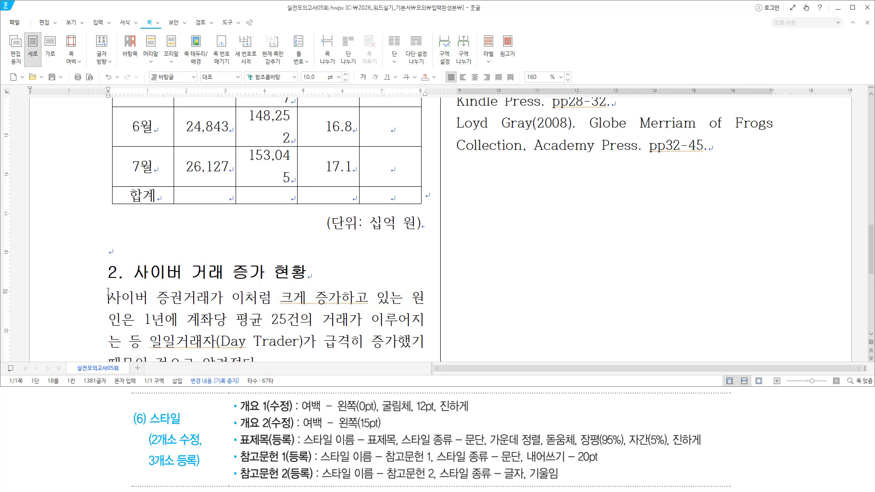
{"action": "scroll", "coordinate": [144, 303], "scroll_direction": "down", "scroll_amount": 5}
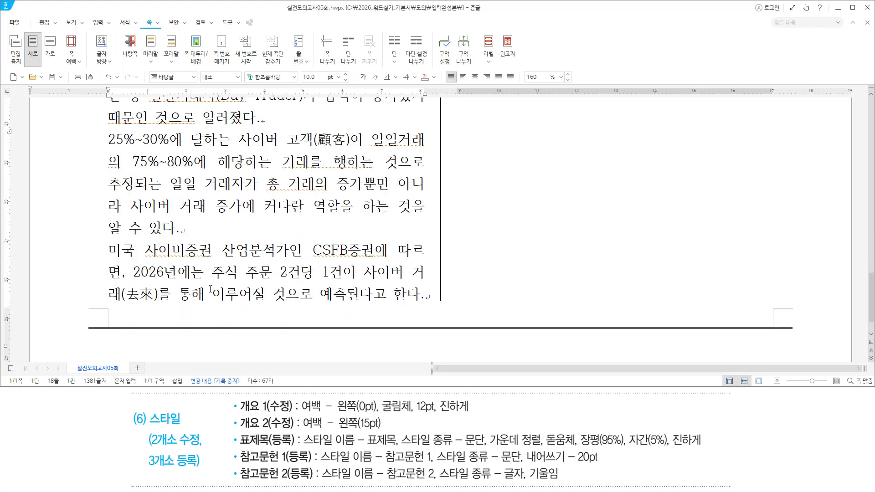
{"action": "left_click", "coordinate": [425, 295], "text": "shift"}
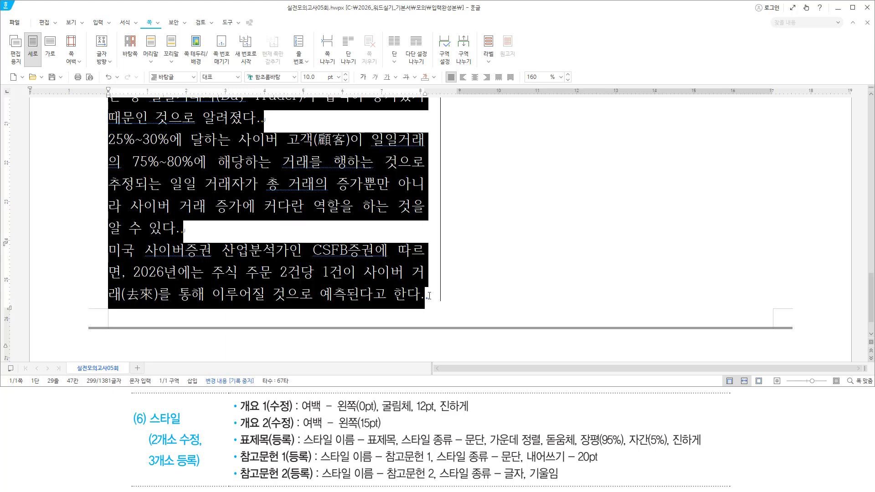
{"action": "scroll", "coordinate": [396, 272], "scroll_direction": "up", "scroll_amount": 5}
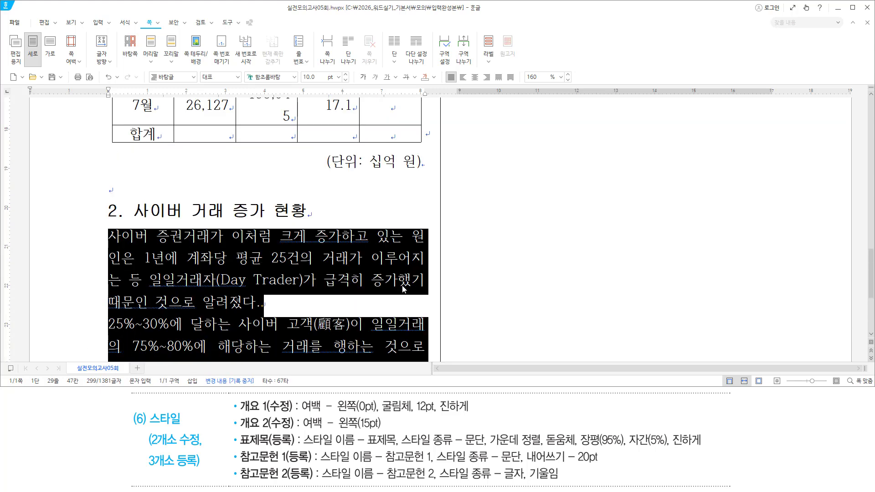
{"action": "scroll", "coordinate": [274, 228], "scroll_direction": "down", "scroll_amount": 3}
Reselect the section 2 body paragraphs from their first line and open the Style dialog
{"action": "left_click", "coordinate": [250, 146]}
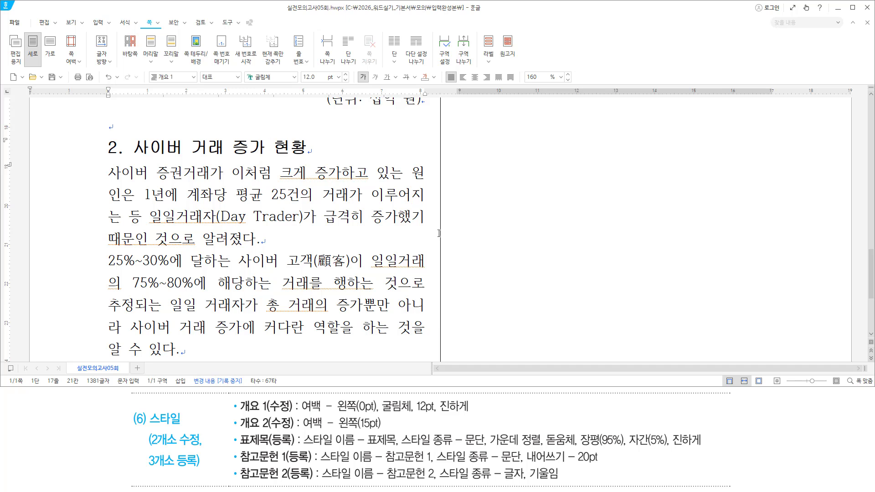
{"action": "key", "text": "Down"}
{"action": "key", "text": "Home"}
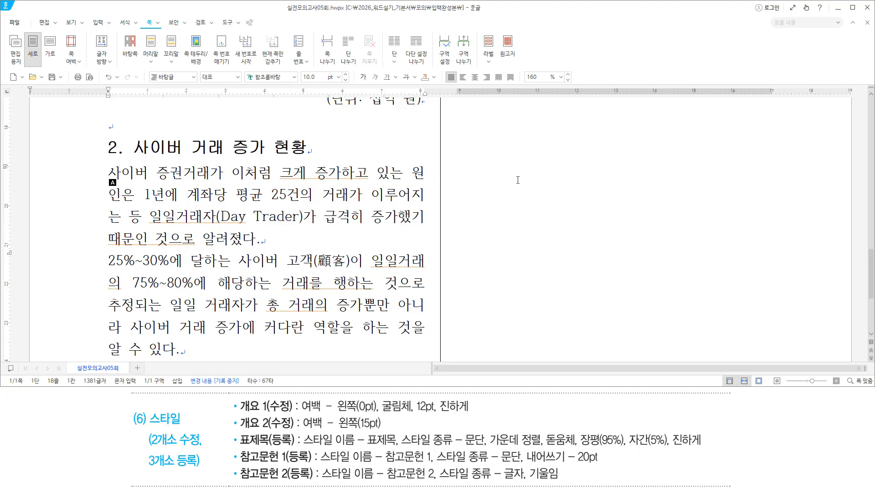
{"action": "key", "text": "ctrl+shift+Down"}
{"action": "key", "text": "ctrl+shift+Down"}
{"action": "key", "text": "ctrl+shift+Down"}
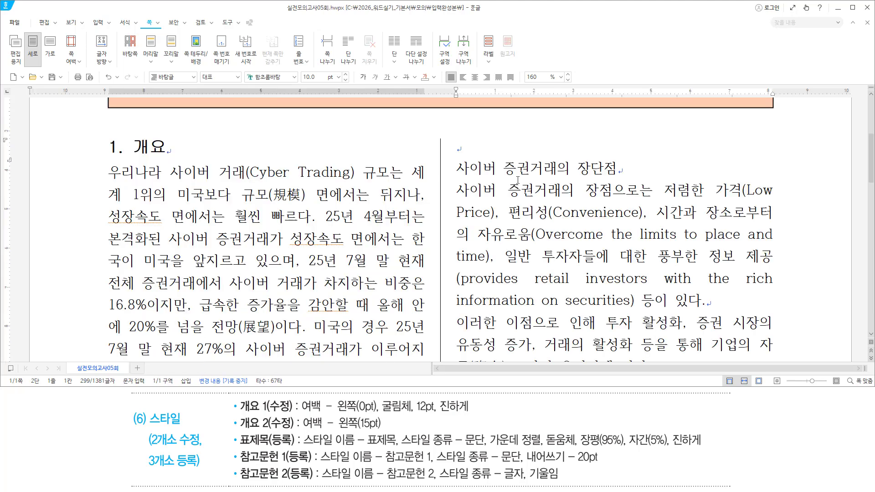
{"action": "scroll", "coordinate": [442, 171], "scroll_direction": "down", "scroll_amount": 11}
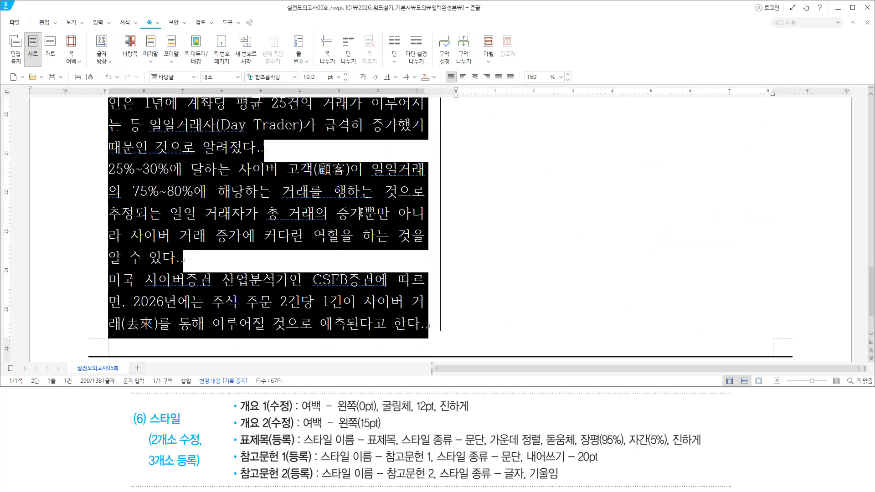
{"action": "scroll", "coordinate": [382, 230], "scroll_direction": "up", "scroll_amount": 2}
{"action": "scroll", "coordinate": [381, 230], "scroll_direction": "up", "scroll_amount": 2}
{"action": "scroll", "coordinate": [381, 231], "scroll_direction": "down", "scroll_amount": 6}
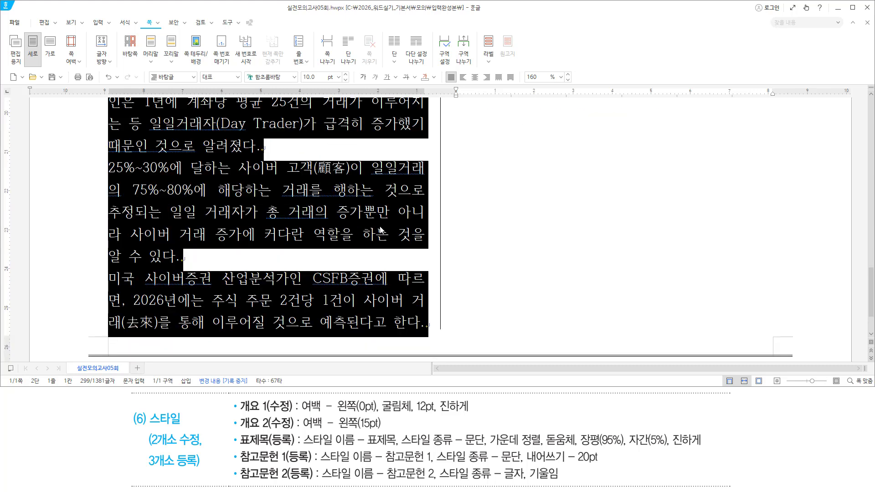
{"action": "scroll", "coordinate": [381, 229], "scroll_direction": "up", "scroll_amount": 2}
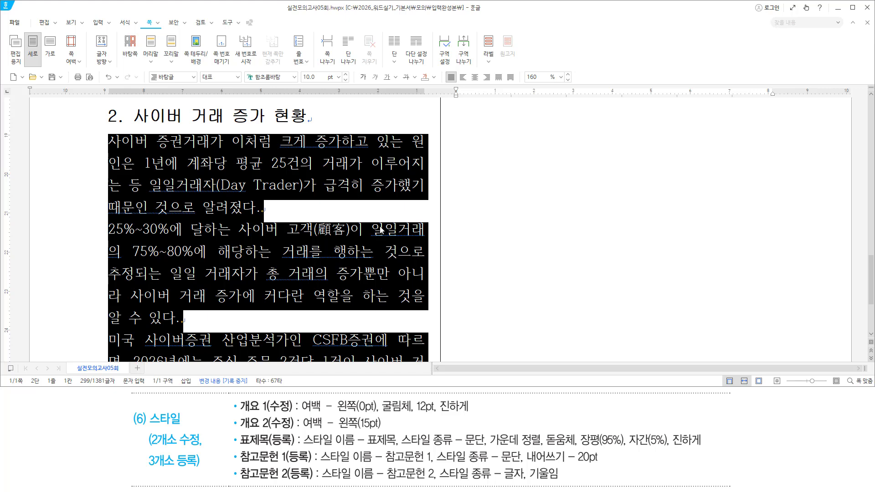
{"action": "key", "text": "F6"}
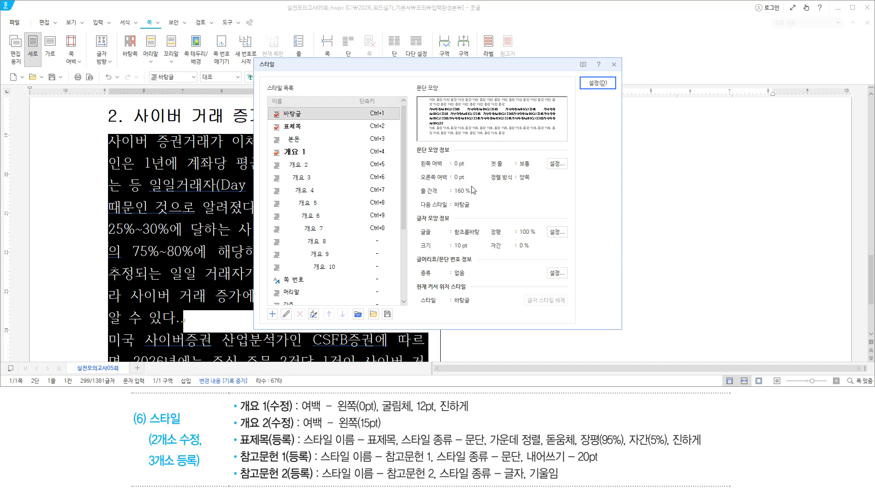
Select the 개요 2 style and open its style editor
{"action": "left_click", "coordinate": [318, 166]}
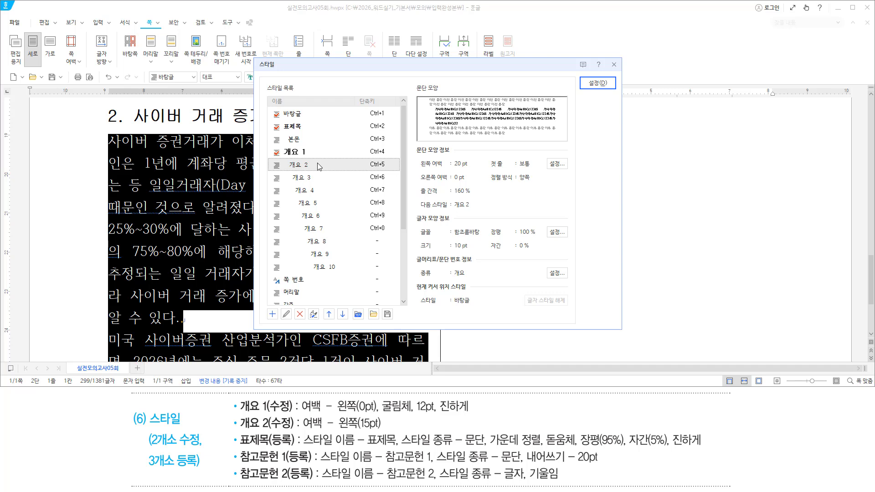
{"action": "key", "text": "alt"}
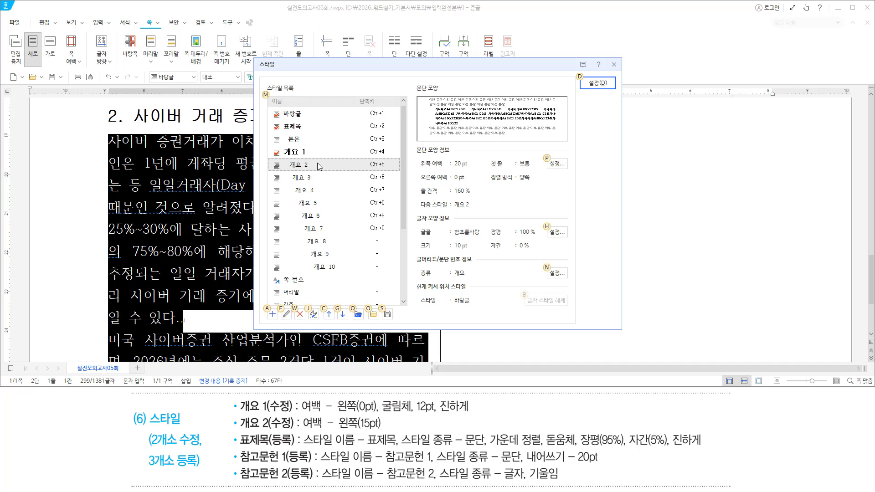
{"action": "key", "text": "e"}
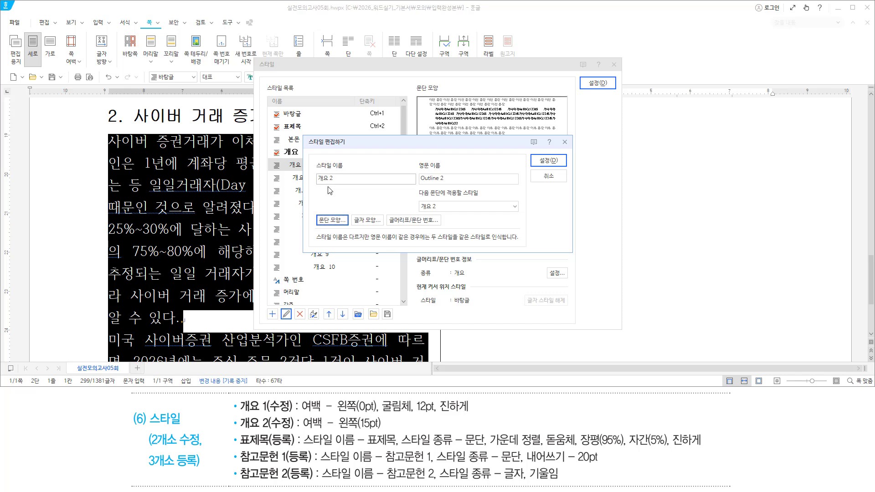
{"action": "left_click_drag", "start_coordinate": [316, 184], "coordinate": [334, 184]}
{"action": "left_click_drag", "start_coordinate": [310, 147], "coordinate": [347, 148]}
{"action": "left_click_drag", "start_coordinate": [239, 429], "coordinate": [385, 432]}
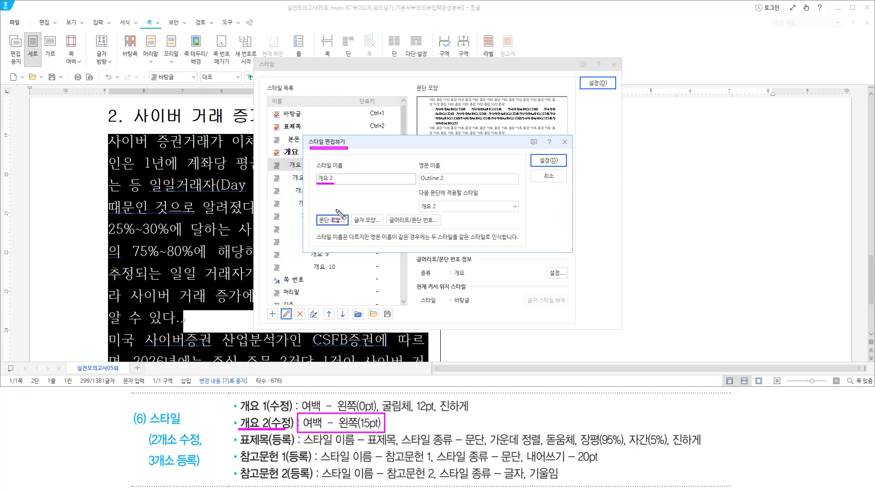
{"action": "key", "text": "Escape"}
Set the 개요 2 paragraph left margin to 15 pt and confirm it
{"action": "left_click", "coordinate": [366, 143]}
{"action": "key", "text": "alt"}
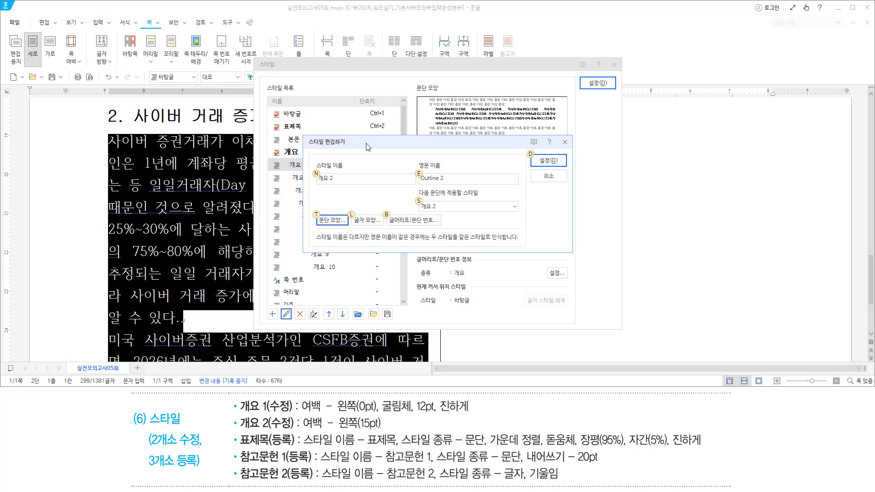
{"action": "key", "text": "t"}
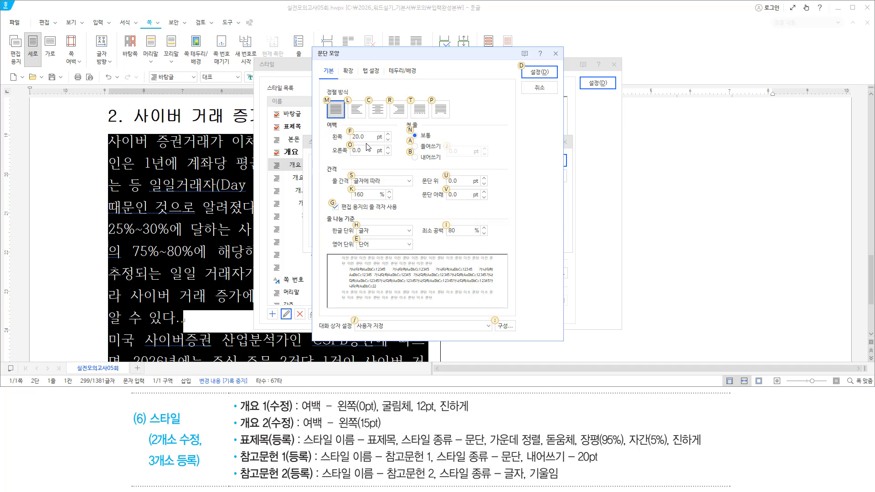
{"action": "type", "text": "f15"}
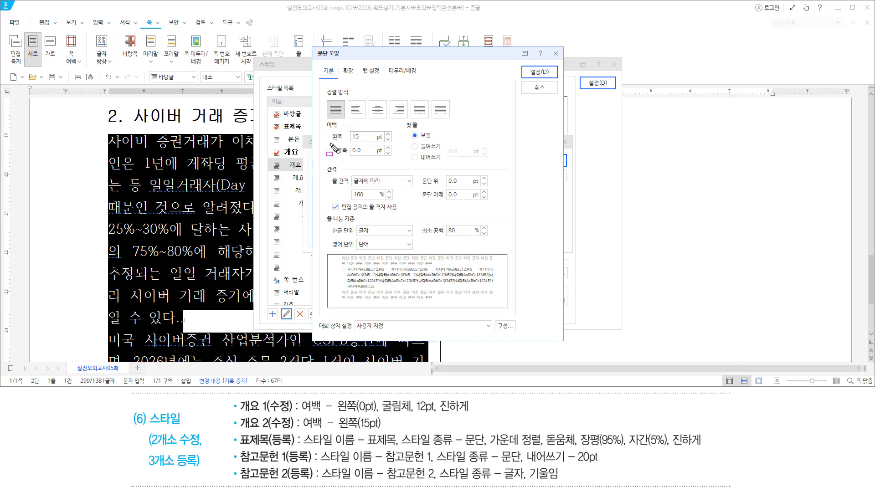
{"action": "key", "text": "Escape"}
{"action": "key", "text": "Return"}
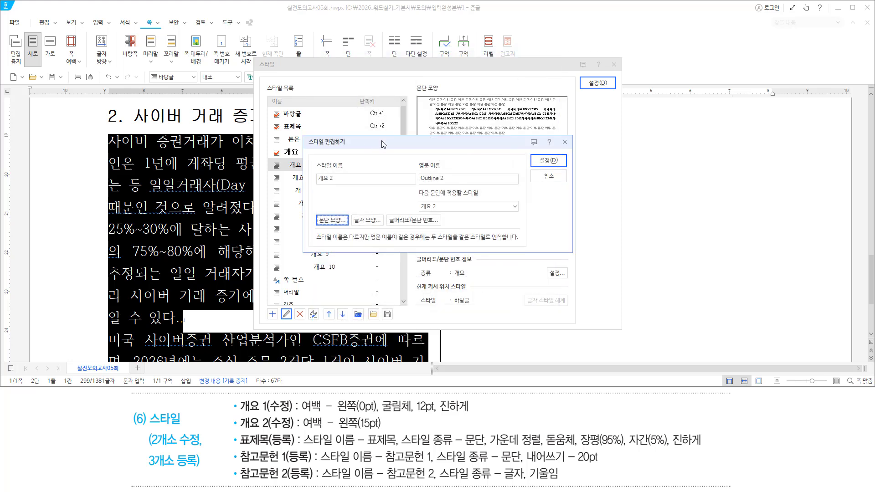
{"action": "key", "text": "ctrl+2"}
{"action": "left_click_drag", "start_coordinate": [301, 429], "coordinate": [384, 429]}
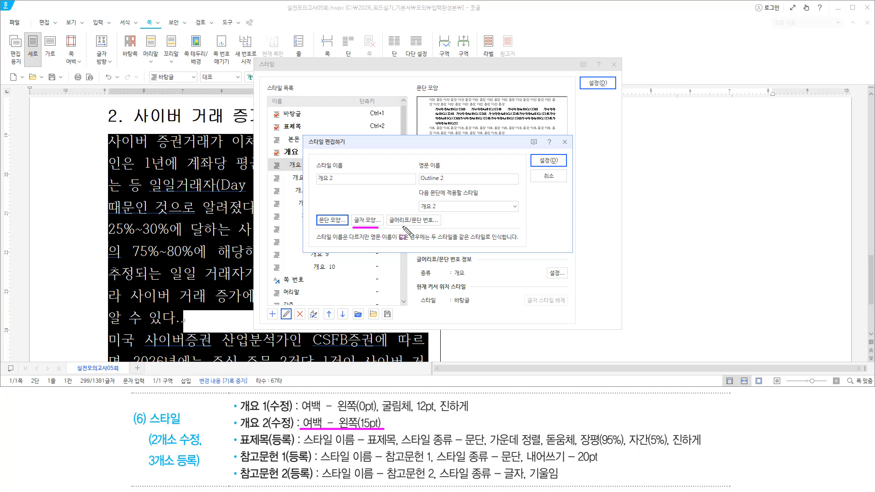
{"action": "left_click_drag", "start_coordinate": [391, 226], "coordinate": [447, 226]}
{"action": "left_click_drag", "start_coordinate": [537, 154], "coordinate": [564, 168]}
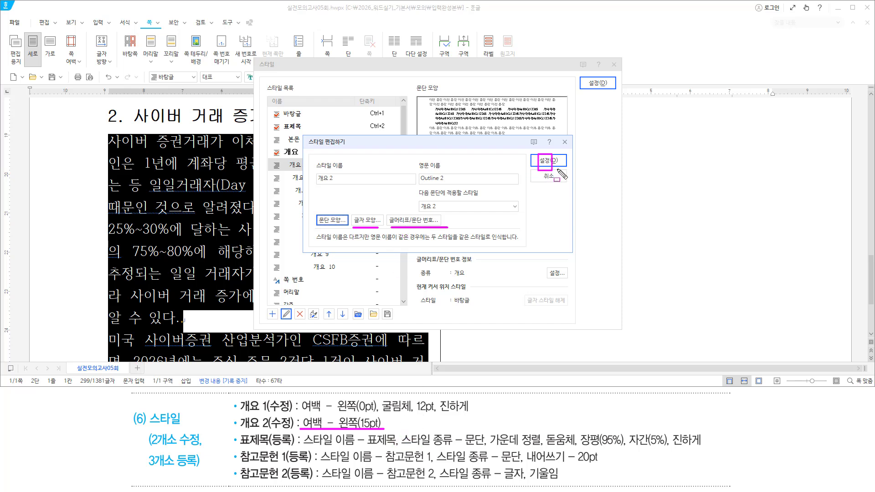
{"action": "key", "text": "Escape"}
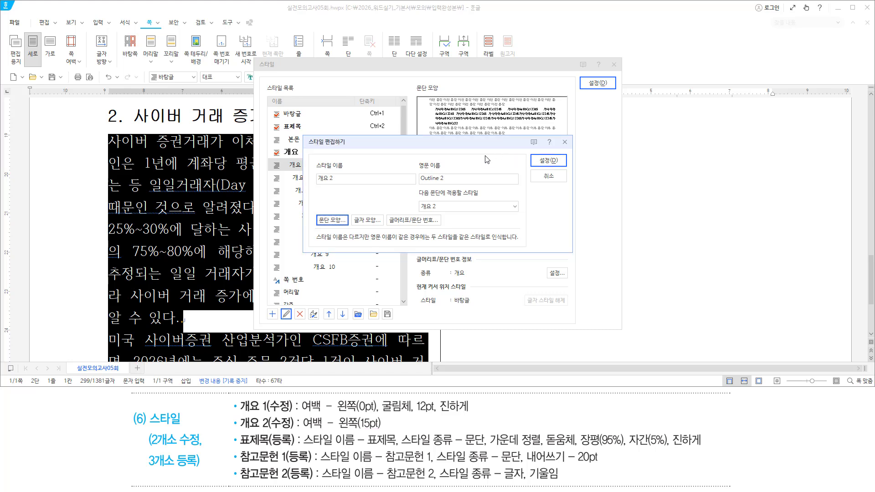
{"action": "key", "text": "alt"}
Confirm the edited 개요 2 style and apply it, lettering the paragraphs 가., 나., 다
{"action": "key", "text": "d"}
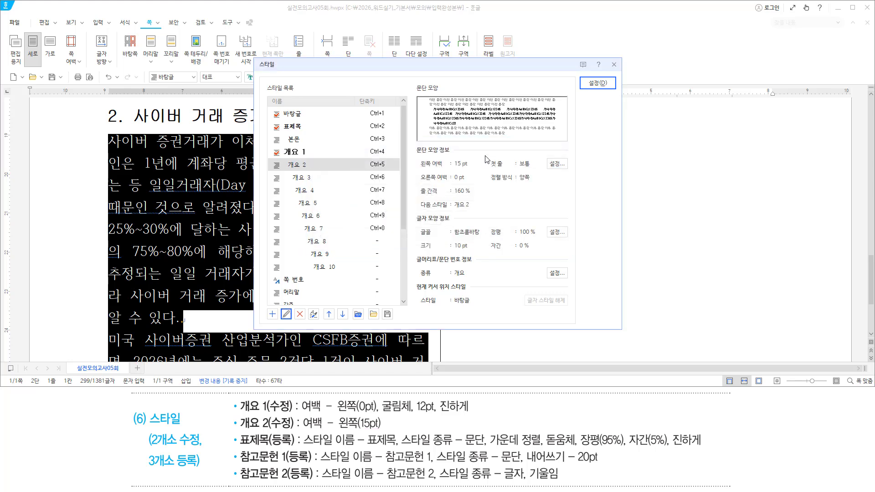
{"action": "key", "text": "alt+d"}
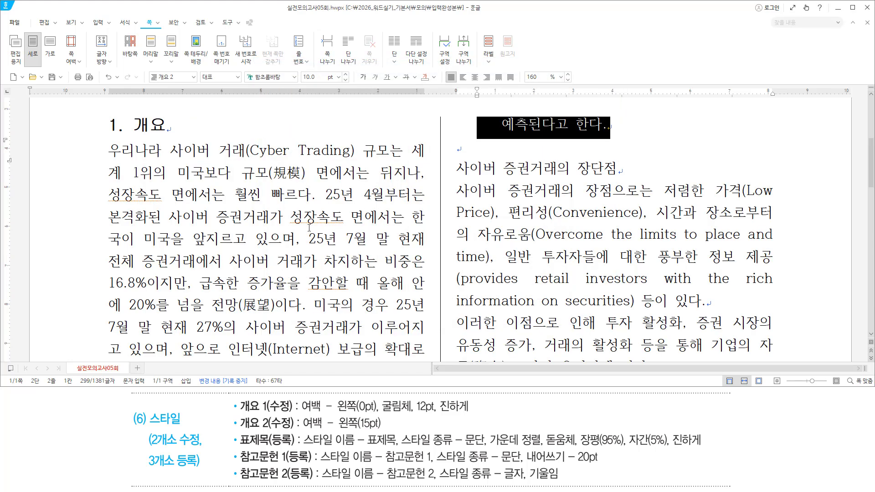
{"action": "scroll", "coordinate": [309, 227], "scroll_direction": "down", "scroll_amount": 15}
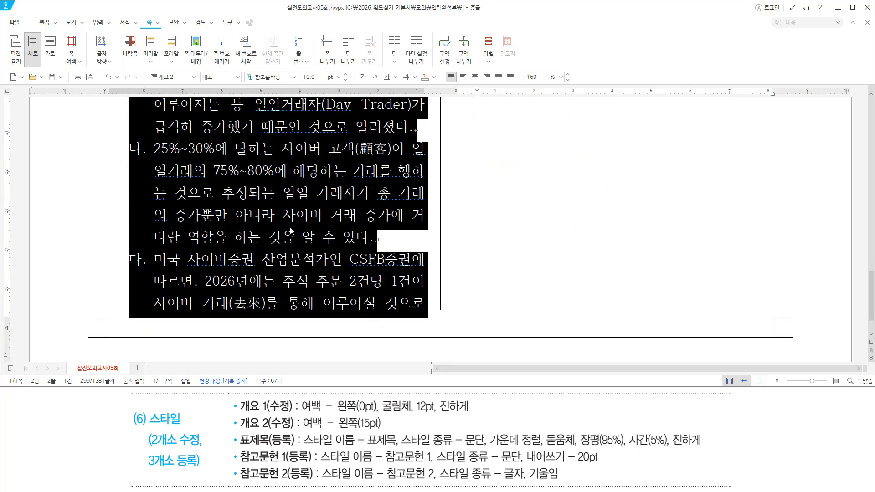
{"action": "scroll", "coordinate": [373, 232], "scroll_direction": "up", "scroll_amount": 8}
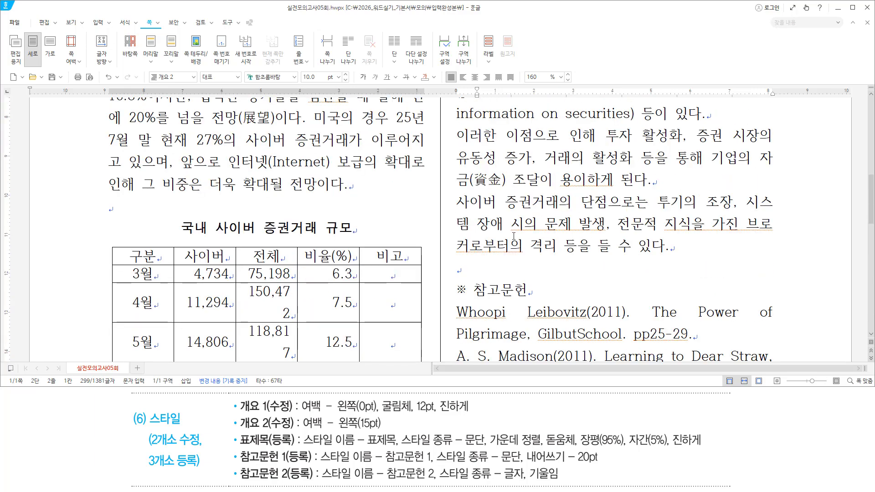
{"action": "scroll", "coordinate": [513, 235], "scroll_direction": "up", "scroll_amount": 4}
Place the caret in the 장단점 heading line
{"action": "left_click", "coordinate": [478, 162]}
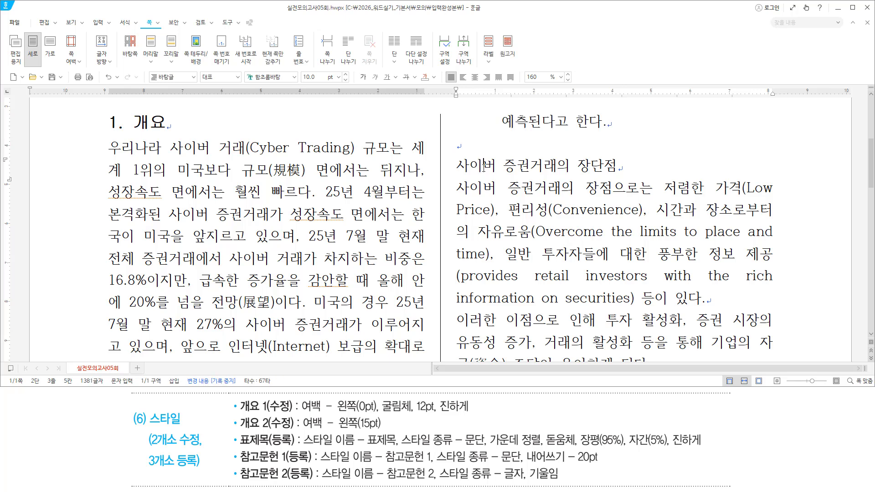
{"action": "left_click_drag", "start_coordinate": [606, 175], "coordinate": [619, 176]}
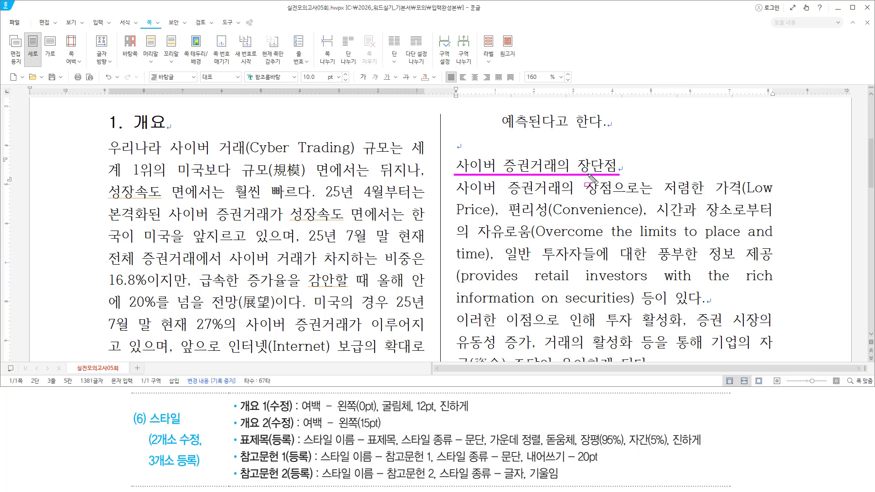
{"action": "left_click", "coordinate": [508, 168]}
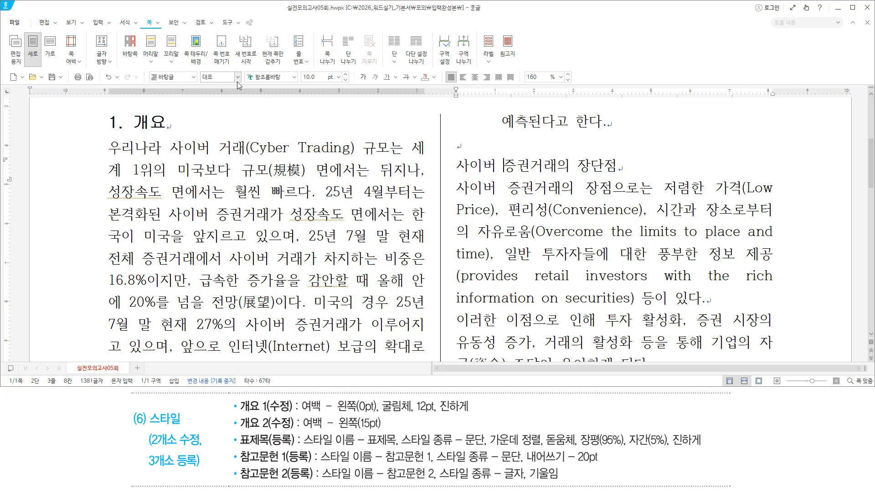
Apply the 개요 1 style to the 사이버 증권거래의 장단점 heading, numbering it 3
{"action": "left_click", "coordinate": [194, 77]}
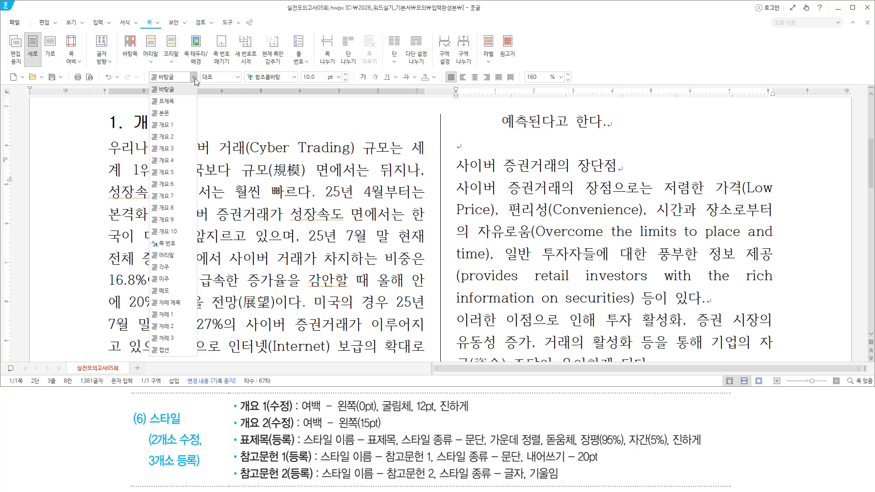
{"action": "left_click", "coordinate": [174, 126]}
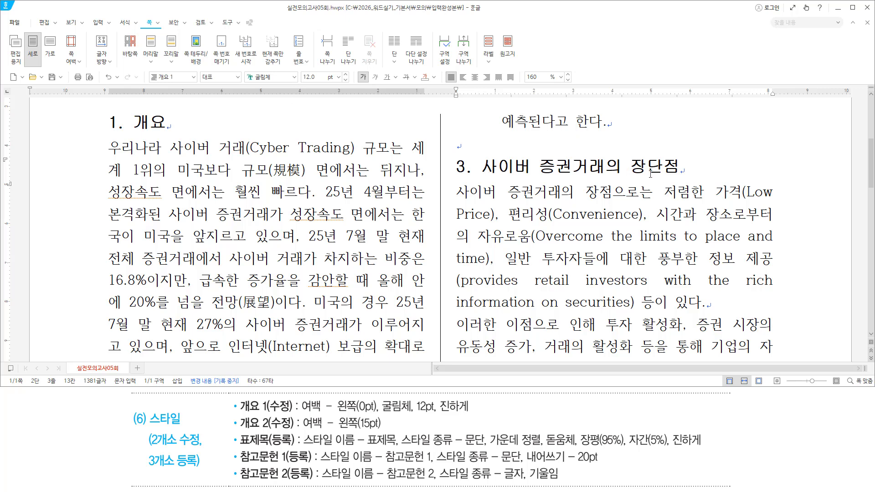
{"action": "key", "text": "Hangul"}
Move to the body paragraphs below and check the 개요 2(수정) requirement
{"action": "key", "text": "ctrl+Down"}
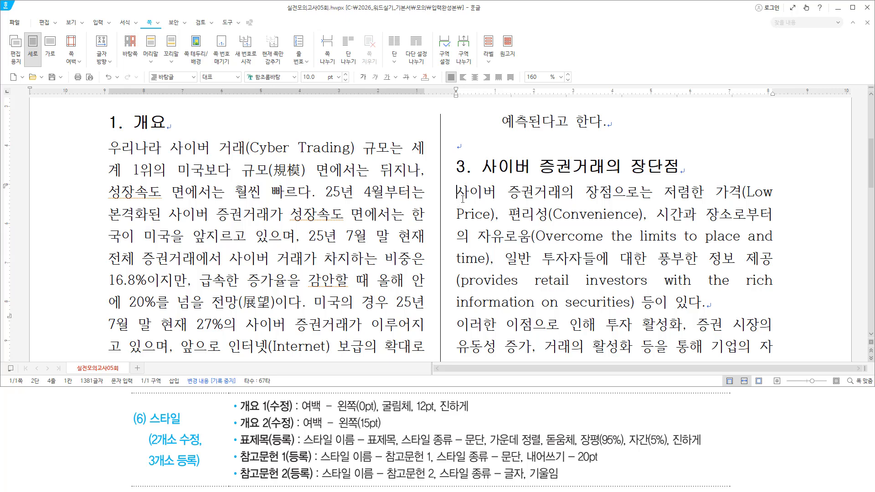
{"action": "scroll", "coordinate": [462, 199], "scroll_direction": "down", "scroll_amount": 4}
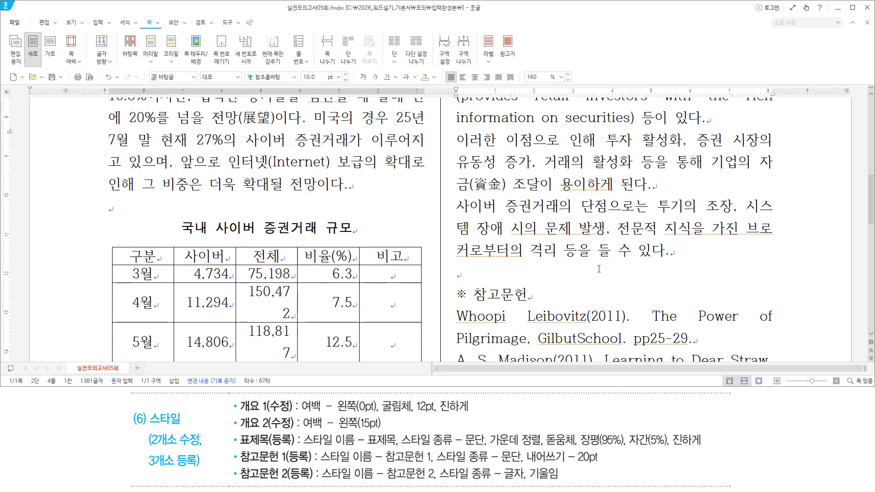
{"action": "left_click_drag", "start_coordinate": [454, 260], "coordinate": [665, 260]}
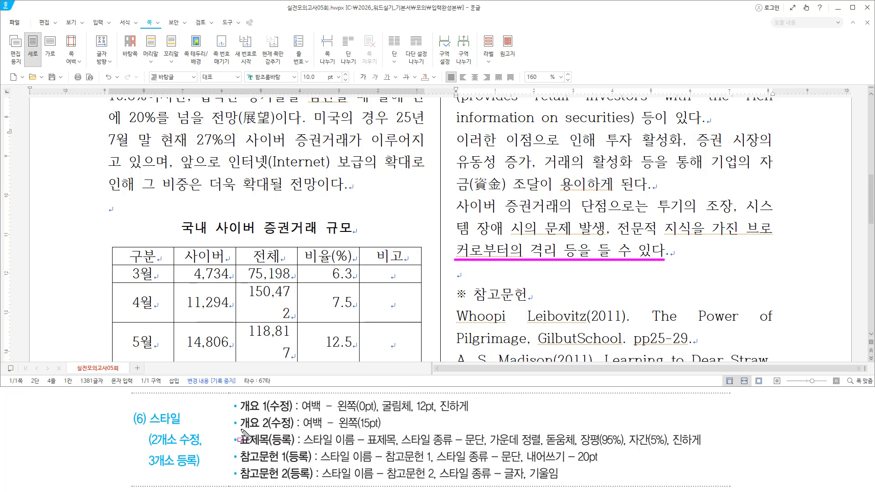
{"action": "left_click_drag", "start_coordinate": [240, 430], "coordinate": [288, 429]}
{"action": "scroll", "coordinate": [457, 193], "scroll_direction": "up", "scroll_amount": 4}
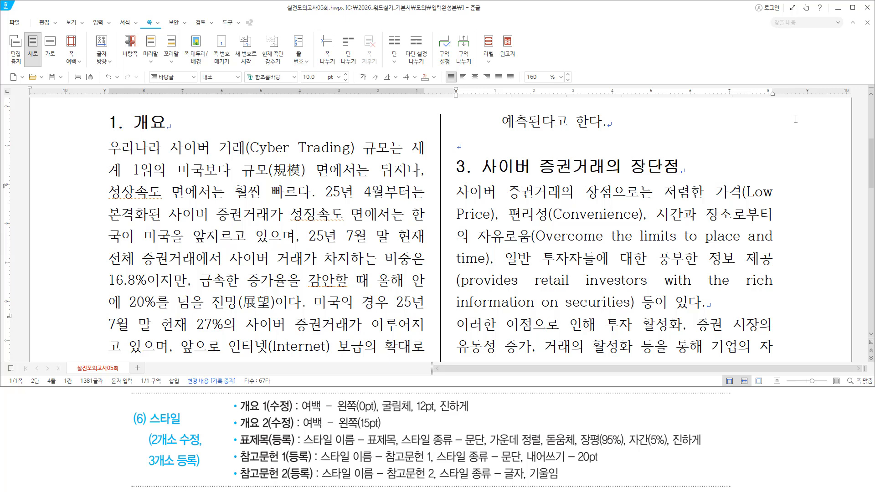
Select the three paragraphs through '들 수 있다.' and apply 개요 2, lettering them 가., 나., 다
{"action": "key", "text": "ctrl+shift+Down"}
{"action": "key", "text": "ctrl+shift+Down"}
{"action": "key", "text": "ctrl+shift+Down"}
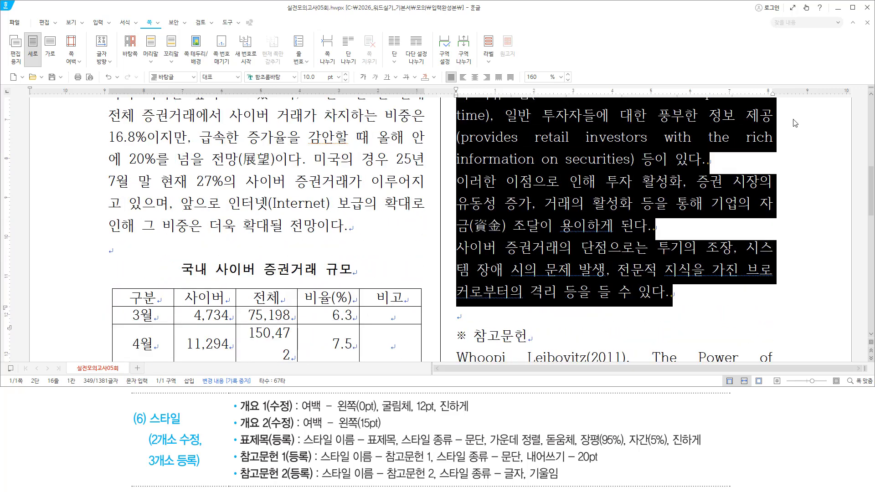
{"action": "scroll", "coordinate": [669, 219], "scroll_direction": "up", "scroll_amount": 3}
{"action": "scroll", "coordinate": [669, 218], "scroll_direction": "down", "scroll_amount": 3}
{"action": "scroll", "coordinate": [670, 219], "scroll_direction": "up", "scroll_amount": 3}
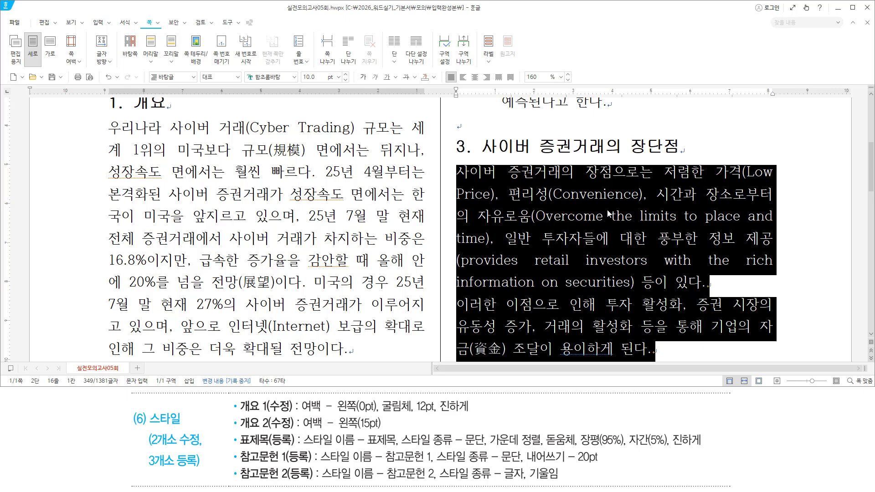
{"action": "left_click", "coordinate": [193, 77]}
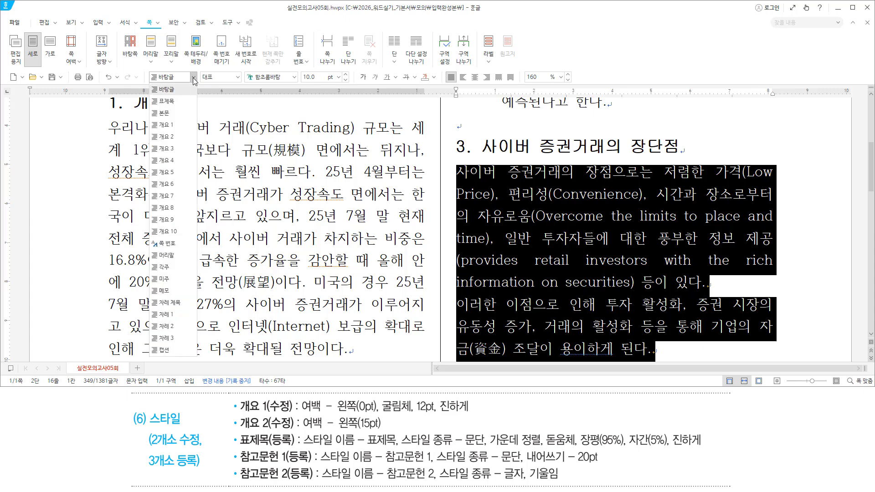
{"action": "left_click", "coordinate": [169, 138]}
{"action": "scroll", "coordinate": [711, 173], "scroll_direction": "up", "scroll_amount": 3}
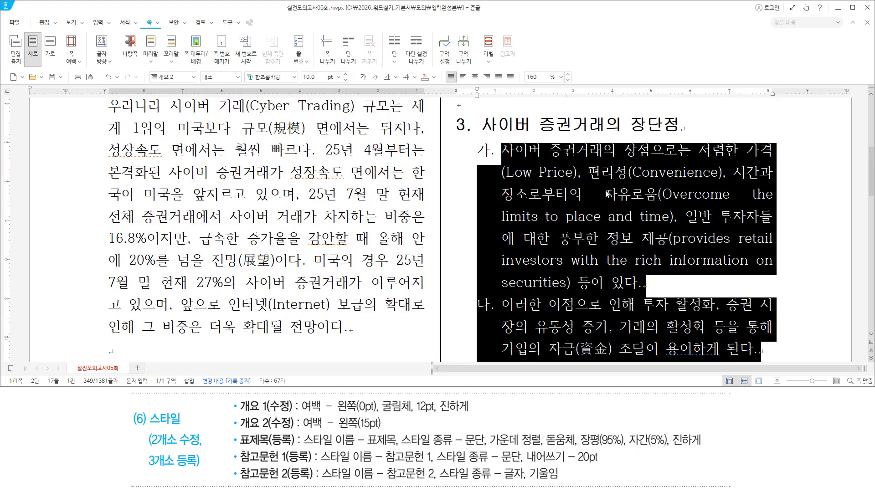
{"action": "scroll", "coordinate": [545, 231], "scroll_direction": "down", "scroll_amount": 4}
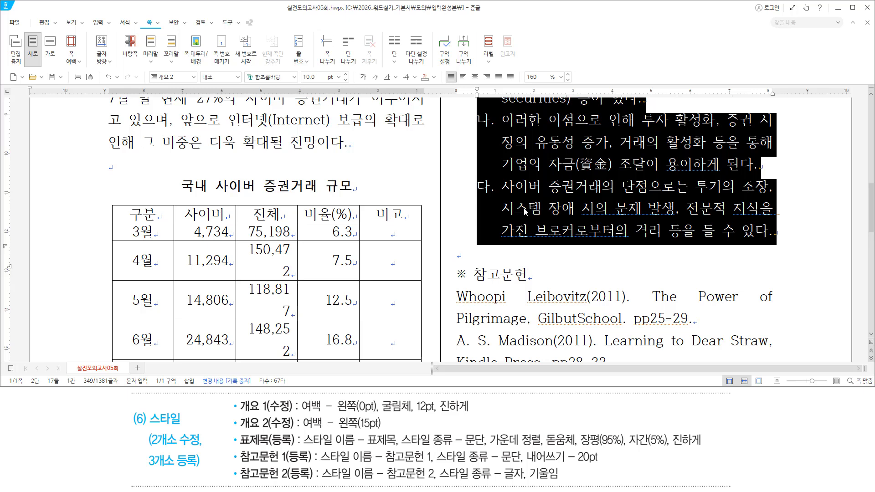
{"action": "scroll", "coordinate": [524, 211], "scroll_direction": "down", "scroll_amount": 3}
Select the three reference entries and open the Style dialog to add a style
{"action": "left_click_drag", "start_coordinate": [452, 171], "coordinate": [708, 319]}
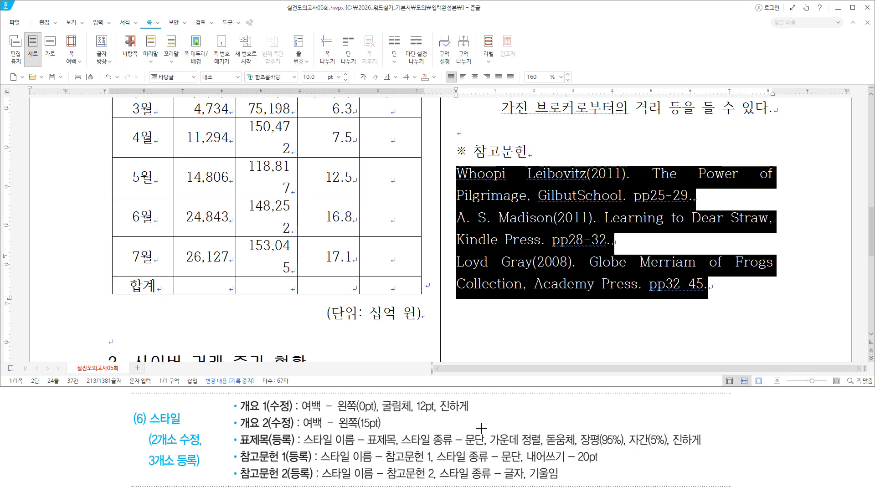
{"action": "left_click_drag", "start_coordinate": [290, 464], "coordinate": [317, 466]}
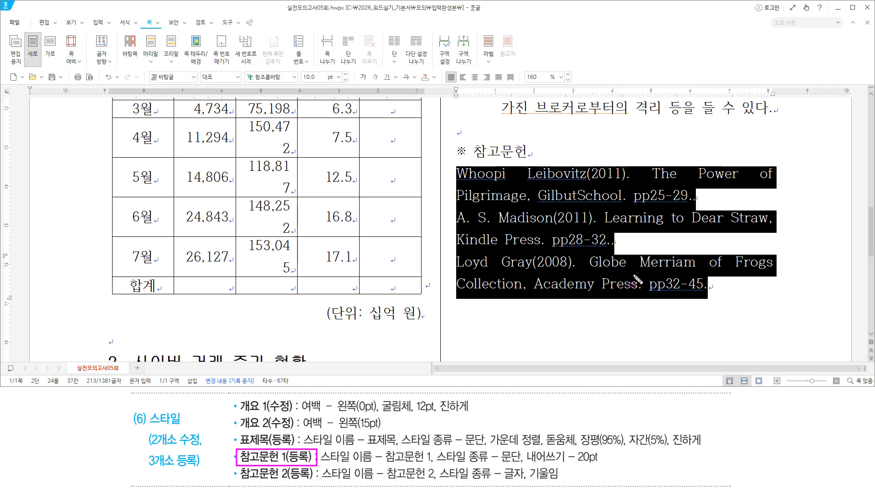
{"action": "left_click", "coordinate": [571, 38]}
{"action": "key", "text": "F6"}
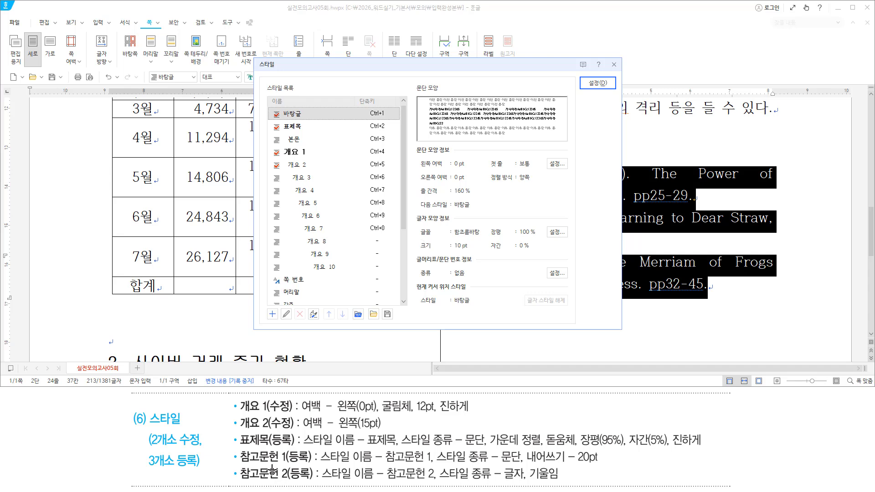
{"action": "left_click_drag", "start_coordinate": [238, 465], "coordinate": [312, 465]}
{"action": "key", "text": "Escape"}
{"action": "left_click", "coordinate": [400, 79]}
{"action": "key", "text": "alt"}
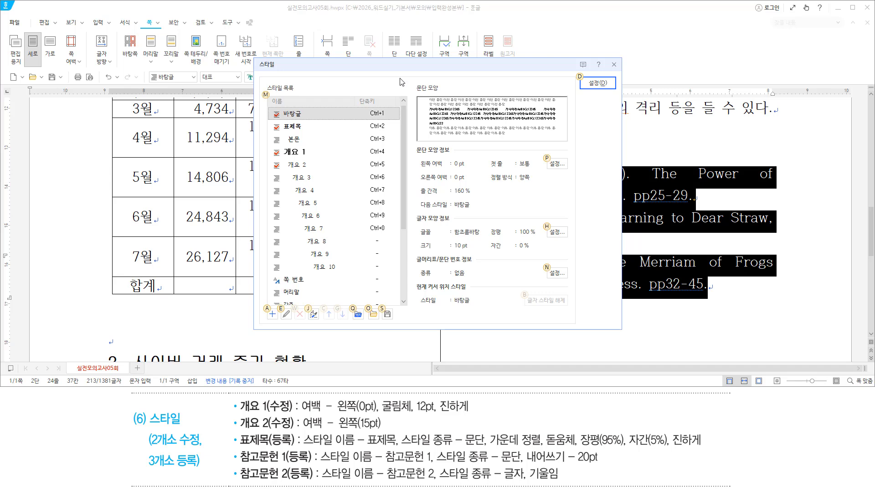
{"action": "key", "text": "a"}
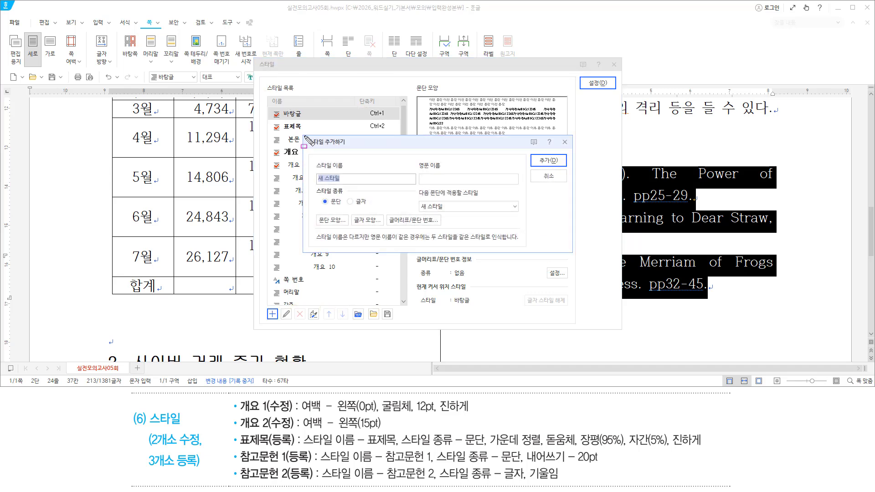
Add a new paragraph style named 참고문헌 1
{"action": "left_click_drag", "start_coordinate": [304, 135], "coordinate": [359, 155]}
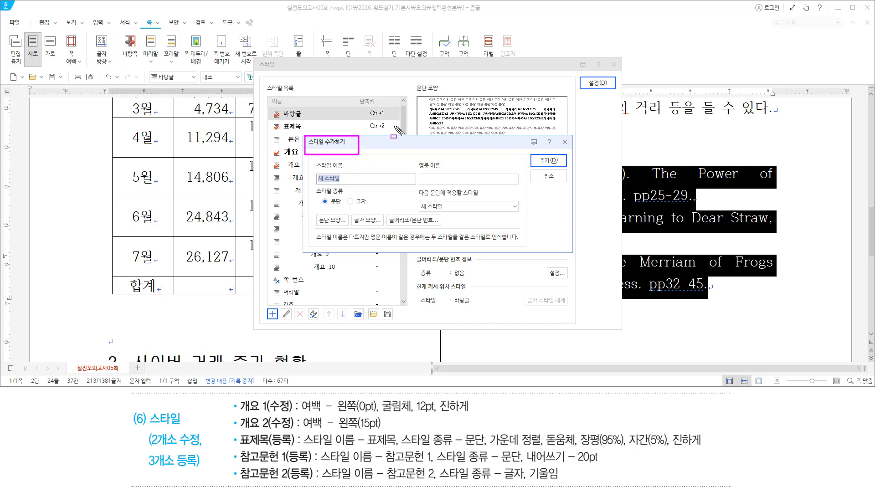
{"action": "left_click_drag", "start_coordinate": [315, 463], "coordinate": [433, 467]}
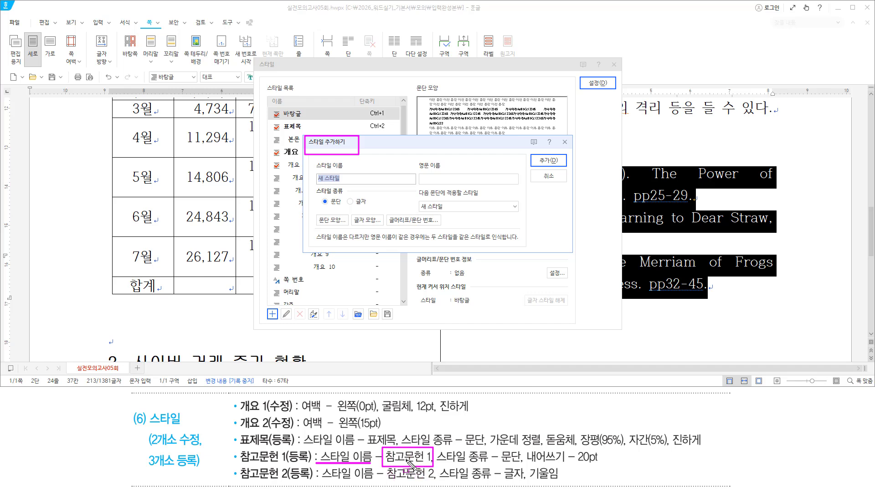
{"action": "left_click_drag", "start_coordinate": [424, 454], "coordinate": [424, 459]}
{"action": "key", "text": "Escape"}
{"action": "type", "text": "참고문헌 1"}
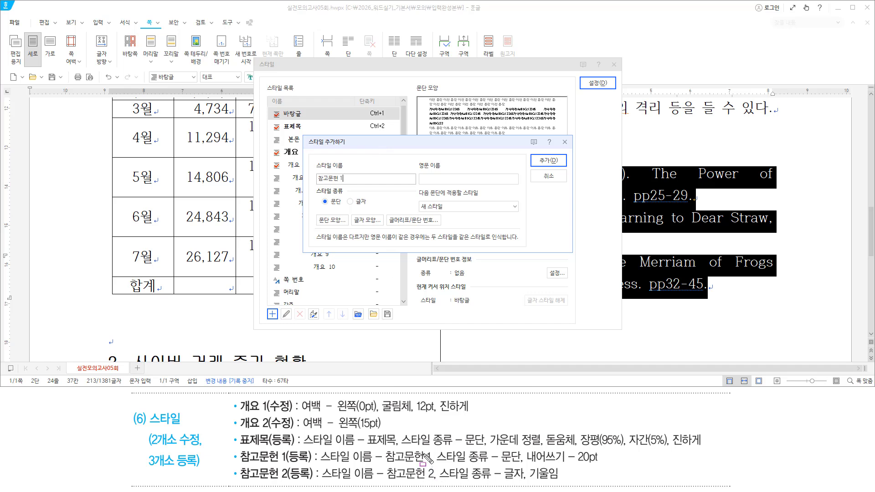
{"action": "left_click_drag", "start_coordinate": [423, 451], "coordinate": [426, 463]}
{"action": "left_click_drag", "start_coordinate": [435, 464], "coordinate": [525, 465]}
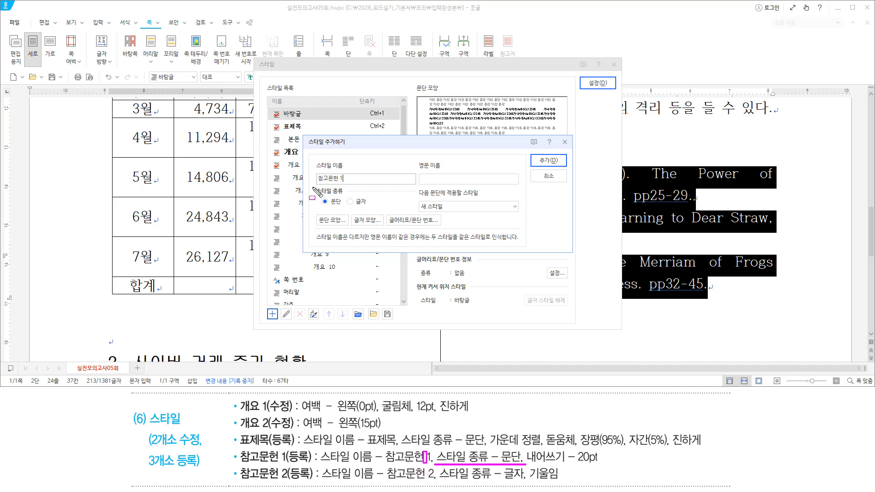
{"action": "left_click_drag", "start_coordinate": [316, 186], "coordinate": [345, 199]}
{"action": "key", "text": "Escape"}
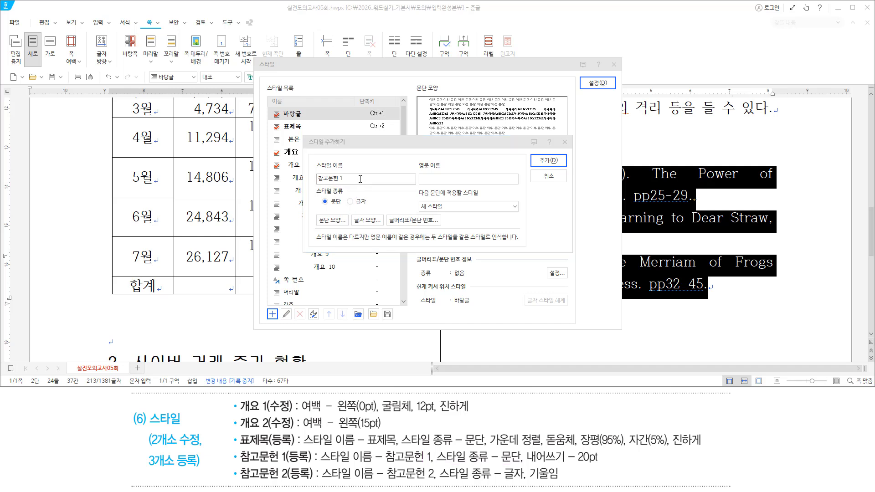
{"action": "key", "text": "Return"}
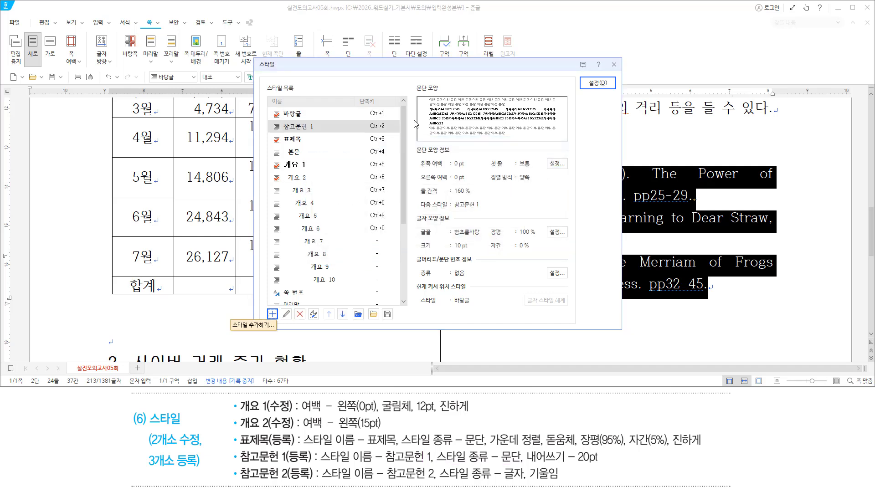
Locate the new 참고문헌 1 style in the style list
{"action": "left_click_drag", "start_coordinate": [266, 121], "coordinate": [327, 133]}
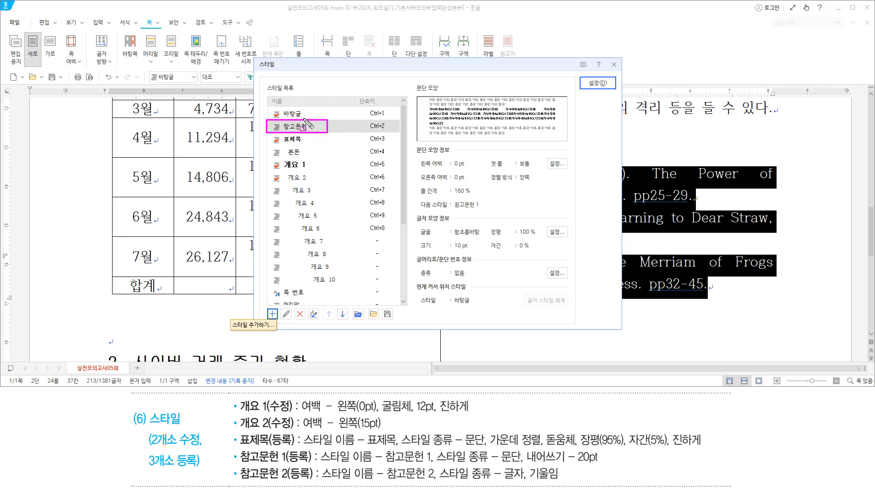
{"action": "key", "text": "Escape"}
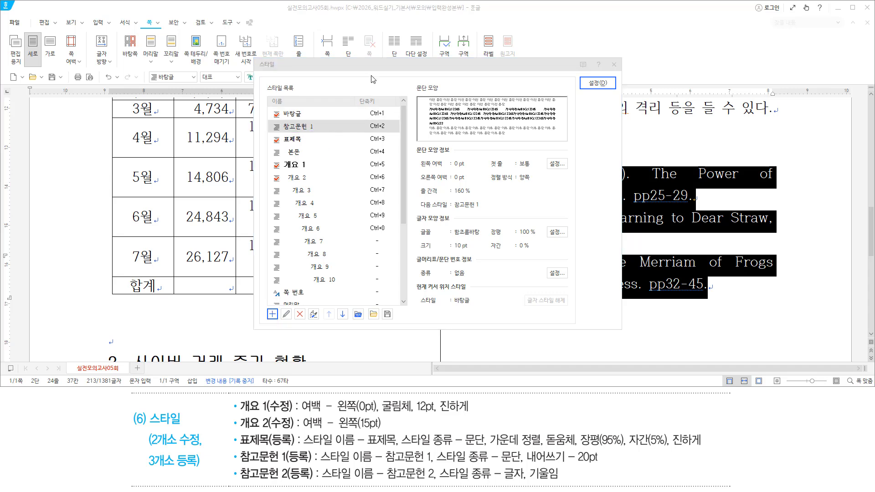
{"action": "left_click", "coordinate": [372, 73]}
{"action": "key", "text": "alt"}
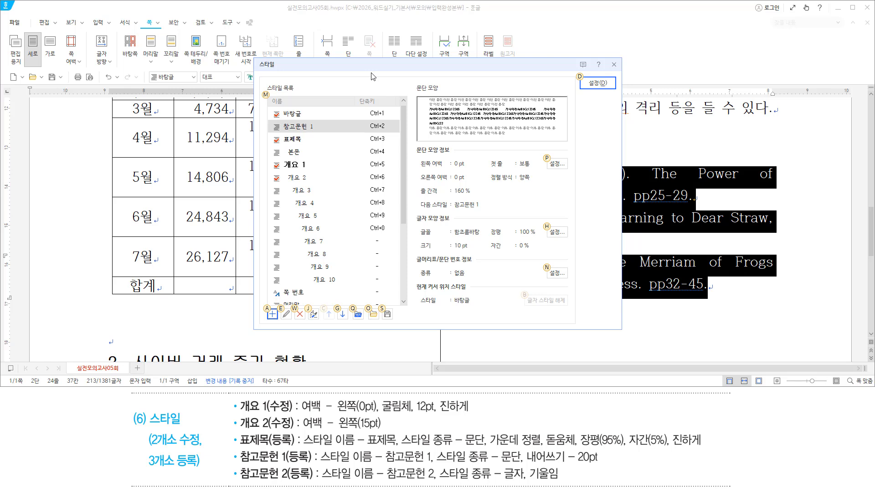
Open the 참고문헌 1 style for editing
{"action": "key", "text": "e"}
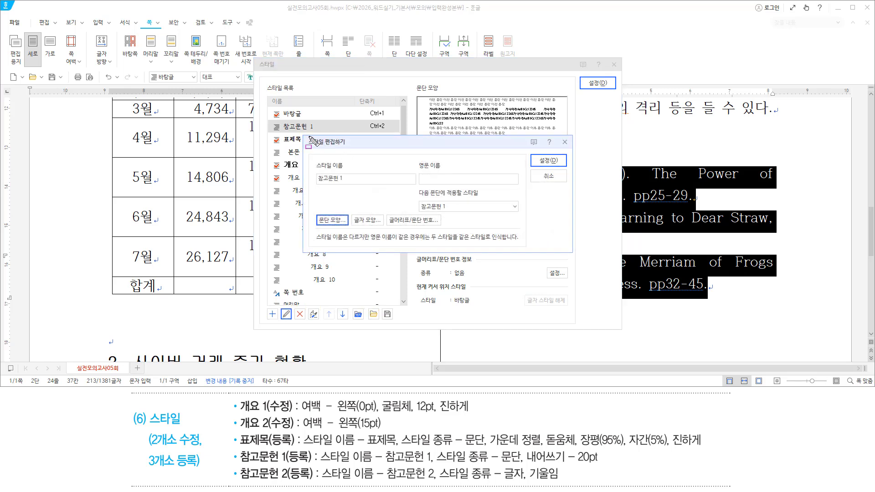
{"action": "left_click_drag", "start_coordinate": [305, 136], "coordinate": [348, 147]}
{"action": "left_click_drag", "start_coordinate": [524, 450], "coordinate": [602, 463]}
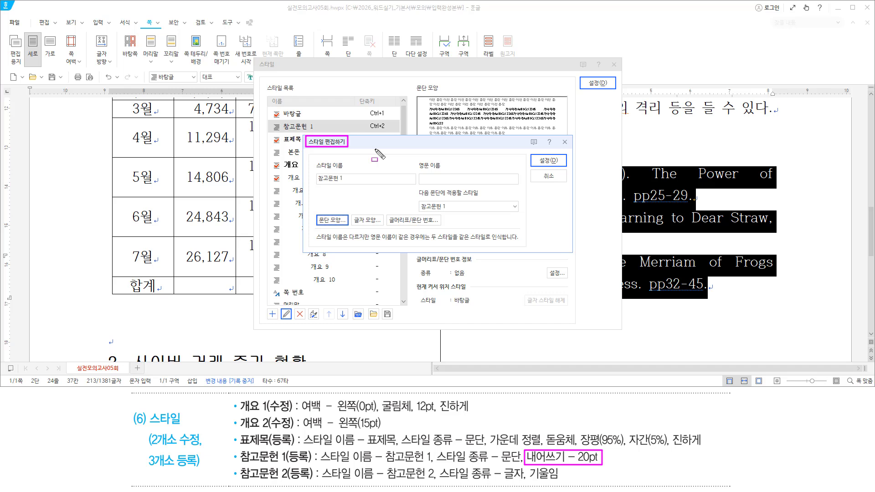
{"action": "key", "text": "Escape"}
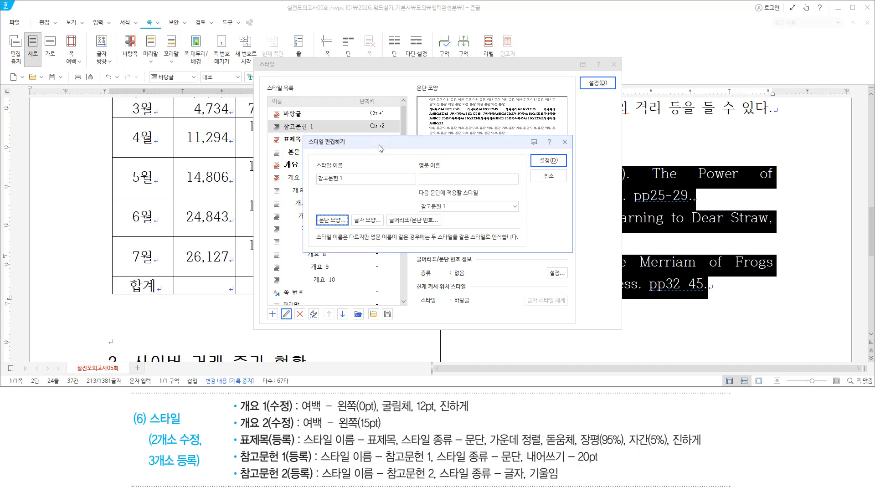
Give the style's first line a 20 pt hanging indent (내어쓰기)
{"action": "key", "text": "alt"}
{"action": "key", "text": "t"}
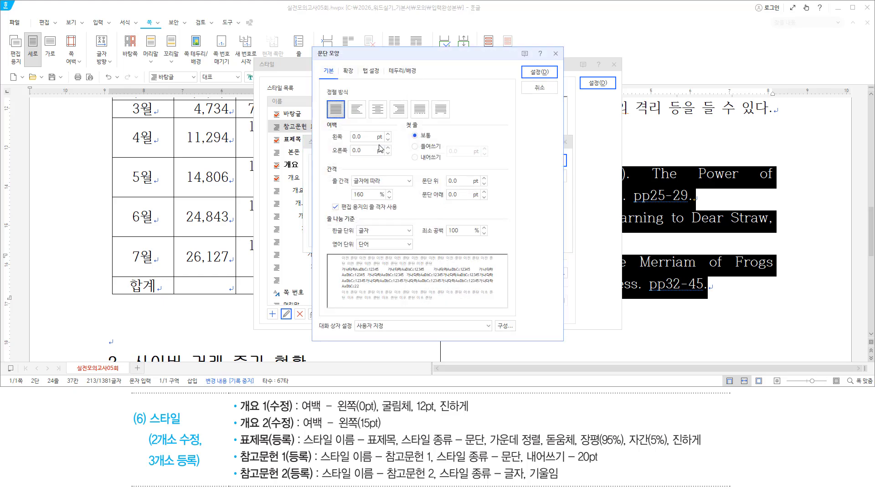
{"action": "key", "text": "alt"}
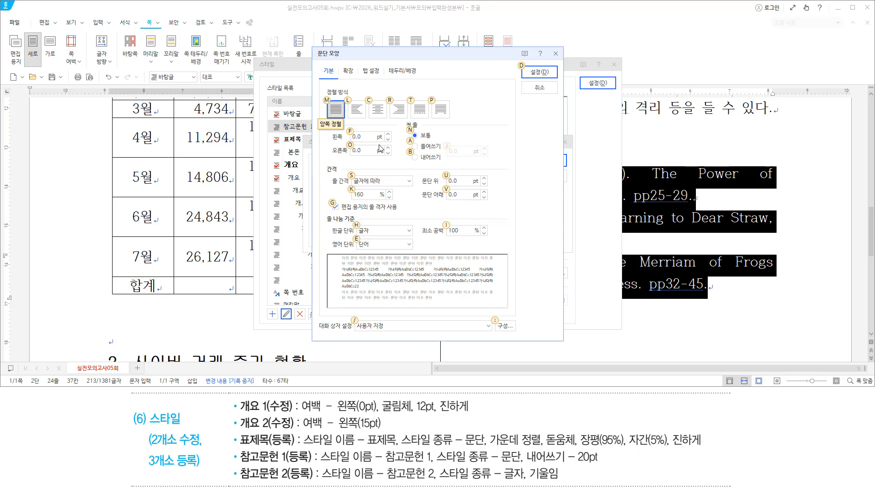
{"action": "key", "text": "alt+b"}
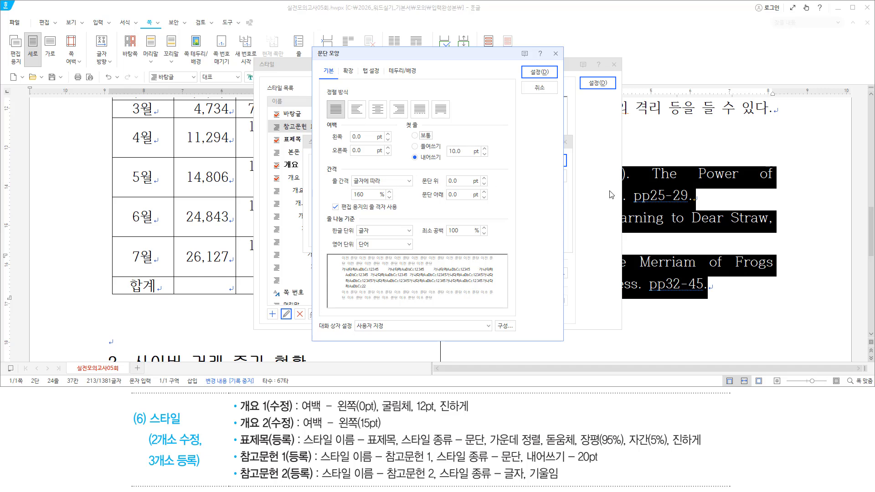
{"action": "key", "text": "Tab"}
{"action": "type", "text": "20"}
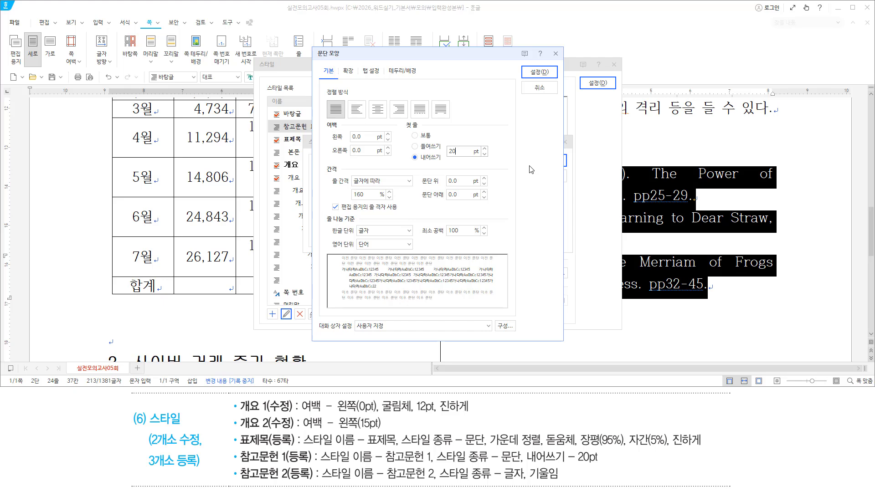
{"action": "key", "text": "Return"}
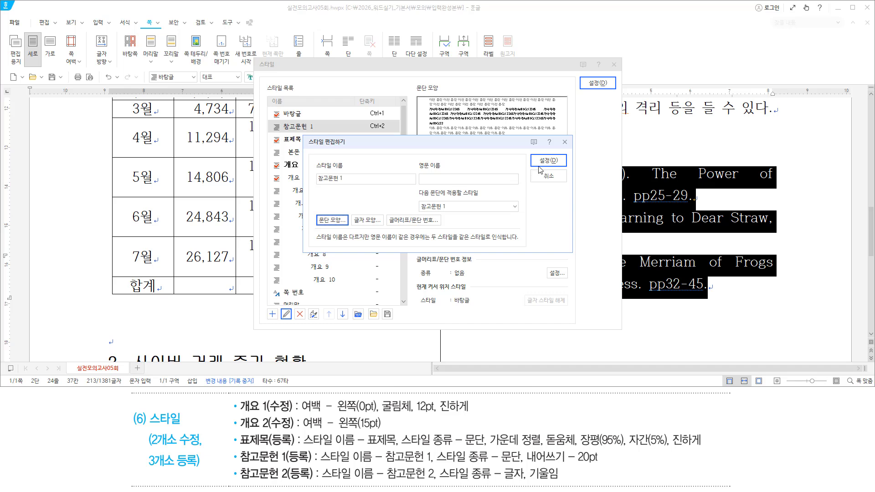
Apply the edited 참고문헌 1 style and close the style dialogs
{"action": "left_click_drag", "start_coordinate": [537, 152], "coordinate": [555, 164]}
{"action": "left_click_drag", "start_coordinate": [586, 79], "coordinate": [615, 90]}
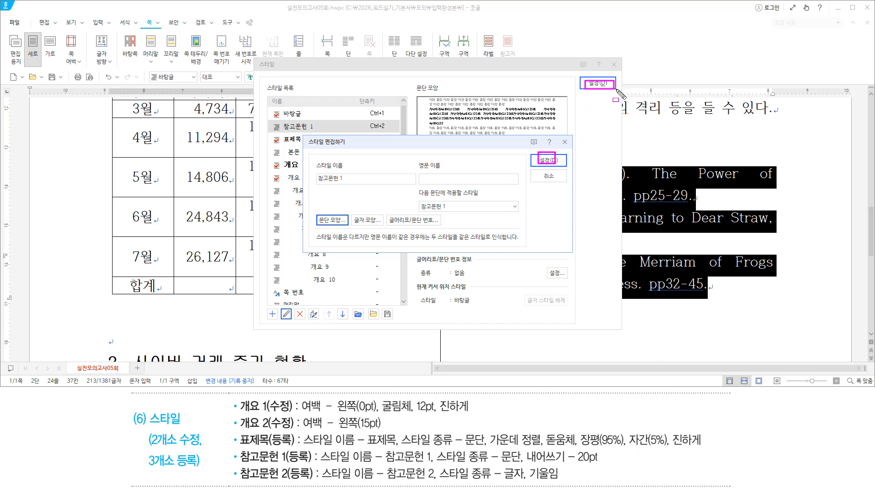
{"action": "key", "text": "Escape"}
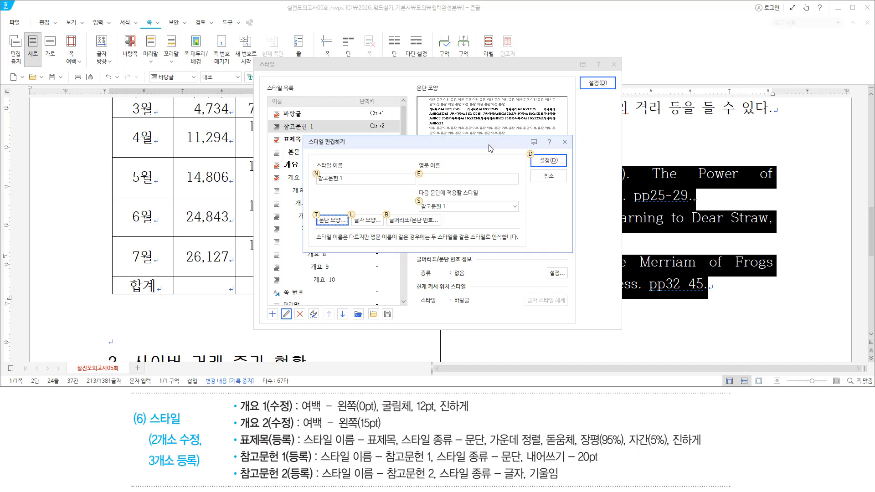
{"action": "key", "text": "Return"}
{"action": "key", "text": "Return"}
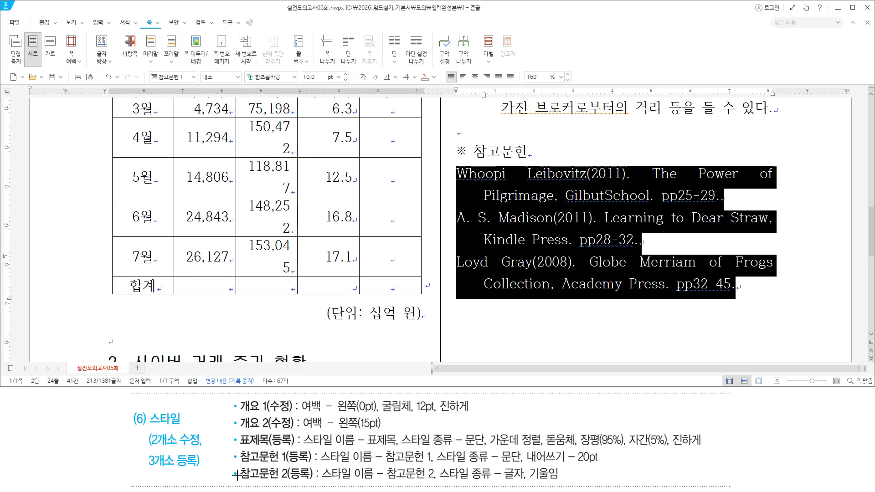
{"action": "mouse_move", "coordinate": [236, 464]}
{"action": "left_mouse_down"}
{"action": "mouse_move", "coordinate": [282, 483]}
{"action": "mouse_move", "coordinate": [313, 483]}
{"action": "left_mouse_up"}
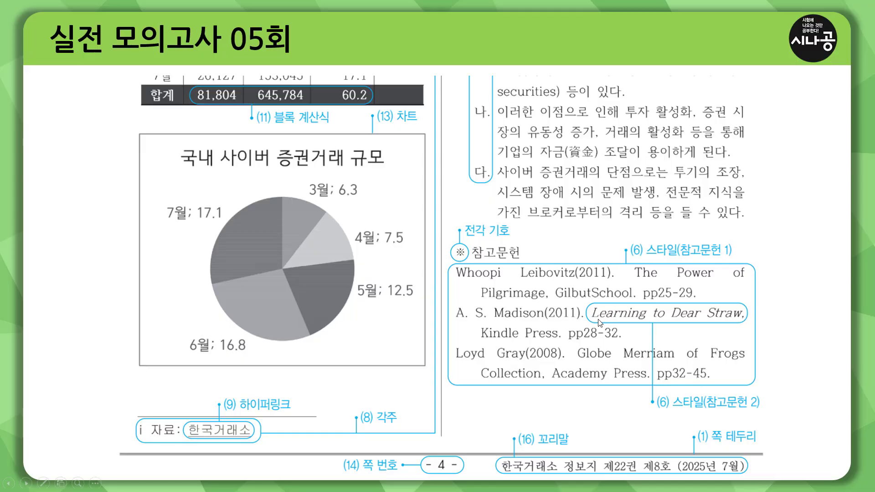
Review the answer sheet, then select 'Learning to Dear Straw,' in the Madison reference
{"action": "left_click_drag", "start_coordinate": [592, 321], "coordinate": [745, 321]}
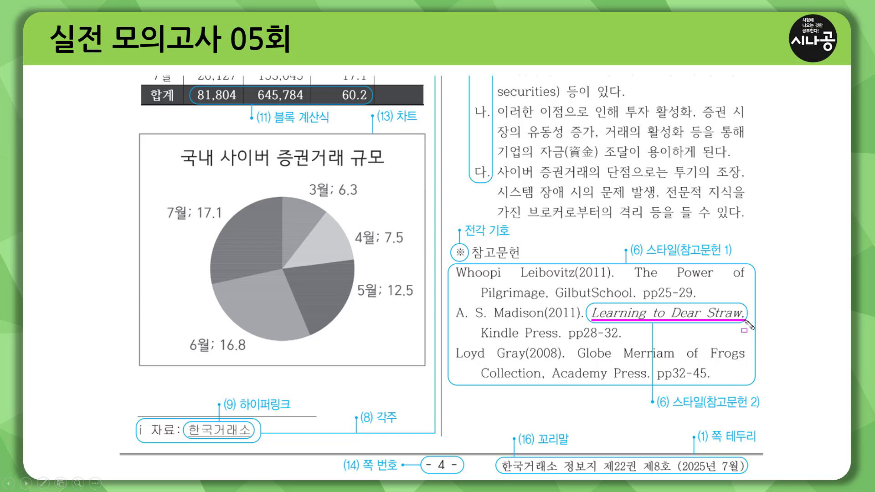
{"action": "key", "text": "Escape"}
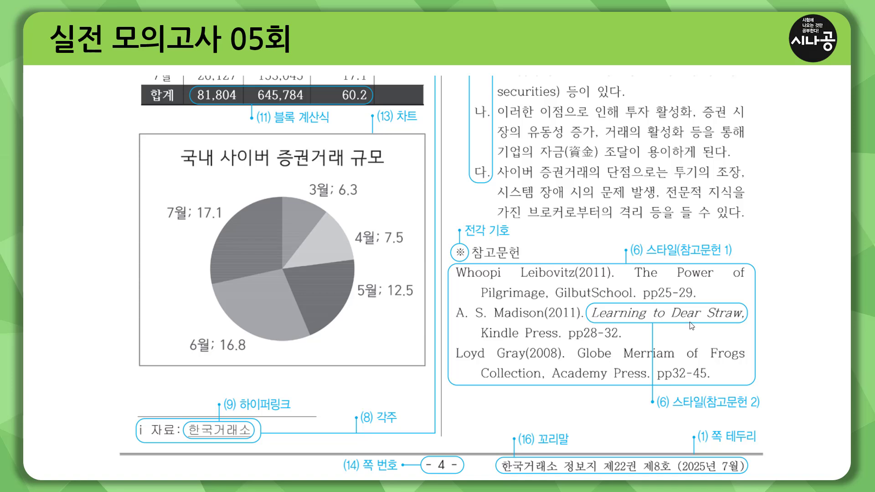
{"action": "key", "text": "ctrl+p"}
{"action": "left_click_drag", "start_coordinate": [592, 321], "coordinate": [747, 322]}
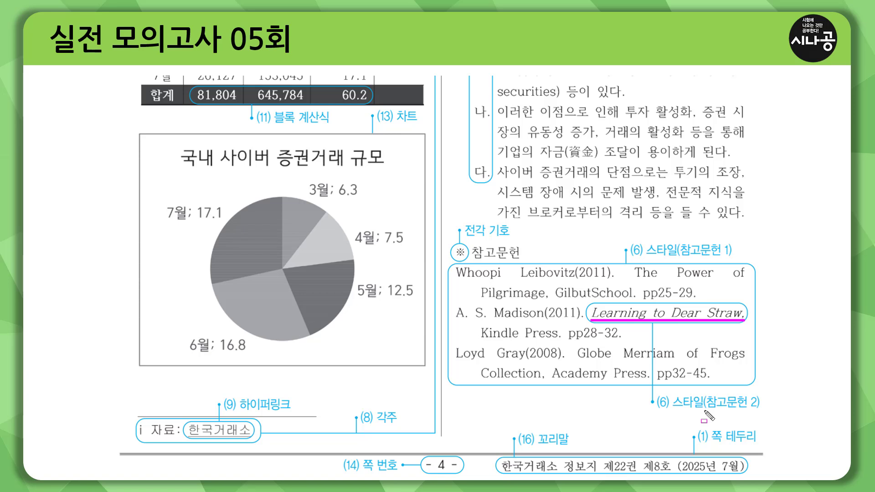
{"action": "left_click_drag", "start_coordinate": [704, 410], "coordinate": [762, 410]}
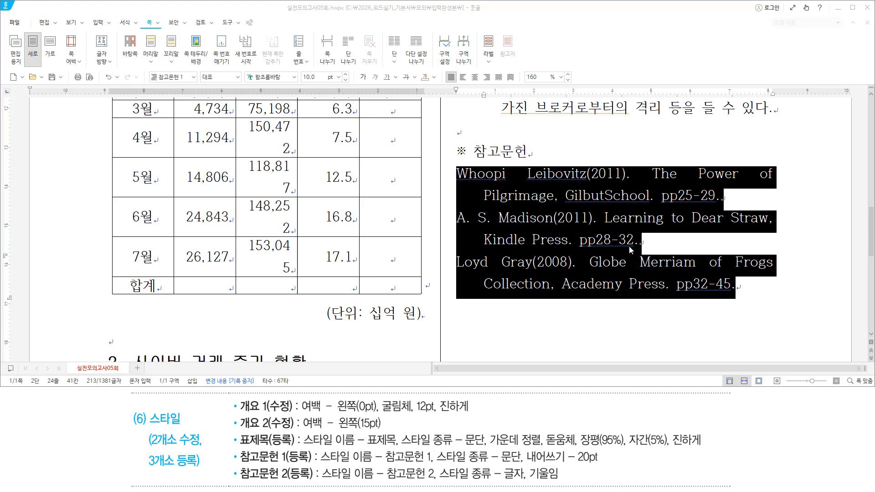
{"action": "left_click", "coordinate": [610, 227]}
{"action": "left_click_drag", "start_coordinate": [605, 220], "coordinate": [772, 219]}
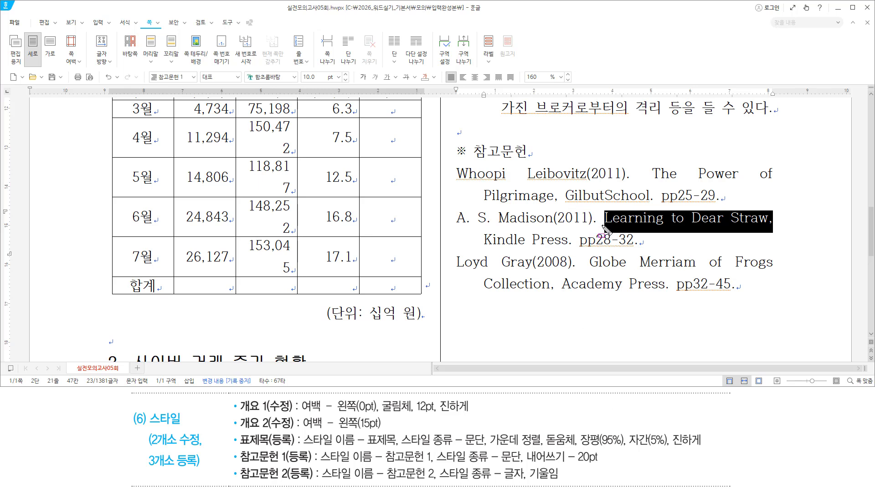
Reselect the title 'Learning to Dear Straw,' without its leading space
{"action": "left_click_drag", "start_coordinate": [602, 226], "coordinate": [773, 231]}
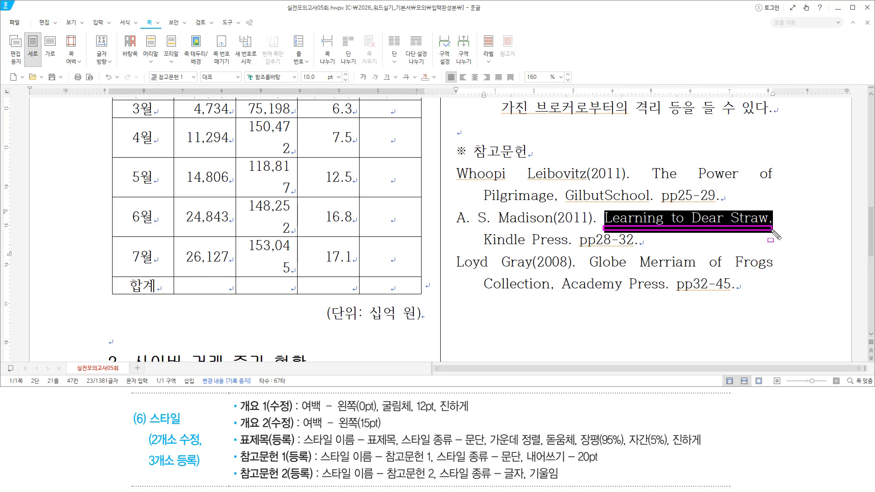
{"action": "left_click", "coordinate": [607, 220]}
{"action": "left_click_drag", "start_coordinate": [601, 219], "coordinate": [775, 219]}
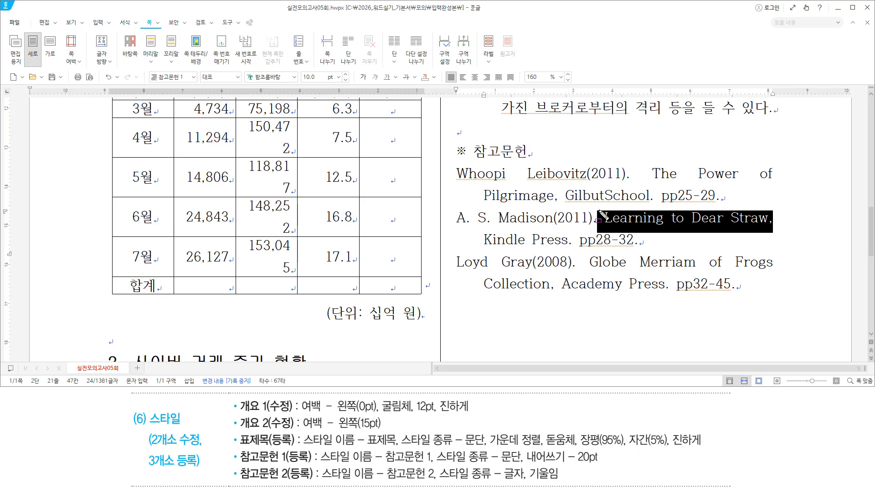
{"action": "left_click_drag", "start_coordinate": [604, 212], "coordinate": [601, 229]}
{"action": "left_click_drag", "start_coordinate": [605, 219], "coordinate": [795, 220]}
{"action": "left_click_drag", "start_coordinate": [770, 209], "coordinate": [778, 234]}
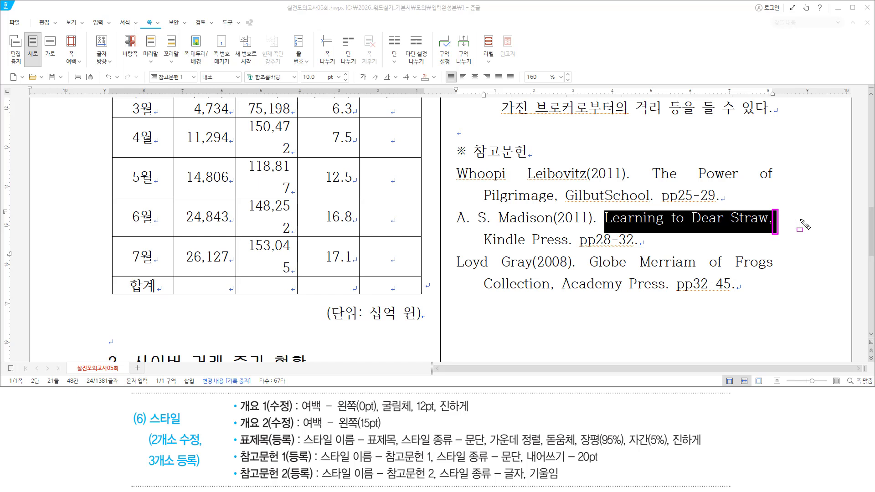
{"action": "left_click", "coordinate": [663, 222]}
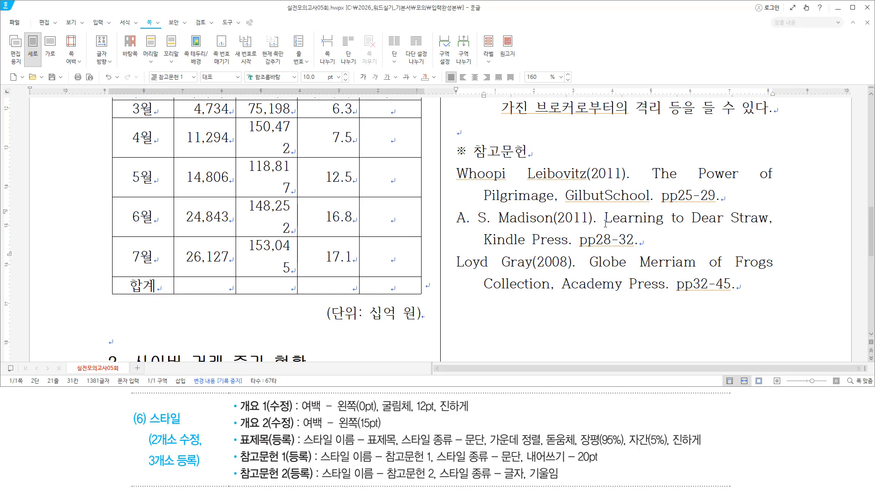
{"action": "left_click_drag", "start_coordinate": [605, 223], "coordinate": [773, 223]}
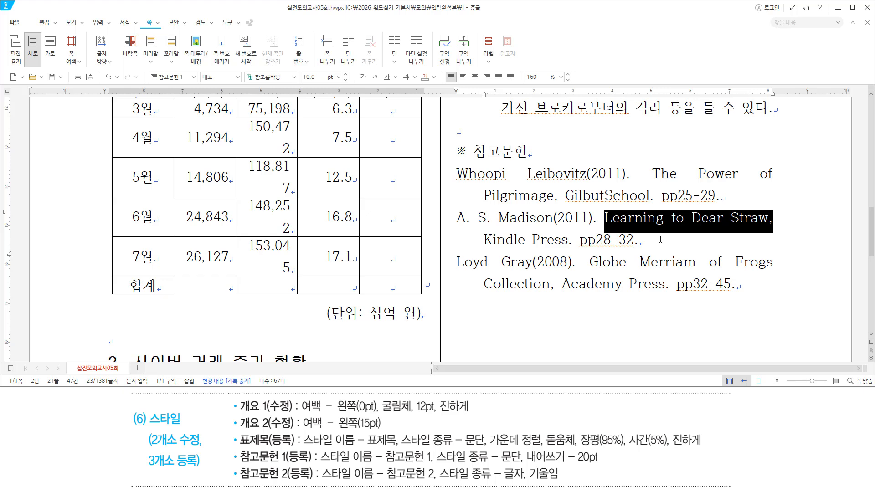
Start a new style in the Style dialog and name it 참고문헌 2
{"action": "key", "text": "F6"}
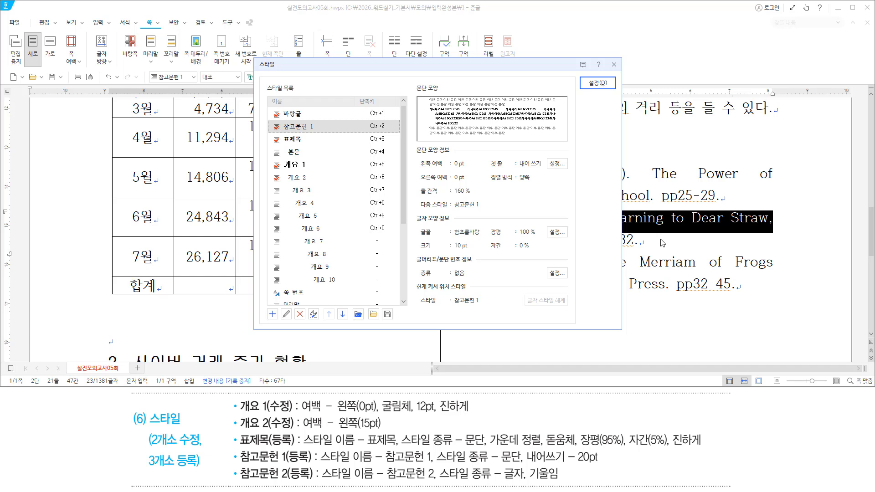
{"action": "key", "text": "alt"}
{"action": "key", "text": "a"}
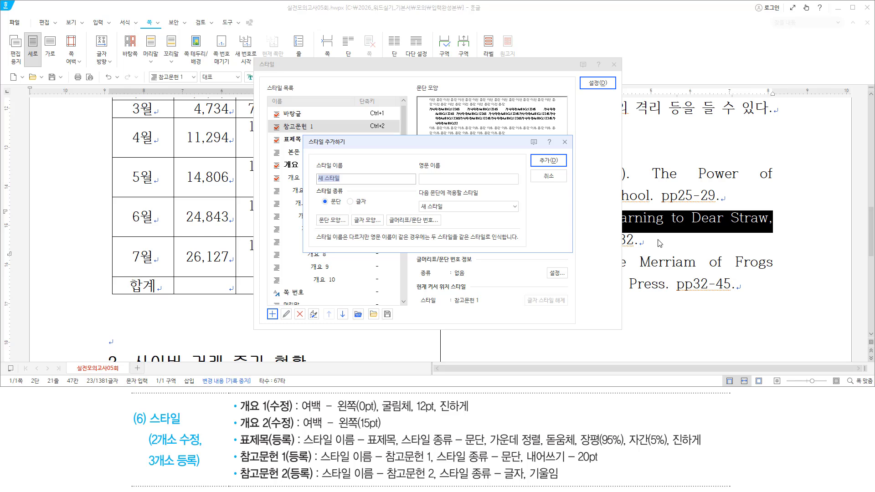
{"action": "mouse_move", "coordinate": [321, 479]}
{"action": "left_mouse_down"}
{"action": "mouse_move", "coordinate": [440, 481]}
{"action": "mouse_move", "coordinate": [427, 480]}
{"action": "left_mouse_up"}
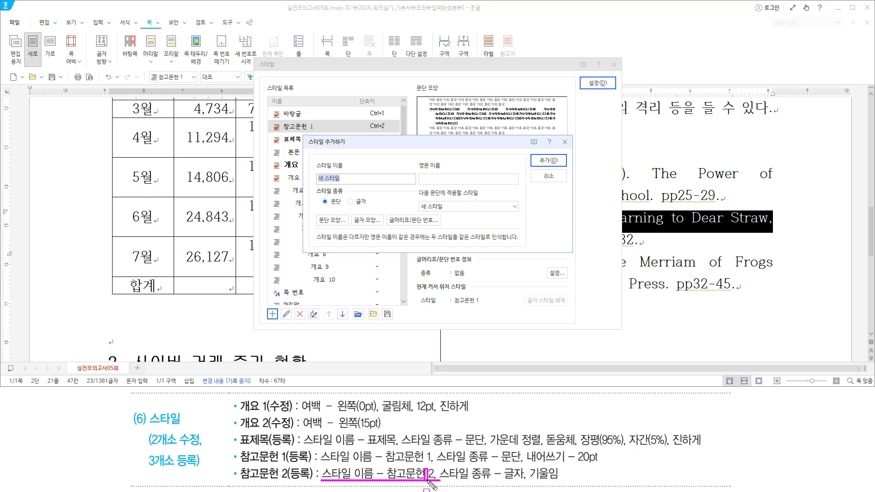
{"action": "key", "text": "Escape"}
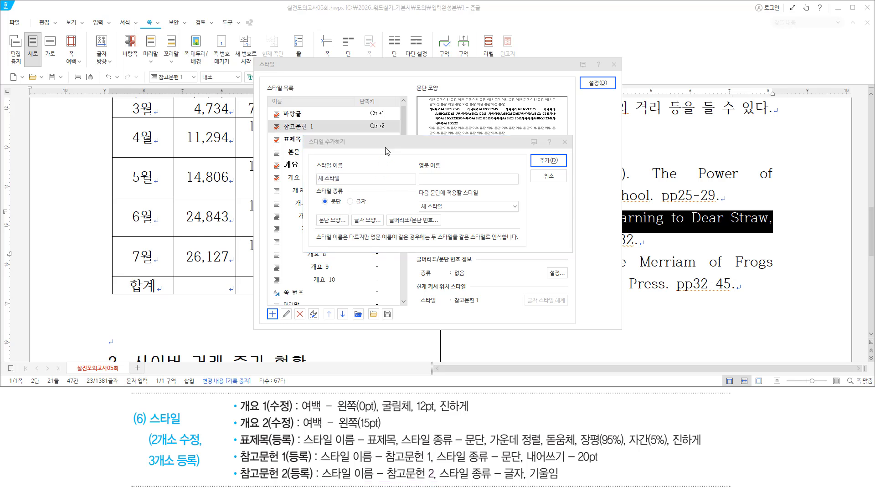
{"action": "left_click", "coordinate": [385, 147]}
{"action": "type", "text": "참고무"}
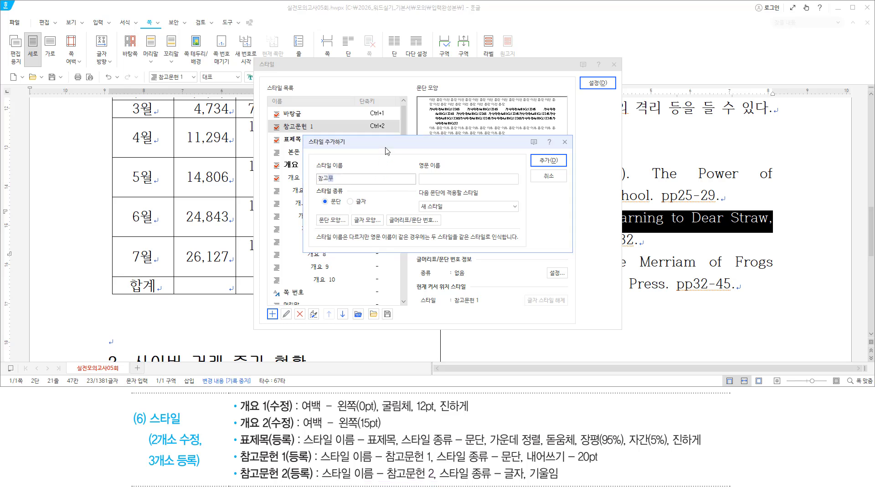
{"action": "type", "text": "헌 2"}
Set the new style's type to 글자 (character) and add it
{"action": "left_click_drag", "start_coordinate": [438, 480], "coordinate": [520, 480]}
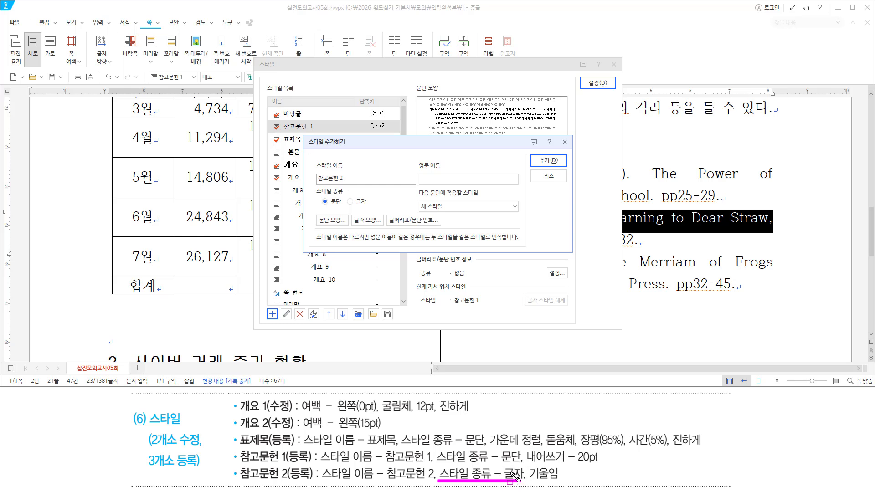
{"action": "left_click_drag", "start_coordinate": [312, 186], "coordinate": [374, 208]}
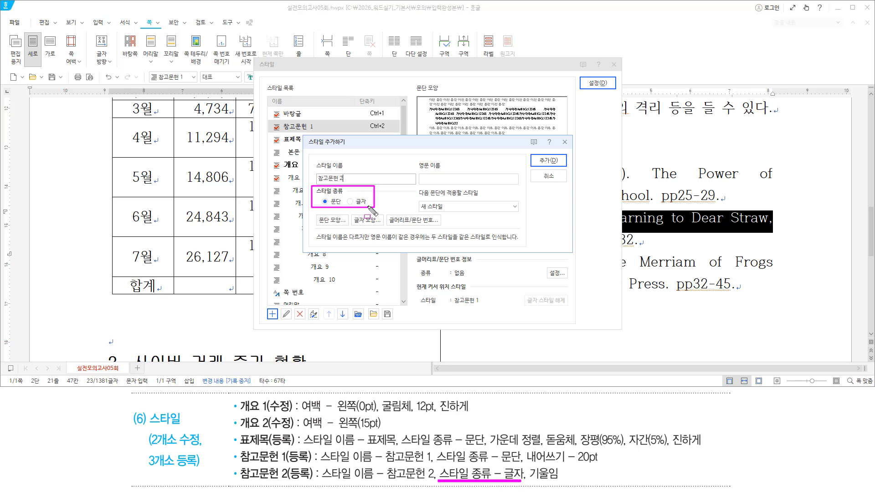
{"action": "key", "text": "Escape"}
{"action": "left_click", "coordinate": [369, 150]}
{"action": "key", "text": "alt"}
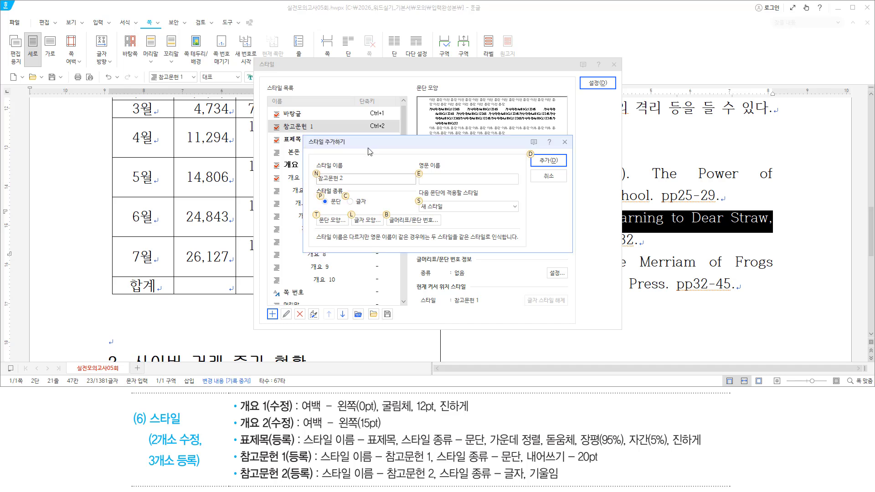
{"action": "key", "text": "c"}
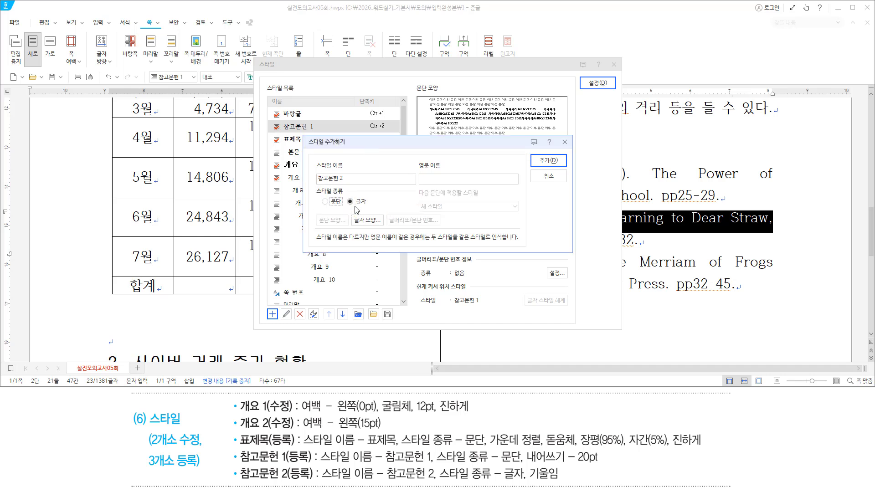
{"action": "left_click_drag", "start_coordinate": [349, 206], "coordinate": [370, 206]}
{"action": "key", "text": "Escape"}
{"action": "left_click", "coordinate": [391, 144]}
{"action": "key", "text": "Return"}
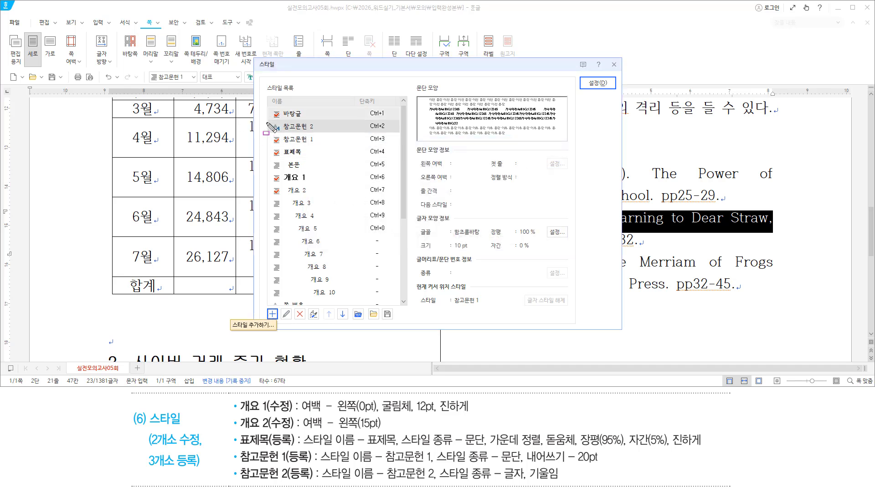
Check that 참고문헌 2 appears in the style list
{"action": "mouse_move", "coordinate": [267, 120]}
{"action": "left_mouse_down"}
{"action": "mouse_move", "coordinate": [273, 129]}
{"action": "mouse_move", "coordinate": [322, 132]}
{"action": "left_mouse_up"}
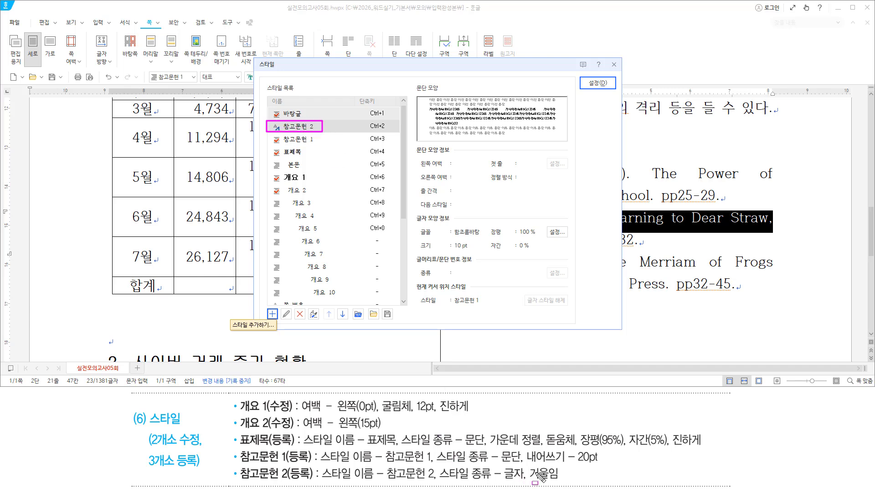
{"action": "left_click_drag", "start_coordinate": [528, 465], "coordinate": [565, 482]}
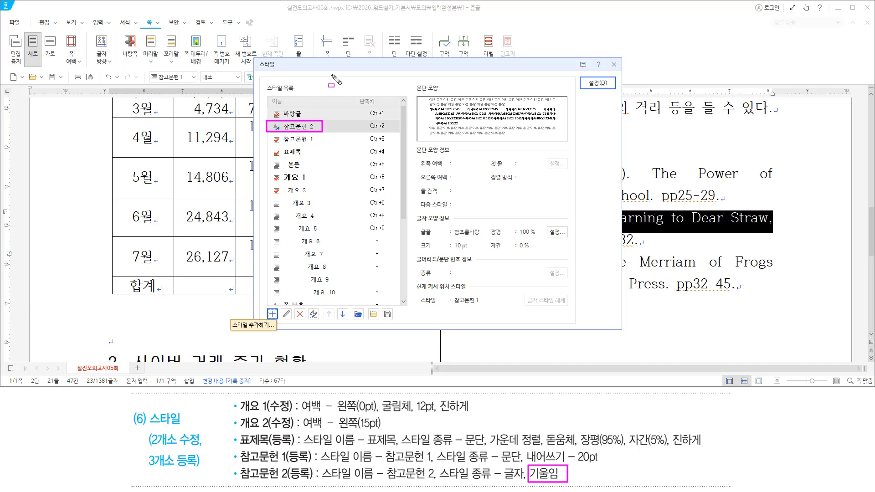
{"action": "key", "text": "Escape"}
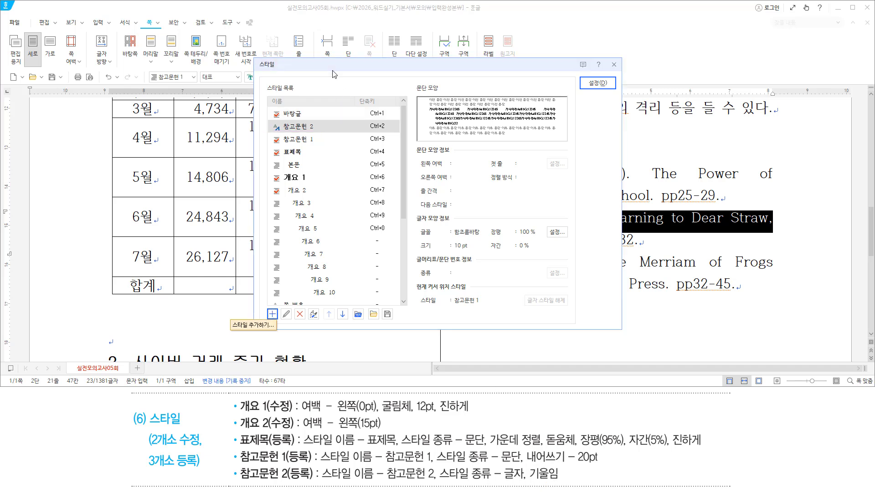
{"action": "key", "text": "alt"}
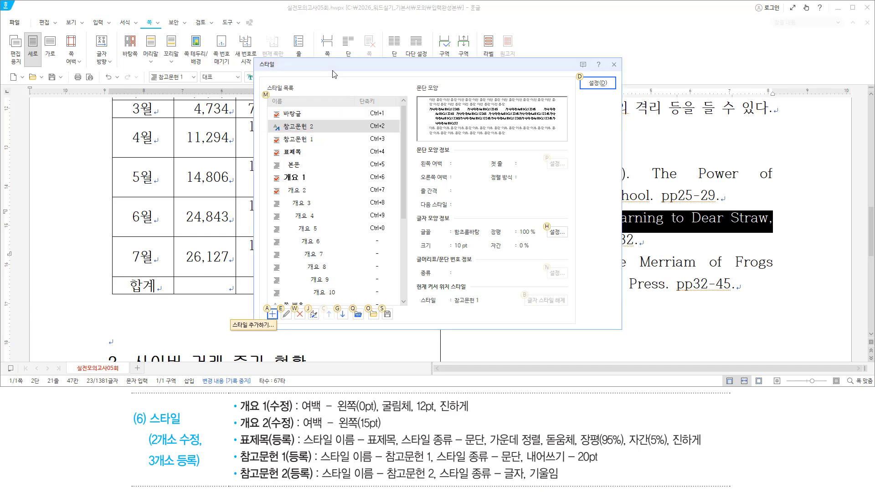
Make the 참고문헌 2 style's character formatting italic
{"action": "key", "text": "e"}
{"action": "key", "text": "alt"}
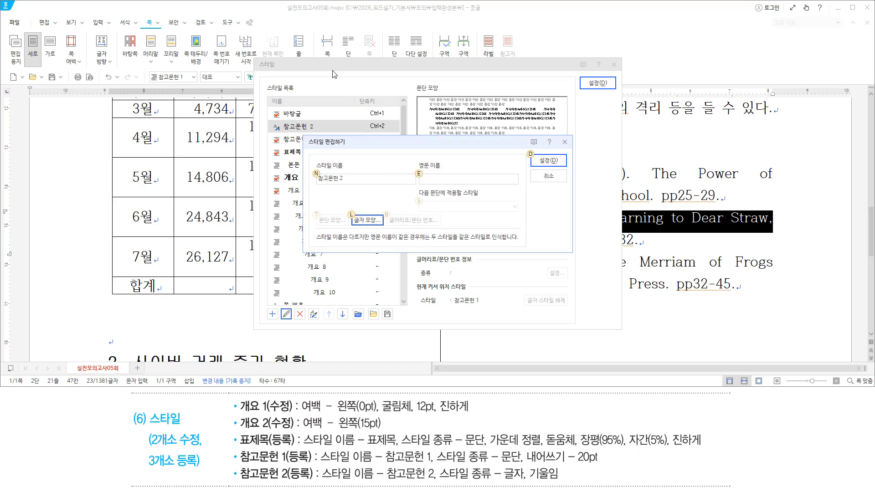
{"action": "key", "text": "l"}
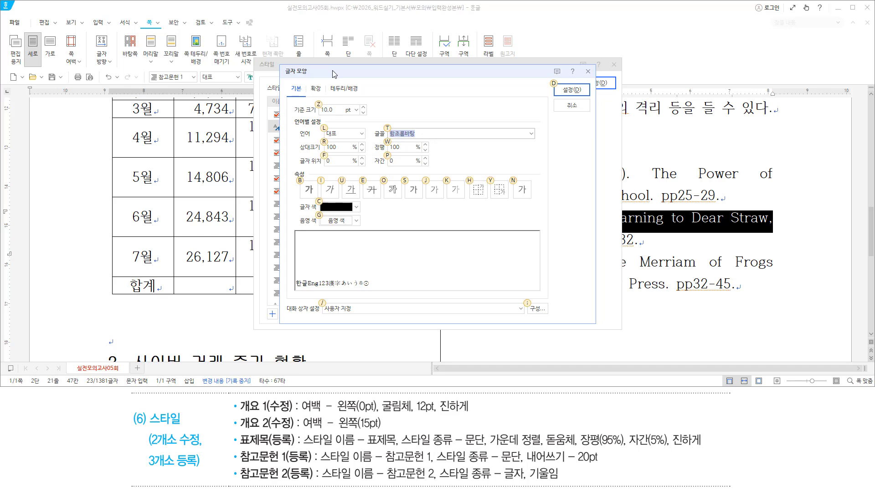
{"action": "key", "text": "alt+i"}
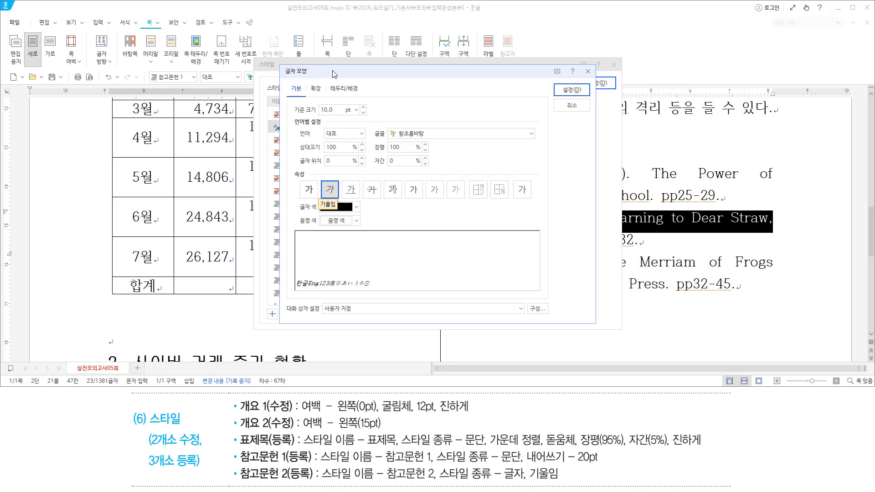
{"action": "key", "text": "Return"}
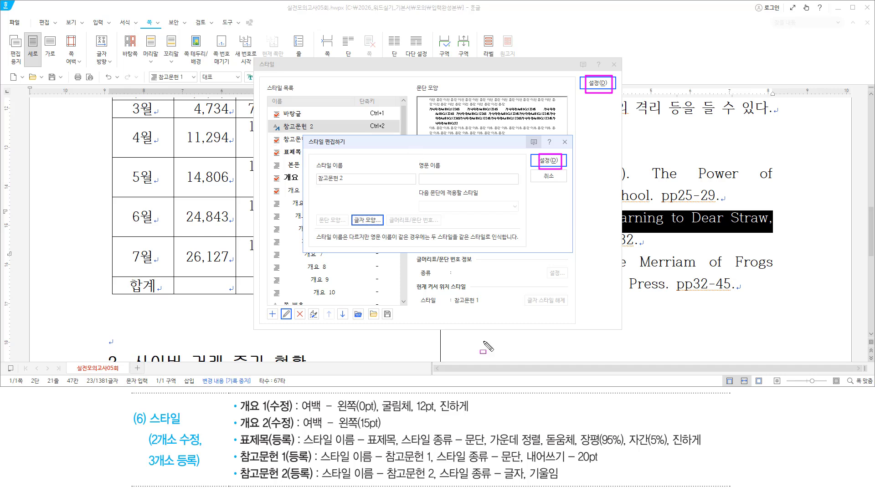
{"action": "left_click_drag", "start_coordinate": [435, 447], "coordinate": [523, 464]}
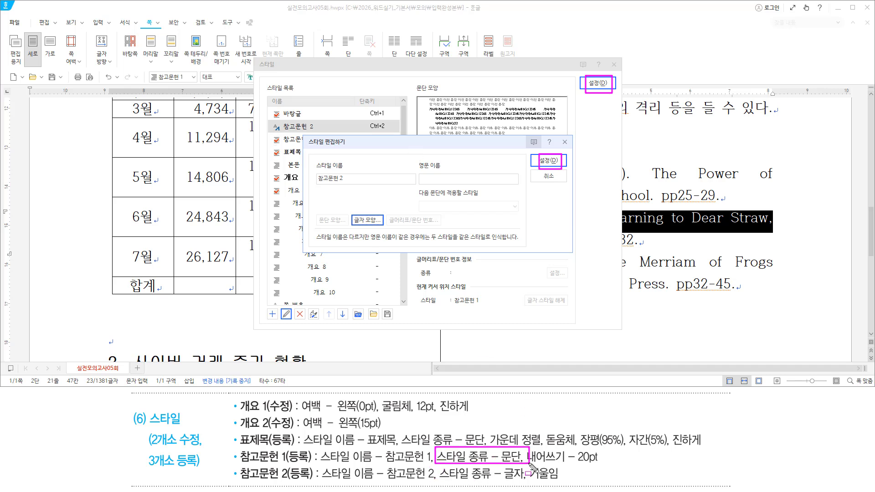
{"action": "left_click_drag", "start_coordinate": [440, 466], "coordinate": [528, 484]}
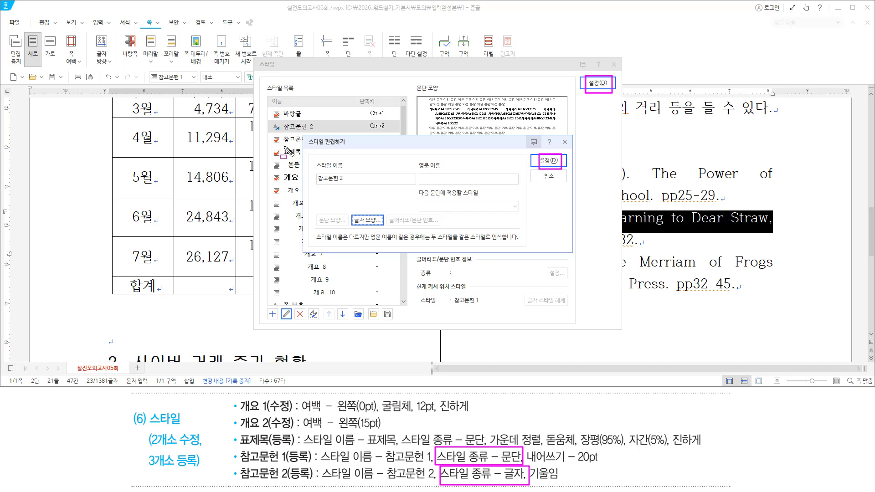
{"action": "key", "text": "Escape"}
Confirm the edited style and apply 참고문헌 2 to the title 'Learning to Dear Straw,'
{"action": "left_click_drag", "start_coordinate": [351, 144], "coordinate": [349, 172]}
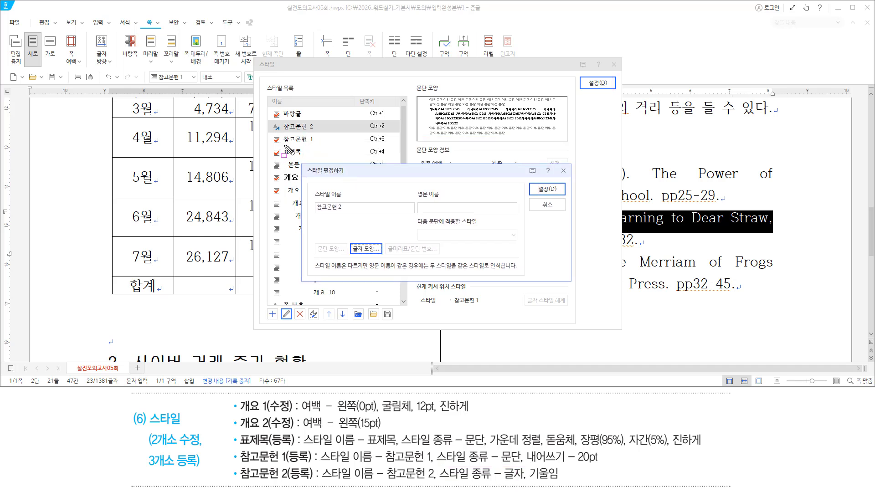
{"action": "mouse_move", "coordinate": [283, 145]}
{"action": "left_mouse_down"}
{"action": "mouse_move", "coordinate": [317, 145]}
{"action": "mouse_move", "coordinate": [314, 131]}
{"action": "left_mouse_up"}
{"action": "left_click", "coordinate": [284, 130]}
{"action": "mouse_move", "coordinate": [271, 134]}
{"action": "left_mouse_down"}
{"action": "mouse_move", "coordinate": [283, 160]}
{"action": "mouse_move", "coordinate": [306, 157]}
{"action": "left_mouse_up"}
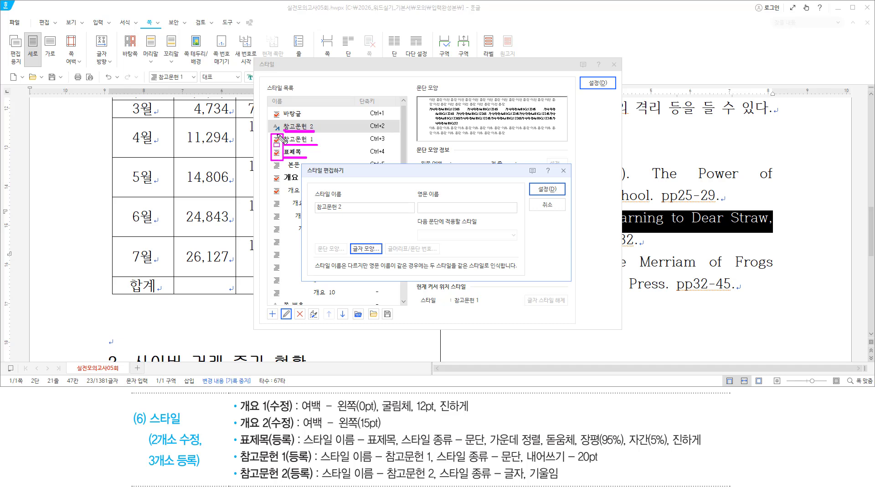
{"action": "mouse_move", "coordinate": [272, 129]}
{"action": "left_mouse_down"}
{"action": "mouse_move", "coordinate": [271, 120]}
{"action": "mouse_move", "coordinate": [282, 120]}
{"action": "mouse_move", "coordinate": [283, 133]}
{"action": "left_mouse_up"}
{"action": "left_click_drag", "start_coordinate": [435, 445], "coordinate": [524, 485]}
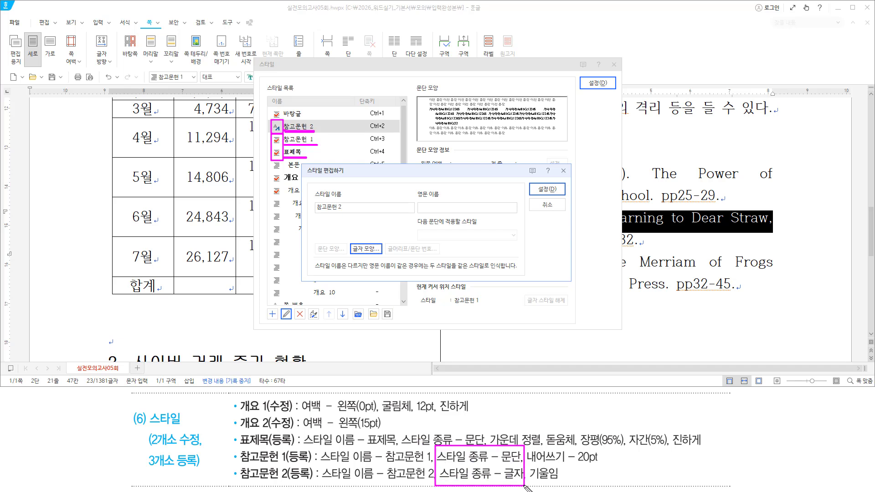
{"action": "key", "text": "Escape"}
{"action": "left_click", "coordinate": [488, 173]}
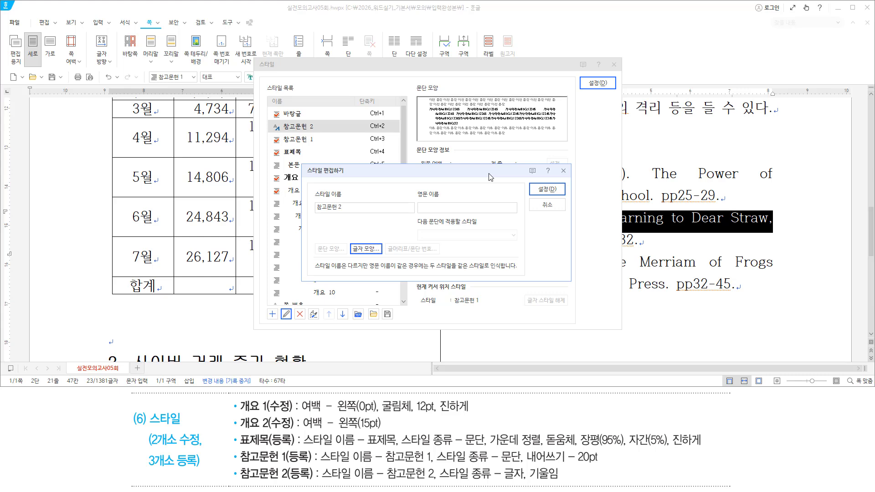
{"action": "key", "text": "alt"}
{"action": "key", "text": "d"}
{"action": "key", "text": "alt+d"}
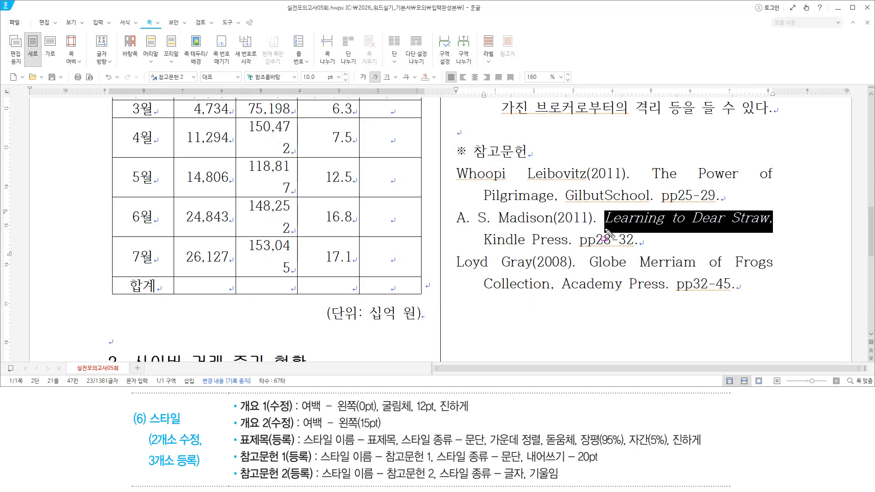
Review answer item (7) 문단 첫 글자 장식, a 3-line 궁서체 drop cap 우, then return to Hangul
{"action": "left_click_drag", "start_coordinate": [605, 227], "coordinate": [772, 228]}
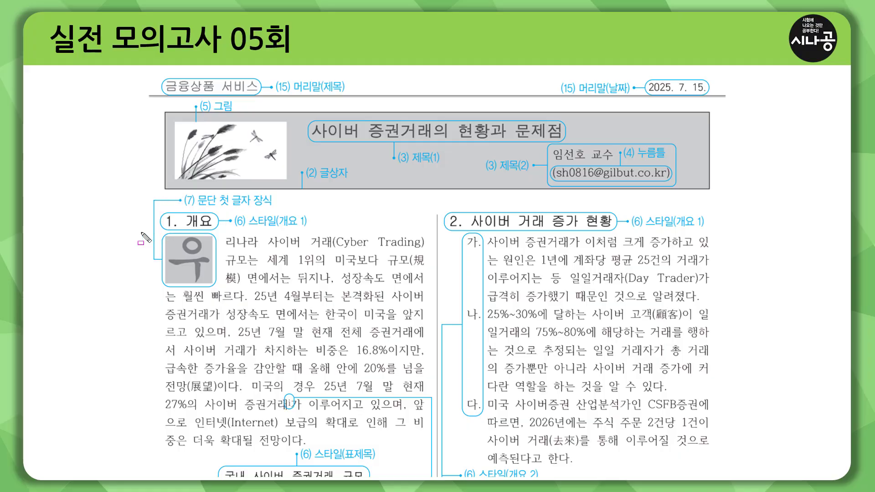
{"action": "left_click_drag", "start_coordinate": [124, 231], "coordinate": [333, 233]}
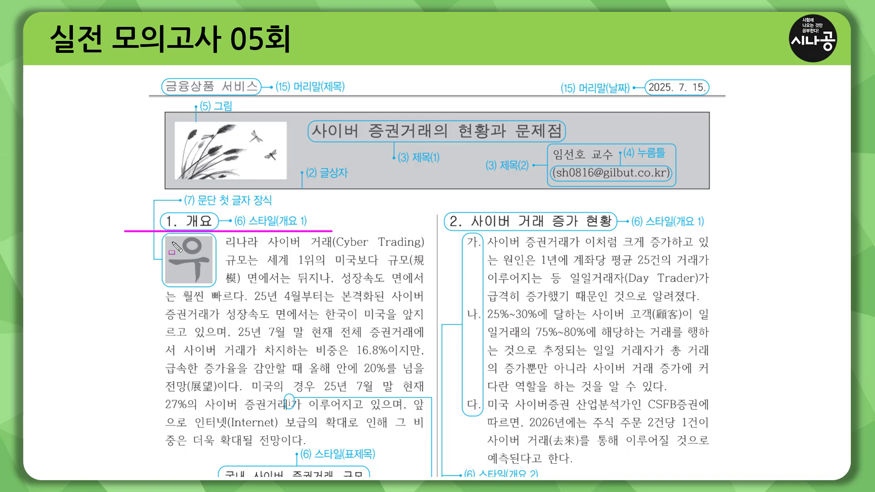
{"action": "mouse_move", "coordinate": [167, 237]}
{"action": "left_mouse_down"}
{"action": "mouse_move", "coordinate": [196, 280]}
{"action": "mouse_move", "coordinate": [213, 284]}
{"action": "left_mouse_up"}
{"action": "mouse_move", "coordinate": [181, 193]}
{"action": "left_mouse_down"}
{"action": "mouse_move", "coordinate": [268, 218]}
{"action": "mouse_move", "coordinate": [276, 211]}
{"action": "left_mouse_up"}
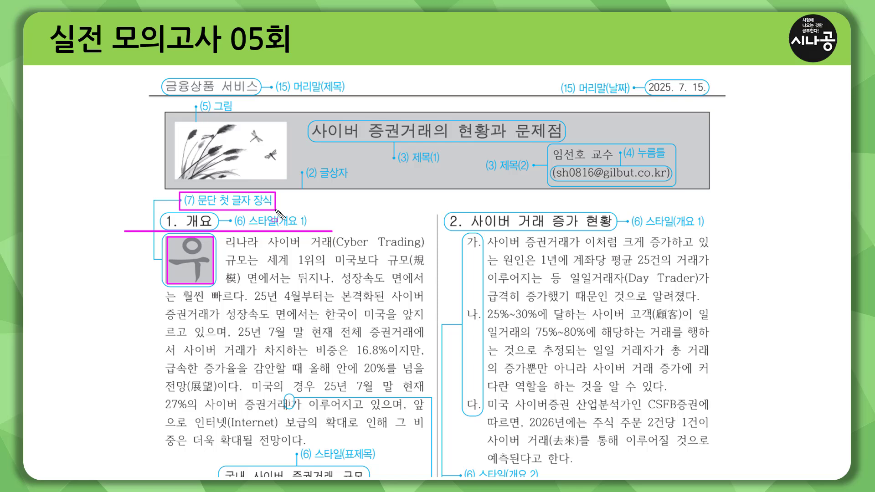
{"action": "key", "text": "Escape"}
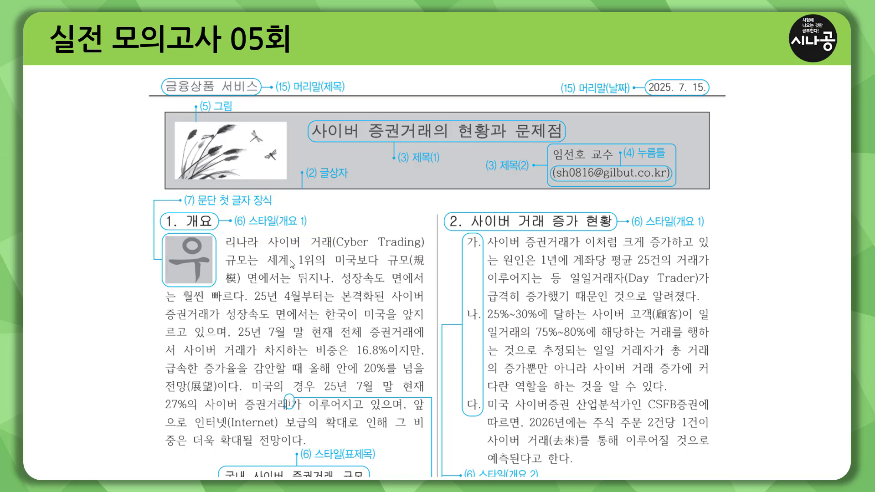
{"action": "left_click", "coordinate": [292, 263]}
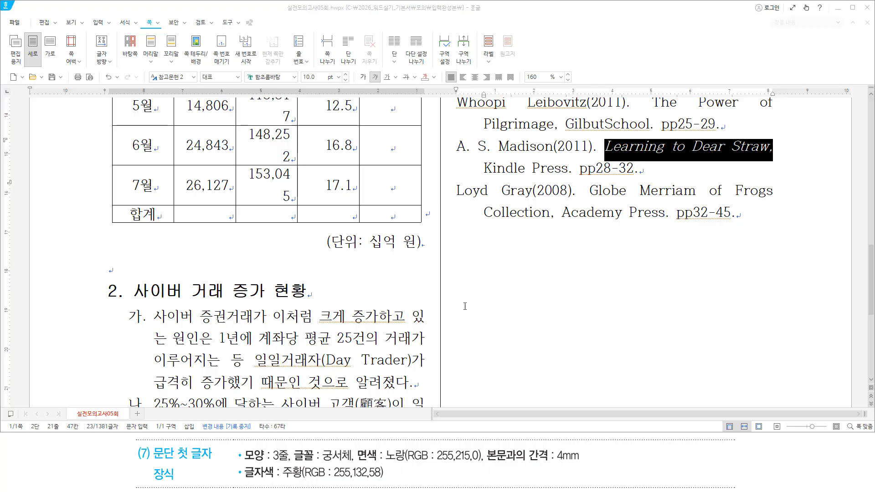
Put the caret before 우리나라 under 1. 개요 and open 문단 첫 글자 장식
{"action": "scroll", "coordinate": [168, 255], "scroll_direction": "up", "scroll_amount": 10}
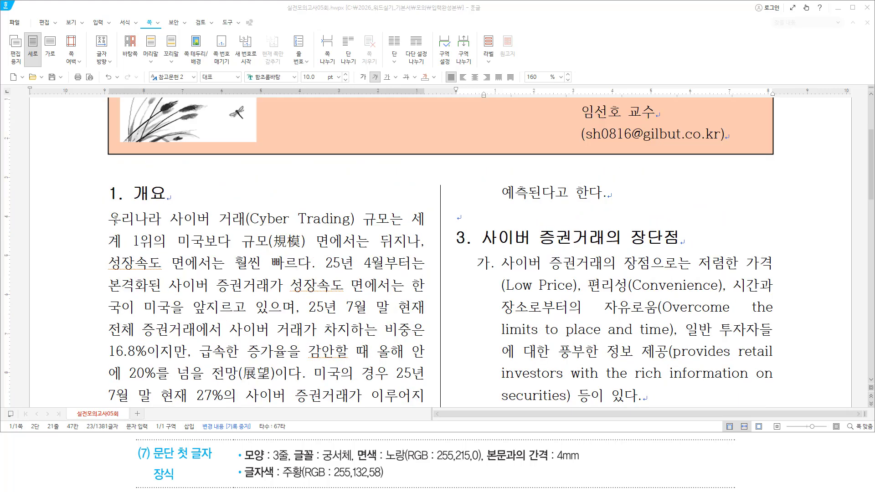
{"action": "left_click", "coordinate": [115, 220]}
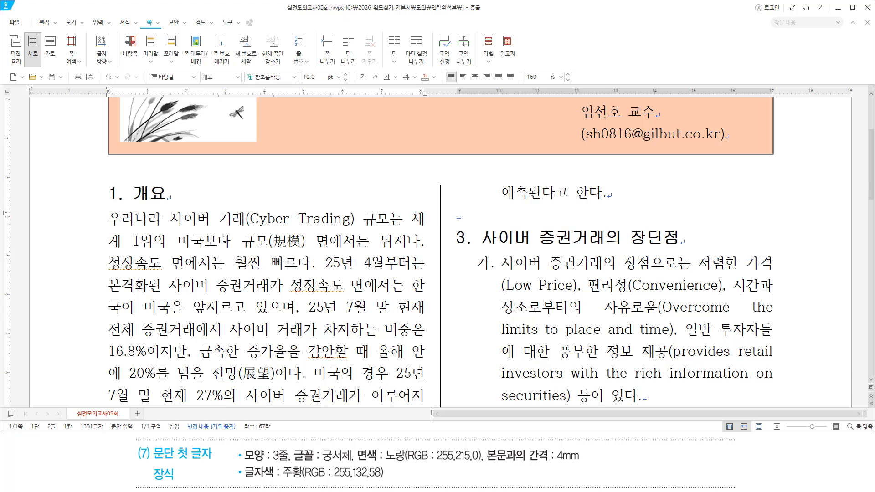
{"action": "key", "text": "alt"}
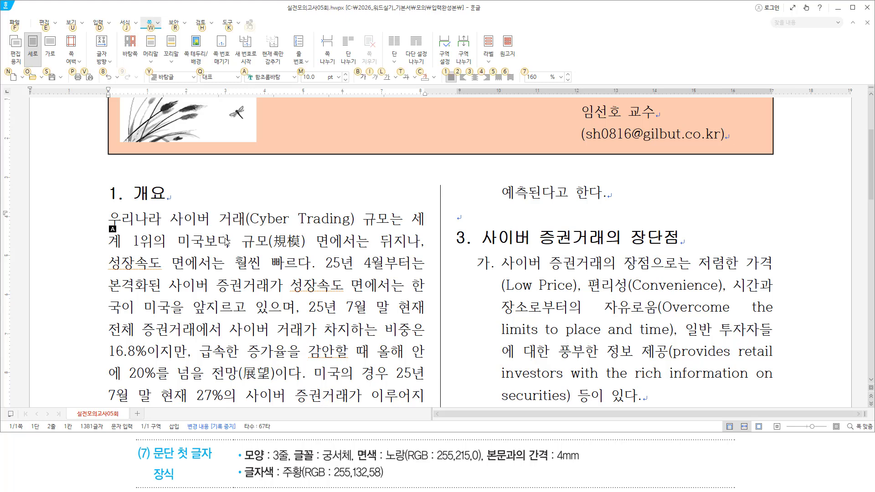
{"action": "key", "text": "j"}
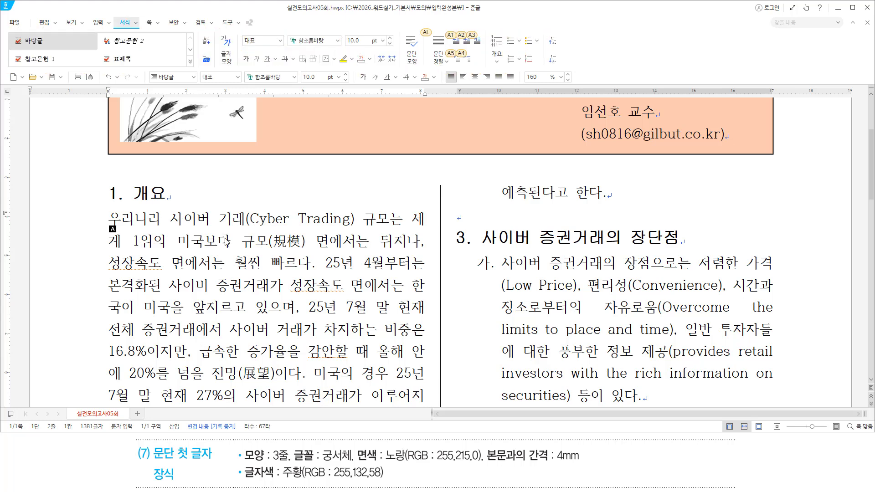
{"action": "key", "text": "a"}
{"action": "key", "text": "l"}
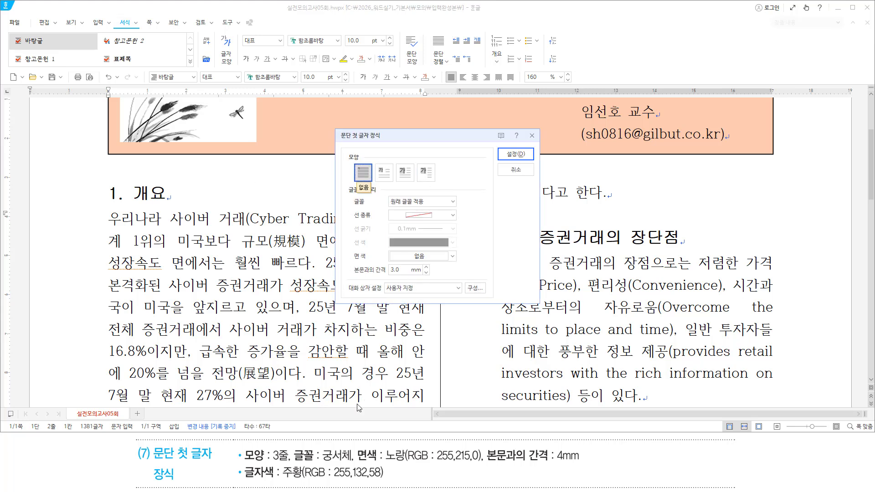
Choose the 3-line drop-cap shape with 궁서체 as its font
{"action": "mouse_move", "coordinate": [245, 464]}
{"action": "left_mouse_down"}
{"action": "mouse_move", "coordinate": [285, 463]}
{"action": "mouse_move", "coordinate": [288, 447]}
{"action": "left_mouse_up"}
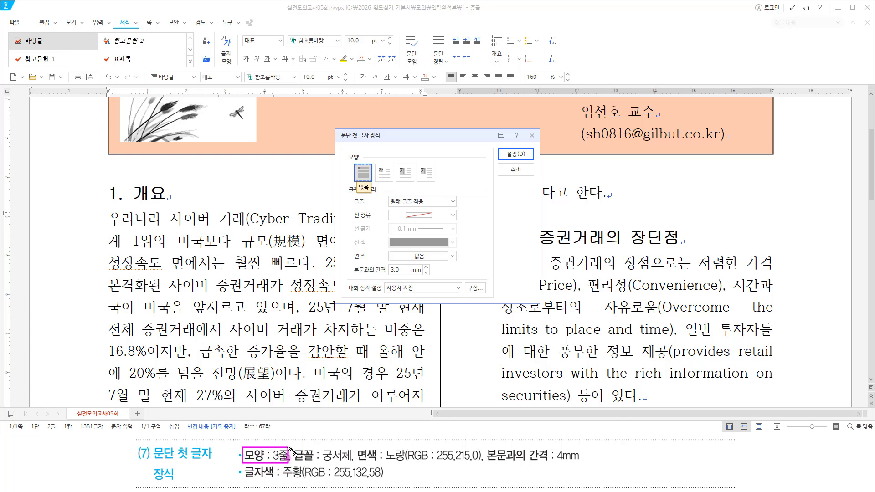
{"action": "key", "text": "Escape"}
{"action": "left_click", "coordinate": [407, 177]}
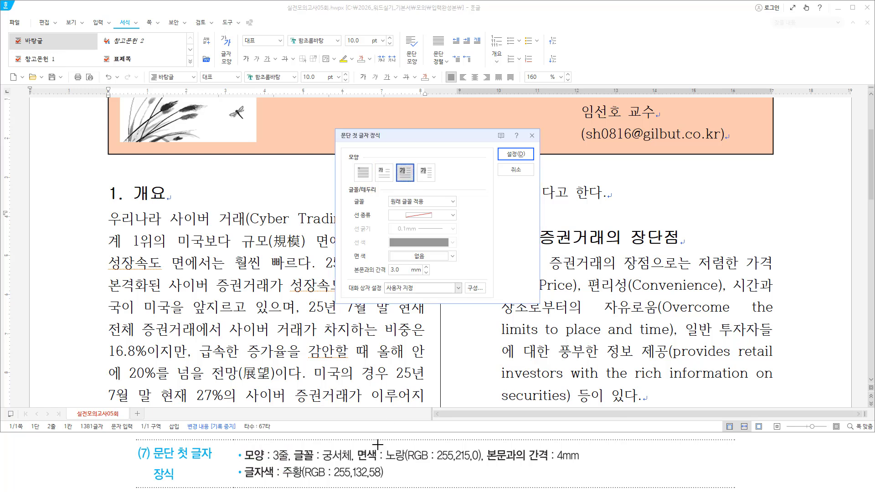
{"action": "mouse_move", "coordinate": [291, 464]}
{"action": "left_mouse_down"}
{"action": "mouse_move", "coordinate": [360, 466]}
{"action": "mouse_move", "coordinate": [354, 445]}
{"action": "left_mouse_up"}
{"action": "left_click_drag", "start_coordinate": [387, 205], "coordinate": [455, 196]}
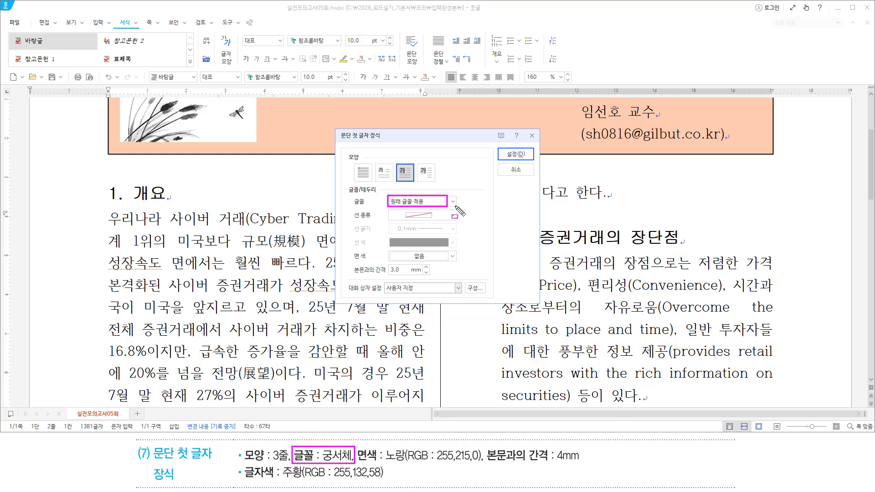
{"action": "key", "text": "Escape"}
{"action": "left_click", "coordinate": [452, 201]}
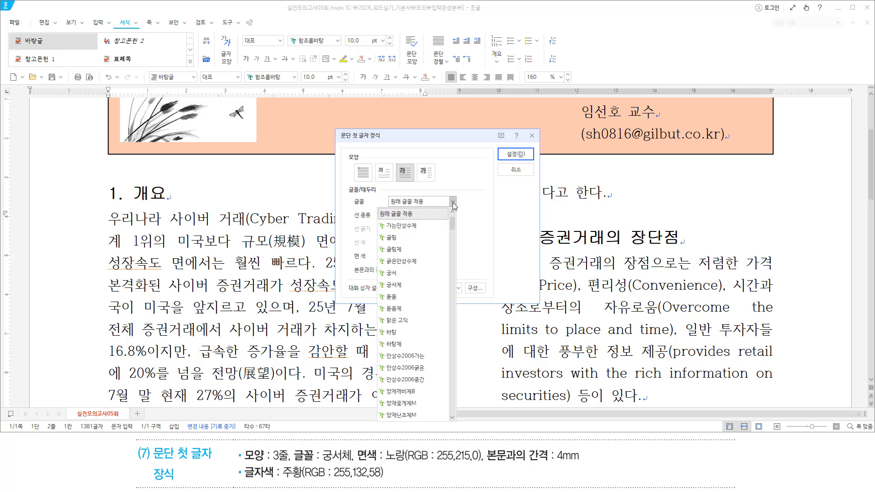
{"action": "left_click", "coordinate": [410, 287]}
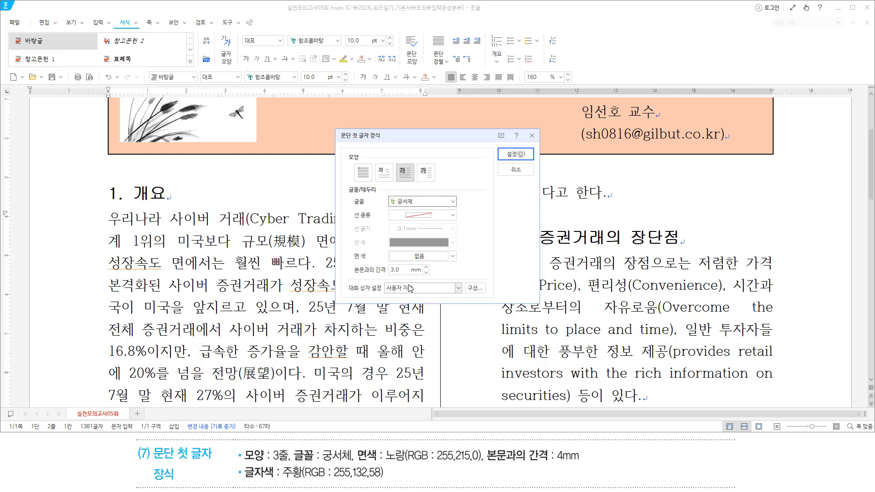
Set the drop-cap fill to 노랑 and the gap from body text to 4.0 mm, then apply
{"action": "left_click_drag", "start_coordinate": [357, 445], "coordinate": [481, 465]}
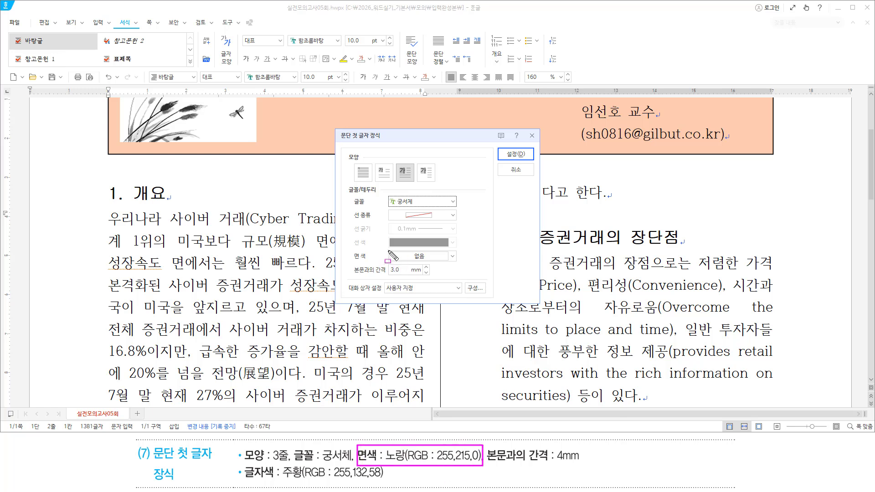
{"action": "left_click_drag", "start_coordinate": [388, 250], "coordinate": [460, 262]}
{"action": "key", "text": "Escape"}
{"action": "left_click", "coordinate": [454, 258]}
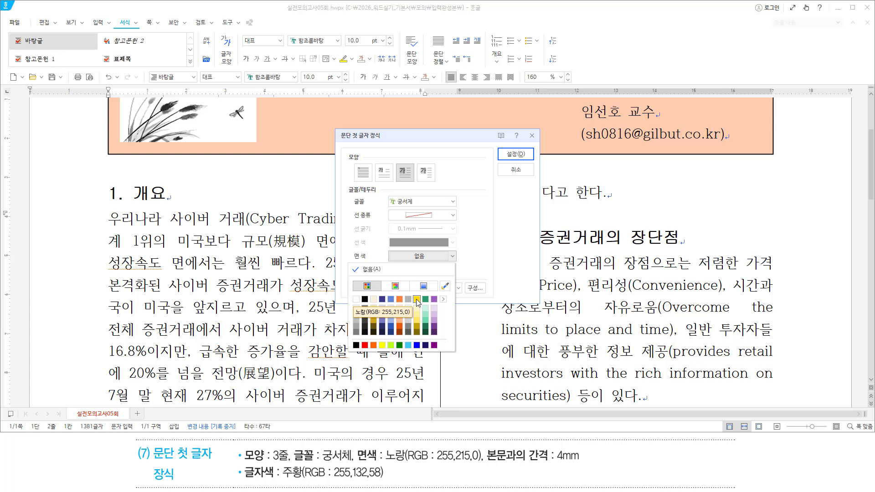
{"action": "left_click", "coordinate": [418, 301]}
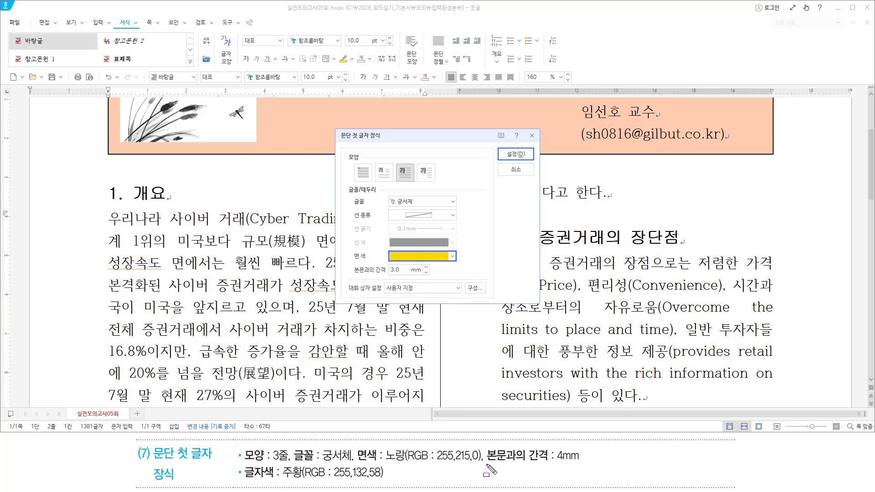
{"action": "left_click_drag", "start_coordinate": [486, 463], "coordinate": [583, 463]}
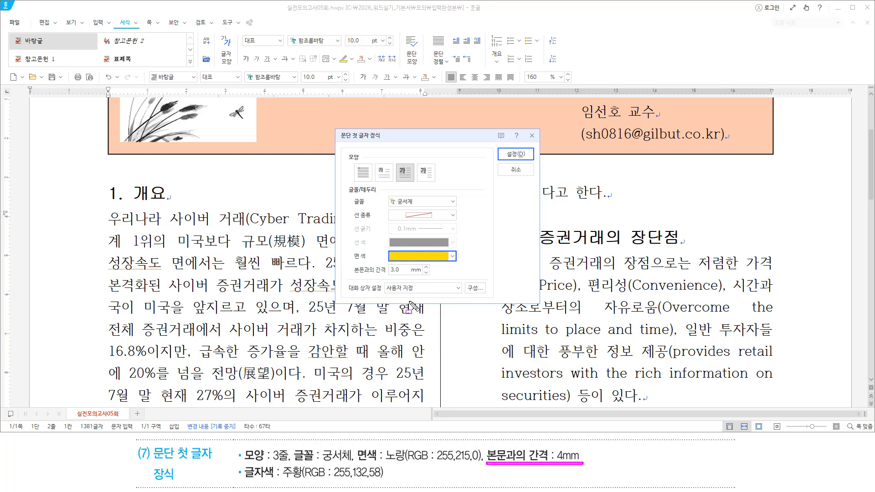
{"action": "left_click_drag", "start_coordinate": [385, 276], "coordinate": [427, 276]}
{"action": "left_click", "coordinate": [426, 267]}
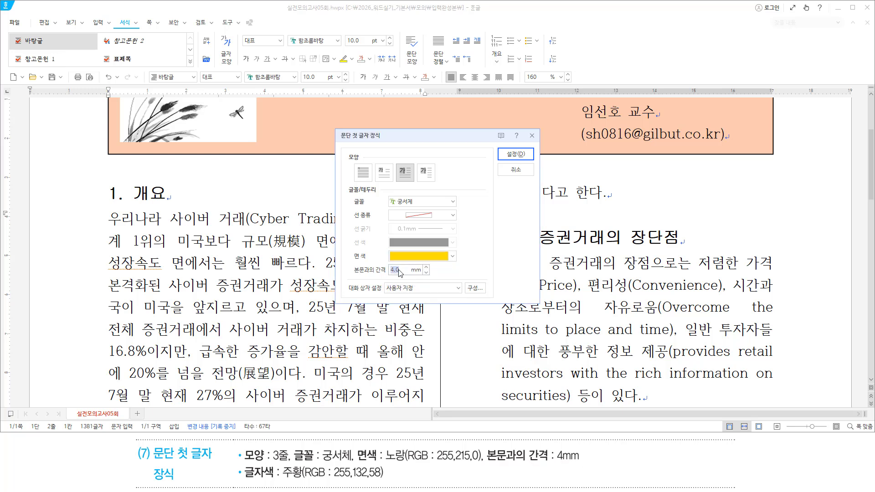
{"action": "left_click_drag", "start_coordinate": [385, 276], "coordinate": [431, 275]}
{"action": "left_click_drag", "start_coordinate": [502, 149], "coordinate": [526, 159]}
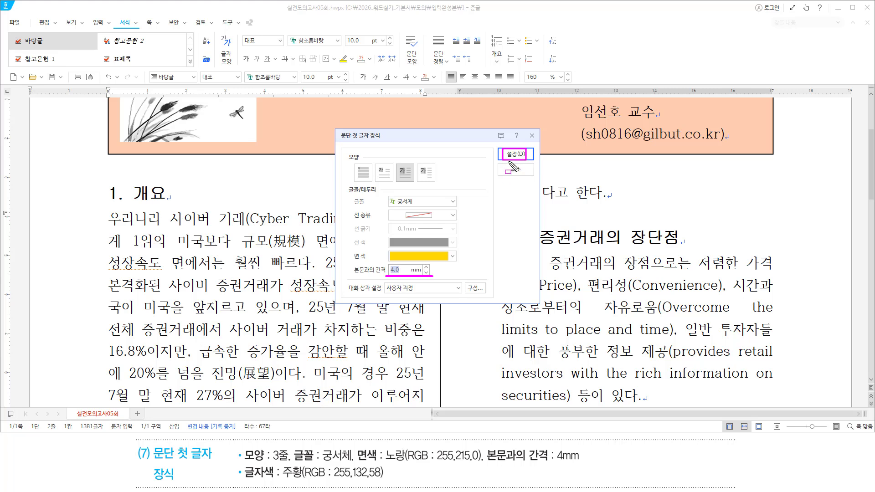
{"action": "left_click", "coordinate": [514, 154]}
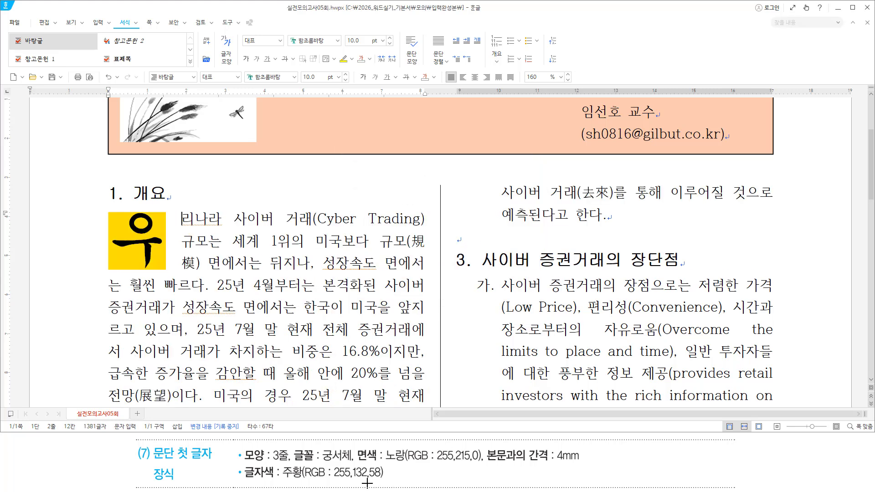
Select the drop-cap letter 우 at the start of the 개요 paragraph
{"action": "left_click_drag", "start_coordinate": [244, 477], "coordinate": [387, 477]}
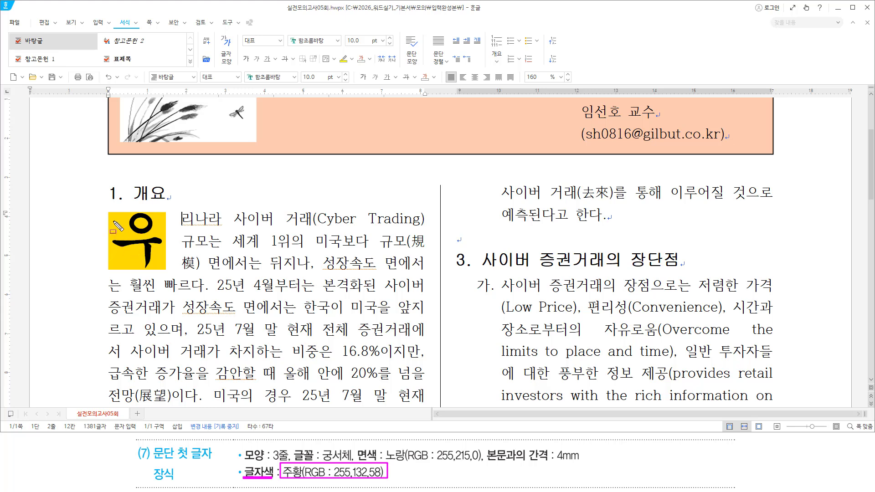
{"action": "left_click_drag", "start_coordinate": [114, 221], "coordinate": [115, 263]}
{"action": "left_click_drag", "start_coordinate": [163, 226], "coordinate": [164, 269]}
{"action": "key", "text": "Escape"}
{"action": "left_click", "coordinate": [129, 240]}
{"action": "left_click_drag", "start_coordinate": [129, 240], "coordinate": [146, 240]}
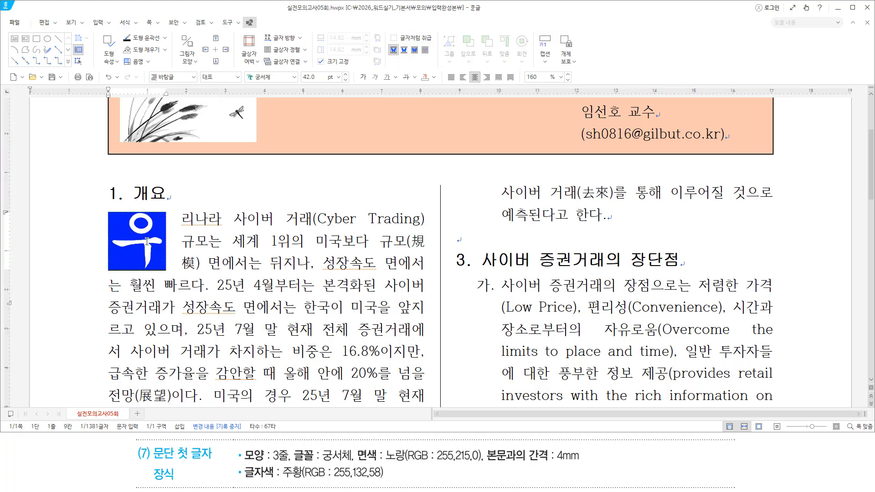
Colour the drop-cap 우 orange (주황, RGB 255,132,58) from the 글자 색 palette
{"action": "key", "text": "F12"}
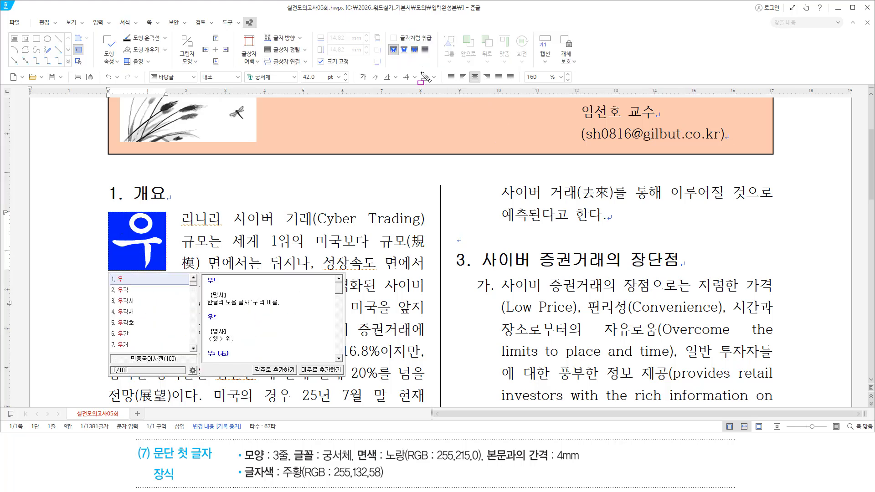
{"action": "left_click_drag", "start_coordinate": [416, 70], "coordinate": [438, 86]}
{"action": "key", "text": "Escape"}
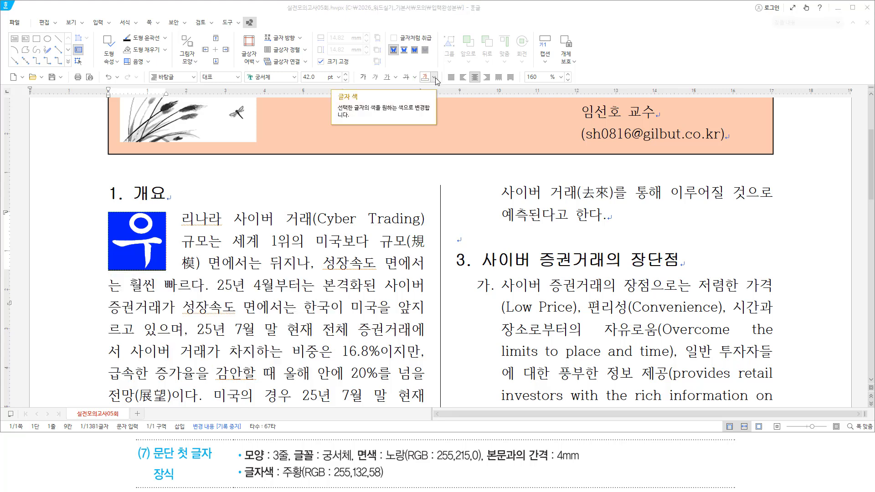
{"action": "left_click", "coordinate": [435, 78]}
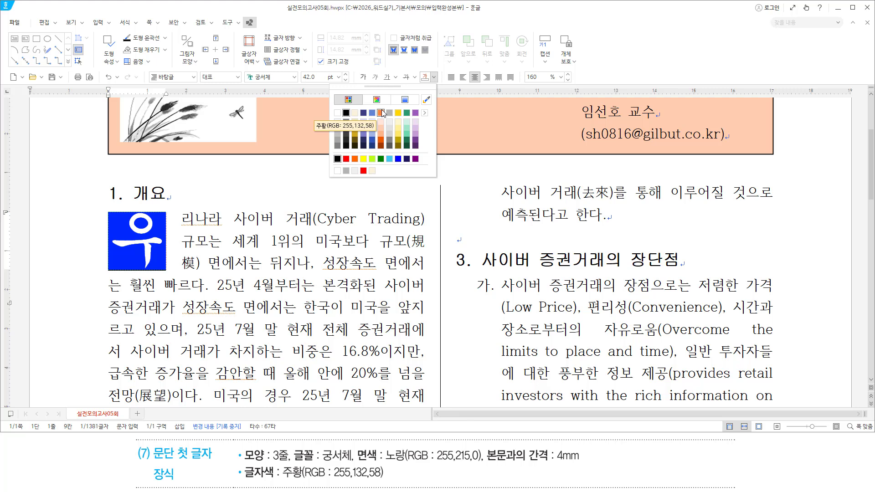
{"action": "left_click", "coordinate": [381, 113]}
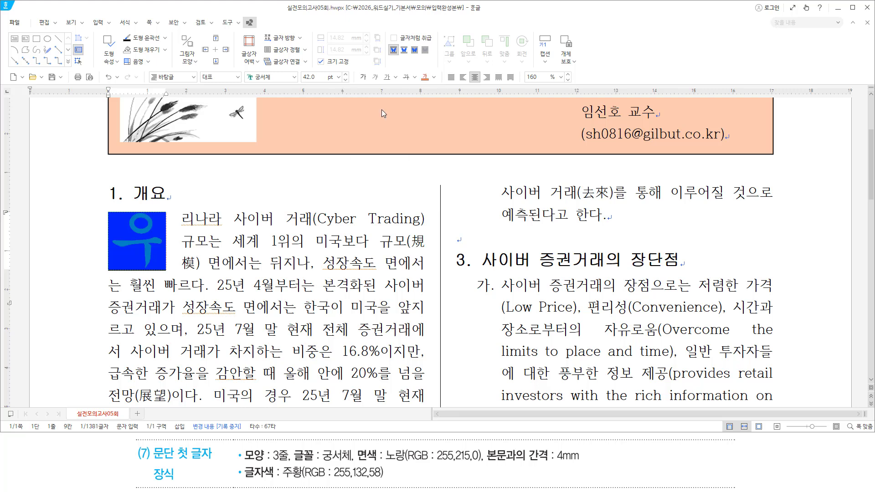
{"action": "left_click_drag", "start_coordinate": [181, 219], "coordinate": [400, 273]}
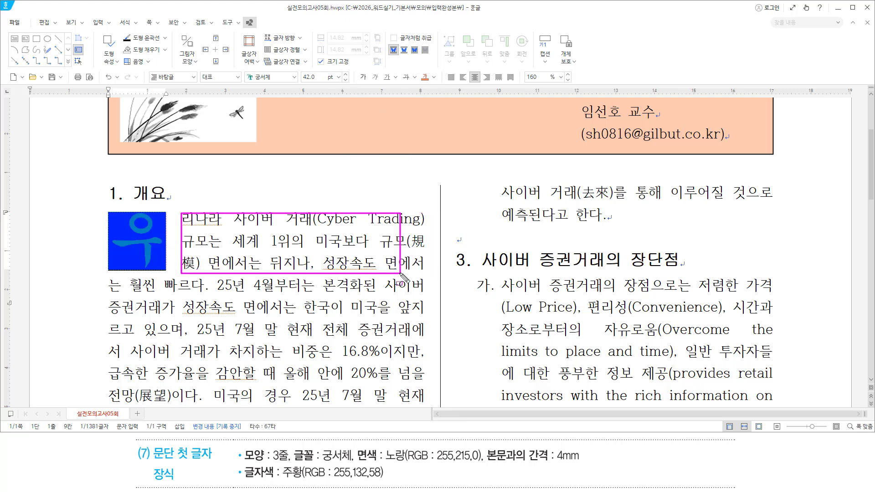
{"action": "left_click", "coordinate": [295, 238]}
Check the finished drop cap, then advance the slideshow to the next exam page
{"action": "left_click", "coordinate": [295, 237]}
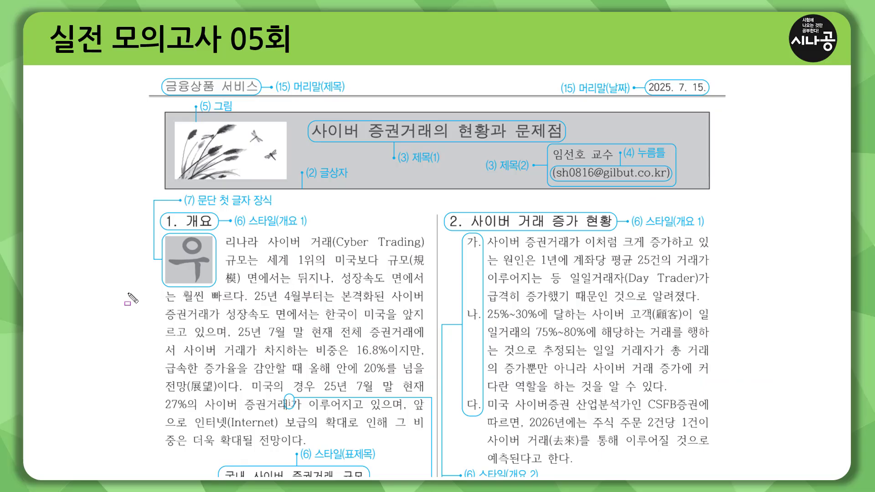
{"action": "left_click_drag", "start_coordinate": [127, 293], "coordinate": [424, 294]}
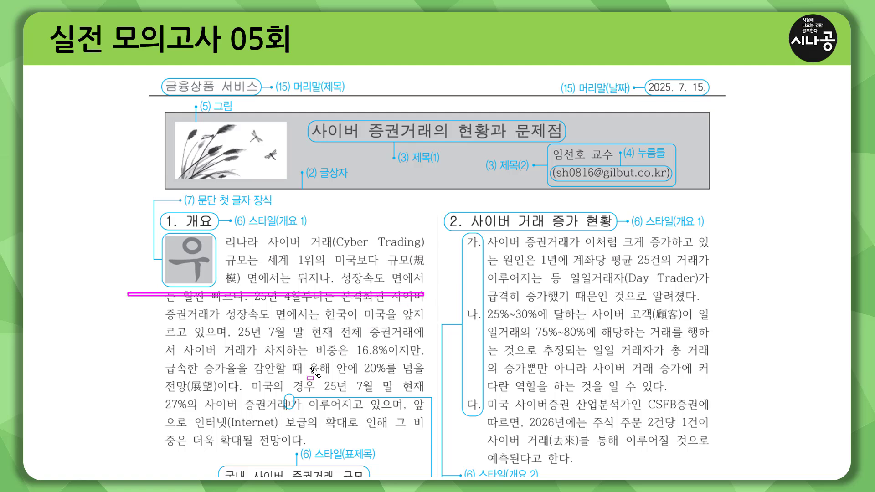
{"action": "mouse_move", "coordinate": [283, 393]}
{"action": "left_mouse_down"}
{"action": "mouse_move", "coordinate": [296, 411]}
{"action": "mouse_move", "coordinate": [430, 397]}
{"action": "mouse_move", "coordinate": [429, 467]}
{"action": "left_mouse_up"}
{"action": "key", "text": "e"}
{"action": "key", "text": "Right"}
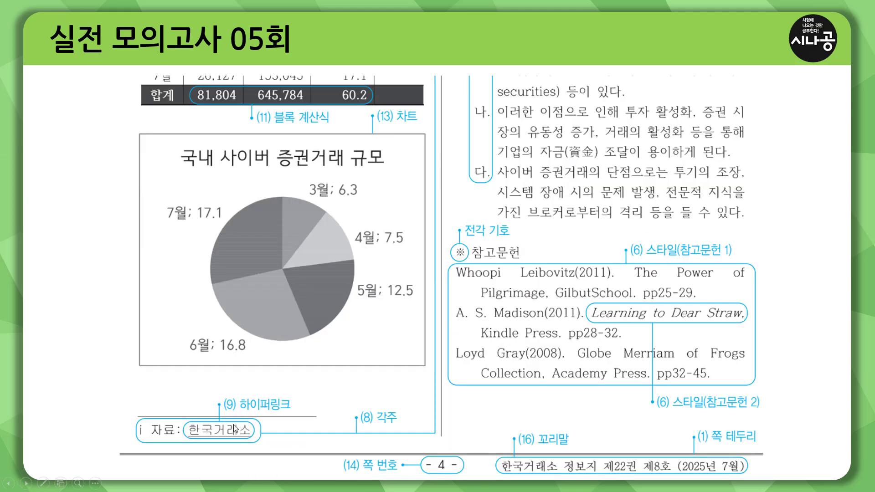
Reveal the footnote shortcut steps Ctrl+N, N and Shift+Esc on the slide
{"action": "mouse_move", "coordinate": [354, 408]}
{"action": "left_mouse_down"}
{"action": "mouse_move", "coordinate": [407, 408]}
{"action": "mouse_move", "coordinate": [408, 426]}
{"action": "left_mouse_up"}
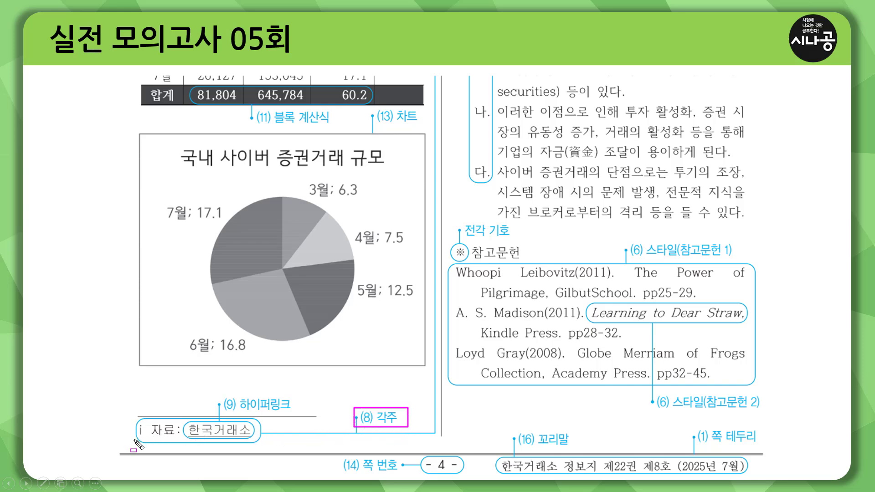
{"action": "left_click_drag", "start_coordinate": [138, 440], "coordinate": [259, 440]}
{"action": "left_click_drag", "start_coordinate": [187, 422], "coordinate": [257, 440]}
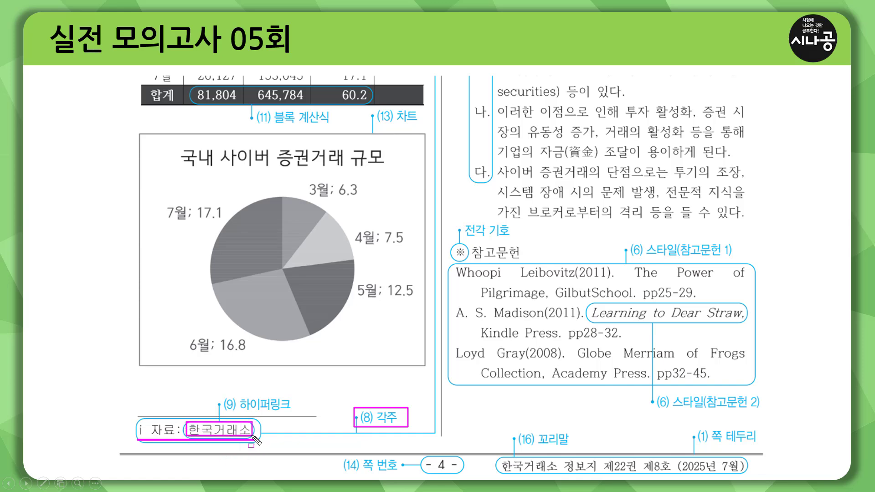
{"action": "mouse_move", "coordinate": [235, 411]}
{"action": "left_mouse_down"}
{"action": "mouse_move", "coordinate": [294, 412]}
{"action": "mouse_move", "coordinate": [293, 396]}
{"action": "left_mouse_up"}
{"action": "key", "text": "Escape"}
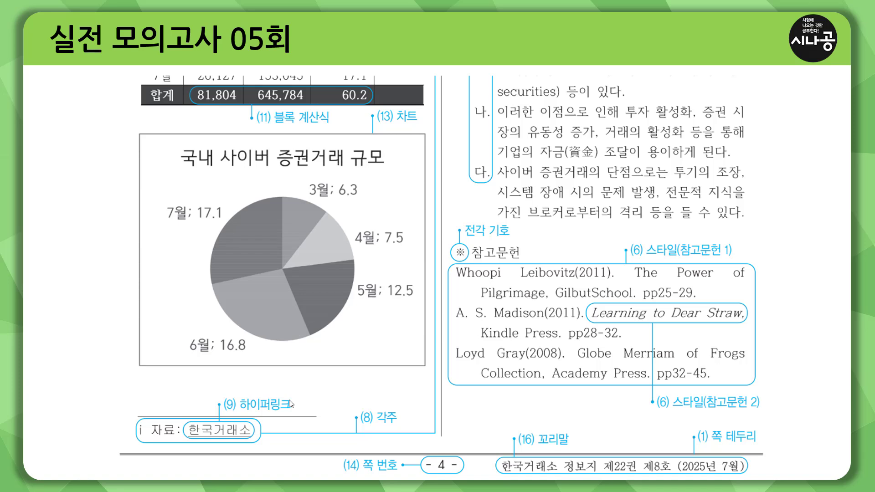
{"action": "left_click", "coordinate": [290, 400]}
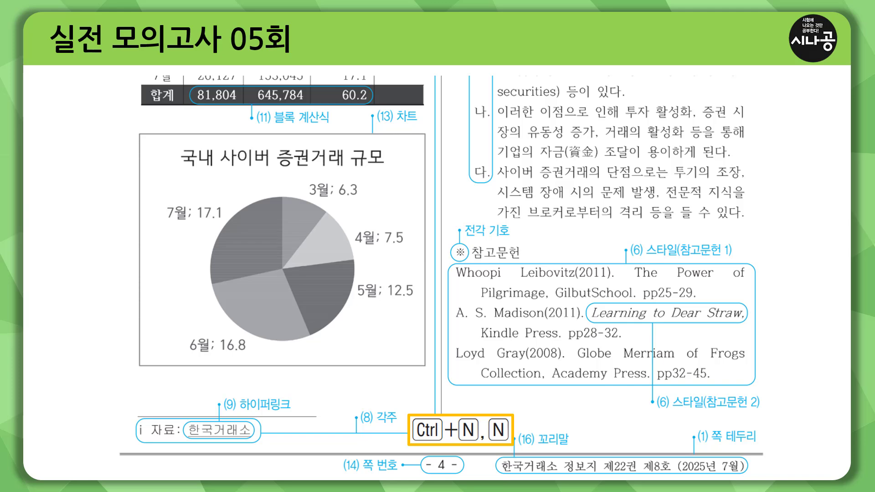
{"action": "key", "text": "Right"}
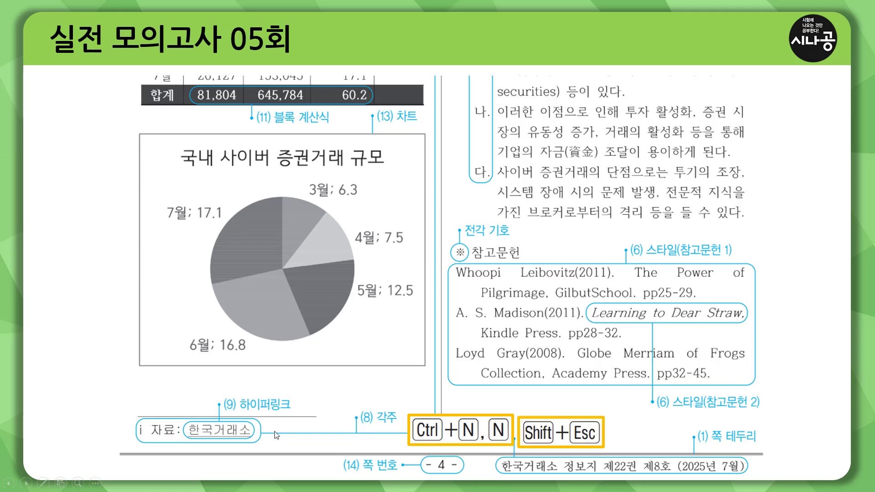
{"action": "key", "text": "ctrl+p"}
{"action": "left_click_drag", "start_coordinate": [189, 438], "coordinate": [248, 438]}
{"action": "key", "text": "e"}
Place the caret after 증권거래 in the 개요 paragraph to insert footnote 1)
{"action": "left_click", "coordinate": [176, 392]}
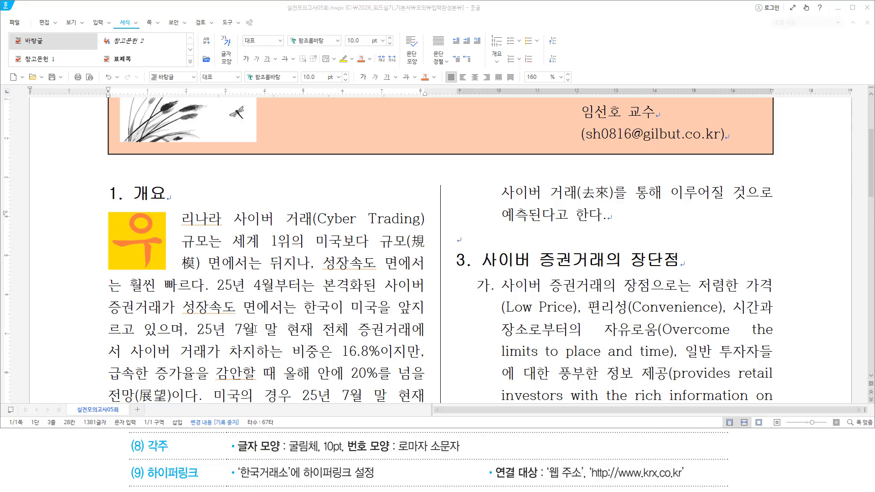
{"action": "scroll", "coordinate": [256, 328], "scroll_direction": "down", "scroll_amount": 2}
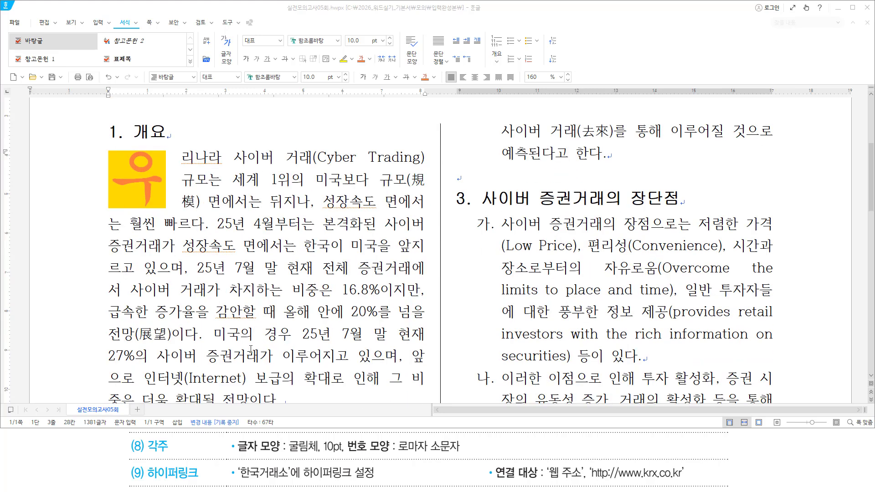
{"action": "left_click", "coordinate": [260, 356]}
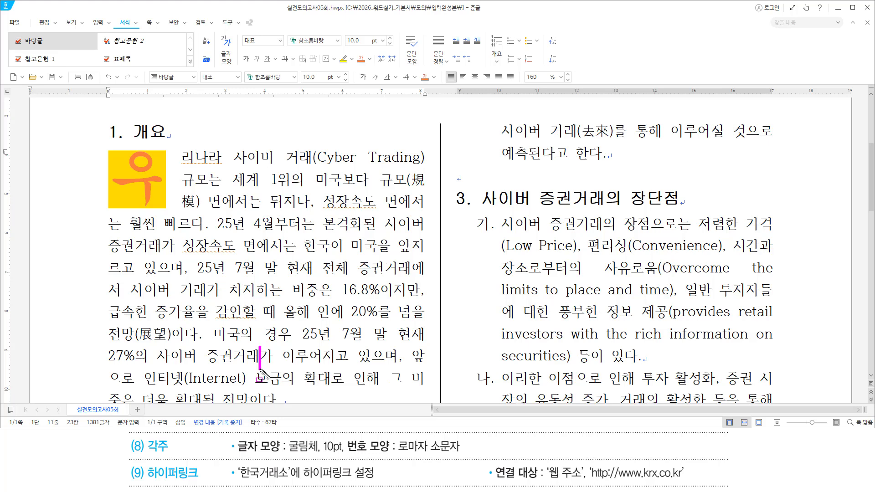
{"action": "key", "text": "Escape"}
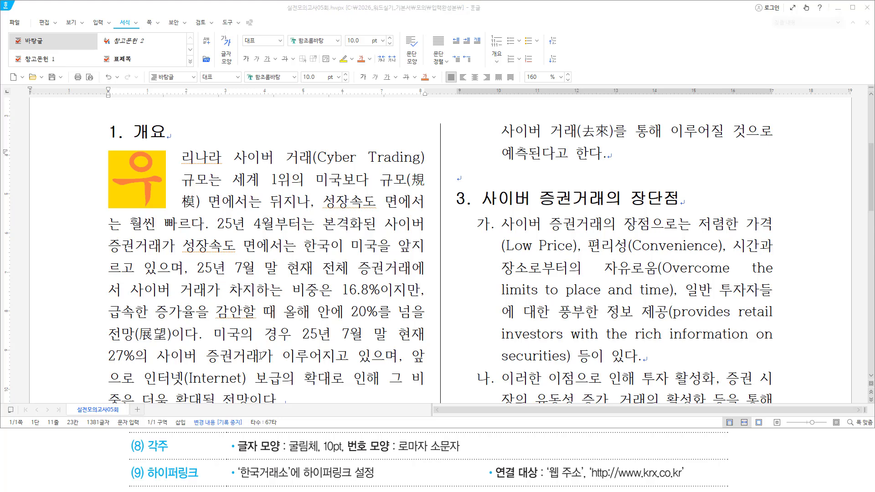
{"action": "left_click", "coordinate": [260, 356]}
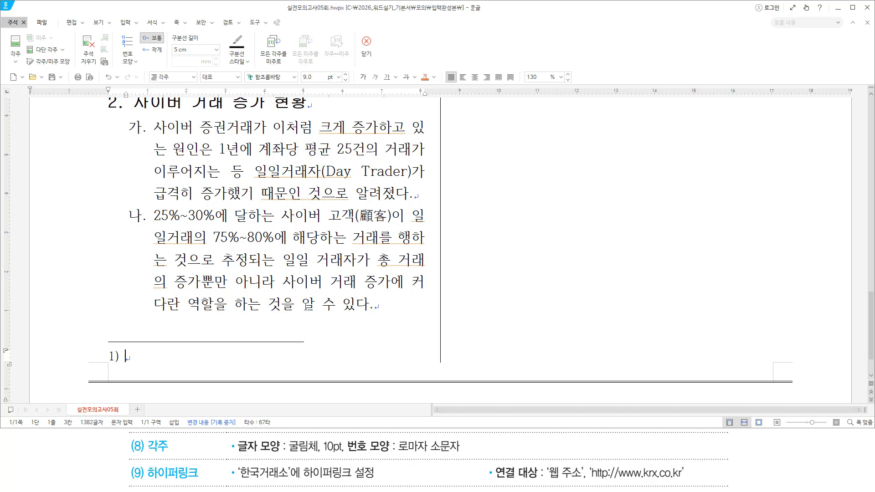
Type 자료: 한국거래소 as the footnote text and select the whole footnote line
{"action": "mouse_move", "coordinate": [126, 364]}
{"action": "left_mouse_down"}
{"action": "mouse_move", "coordinate": [126, 348]}
{"action": "mouse_move", "coordinate": [127, 367]}
{"action": "left_mouse_up"}
{"action": "key", "text": "Escape"}
{"action": "type", "text": "wkfy"}
{"action": "key", "text": "BackSpace"}
{"action": "key", "text": "BackSpace"}
{"action": "key", "text": "BackSpace"}
{"action": "key", "text": "BackSpace"}
{"action": "type", "text": "자료: 한국거래"}
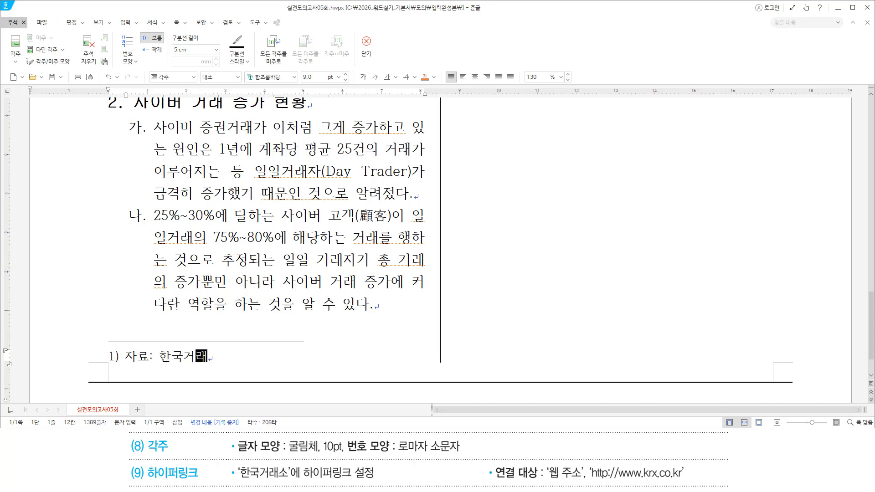
{"action": "type", "text": "소."}
{"action": "key", "text": "shift+Left"}
{"action": "left_click_drag", "start_coordinate": [235, 454], "coordinate": [345, 454]}
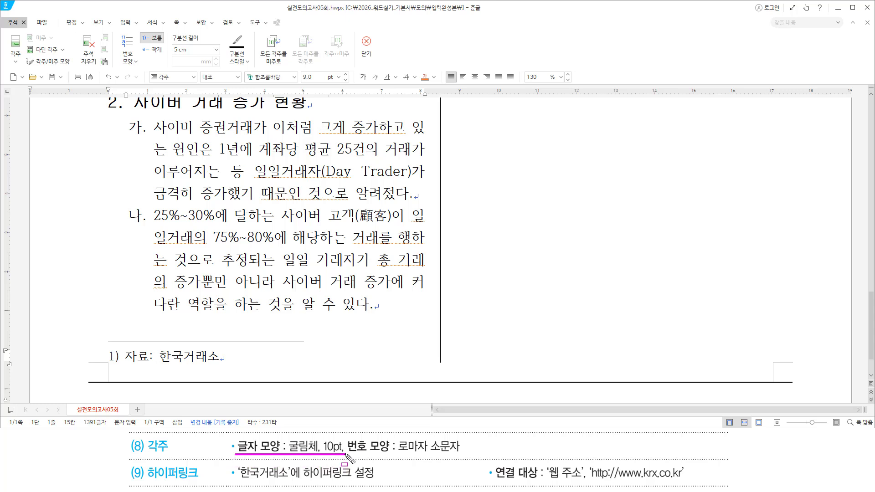
{"action": "left_click", "coordinate": [233, 355]}
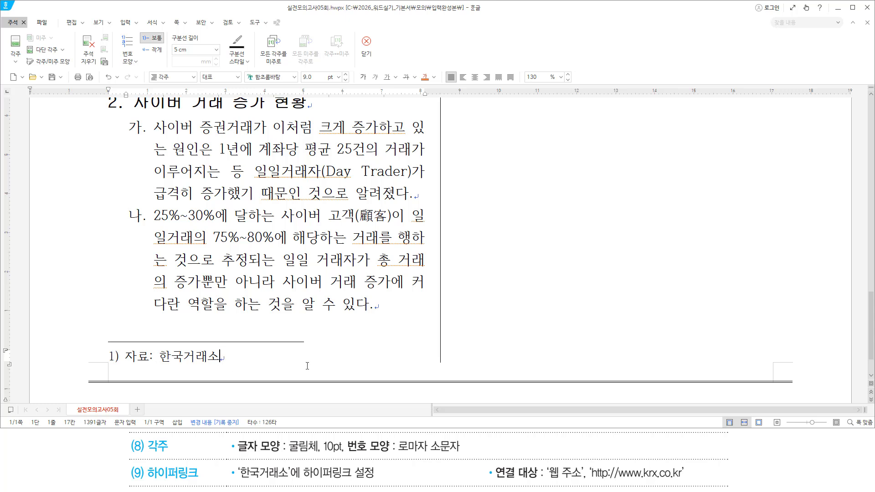
{"action": "key", "text": "Hangul"}
{"action": "key", "text": "shift+Home"}
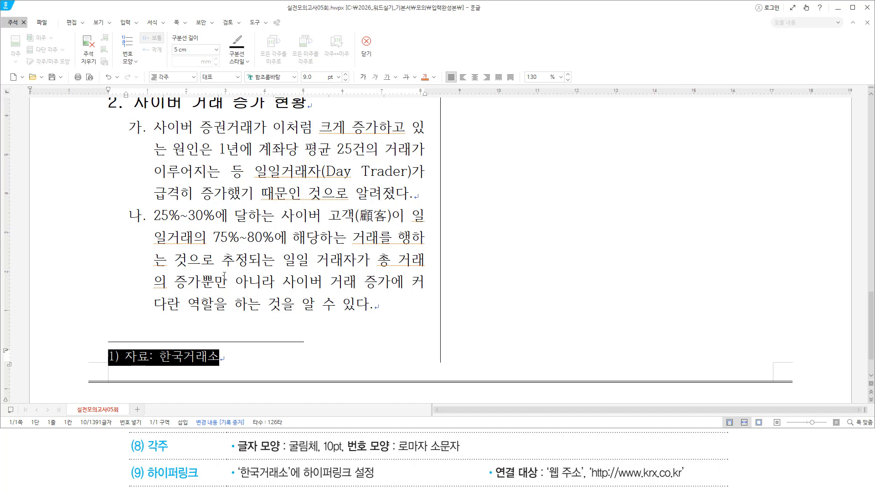
Format the footnote line as 굴림체 at 10 pt through 글자 모양 (Alt+L)
{"action": "key", "text": "alt+l"}
{"action": "type", "text": "굴"}
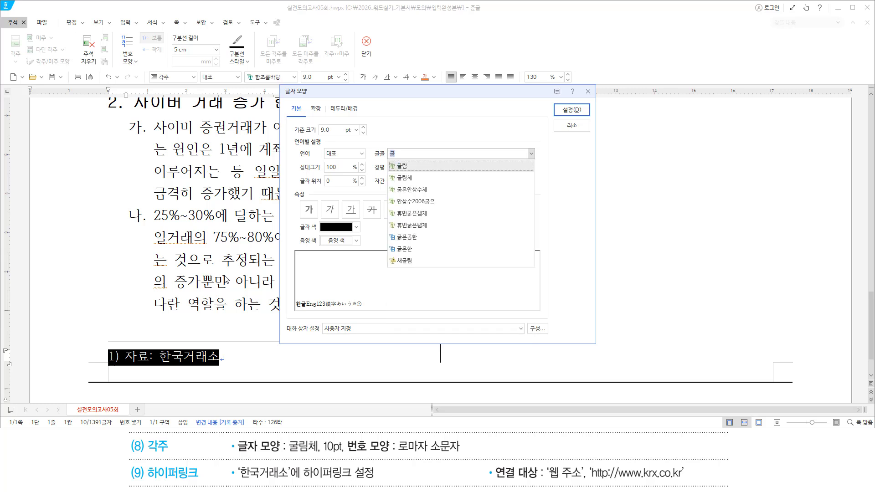
{"action": "type", "text": "림체"}
{"action": "key", "text": "Return"}
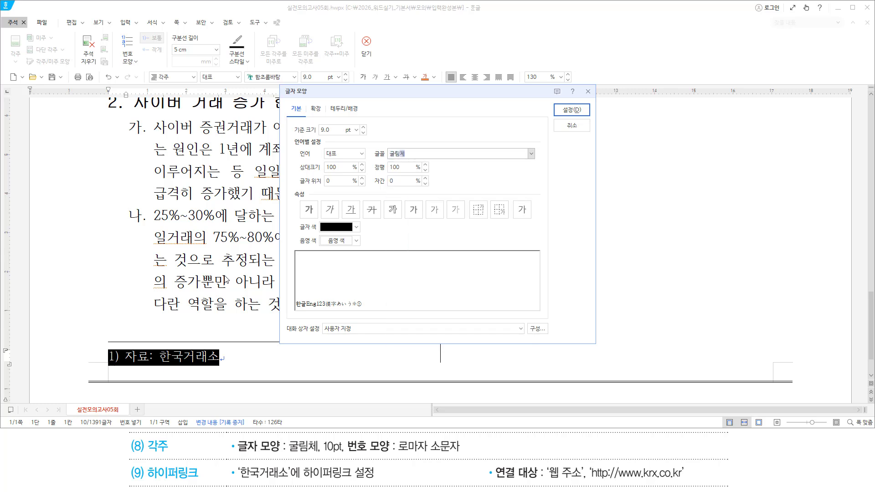
{"action": "key", "text": "alt"}
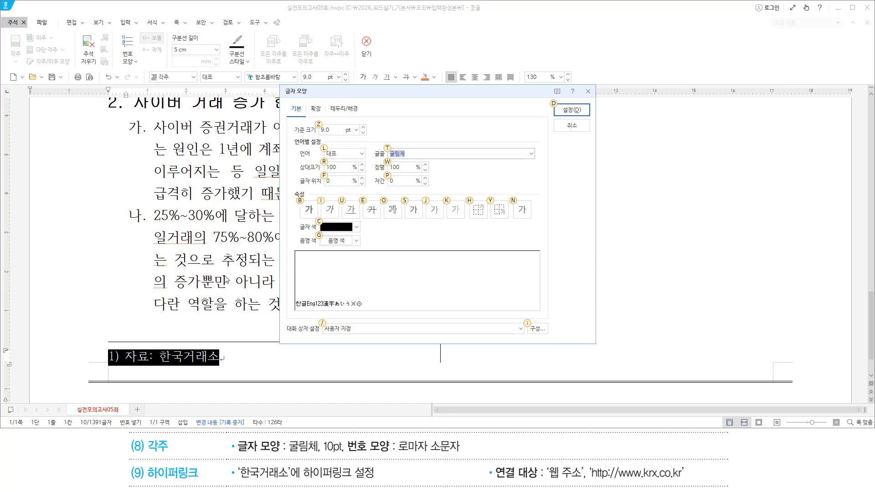
{"action": "type", "text": "z10"}
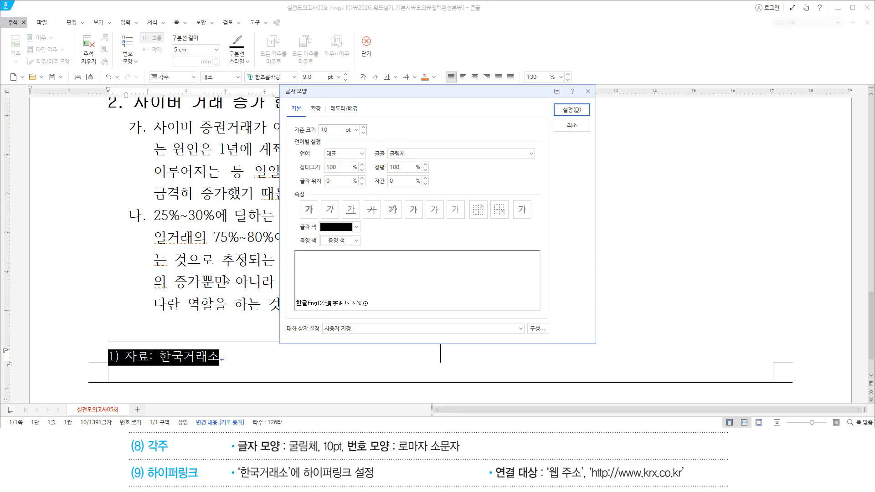
{"action": "key", "text": "Return"}
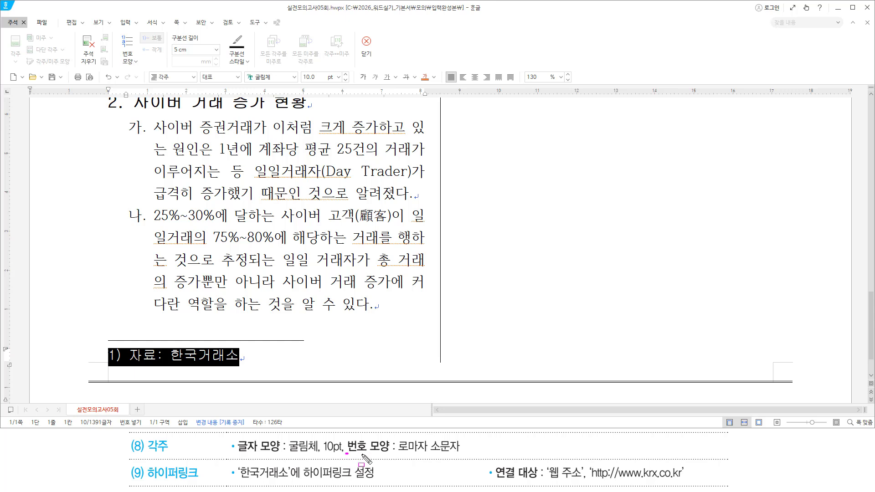
{"action": "left_click_drag", "start_coordinate": [362, 454], "coordinate": [459, 454]}
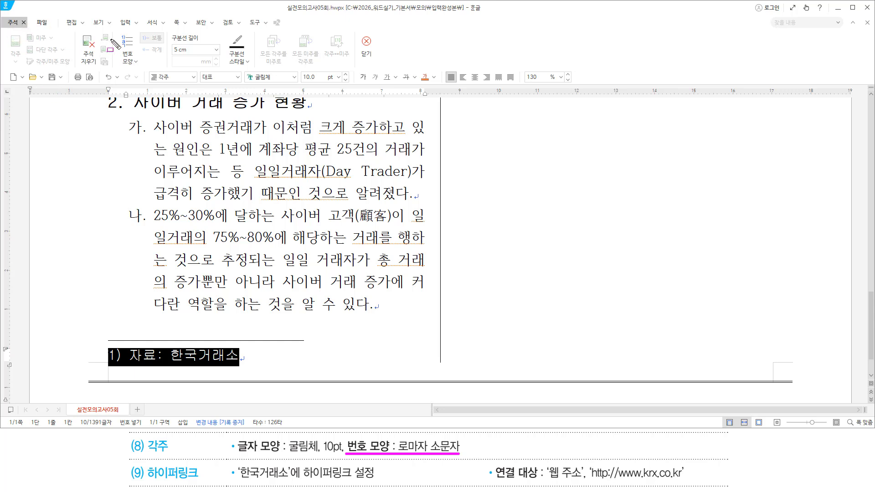
Switch footnote numbering to lowercase roman numerals (i, ii, iii)
{"action": "left_click_drag", "start_coordinate": [116, 35], "coordinate": [143, 69]}
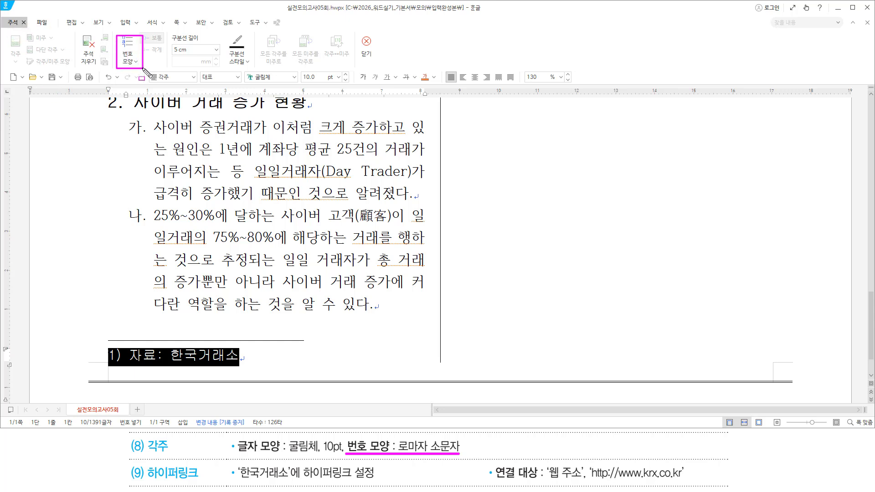
{"action": "left_click", "coordinate": [136, 64]}
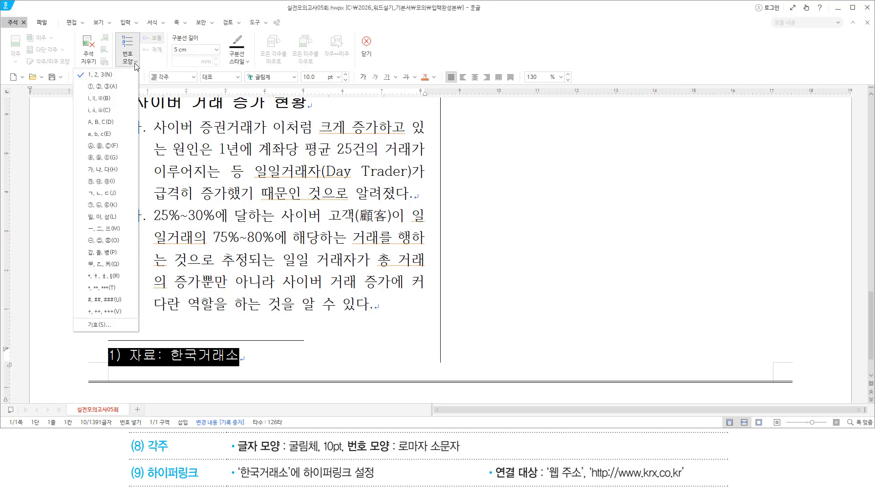
{"action": "left_click", "coordinate": [117, 111]}
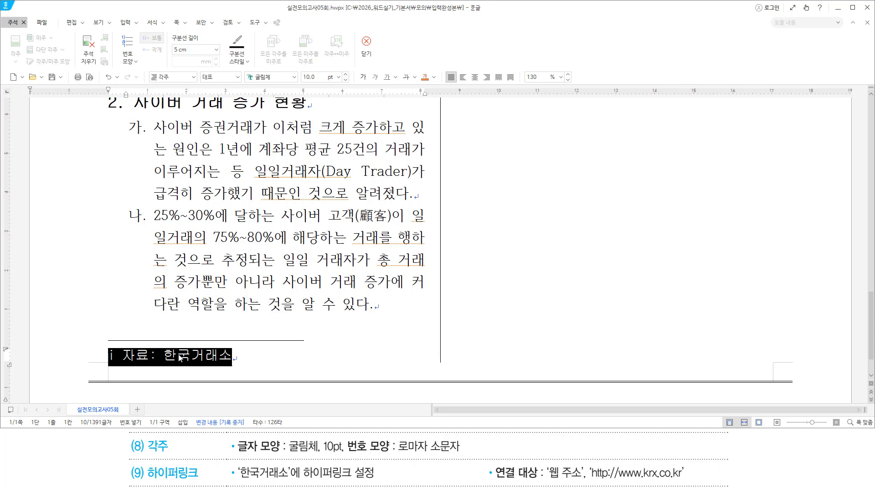
Try selecting the word 한국거래소 in the footnote, then deselect it
{"action": "left_click", "coordinate": [237, 356]}
{"action": "key", "text": "ctrl+shift+Left"}
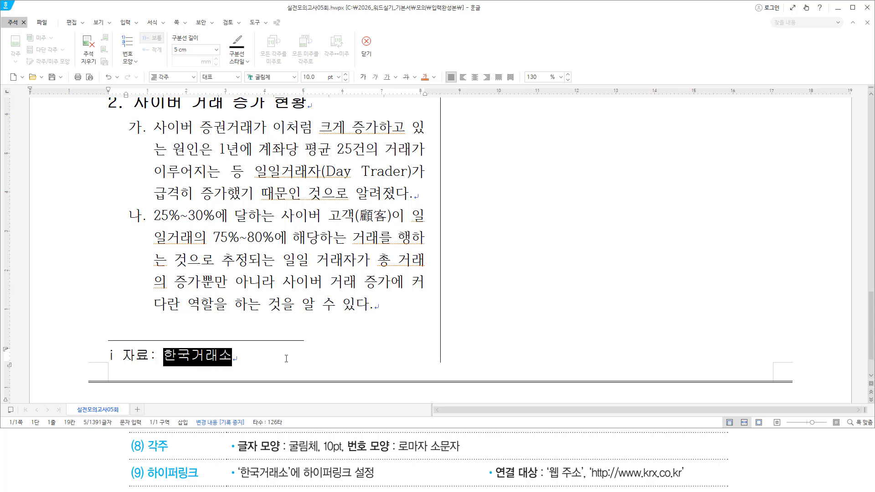
{"action": "left_click_drag", "start_coordinate": [286, 359], "coordinate": [157, 355]}
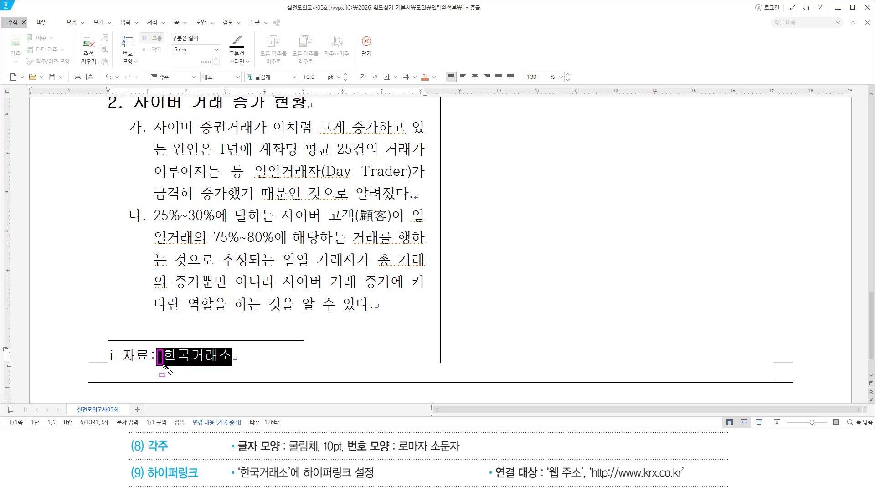
{"action": "left_click", "coordinate": [235, 355]}
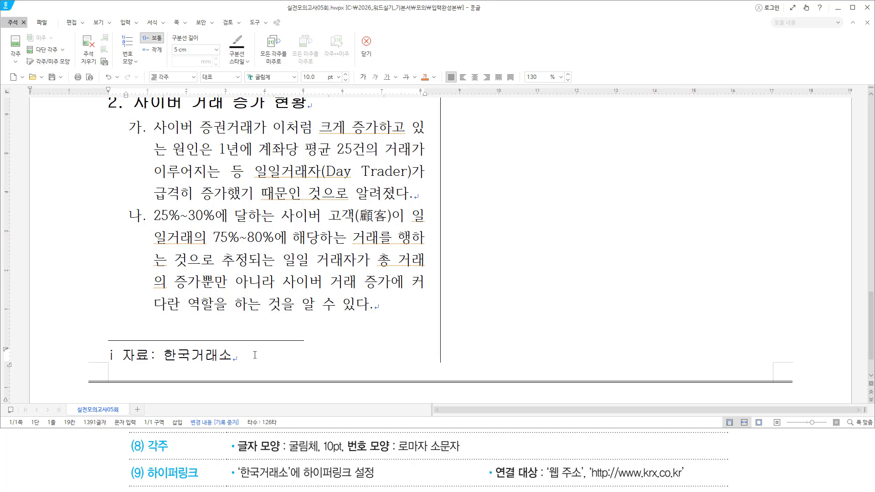
Select 한국거래소 in the footnote and open the 하이퍼링크 dialog with Ctrl+K, H
{"action": "key", "text": "shift+Home"}
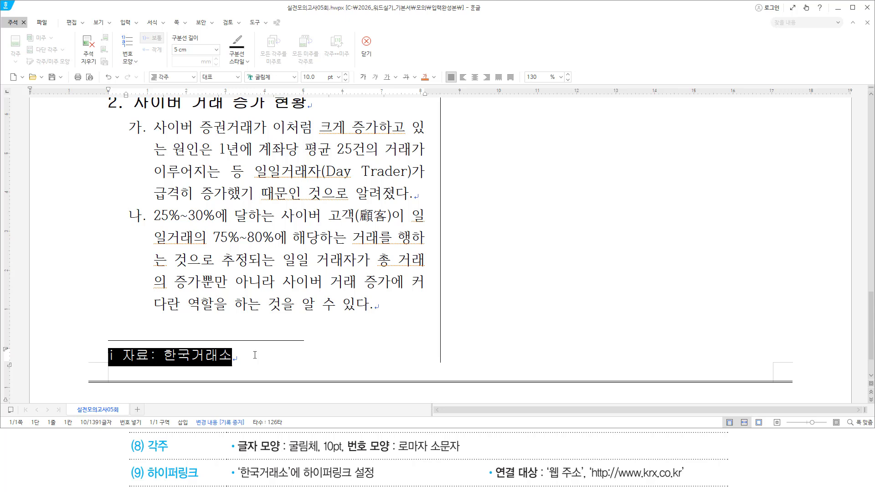
{"action": "left_click", "coordinate": [255, 355]}
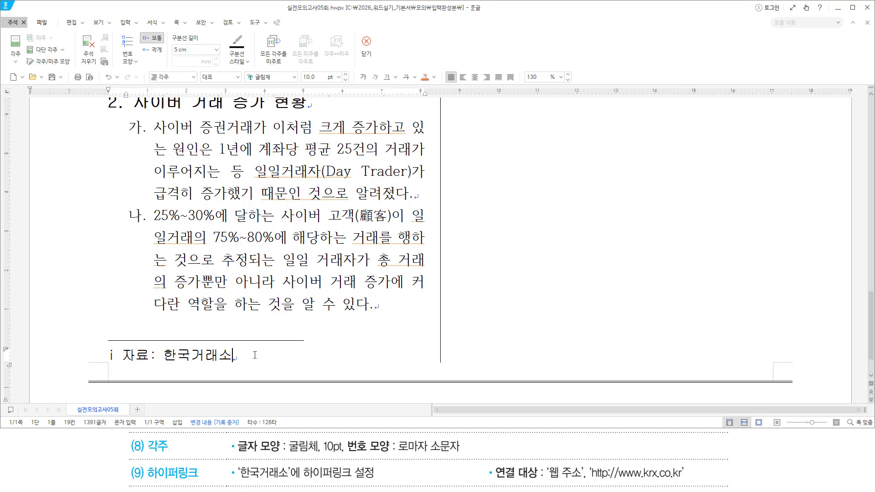
{"action": "key", "text": "Hangul"}
{"action": "key", "text": "ctrl+shift+Left"}
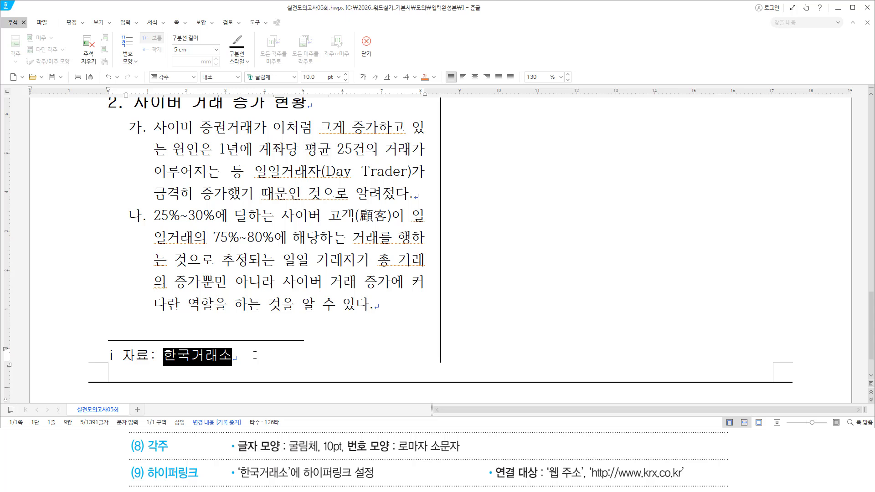
{"action": "key", "text": "ctrl+k"}
{"action": "key", "text": "h"}
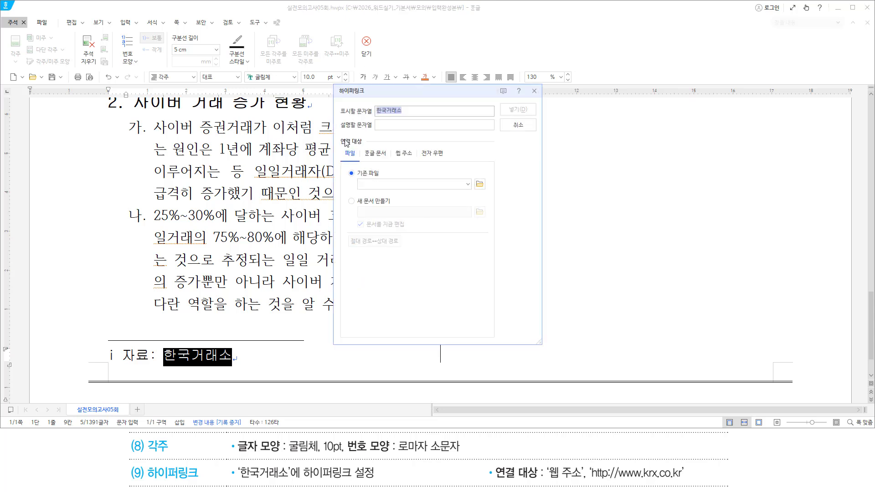
Choose 웹 주소 as the hyperlink's 연결 대상 in the 하이퍼링크 dialog
{"action": "left_click_drag", "start_coordinate": [340, 117], "coordinate": [407, 116]}
{"action": "left_click_drag", "start_coordinate": [239, 477], "coordinate": [371, 478]}
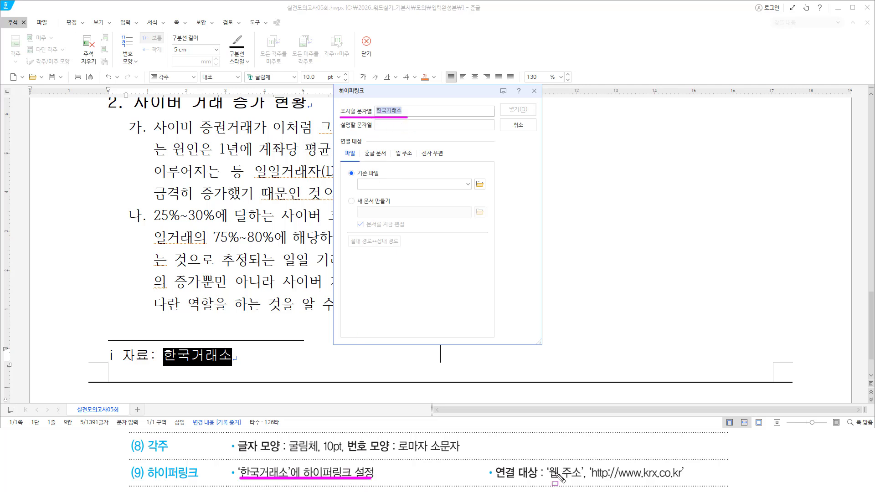
{"action": "left_click_drag", "start_coordinate": [543, 479], "coordinate": [588, 479]}
{"action": "left_click_drag", "start_coordinate": [336, 136], "coordinate": [418, 164]}
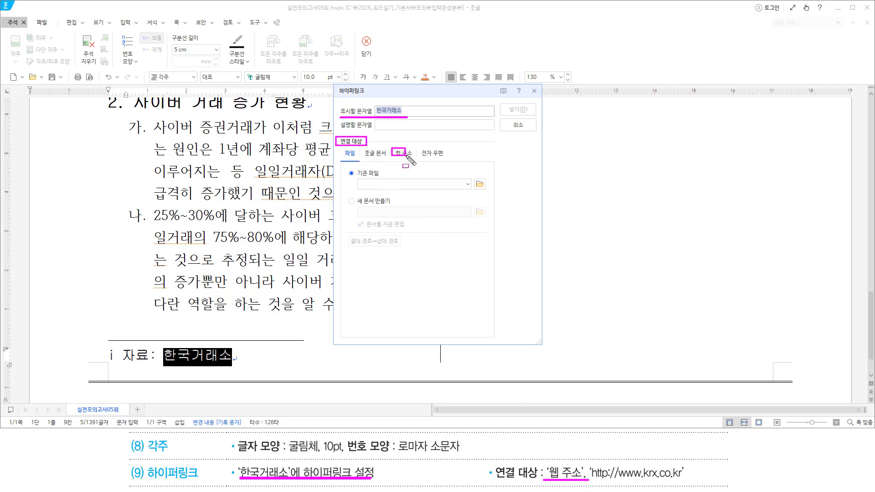
{"action": "left_click", "coordinate": [403, 153]}
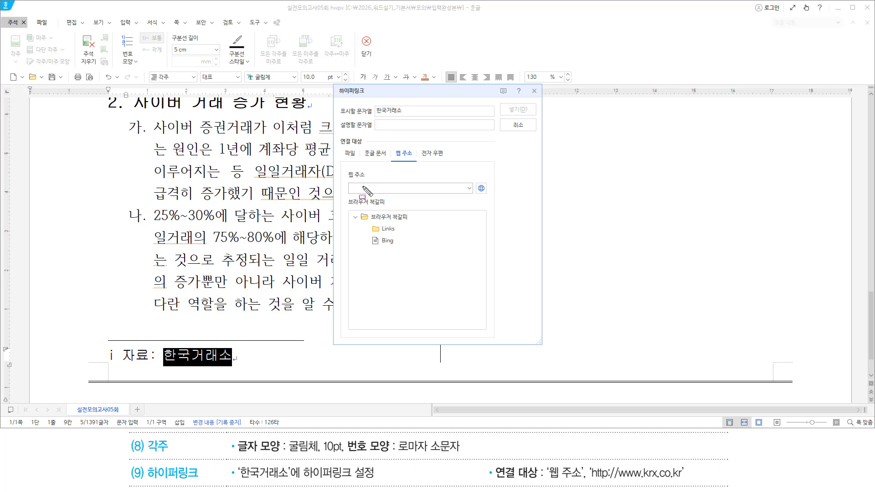
{"action": "left_click_drag", "start_coordinate": [349, 193], "coordinate": [408, 193]}
{"action": "left_click_drag", "start_coordinate": [590, 480], "coordinate": [685, 480]}
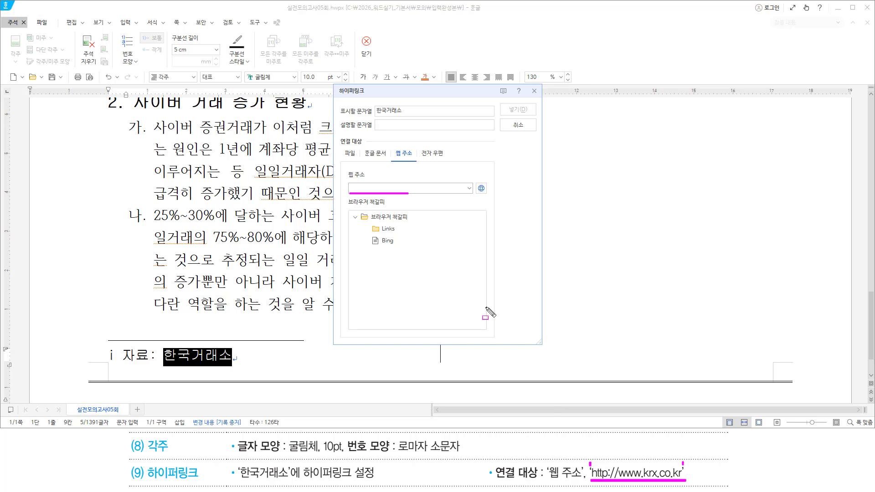
{"action": "key", "text": "Escape"}
{"action": "left_click", "coordinate": [394, 191]}
{"action": "type", "text": "ㅗ"}
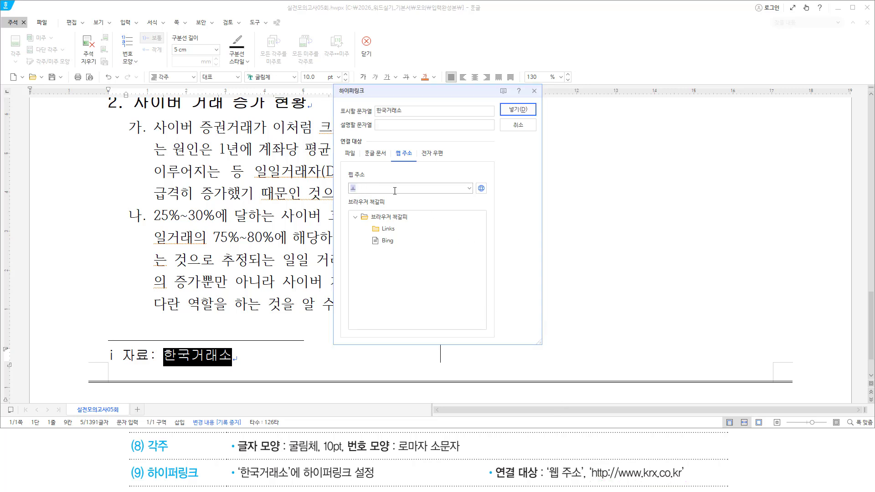
{"action": "key", "text": "BackSpace"}
{"action": "type", "text": "http://www.krx.co.kr"}
{"action": "left_click_drag", "start_coordinate": [589, 481], "coordinate": [683, 481]}
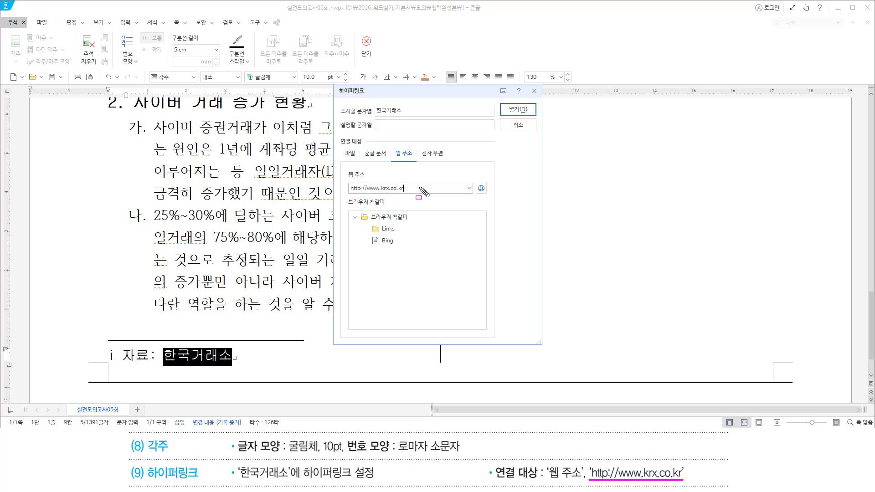
{"action": "key", "text": "Escape"}
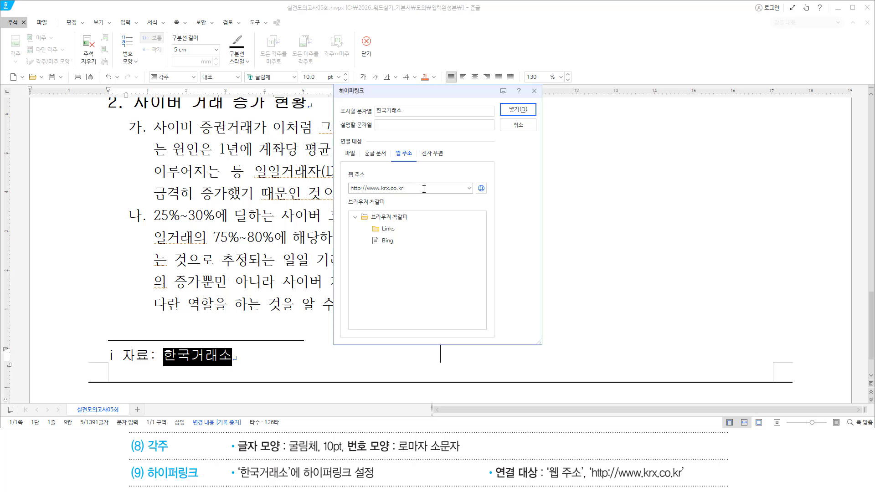
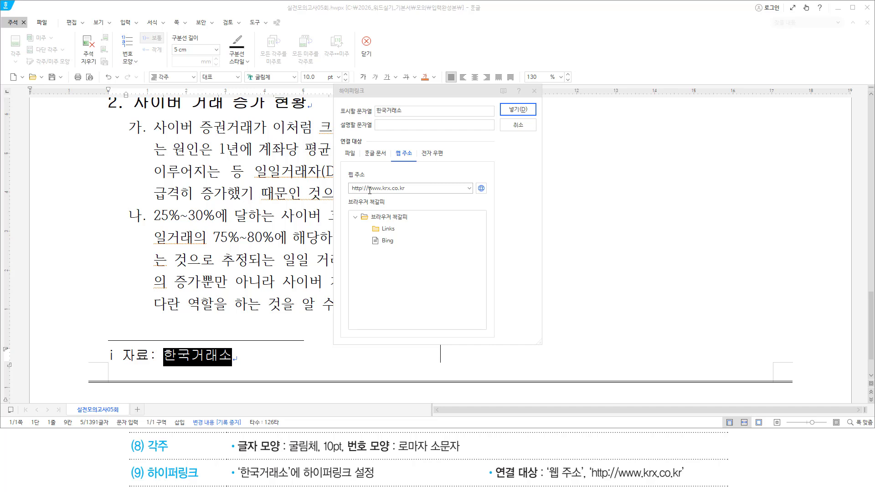
{"action": "left_click", "coordinate": [418, 188]}
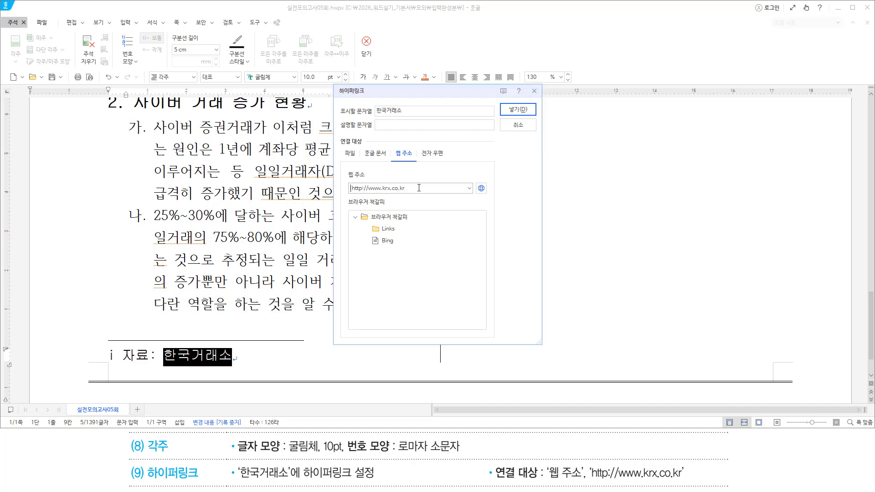
{"action": "key", "text": "Home"}
{"action": "left_click_drag", "start_coordinate": [592, 480], "coordinate": [678, 479]}
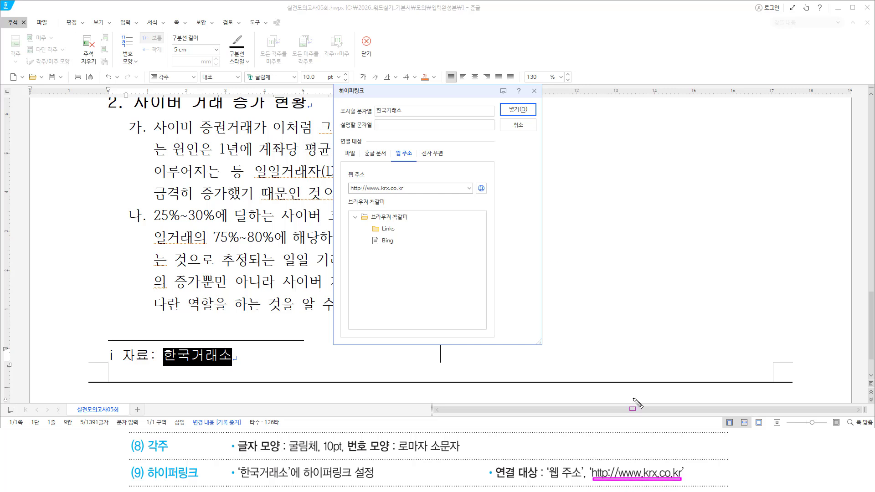
{"action": "left_click", "coordinate": [479, 156]}
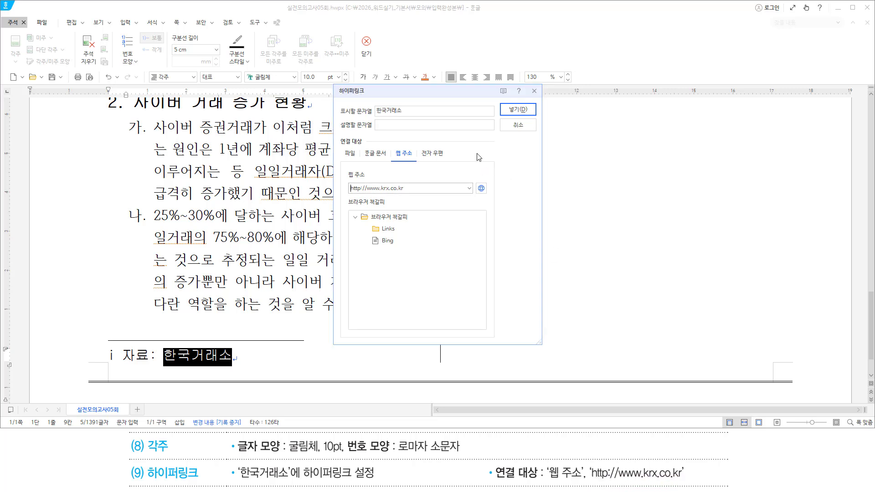
{"action": "key", "text": "Return"}
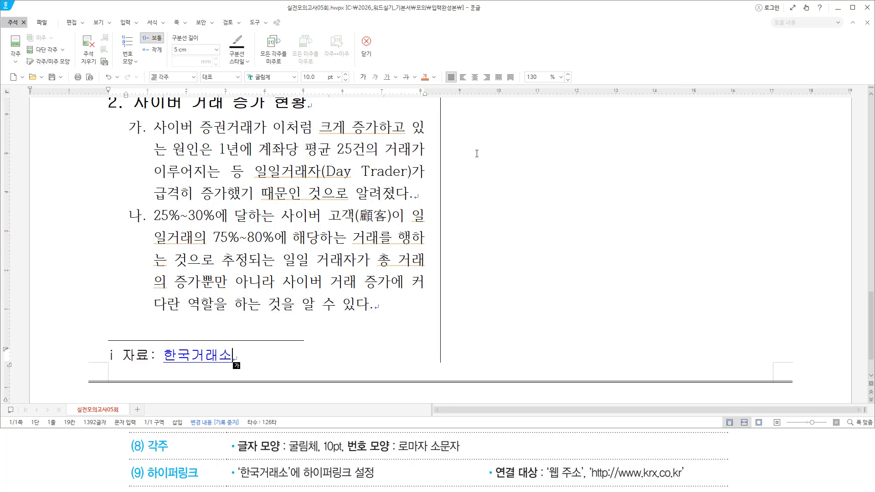
Leave footnote editing and put the cursor in the body text after 가
{"action": "key", "text": "shift+Escape"}
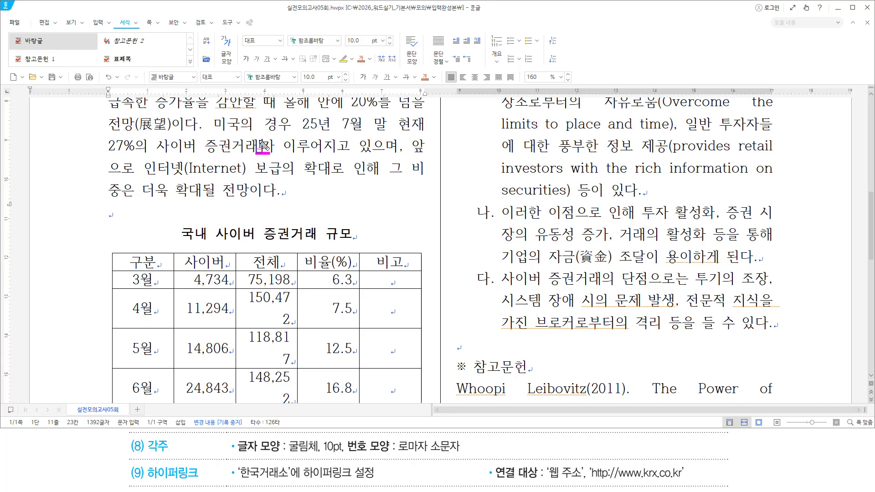
{"action": "key", "text": "Escape"}
{"action": "left_click", "coordinate": [278, 155]}
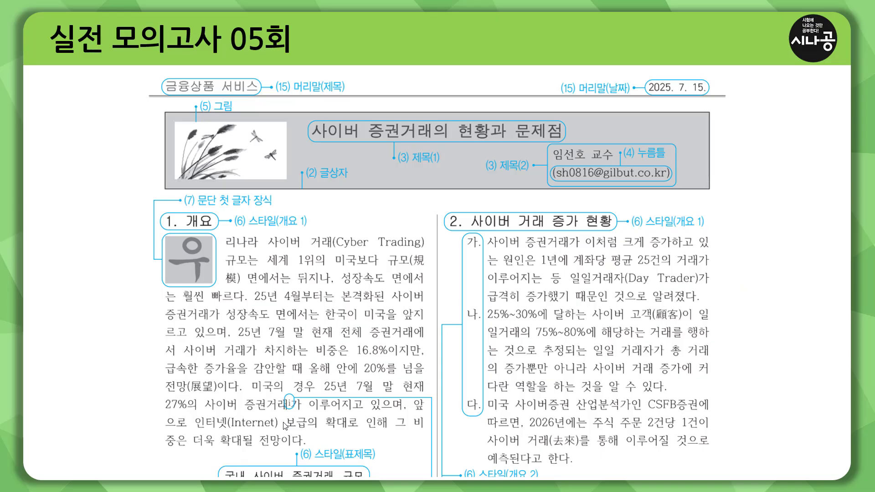
Underline the footnote-mark sentence on the reference page, erase it, and advance
{"action": "left_click_drag", "start_coordinate": [160, 413], "coordinate": [429, 414]}
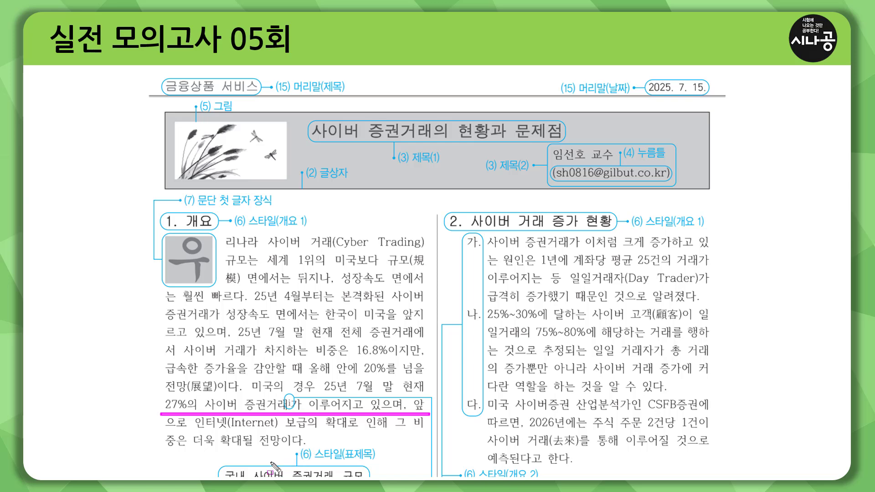
{"action": "key", "text": "Escape"}
{"action": "left_click", "coordinate": [284, 359]}
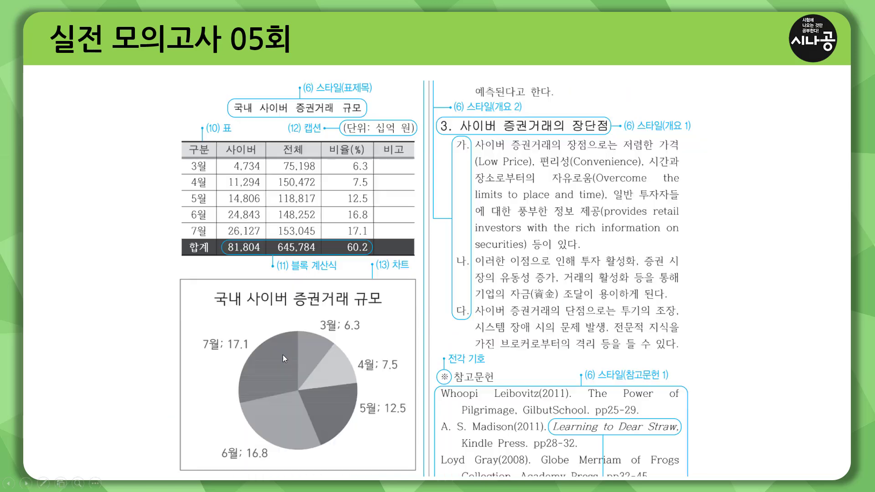
Outline the table with the pen, erase it, and move to the 단축키 slide
{"action": "key", "text": "ctrl+p"}
{"action": "mouse_move", "coordinate": [169, 116]}
{"action": "left_mouse_down"}
{"action": "mouse_move", "coordinate": [264, 145]}
{"action": "mouse_move", "coordinate": [421, 148]}
{"action": "mouse_move", "coordinate": [420, 275]}
{"action": "left_mouse_up"}
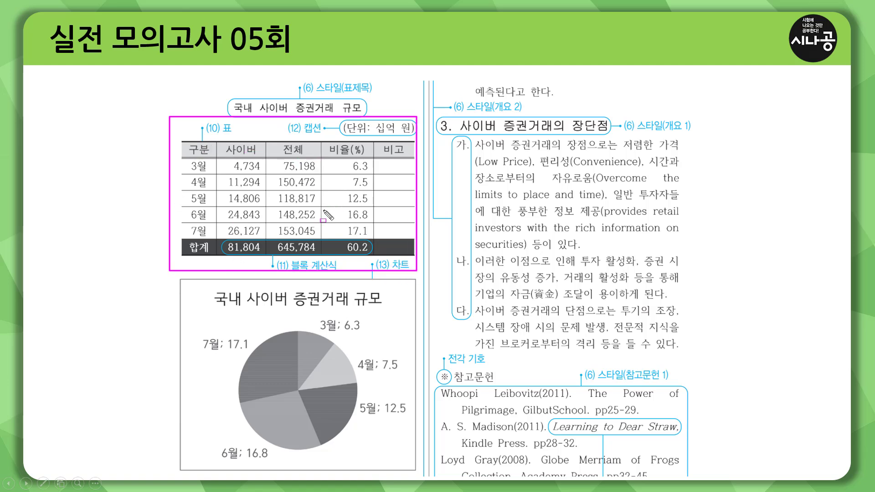
{"action": "key", "text": "e"}
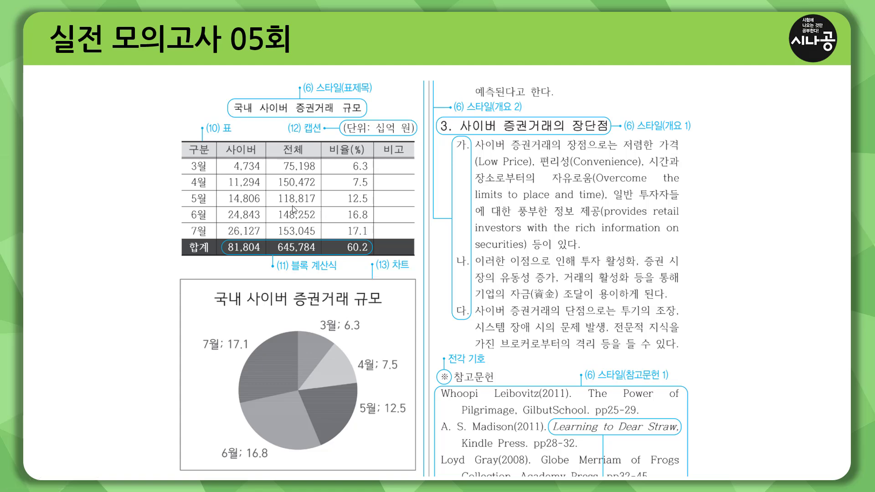
{"action": "left_click", "coordinate": [292, 210]}
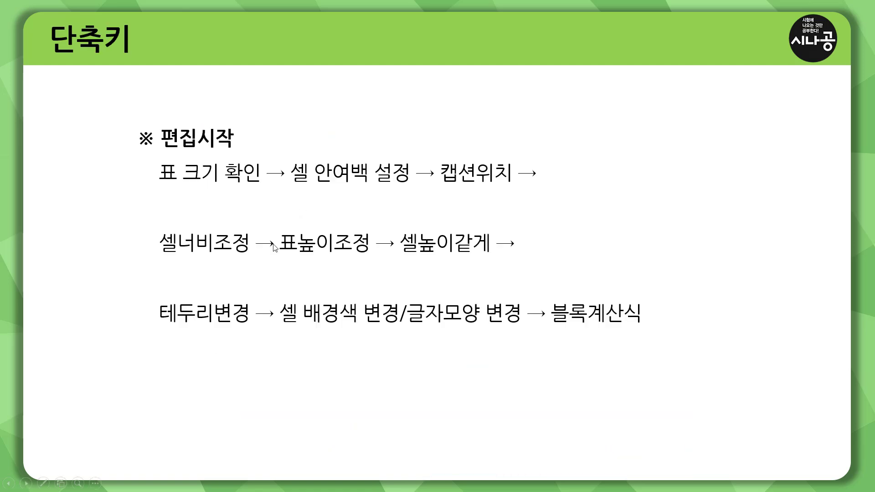
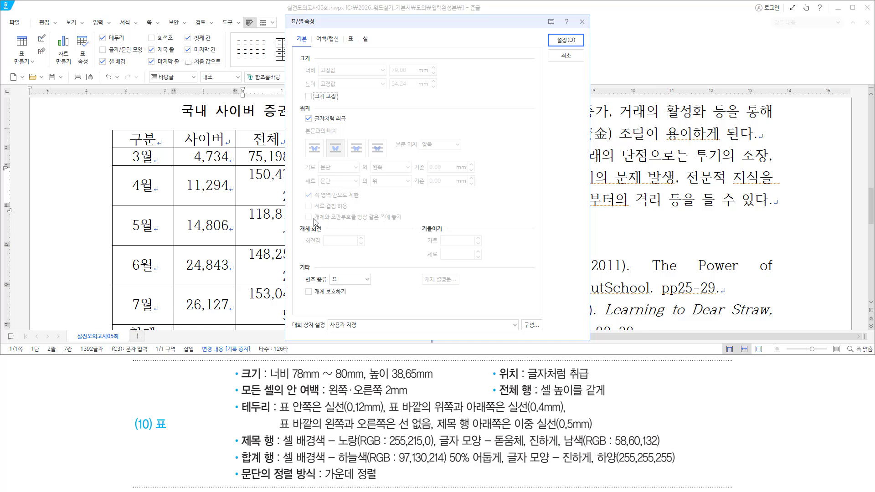
Bring up the 표 tab, where all-cell inner margins read 1.80 mm left and right
{"action": "mouse_move", "coordinate": [287, 17]}
{"action": "left_mouse_down"}
{"action": "mouse_move", "coordinate": [301, 28]}
{"action": "mouse_move", "coordinate": [323, 28]}
{"action": "left_mouse_up"}
{"action": "left_click_drag", "start_coordinate": [270, 378], "coordinate": [363, 378]}
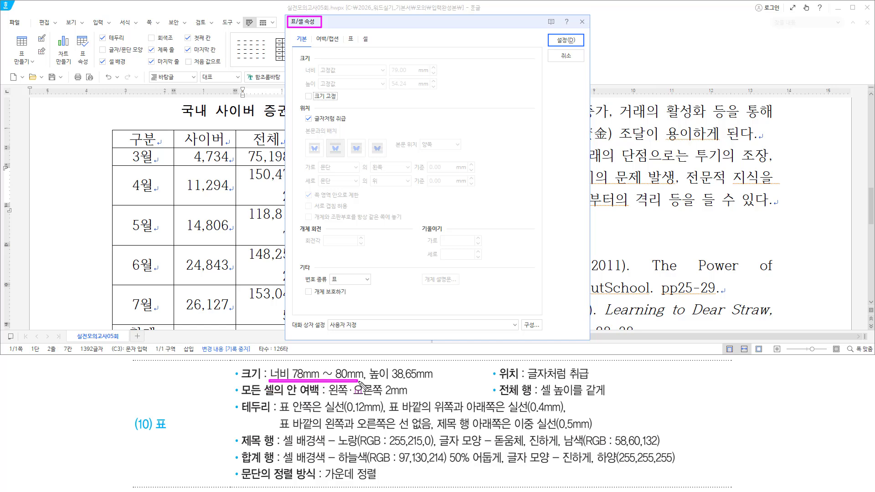
{"action": "mouse_move", "coordinate": [389, 74]}
{"action": "left_mouse_down"}
{"action": "mouse_move", "coordinate": [407, 74]}
{"action": "mouse_move", "coordinate": [390, 64]}
{"action": "left_mouse_up"}
{"action": "left_click_drag", "start_coordinate": [389, 89], "coordinate": [411, 90]}
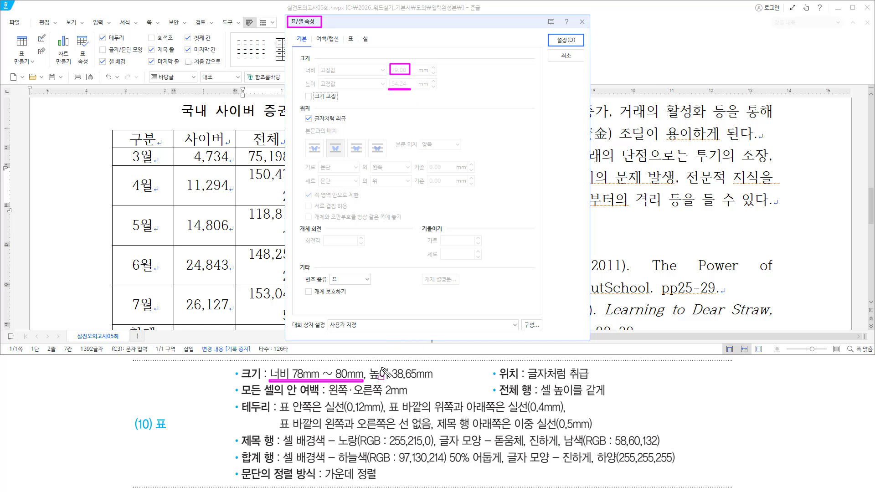
{"action": "left_click_drag", "start_coordinate": [367, 366], "coordinate": [438, 381]}
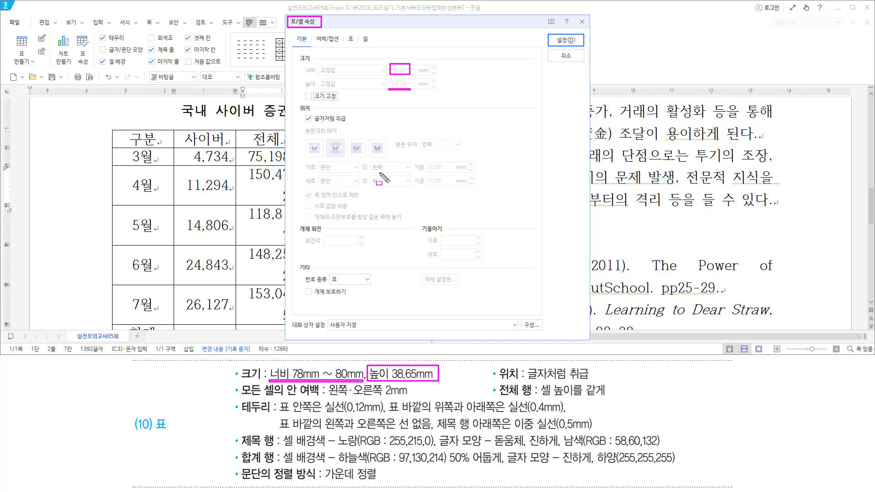
{"action": "left_click_drag", "start_coordinate": [496, 381], "coordinate": [590, 381]}
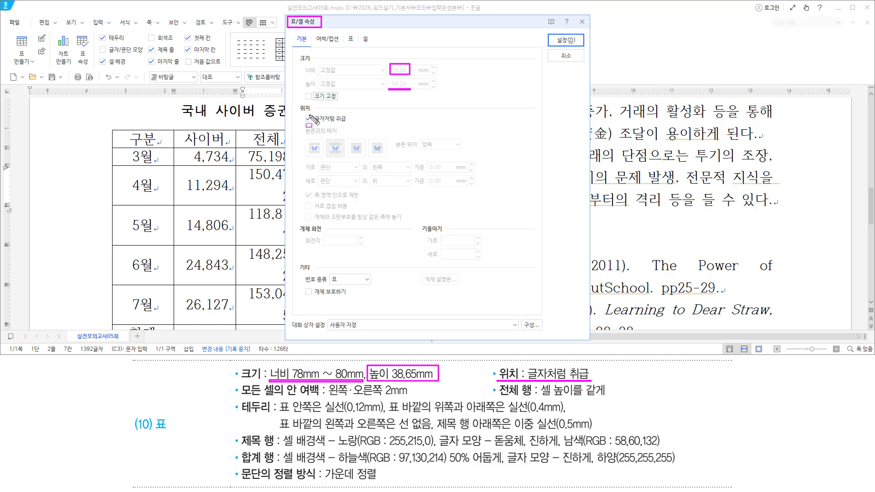
{"action": "left_click_drag", "start_coordinate": [297, 124], "coordinate": [351, 125]}
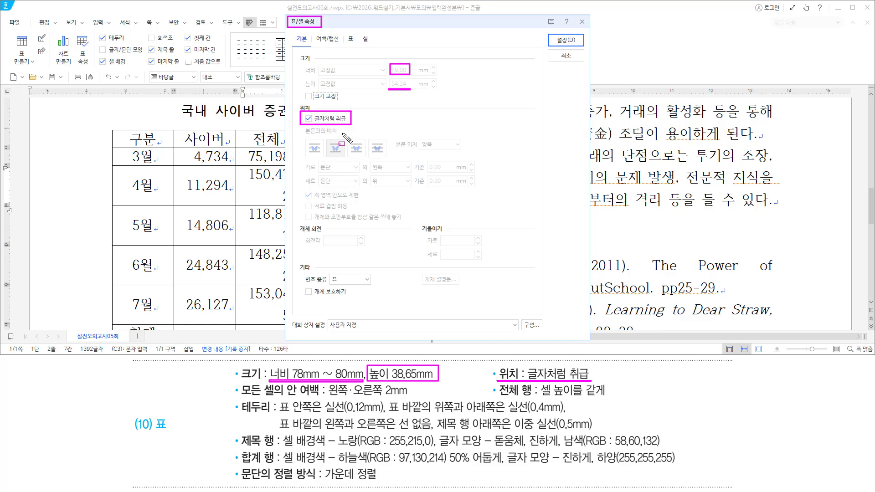
{"action": "left_click_drag", "start_coordinate": [241, 398], "coordinate": [318, 398]}
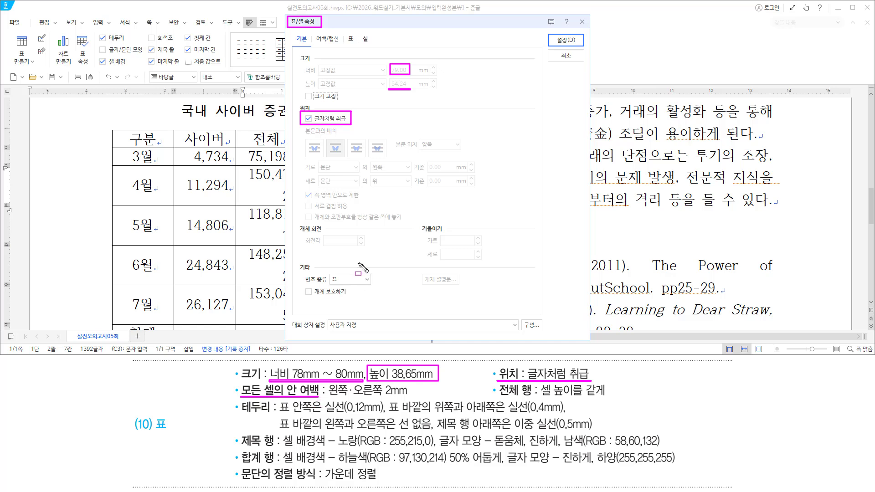
{"action": "left_click_drag", "start_coordinate": [344, 32], "coordinate": [358, 47]}
{"action": "key", "text": "Escape"}
{"action": "left_click", "coordinate": [350, 42]}
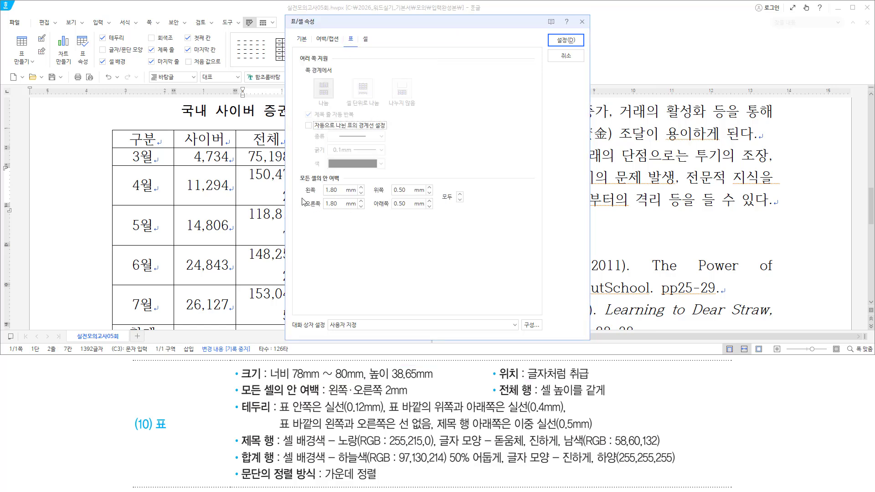
Change the all-cell left and right inner margins from 1.80 to 2 mm
{"action": "left_click_drag", "start_coordinate": [294, 173], "coordinate": [349, 183]}
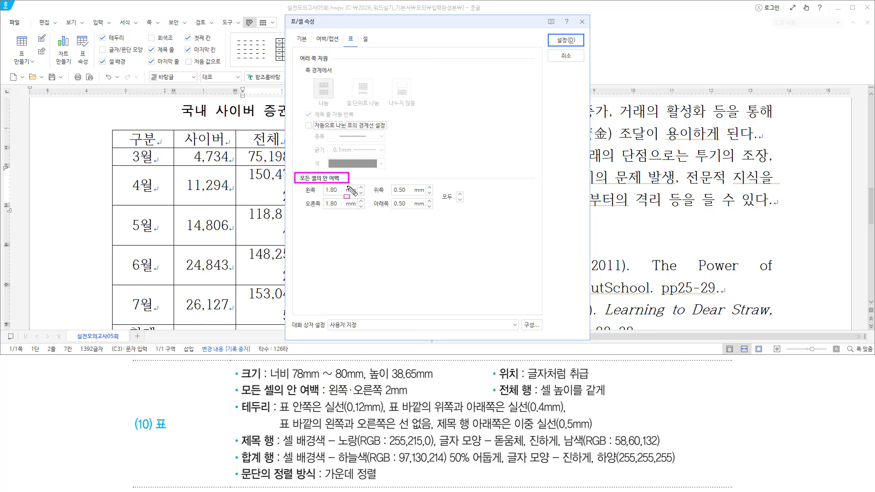
{"action": "left_click_drag", "start_coordinate": [240, 398], "coordinate": [323, 397]}
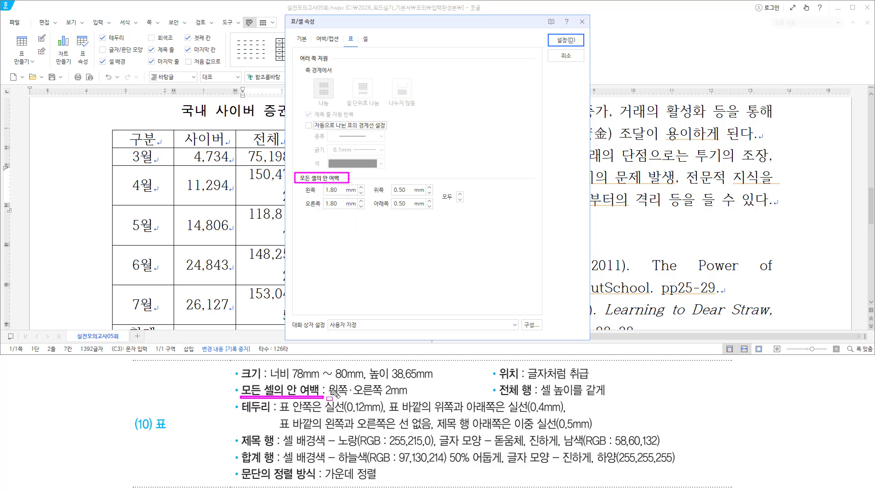
{"action": "mouse_move", "coordinate": [327, 381]}
{"action": "left_mouse_down"}
{"action": "mouse_move", "coordinate": [411, 404]}
{"action": "mouse_move", "coordinate": [414, 397]}
{"action": "left_mouse_up"}
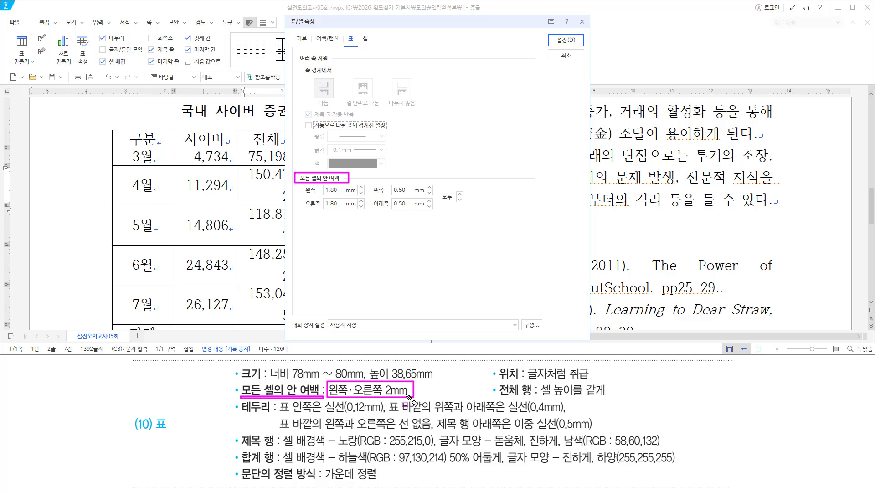
{"action": "double_click", "coordinate": [338, 192]}
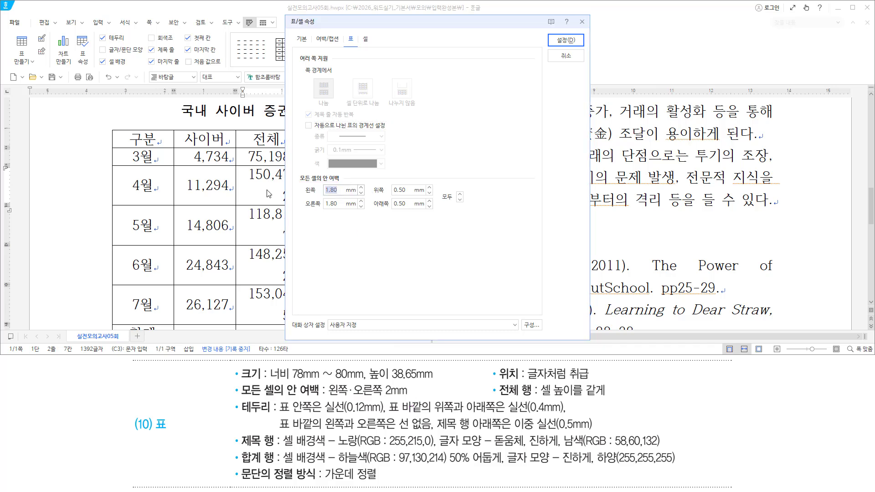
{"action": "type", "text": "2"}
{"action": "double_click", "coordinate": [330, 203]}
{"action": "type", "text": "2"}
{"action": "left_click_drag", "start_coordinate": [294, 170], "coordinate": [349, 219]}
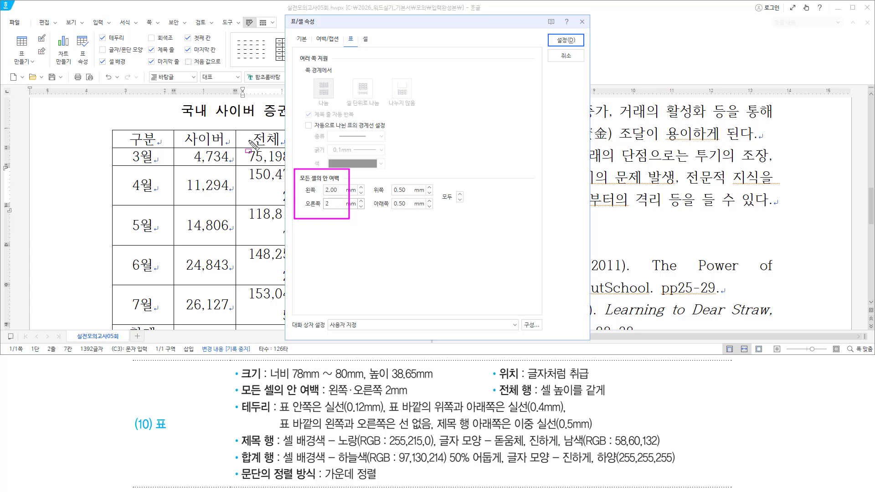
{"action": "mouse_move", "coordinate": [314, 31]}
{"action": "left_mouse_down"}
{"action": "mouse_move", "coordinate": [321, 43]}
{"action": "mouse_move", "coordinate": [342, 45]}
{"action": "left_mouse_up"}
{"action": "left_click", "coordinate": [332, 40]}
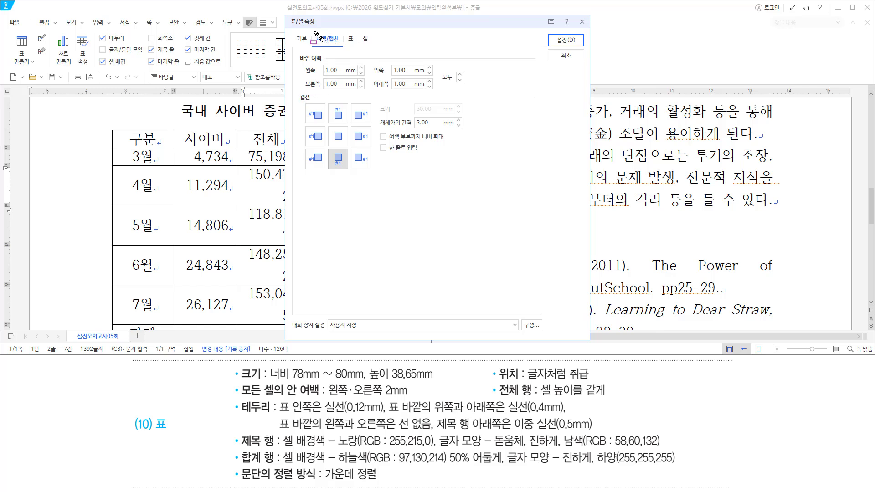
Position the caption at top centre above the table and apply the table settings
{"action": "left_click_drag", "start_coordinate": [313, 31], "coordinate": [346, 42]}
{"action": "left_click_drag", "start_coordinate": [294, 92], "coordinate": [378, 176]}
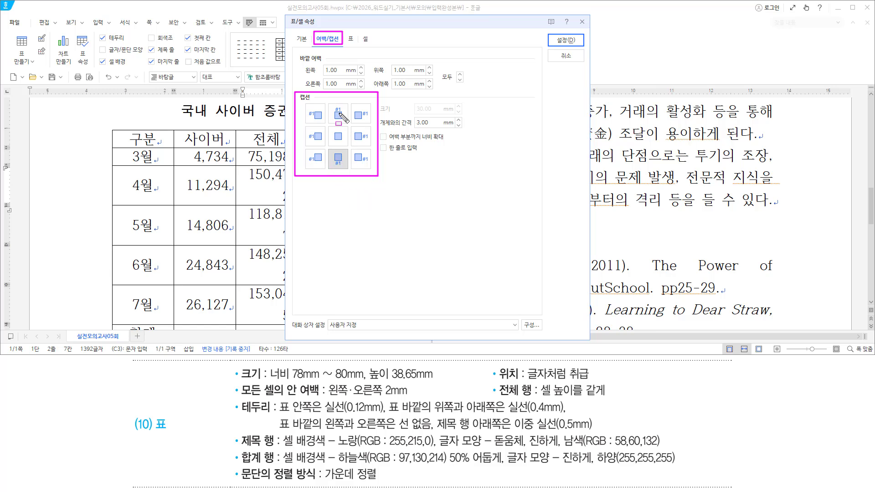
{"action": "left_click_drag", "start_coordinate": [328, 102], "coordinate": [347, 123]}
{"action": "left_click", "coordinate": [339, 114]}
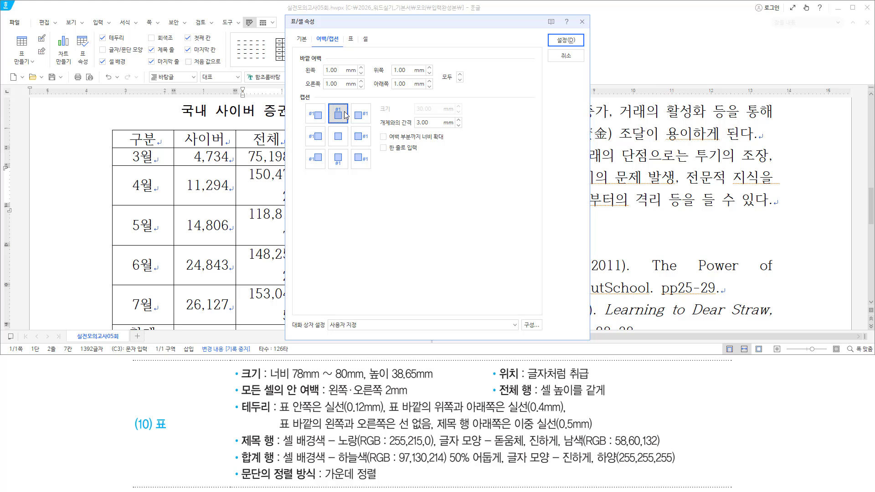
{"action": "left_click_drag", "start_coordinate": [547, 33], "coordinate": [588, 52]}
{"action": "left_click", "coordinate": [564, 41]}
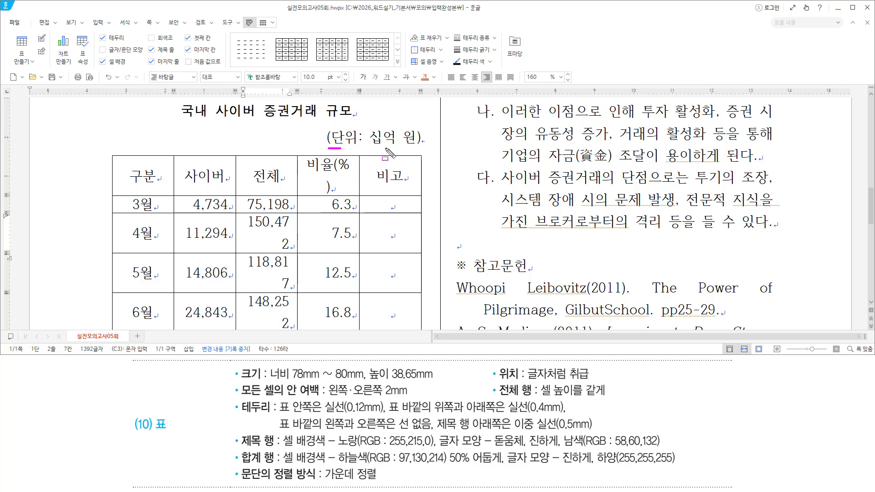
Put the caret back inside the table and look over its rows and columns
{"action": "left_click_drag", "start_coordinate": [327, 148], "coordinate": [420, 148]}
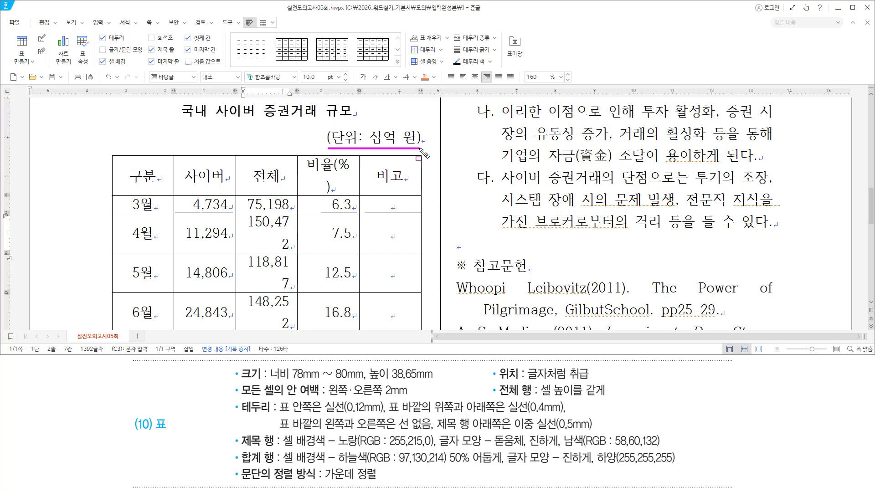
{"action": "left_click", "coordinate": [284, 204]}
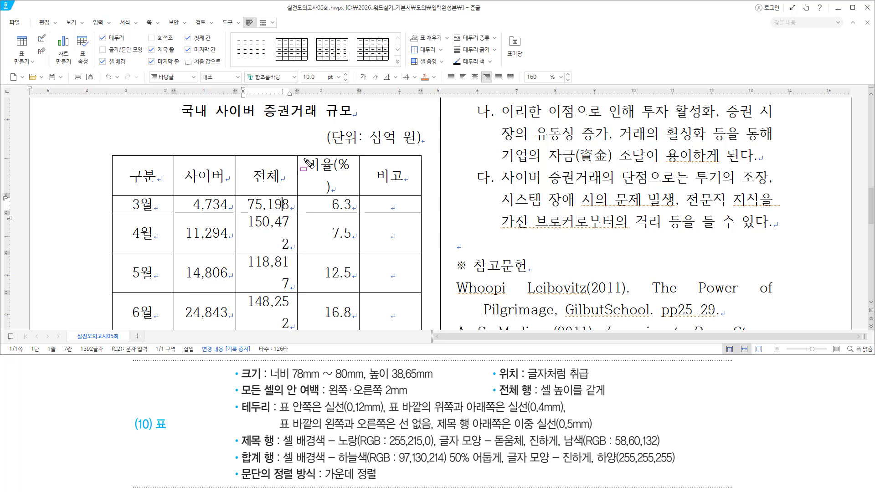
{"action": "left_click_drag", "start_coordinate": [304, 156], "coordinate": [355, 197]}
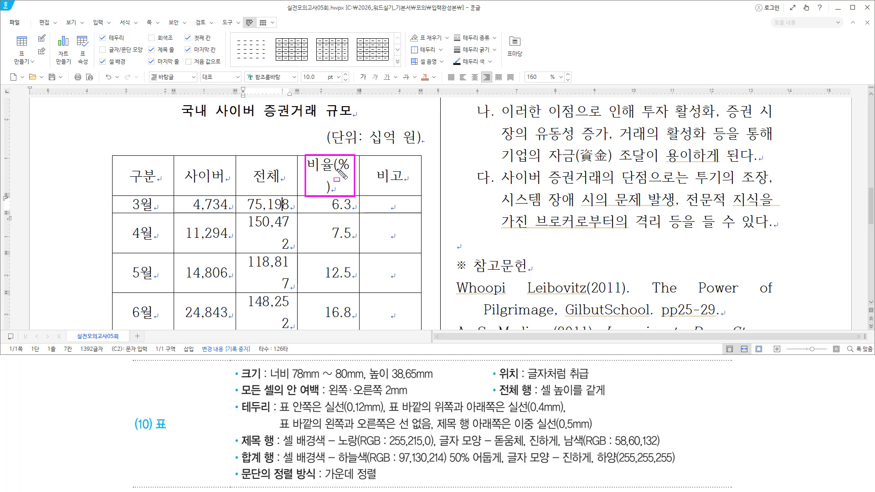
{"action": "left_click_drag", "start_coordinate": [245, 213], "coordinate": [254, 247]}
{"action": "left_click_drag", "start_coordinate": [261, 277], "coordinate": [297, 332]}
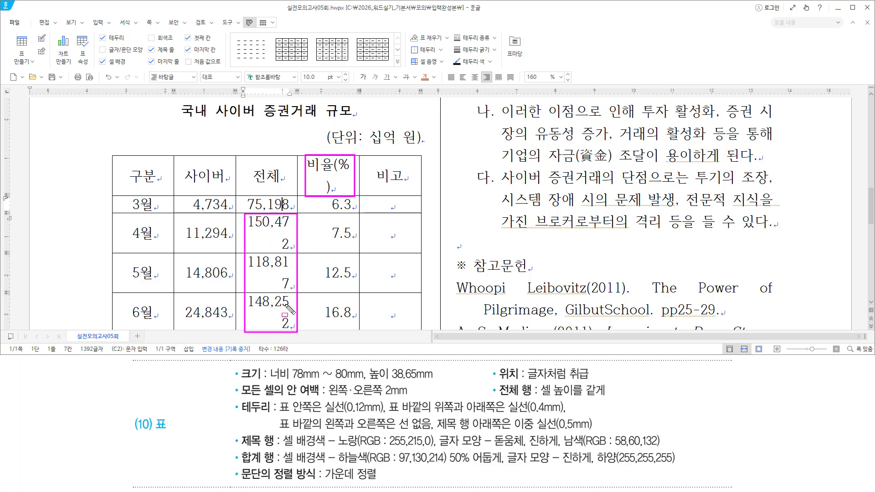
{"action": "key", "text": "Escape"}
{"action": "scroll", "coordinate": [208, 251], "scroll_direction": "down", "scroll_amount": 3}
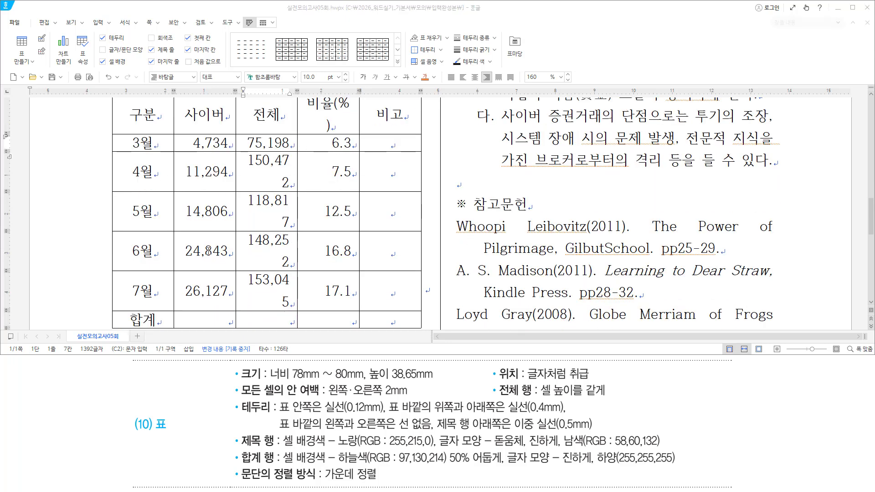
{"action": "key", "text": "ctrl+2"}
{"action": "mouse_move", "coordinate": [126, 105]}
{"action": "left_mouse_down"}
{"action": "mouse_move", "coordinate": [142, 141]}
{"action": "mouse_move", "coordinate": [167, 327]}
{"action": "left_mouse_up"}
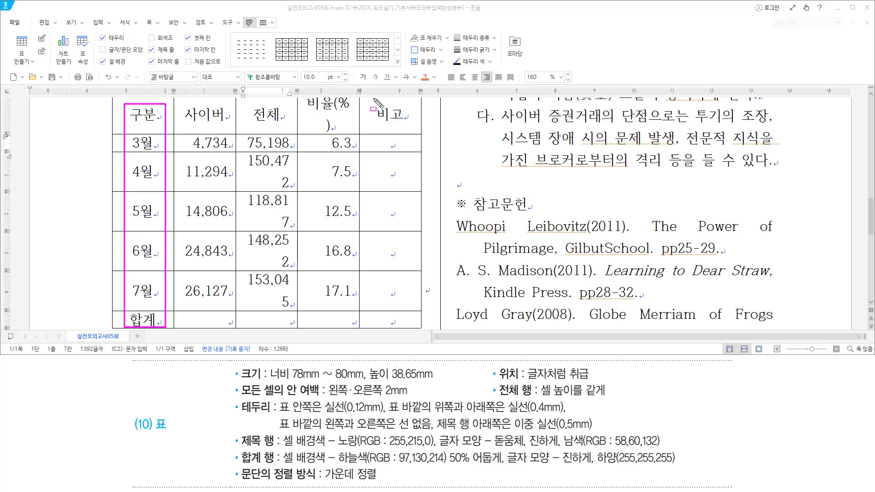
{"action": "left_click_drag", "start_coordinate": [374, 99], "coordinate": [413, 324]}
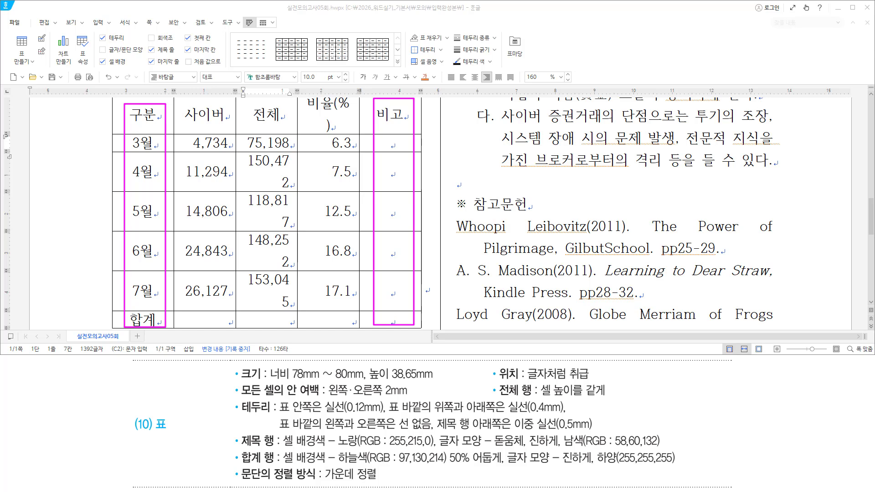
Return to the table's header row and check which columns' text wraps
{"action": "scroll", "coordinate": [316, 163], "scroll_direction": "up", "scroll_amount": 2}
{"action": "left_click", "coordinate": [316, 164]}
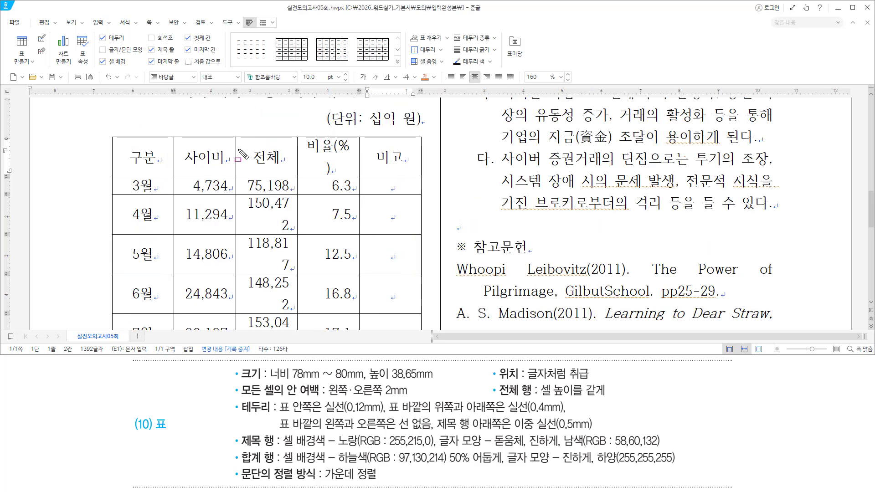
{"action": "left_click_drag", "start_coordinate": [237, 148], "coordinate": [296, 334]}
{"action": "mouse_move", "coordinate": [252, 199]}
{"action": "left_mouse_down"}
{"action": "mouse_move", "coordinate": [284, 227]}
{"action": "mouse_move", "coordinate": [290, 268]}
{"action": "left_mouse_up"}
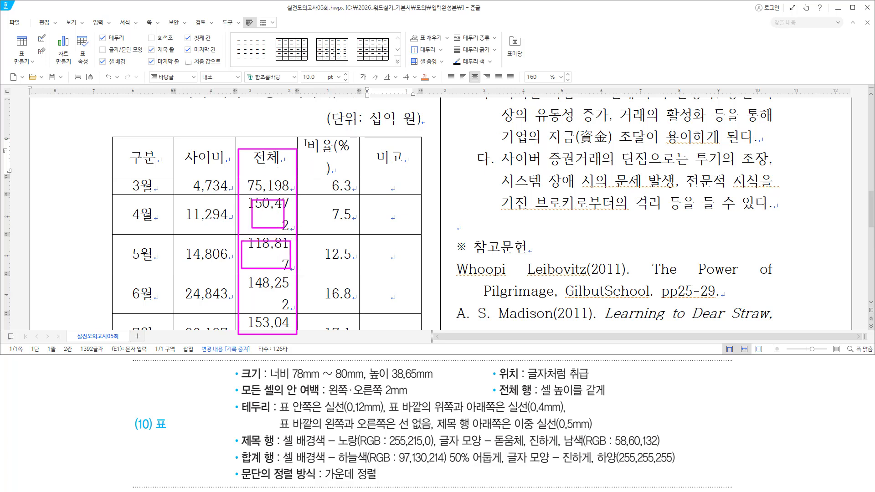
{"action": "key", "text": "Escape"}
{"action": "left_click_drag", "start_coordinate": [298, 138], "coordinate": [298, 328]}
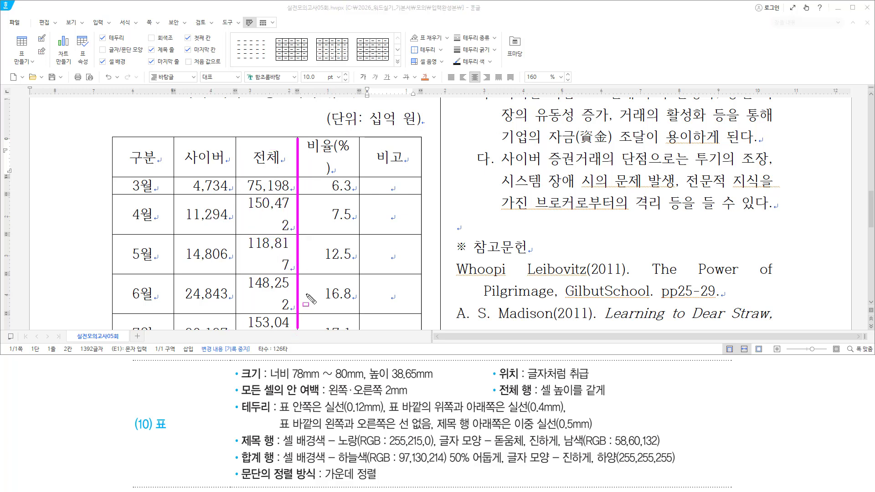
{"action": "key", "text": "Escape"}
Widen the 전체 column so its numbers such as 7.5 stop wrapping
{"action": "left_click", "coordinate": [302, 208]}
{"action": "left_click_drag", "start_coordinate": [298, 207], "coordinate": [304, 208]}
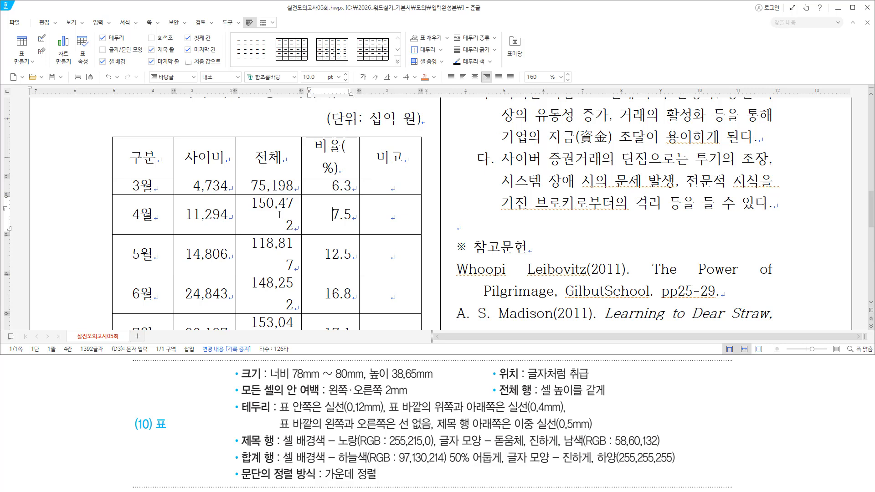
{"action": "left_click_drag", "start_coordinate": [300, 208], "coordinate": [305, 208]}
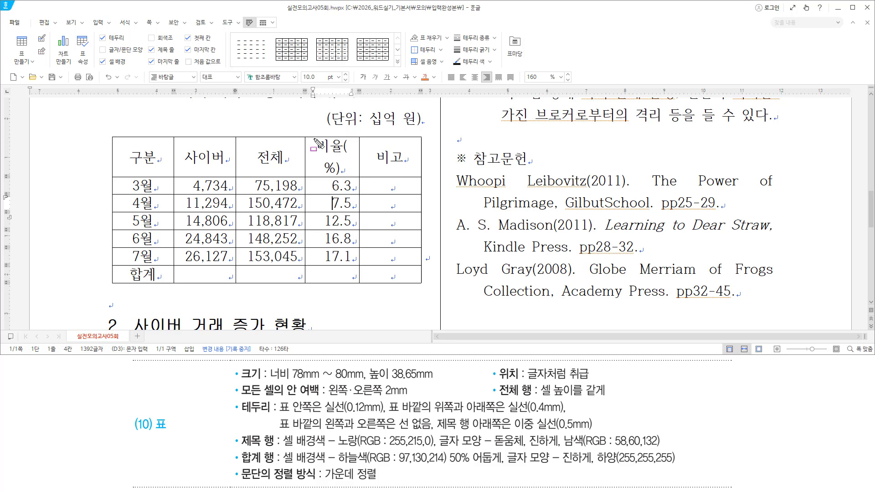
Drag the 비율(%)/비고 border right so the 비율(%) header fits one line
{"action": "left_click_drag", "start_coordinate": [329, 155], "coordinate": [354, 274]}
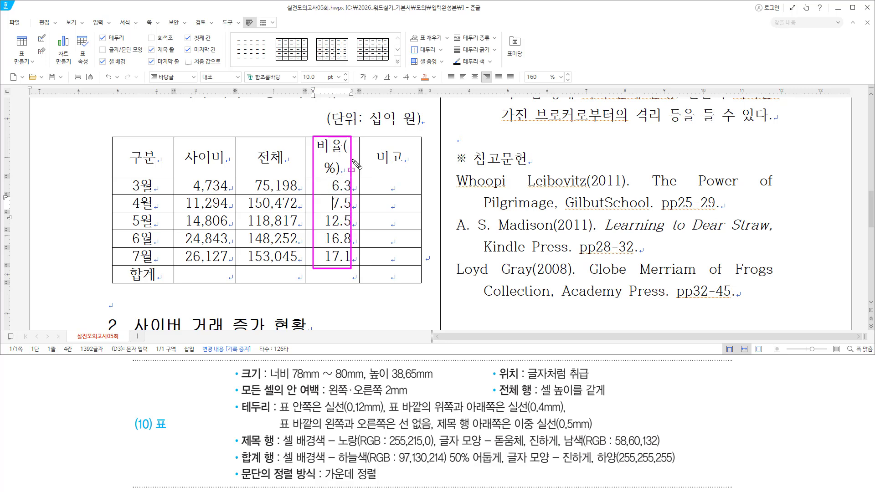
{"action": "left_click_drag", "start_coordinate": [360, 137], "coordinate": [356, 268]}
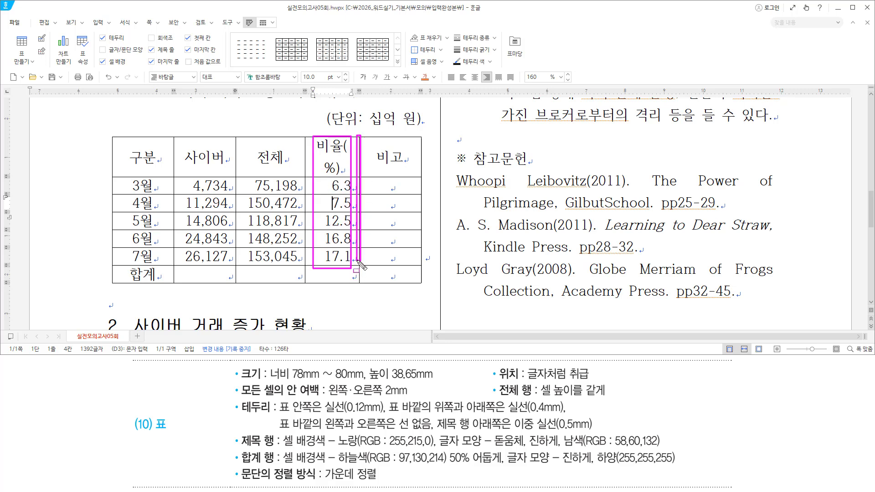
{"action": "key", "text": "Escape"}
{"action": "left_click", "coordinate": [365, 184]}
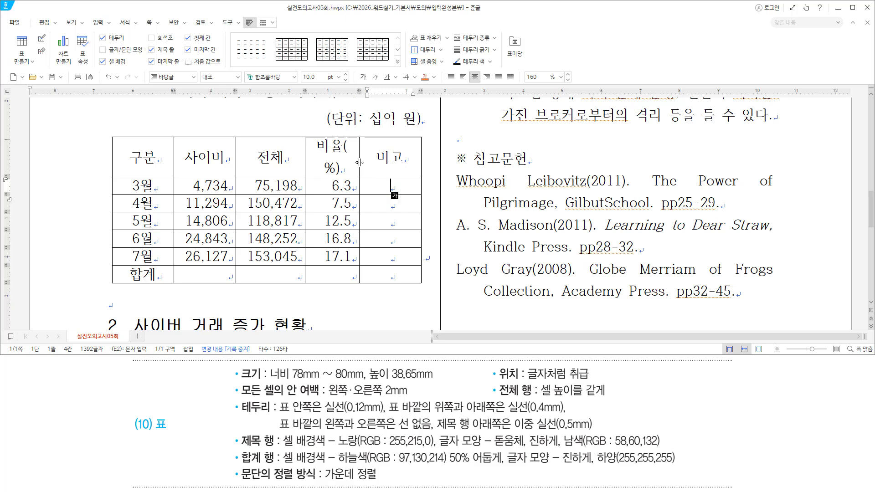
{"action": "left_click_drag", "start_coordinate": [362, 162], "coordinate": [372, 164]}
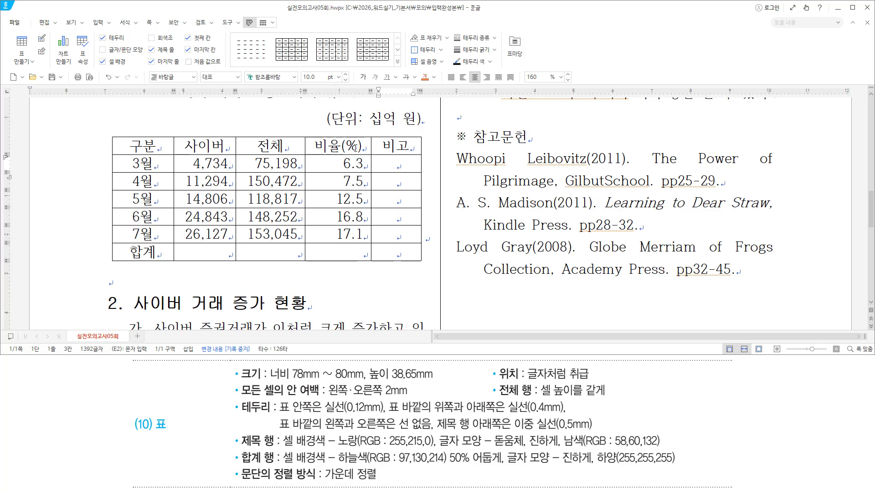
Narrow the 구분 column by moving its border with 사이버 left
{"action": "key", "text": "Hangul"}
{"action": "left_click_drag", "start_coordinate": [128, 137], "coordinate": [156, 260]}
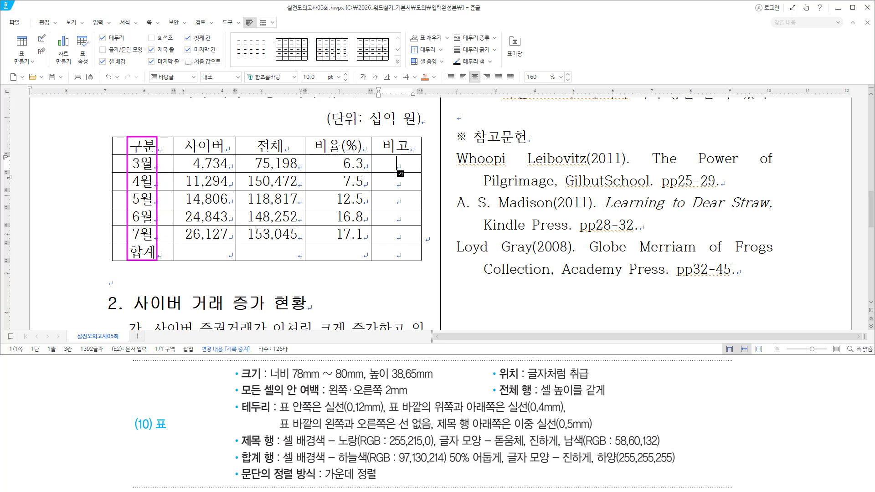
{"action": "left_click", "coordinate": [159, 155]}
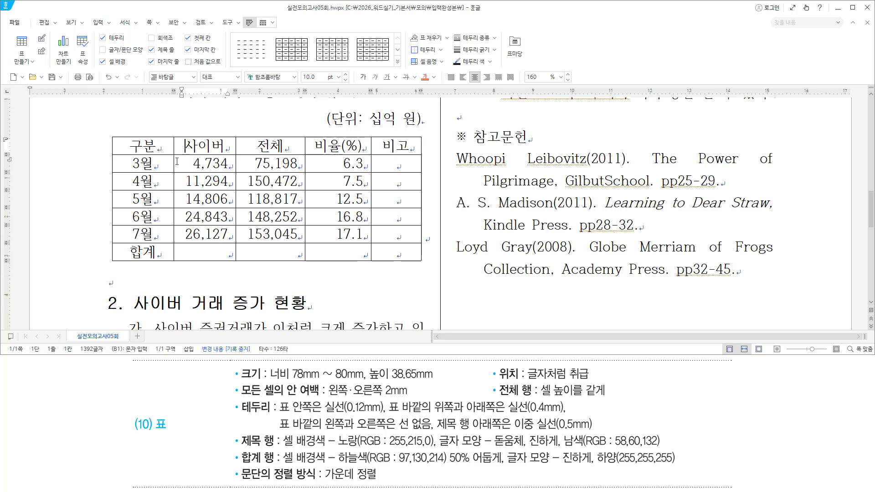
{"action": "left_click_drag", "start_coordinate": [174, 137], "coordinate": [173, 262]}
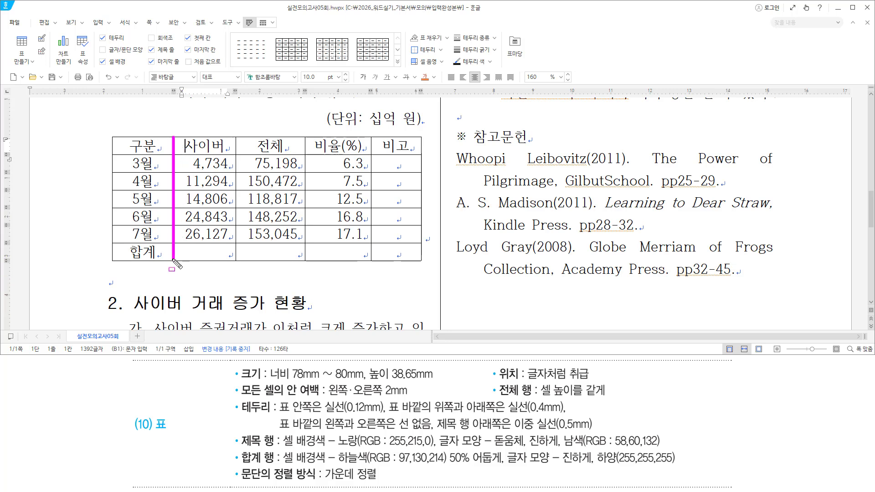
{"action": "left_click", "coordinate": [177, 183]}
{"action": "left_click_drag", "start_coordinate": [174, 182], "coordinate": [165, 184]}
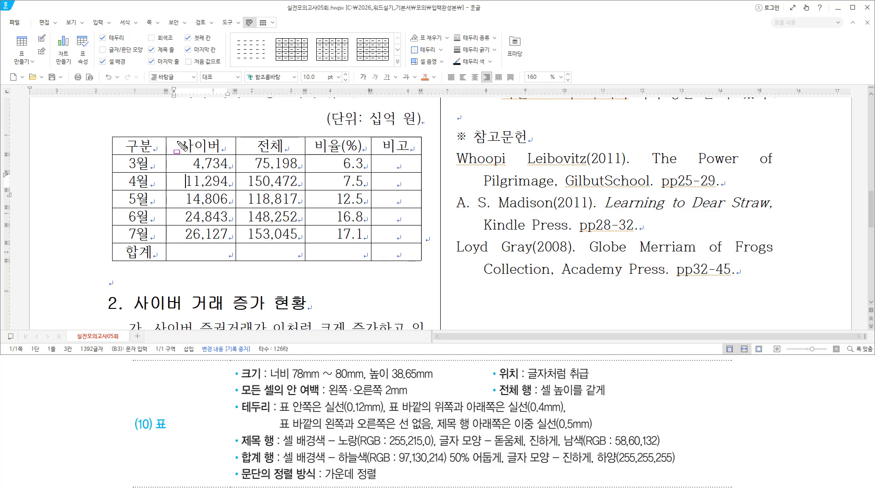
Shift the 사이버/전체, 전체/비율(%) and 비율(%)/비고 borders left to widen 비고
{"action": "left_click_drag", "start_coordinate": [176, 137], "coordinate": [227, 257]}
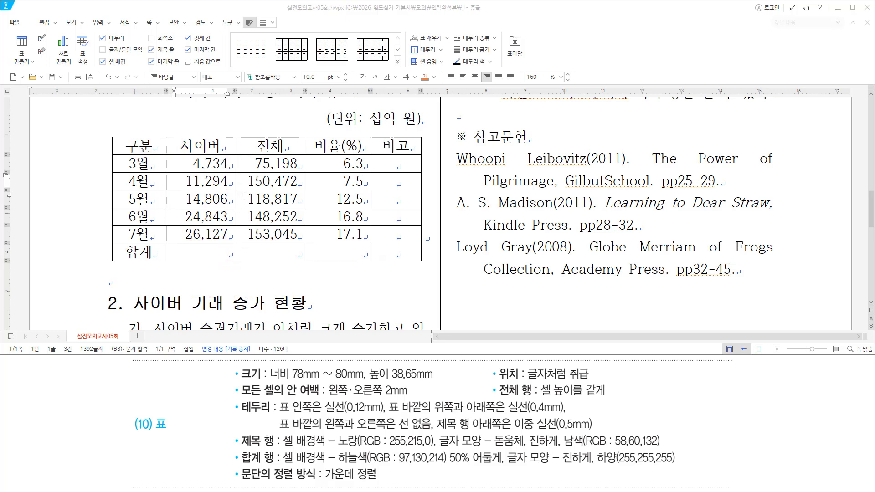
{"action": "left_click", "coordinate": [238, 199]}
{"action": "left_click_drag", "start_coordinate": [235, 198], "coordinate": [236, 182]}
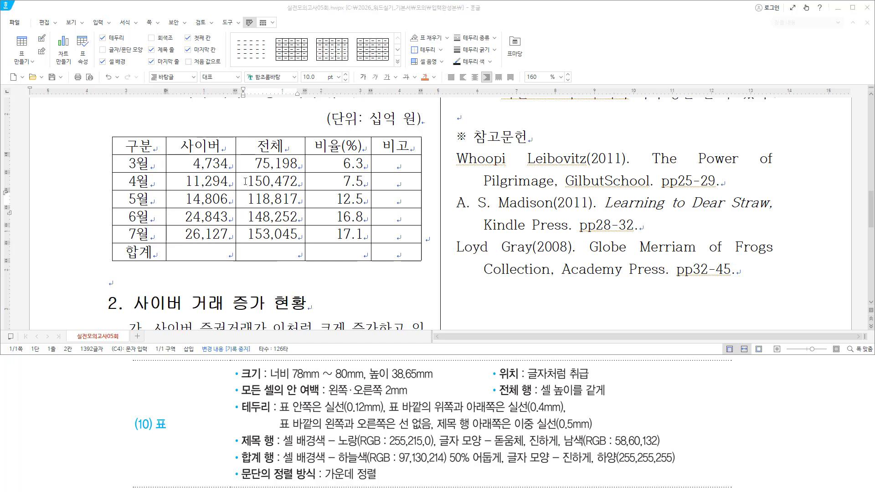
{"action": "left_click_drag", "start_coordinate": [230, 182], "coordinate": [228, 183]}
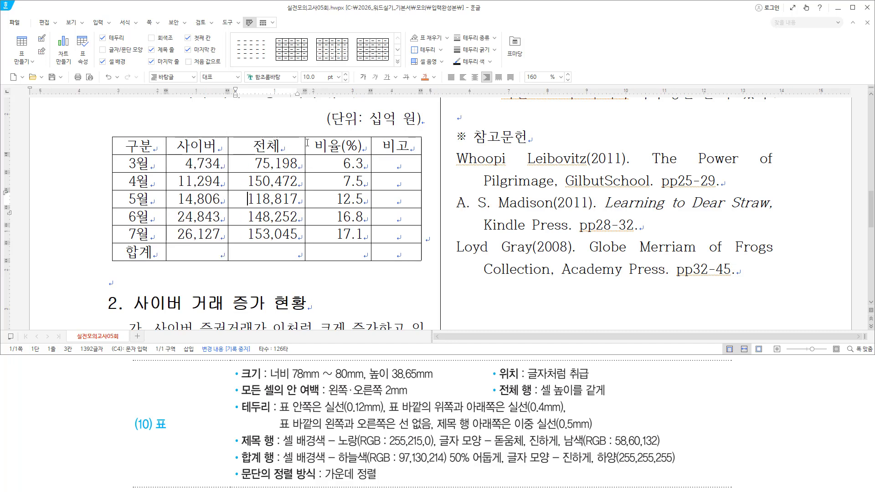
{"action": "left_click_drag", "start_coordinate": [311, 140], "coordinate": [297, 199]}
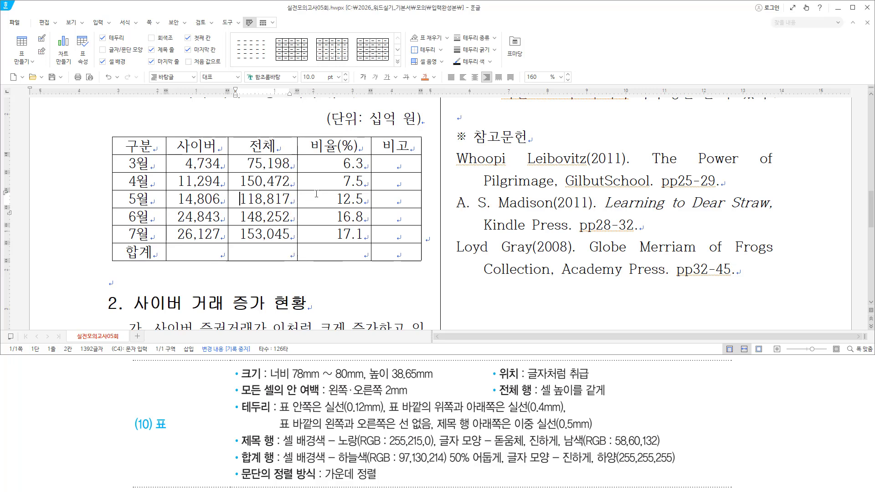
{"action": "left_click_drag", "start_coordinate": [371, 180], "coordinate": [363, 181]}
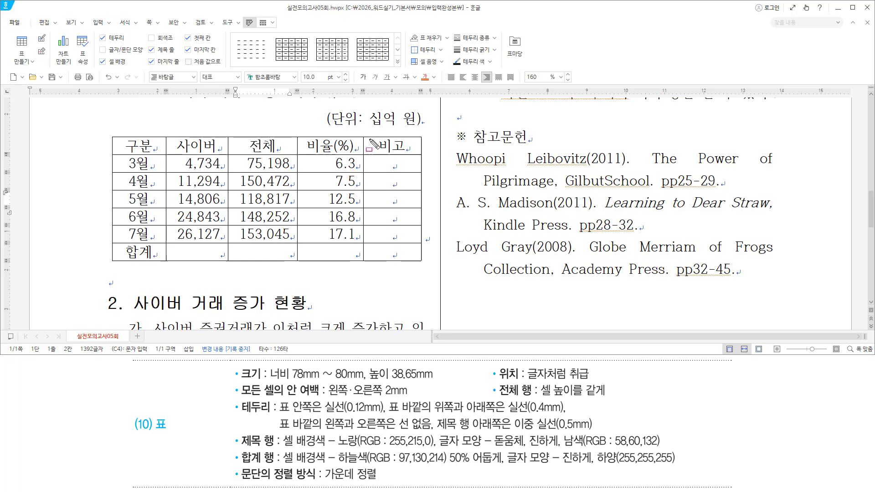
Select all the cells of the table
{"action": "mouse_move", "coordinate": [362, 134]}
{"action": "left_mouse_down"}
{"action": "mouse_move", "coordinate": [378, 201]}
{"action": "mouse_move", "coordinate": [417, 264]}
{"action": "left_mouse_up"}
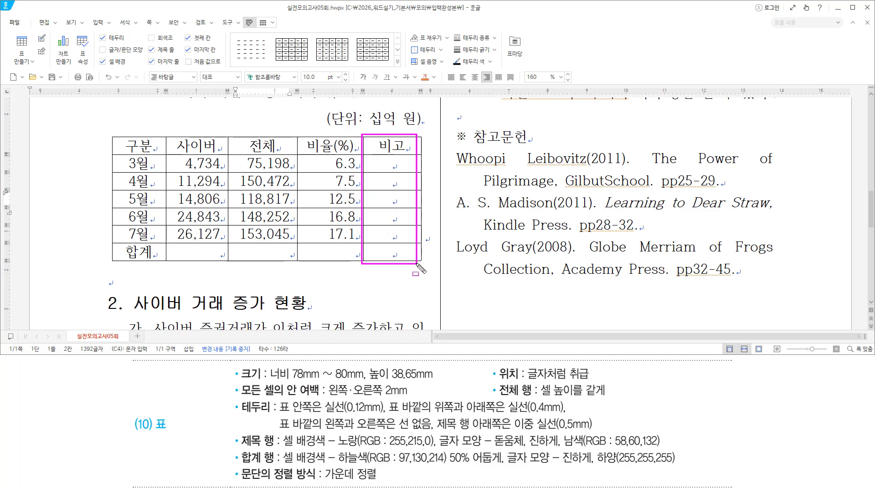
{"action": "key", "text": "Escape"}
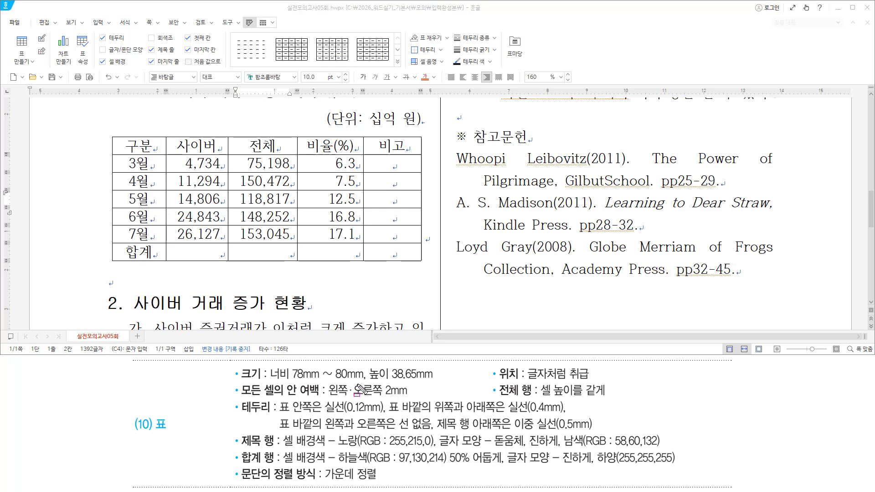
{"action": "left_click_drag", "start_coordinate": [370, 379], "coordinate": [429, 379]}
{"action": "left_click_drag", "start_coordinate": [137, 146], "coordinate": [392, 251]}
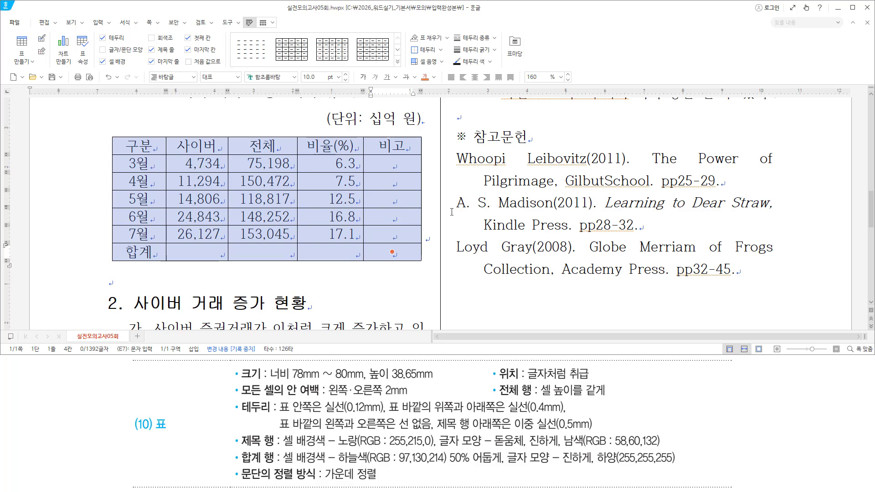
Enlarge every row with Ctrl+Down and confirm the 38.65 mm table height on the 기본 tab
{"action": "key", "text": "ctrl+Down"}
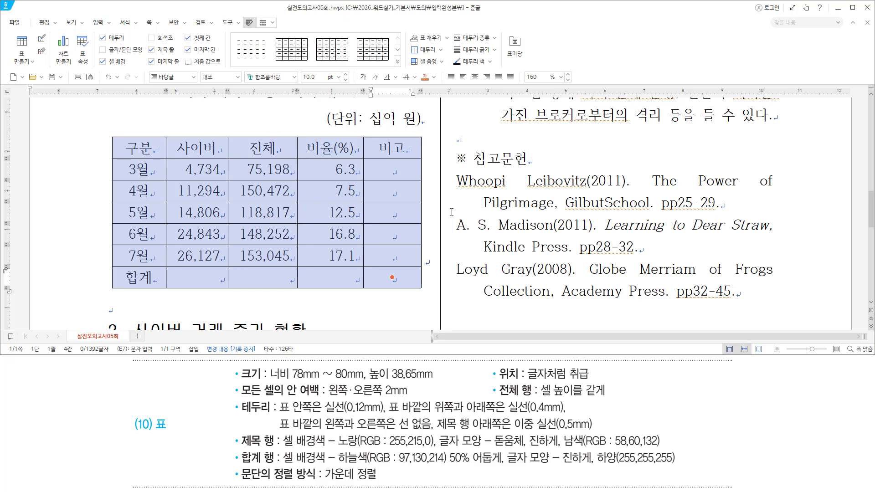
{"action": "left_click_drag", "start_coordinate": [368, 378], "coordinate": [433, 377]}
{"action": "key", "text": "ctrl+n"}
{"action": "key", "text": "k"}
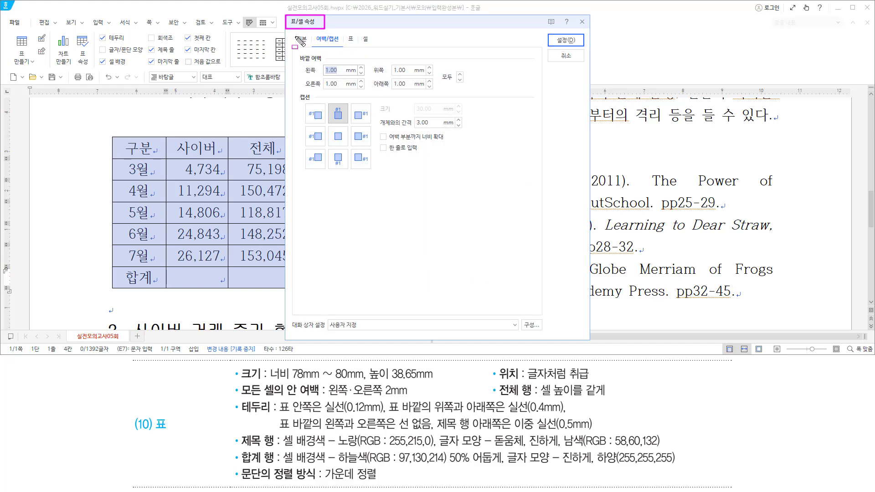
{"action": "left_click", "coordinate": [301, 40]}
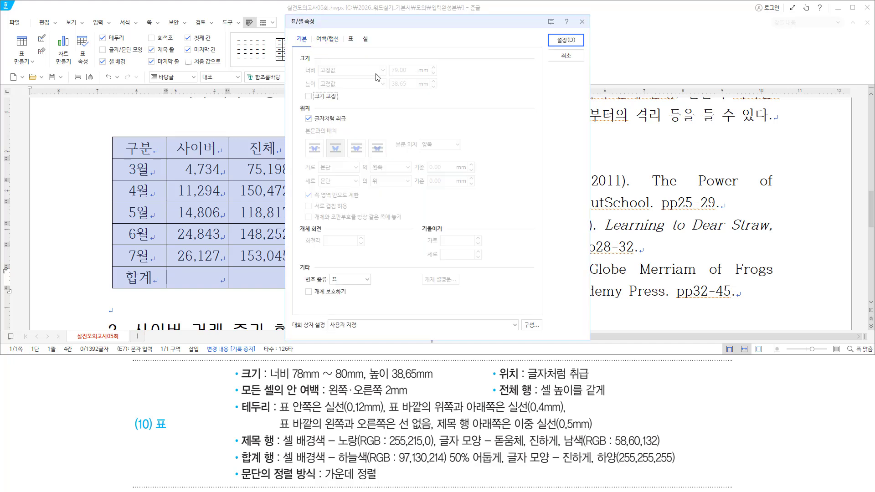
{"action": "left_click_drag", "start_coordinate": [304, 90], "coordinate": [319, 91]}
{"action": "left_click_drag", "start_coordinate": [386, 90], "coordinate": [412, 90]}
Cancel the table properties and apply 셀 높이를 같게 to equalize all row heights
{"action": "left_click_drag", "start_coordinate": [388, 379], "coordinate": [423, 379]}
{"action": "left_click", "coordinate": [566, 55]}
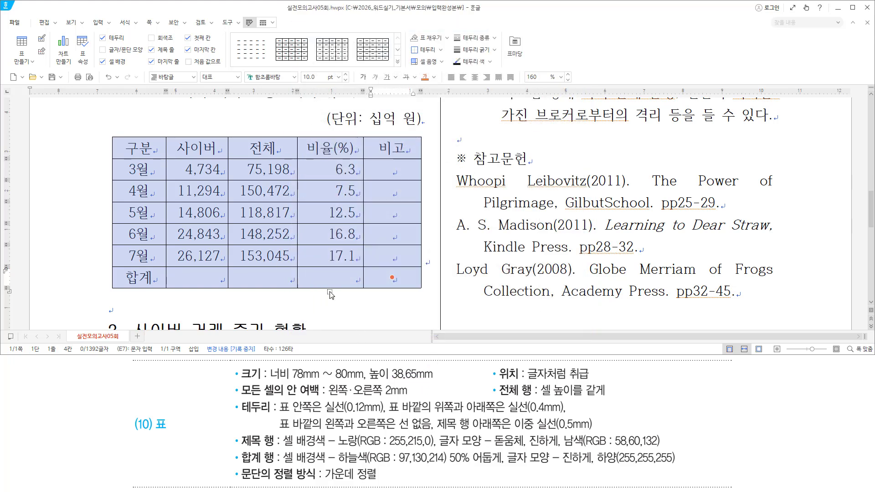
{"action": "left_click_drag", "start_coordinate": [494, 397], "coordinate": [609, 396]}
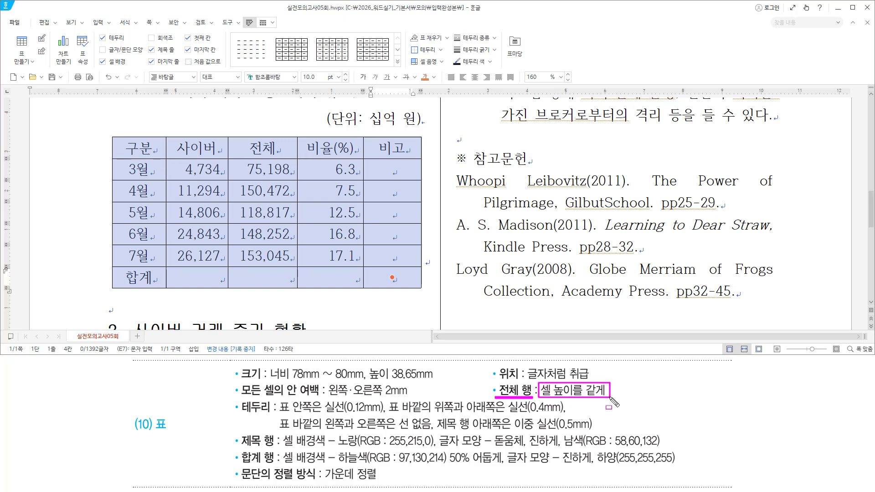
{"action": "key", "text": "Escape"}
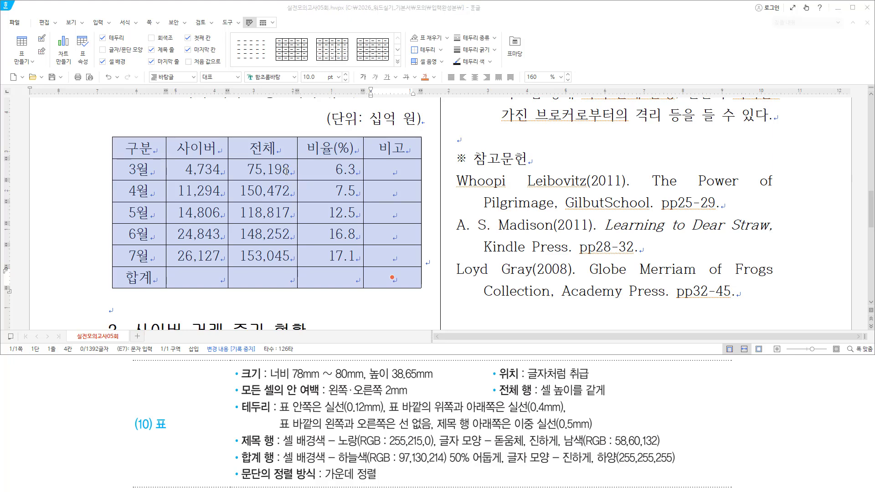
{"action": "right_click", "coordinate": [286, 172]}
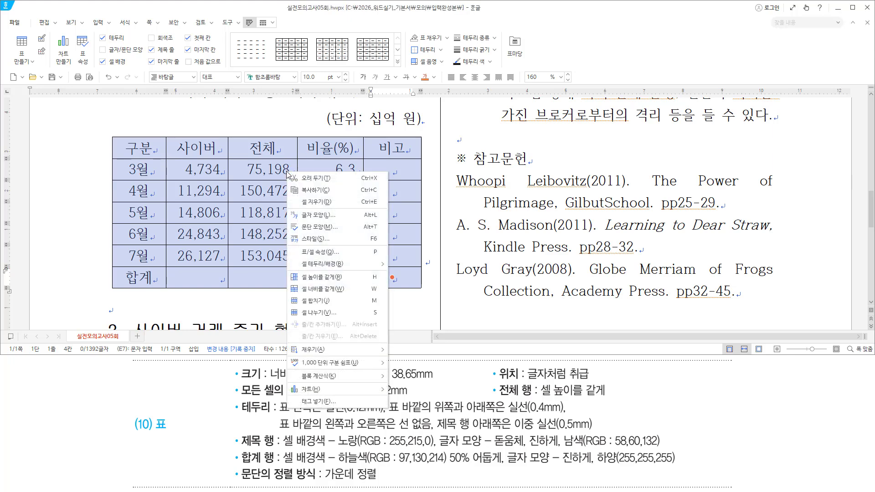
{"action": "left_click", "coordinate": [311, 278]}
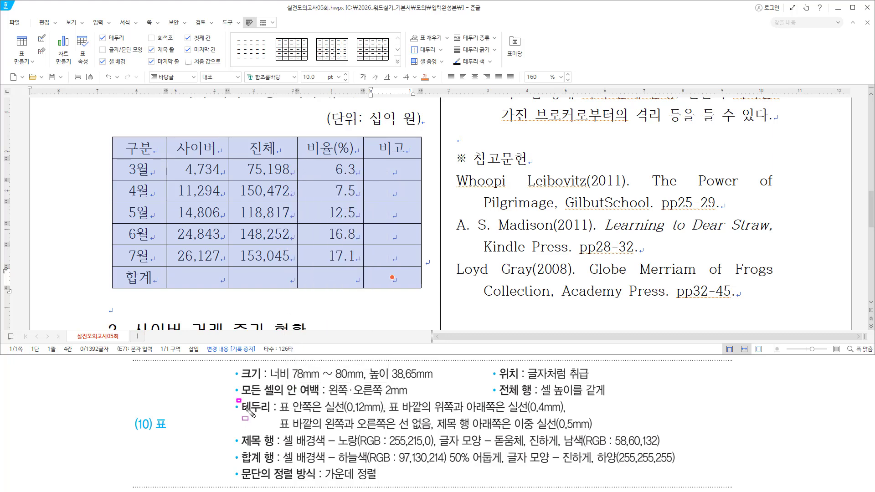
Open 셀 테두리/배경 for the selected cells with L, showing a solid 0.12 mm line
{"action": "mouse_move", "coordinate": [237, 399]}
{"action": "left_mouse_down"}
{"action": "mouse_move", "coordinate": [271, 416]}
{"action": "mouse_move", "coordinate": [388, 417]}
{"action": "left_mouse_up"}
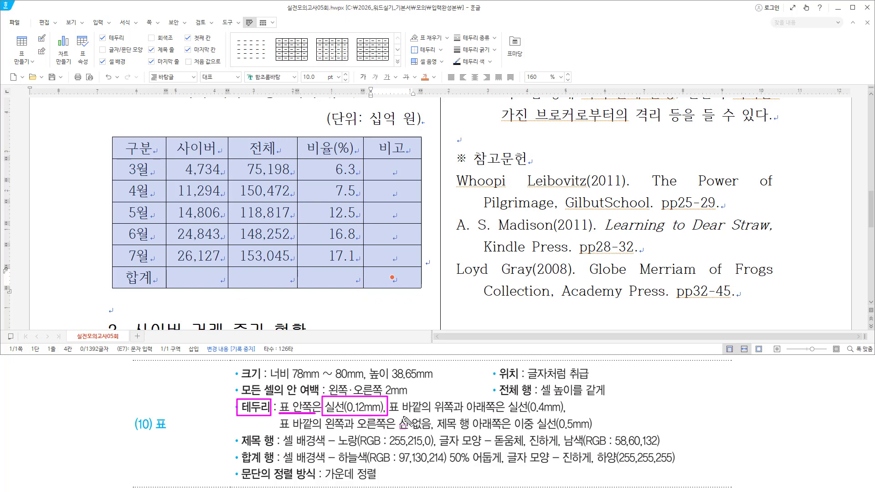
{"action": "key", "text": "Escape"}
{"action": "left_click_drag", "start_coordinate": [390, 414], "coordinate": [571, 415]}
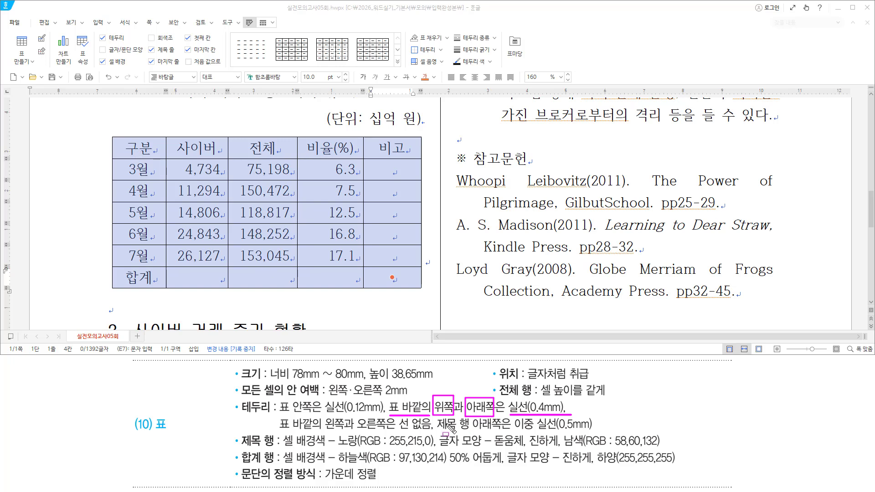
{"action": "left_click_drag", "start_coordinate": [114, 135], "coordinate": [422, 135]}
{"action": "left_click_drag", "start_coordinate": [114, 287], "coordinate": [412, 287]}
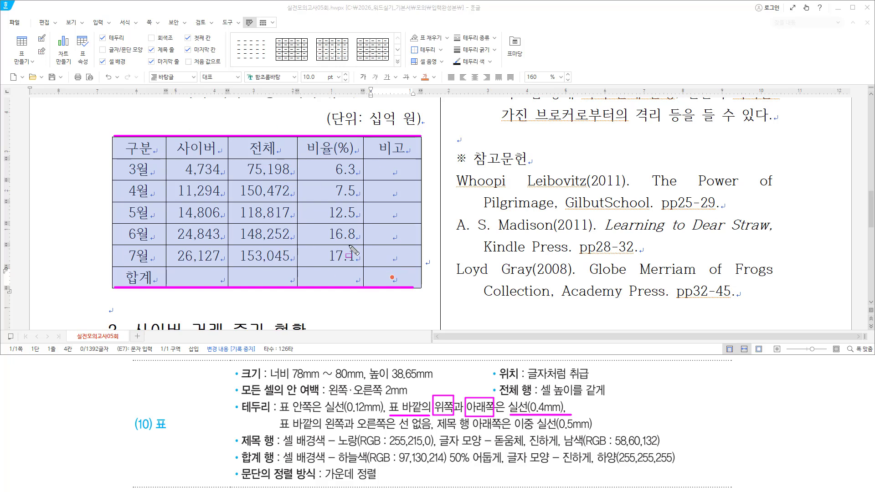
{"action": "key", "text": "Escape"}
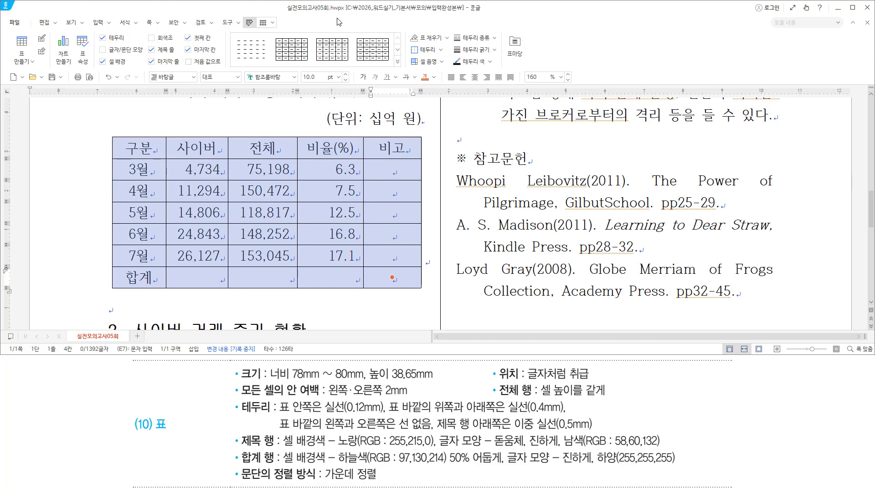
{"action": "key", "text": "l"}
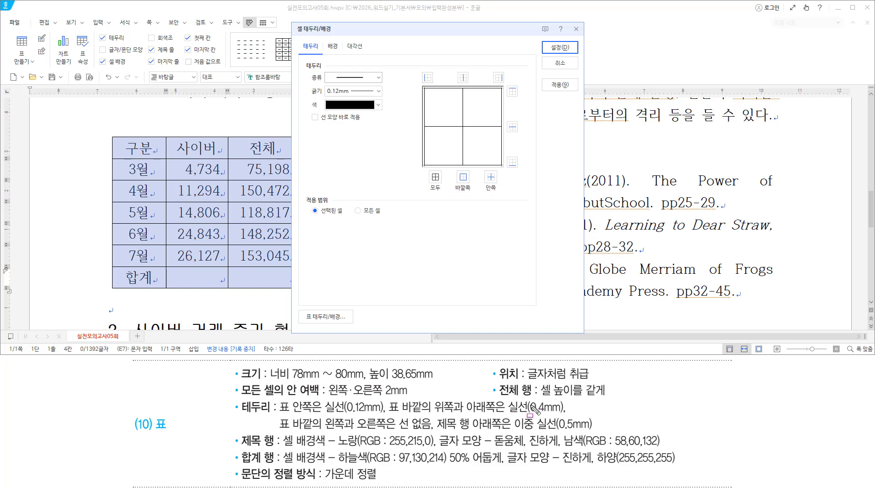
Apply a 0.4mm solid line to the table's outer top and bottom edges
{"action": "left_click_drag", "start_coordinate": [324, 70], "coordinate": [381, 87]}
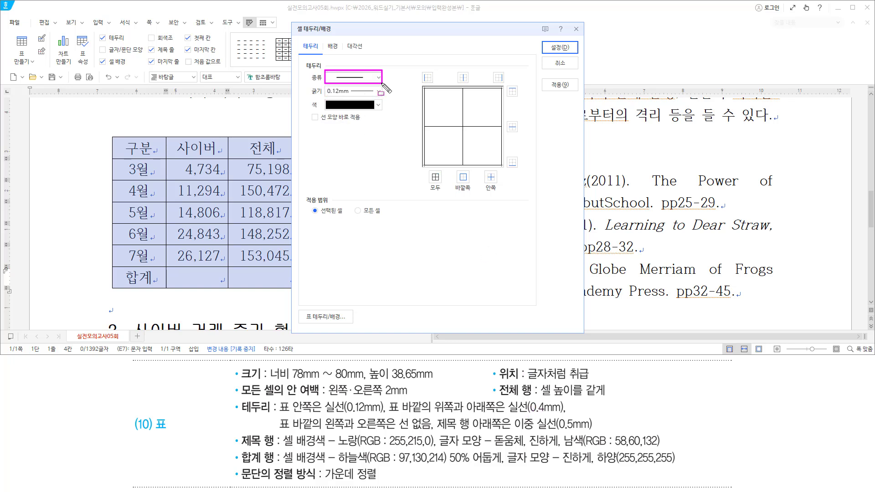
{"action": "key", "text": "Escape"}
{"action": "left_click", "coordinate": [379, 91]}
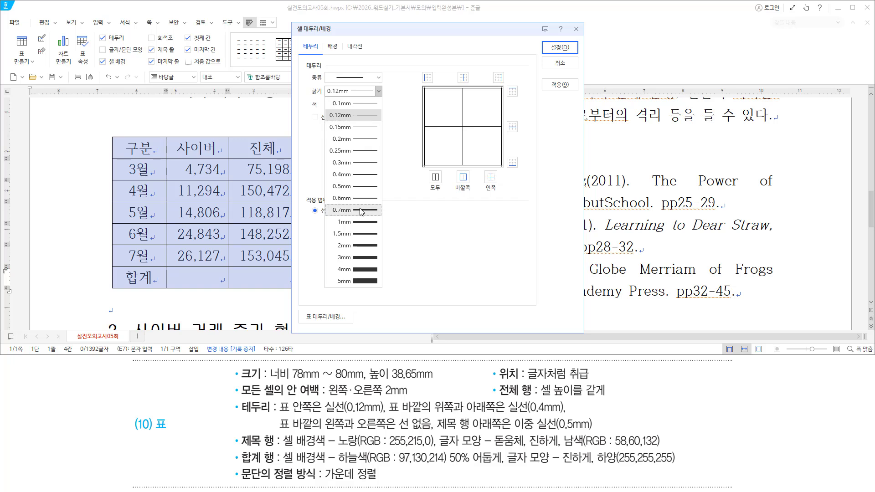
{"action": "left_click", "coordinate": [364, 175]}
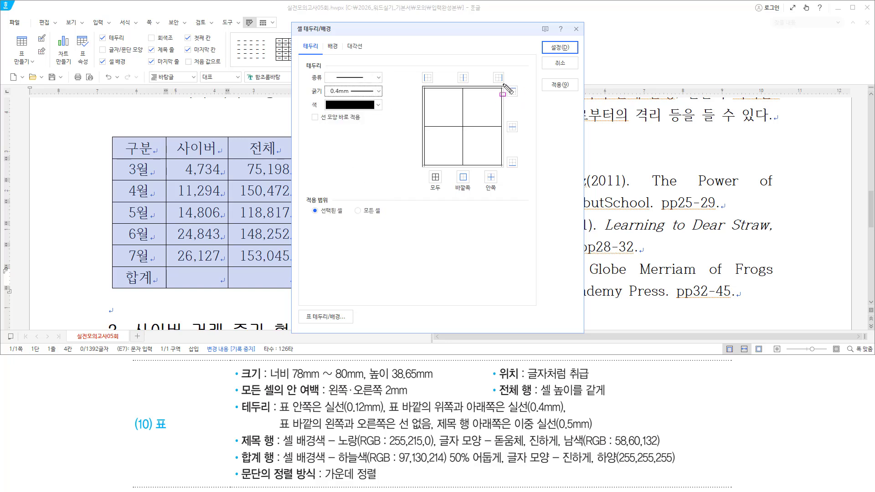
{"action": "left_click_drag", "start_coordinate": [503, 84], "coordinate": [527, 98]}
{"action": "left_click_drag", "start_coordinate": [504, 155], "coordinate": [523, 172]}
{"action": "key", "text": "Escape"}
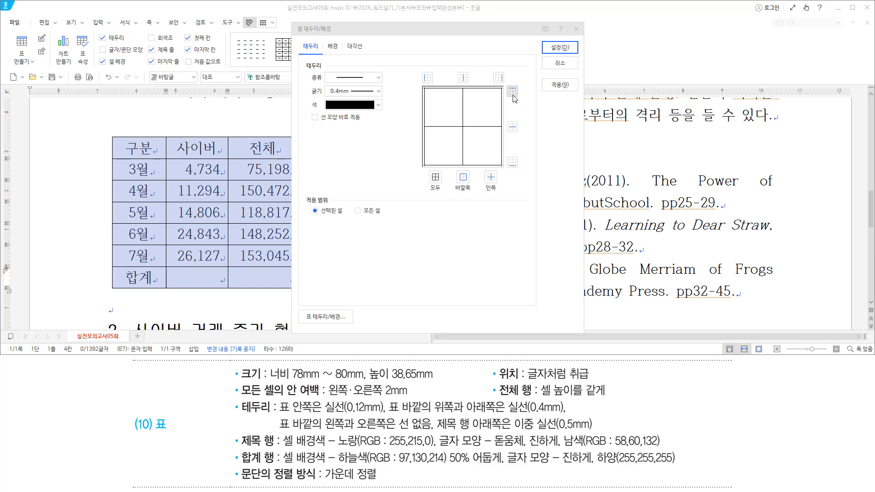
{"action": "left_click", "coordinate": [513, 92]}
{"action": "left_click", "coordinate": [512, 162]}
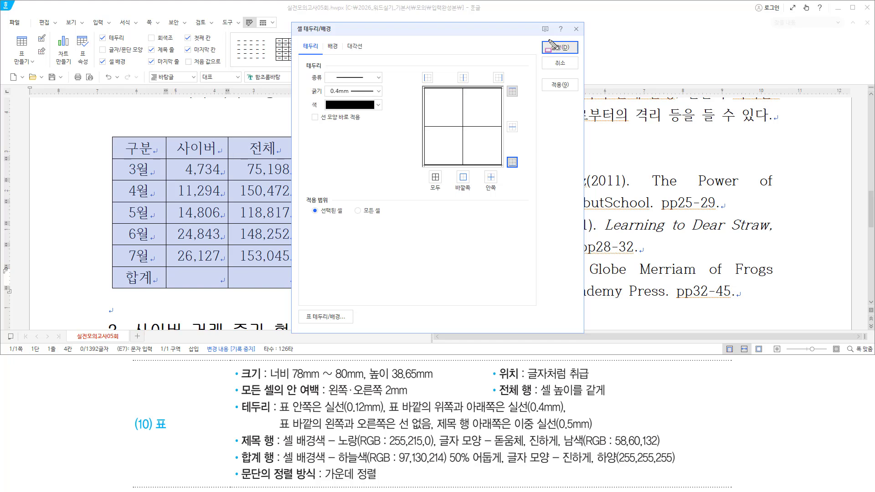
{"action": "left_click", "coordinate": [563, 48]}
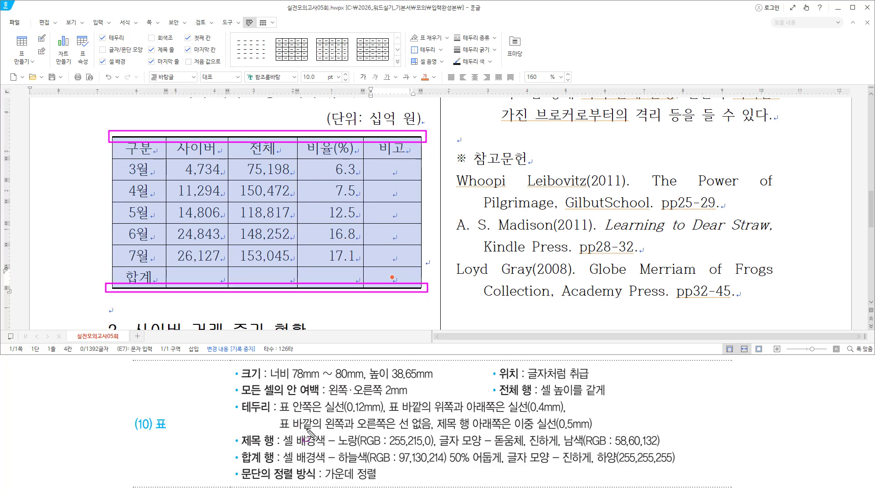
{"action": "left_click_drag", "start_coordinate": [278, 429], "coordinate": [387, 432]}
{"action": "key", "text": "Escape"}
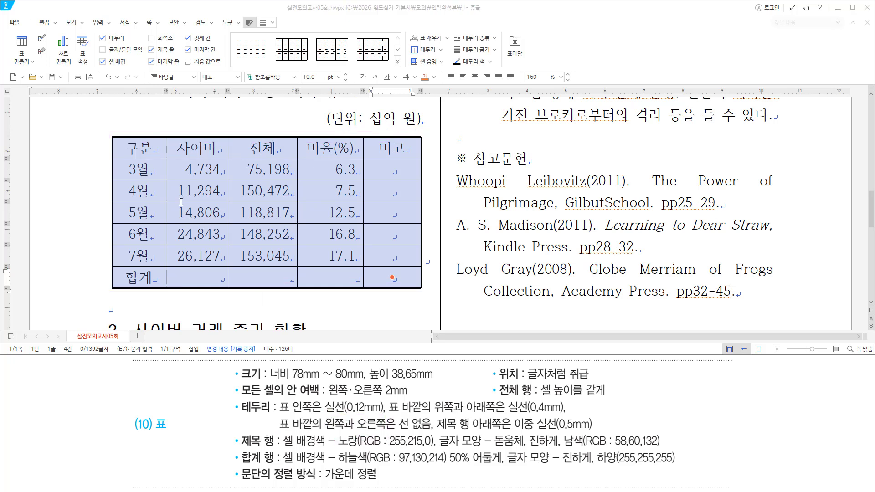
{"action": "left_click_drag", "start_coordinate": [108, 146], "coordinate": [110, 290]}
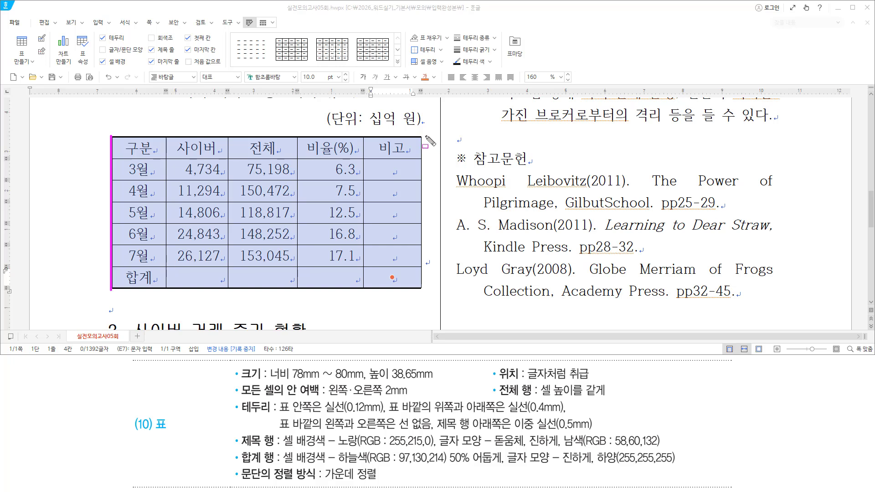
{"action": "left_click_drag", "start_coordinate": [421, 136], "coordinate": [421, 288]}
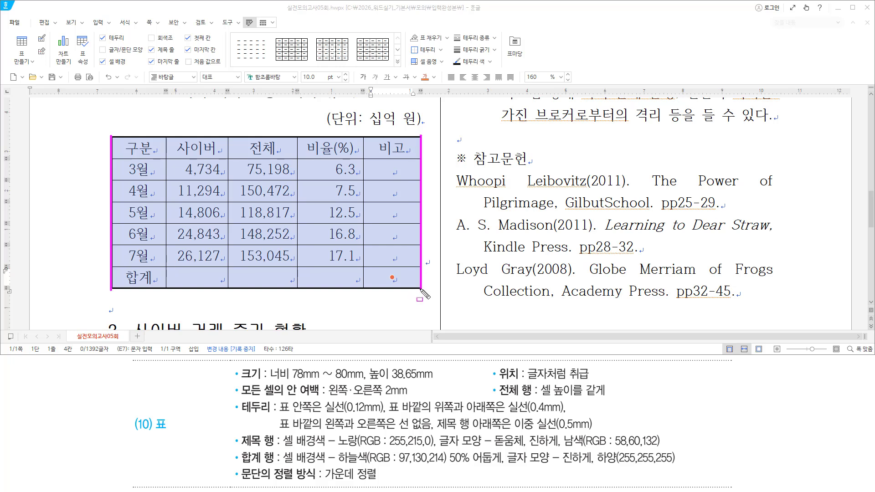
{"action": "left_click_drag", "start_coordinate": [397, 415], "coordinate": [432, 433]}
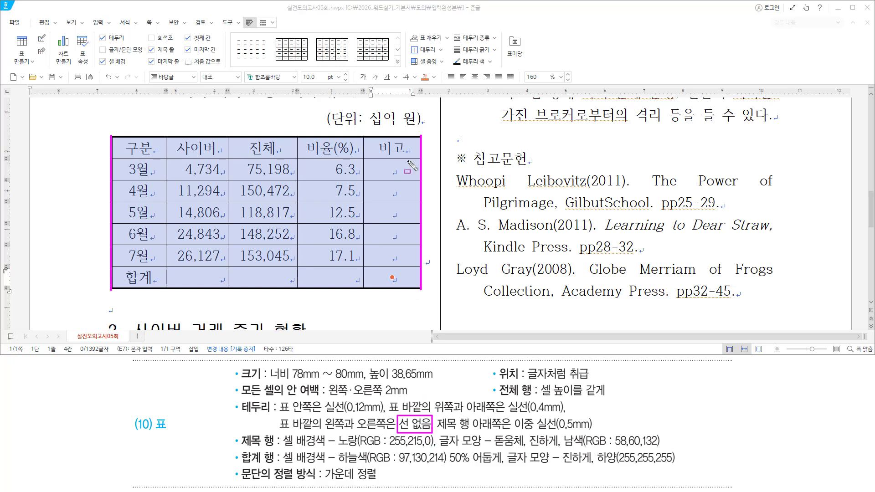
{"action": "key", "text": "Escape"}
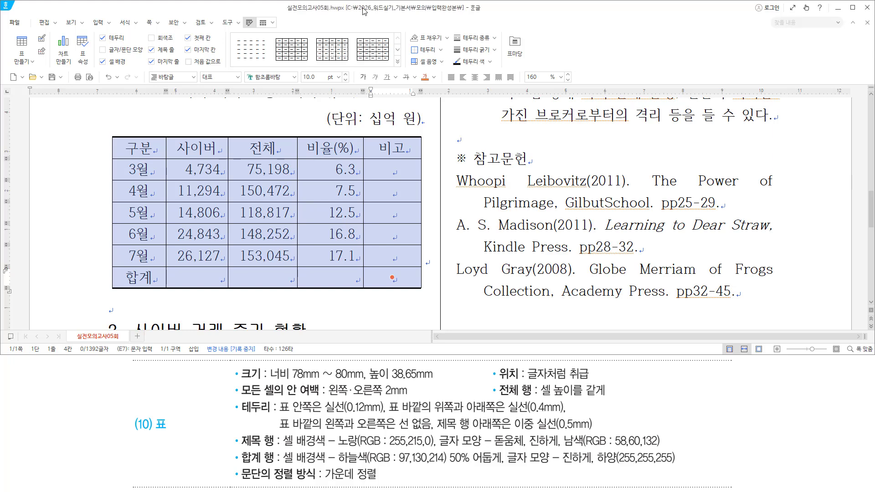
{"action": "key", "text": "l"}
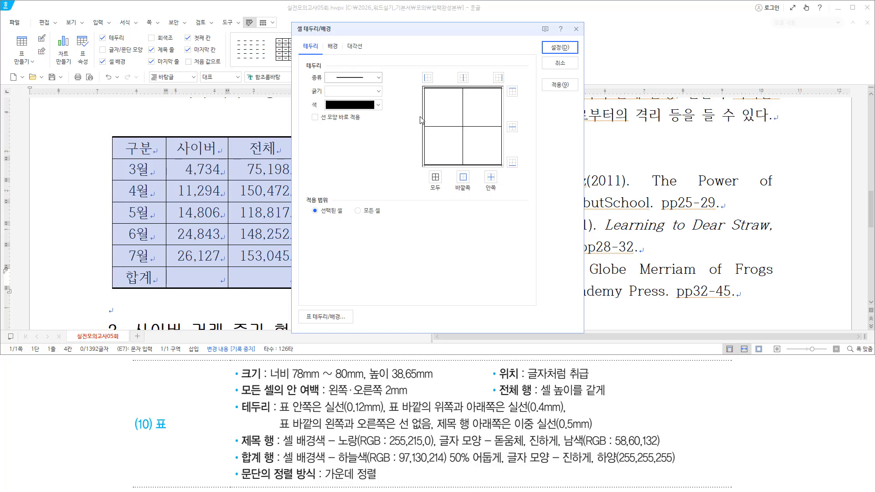
Set the line type to none on the outer left and right edges and confirm
{"action": "left_click", "coordinate": [356, 82]}
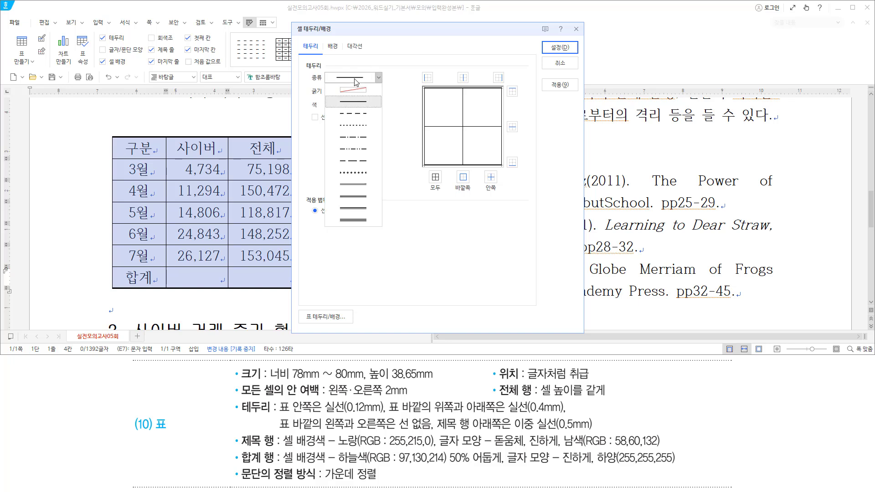
{"action": "left_click", "coordinate": [353, 88]}
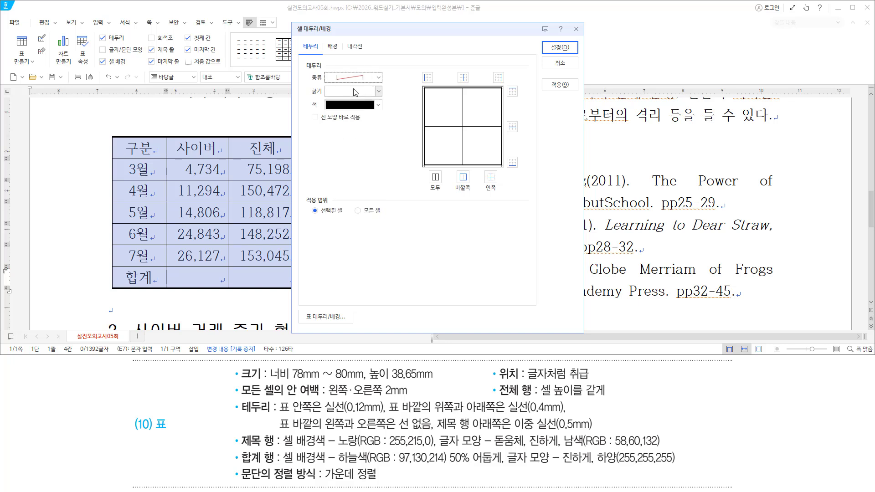
{"action": "left_click", "coordinate": [428, 80]}
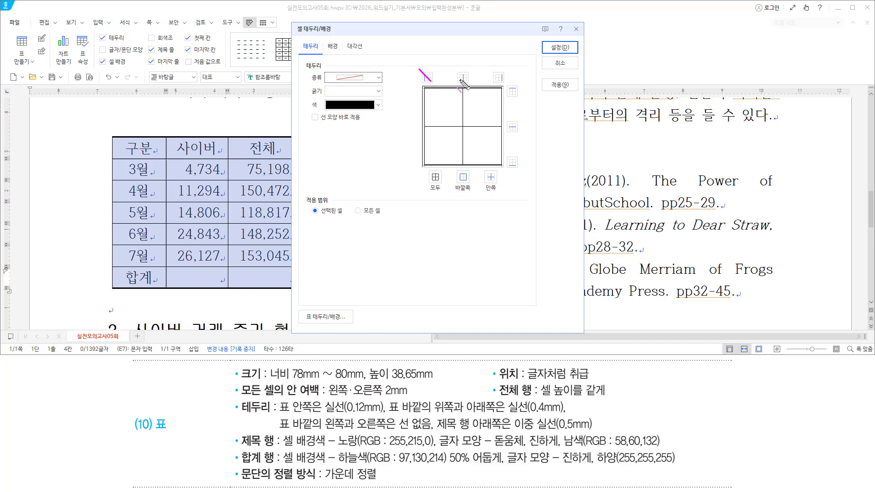
{"action": "left_click", "coordinate": [499, 80]}
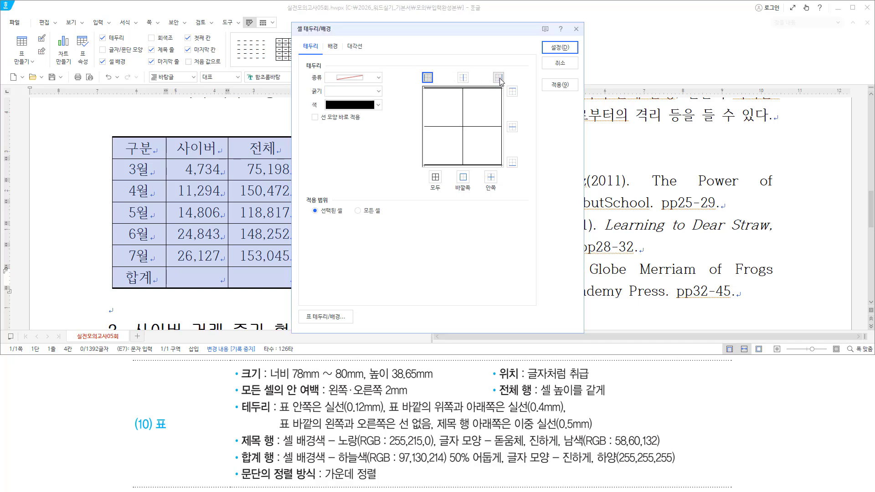
{"action": "left_click", "coordinate": [499, 78]}
{"action": "left_click", "coordinate": [545, 51]}
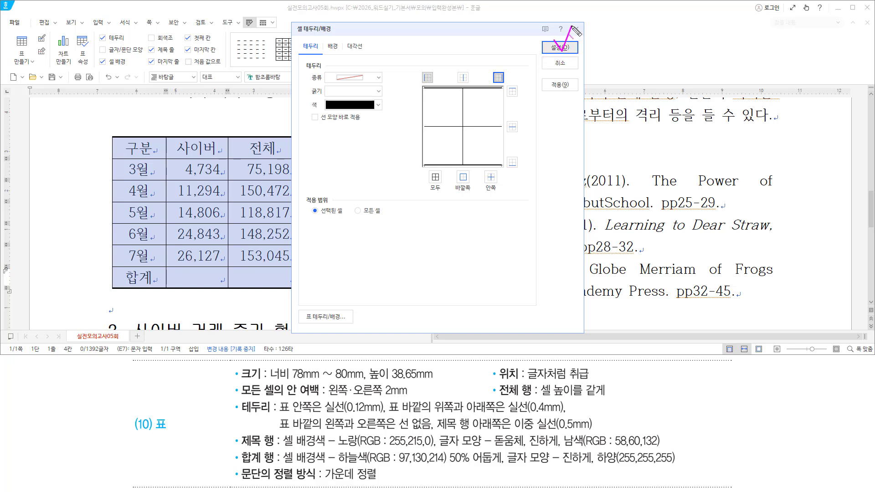
{"action": "left_click", "coordinate": [559, 47]}
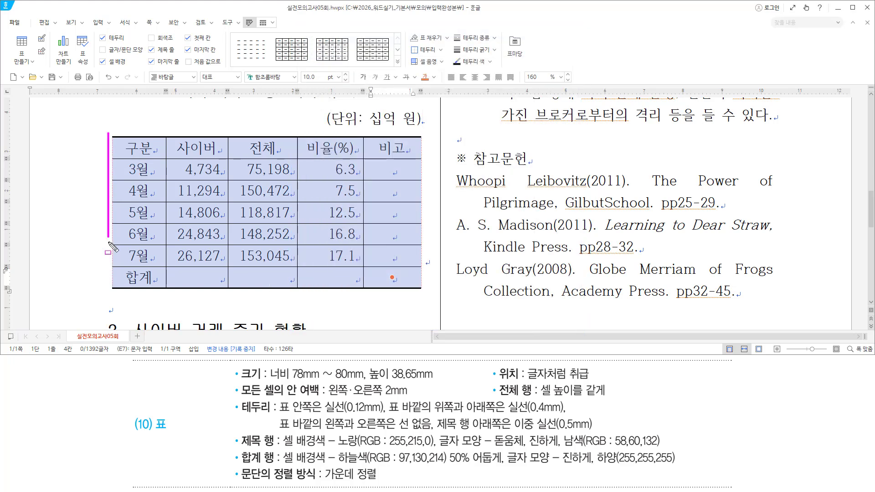
Block-select the table's first-row cells, spanning 구분 across to 비고
{"action": "left_click_drag", "start_coordinate": [416, 132], "coordinate": [427, 296]}
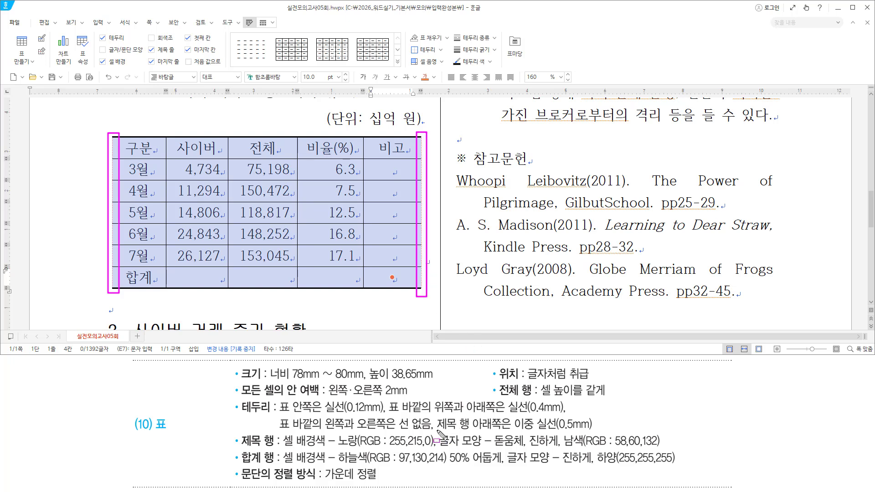
{"action": "mouse_move", "coordinate": [436, 430]}
{"action": "left_mouse_down"}
{"action": "mouse_move", "coordinate": [507, 430]}
{"action": "mouse_move", "coordinate": [435, 416]}
{"action": "mouse_move", "coordinate": [510, 416]}
{"action": "left_mouse_up"}
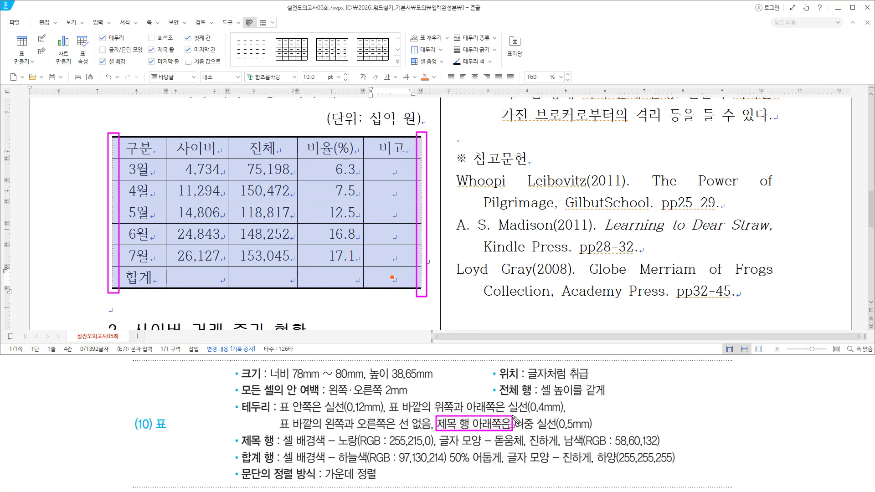
{"action": "key", "text": "e"}
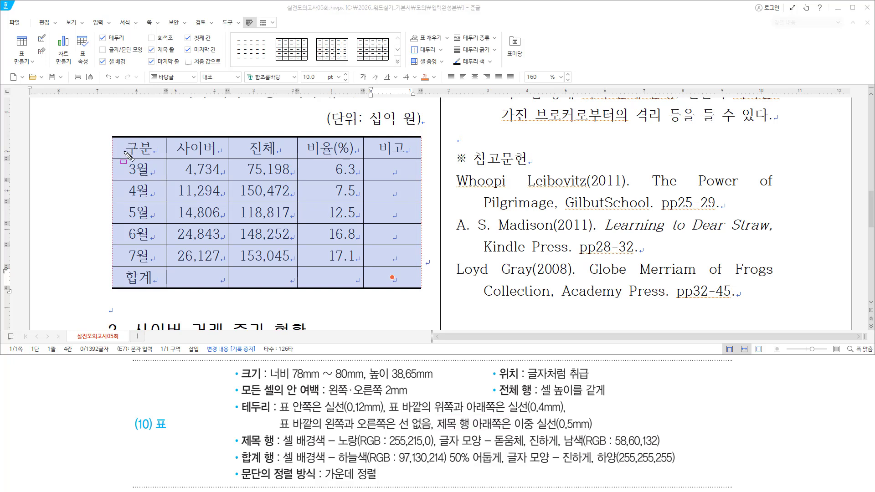
{"action": "left_click_drag", "start_coordinate": [123, 151], "coordinate": [409, 152]}
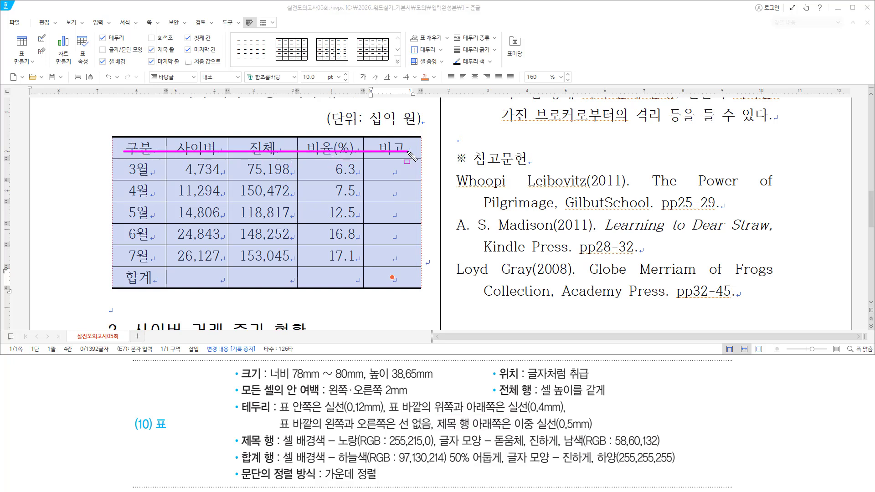
{"action": "key", "text": "Escape"}
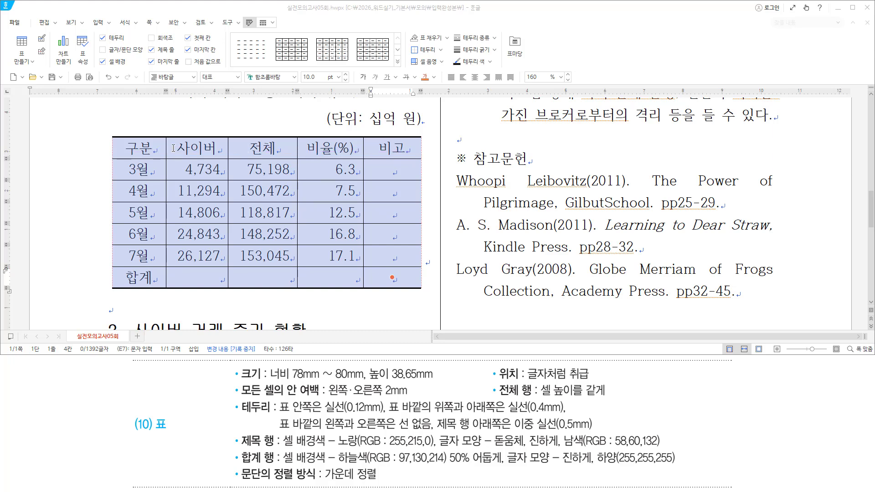
{"action": "left_click_drag", "start_coordinate": [146, 146], "coordinate": [392, 147]}
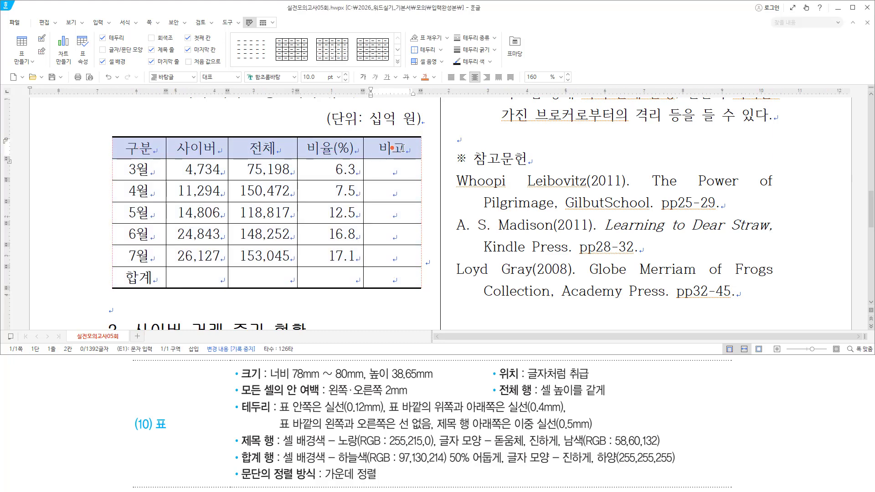
{"action": "left_click_drag", "start_coordinate": [114, 159], "coordinate": [418, 160]}
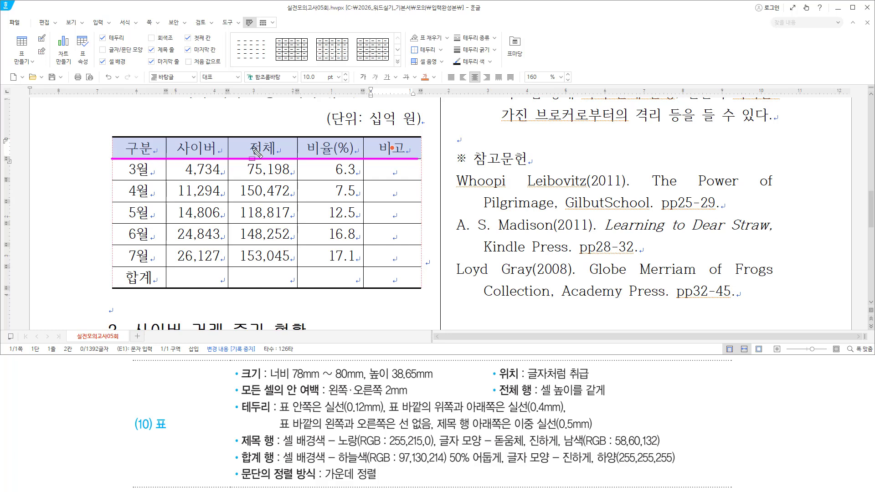
{"action": "key", "text": "Escape"}
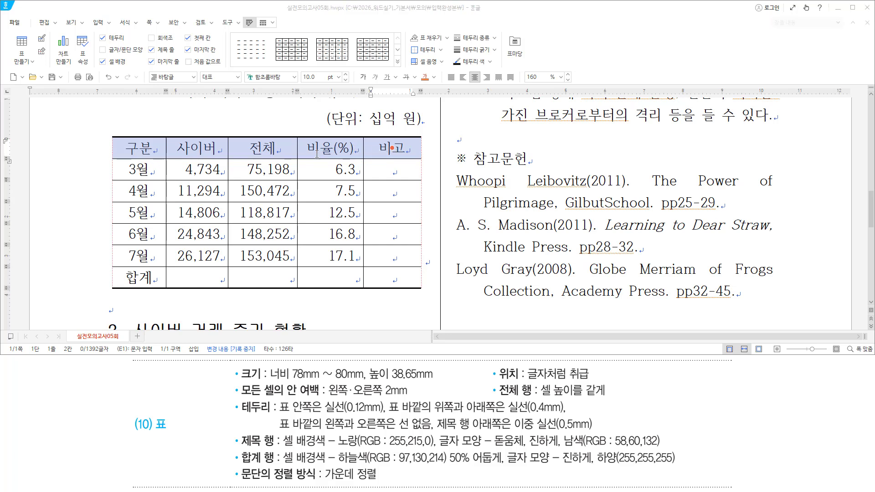
{"action": "left_click_drag", "start_coordinate": [401, 172], "coordinate": [425, 162]}
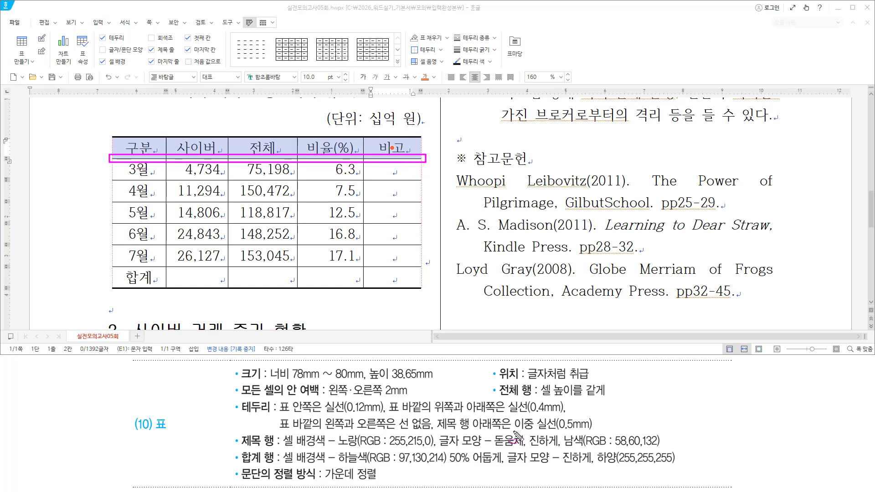
{"action": "left_click_drag", "start_coordinate": [514, 429], "coordinate": [602, 430]}
{"action": "key", "text": "Escape"}
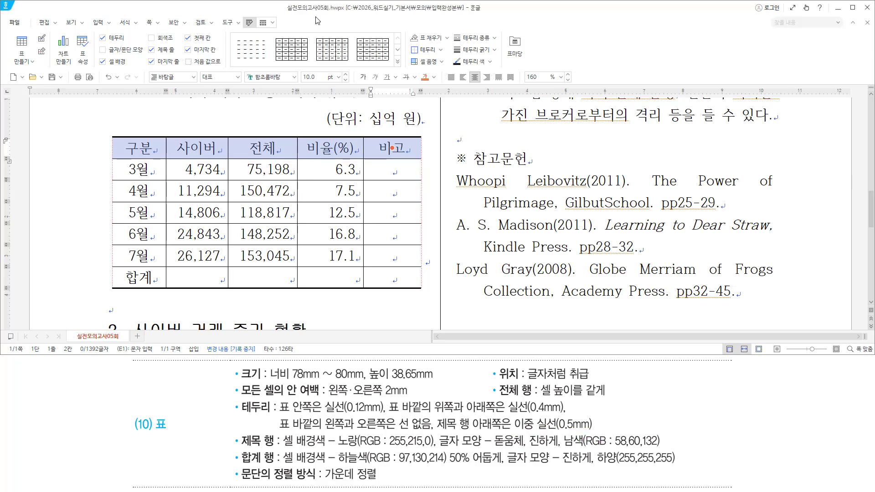
Apply a 0.5 mm double-line bottom border to the selected header row cells
{"action": "key", "text": "l"}
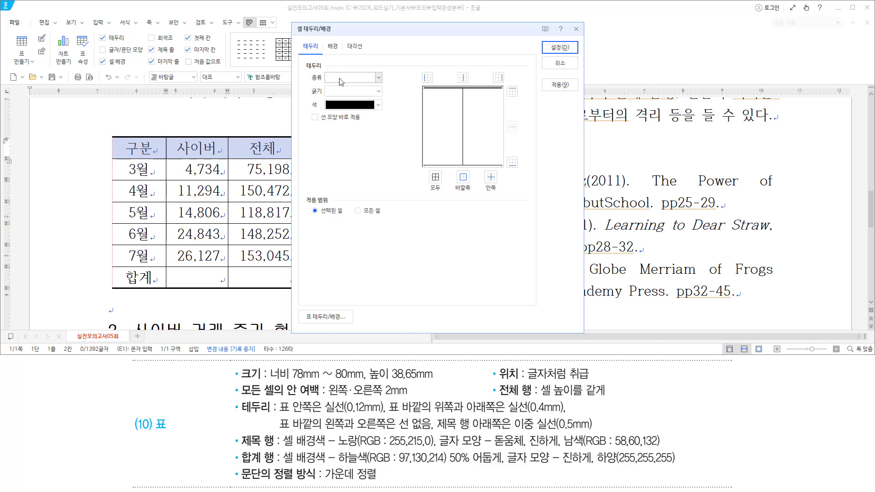
{"action": "left_click", "coordinate": [346, 78]}
{"action": "left_click", "coordinate": [354, 185]}
{"action": "left_click_drag", "start_coordinate": [320, 70], "coordinate": [393, 98]}
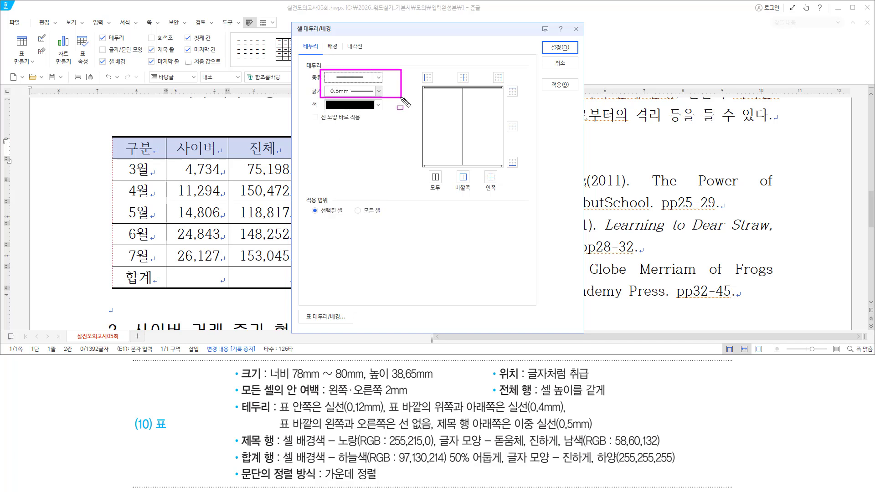
{"action": "left_click_drag", "start_coordinate": [504, 157], "coordinate": [523, 179]}
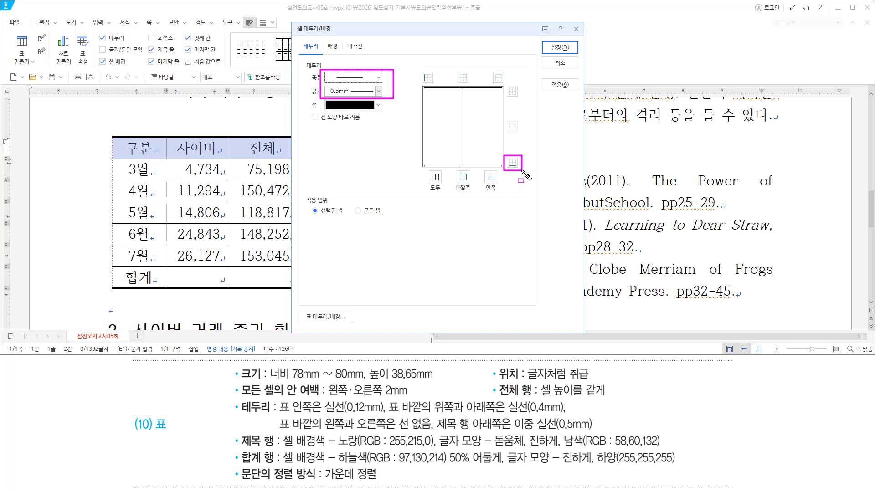
{"action": "left_click", "coordinate": [512, 162]}
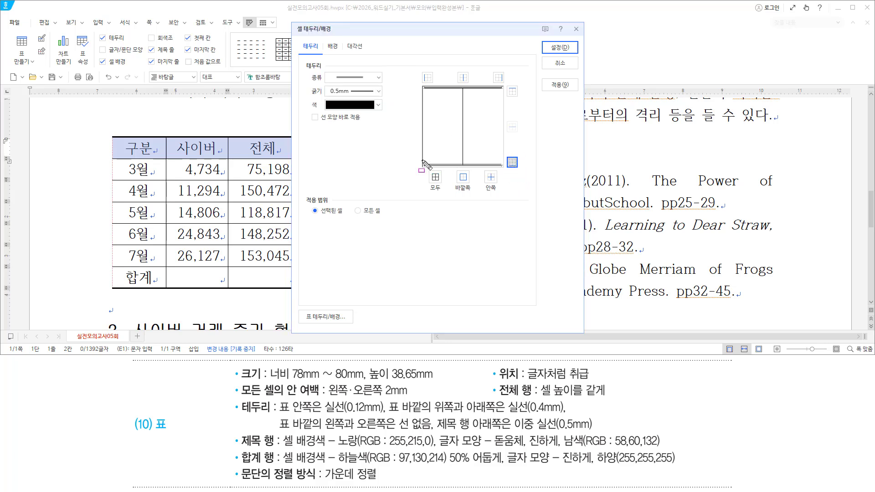
{"action": "left_click_drag", "start_coordinate": [421, 160], "coordinate": [507, 169]}
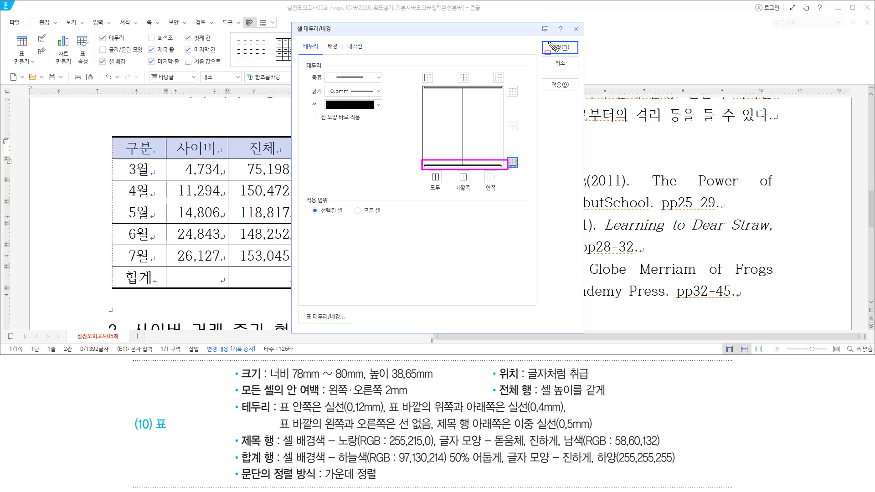
{"action": "left_click_drag", "start_coordinate": [547, 42], "coordinate": [571, 54]}
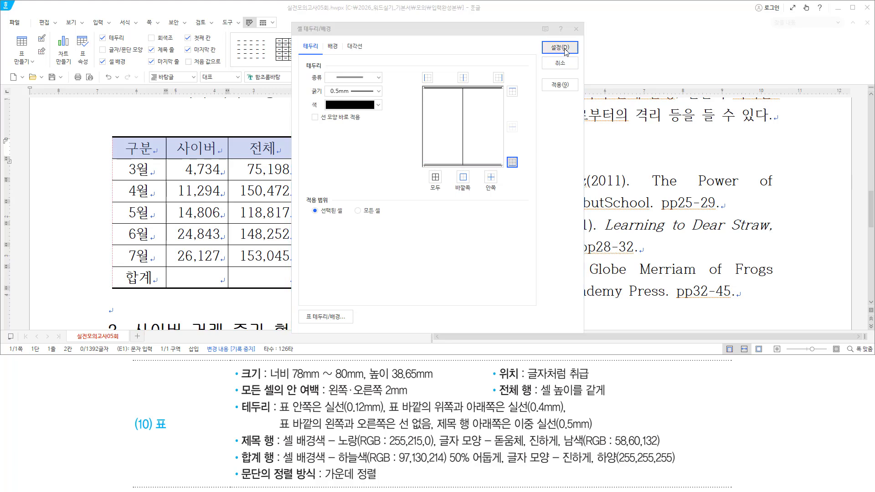
{"action": "left_click", "coordinate": [559, 47]}
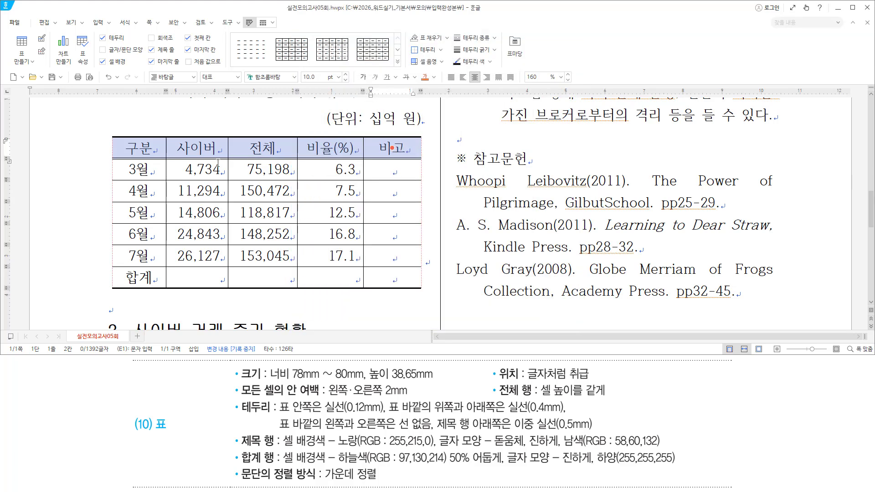
{"action": "left_click_drag", "start_coordinate": [107, 152], "coordinate": [424, 163]}
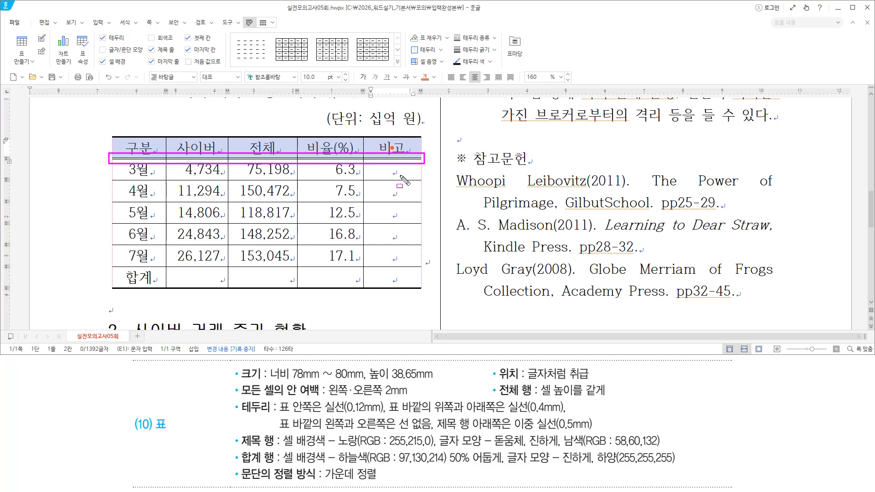
{"action": "key", "text": "Escape"}
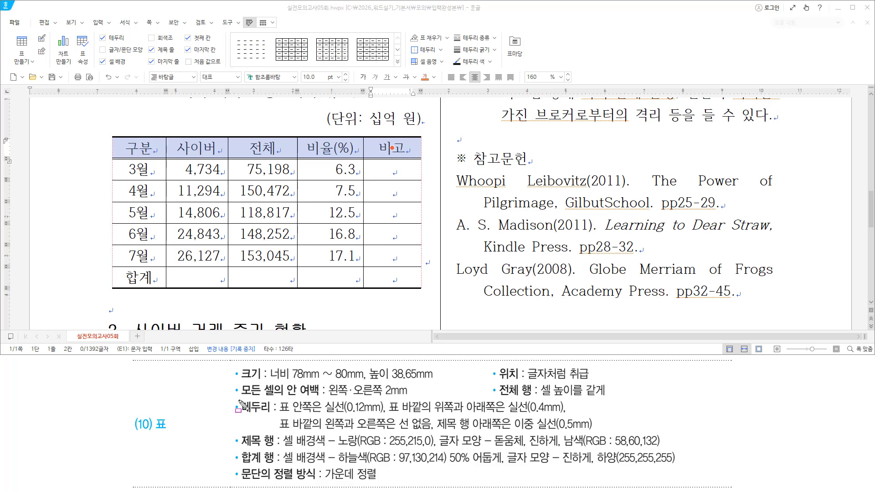
{"action": "mouse_move", "coordinate": [236, 400]}
{"action": "left_mouse_down"}
{"action": "mouse_move", "coordinate": [255, 418]}
{"action": "mouse_move", "coordinate": [588, 435]}
{"action": "left_mouse_up"}
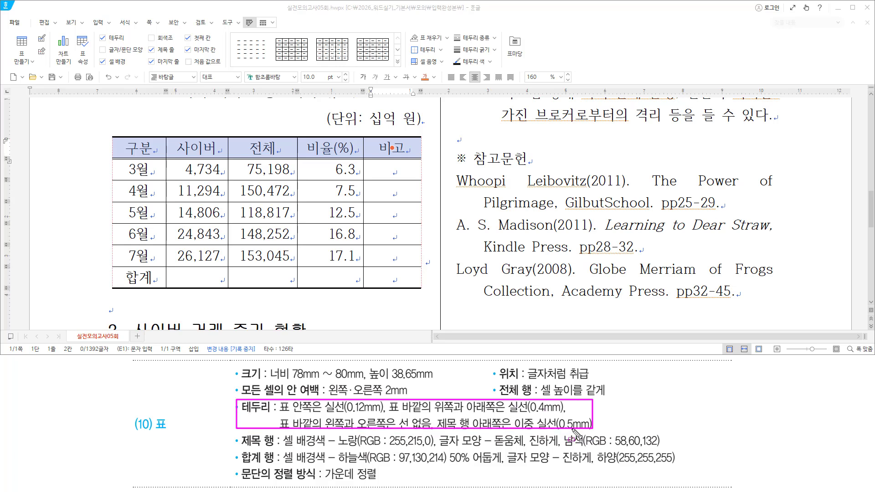
{"action": "key", "text": "e"}
{"action": "mouse_move", "coordinate": [238, 432]}
{"action": "left_mouse_down"}
{"action": "mouse_move", "coordinate": [279, 446]}
{"action": "mouse_move", "coordinate": [667, 451]}
{"action": "left_mouse_up"}
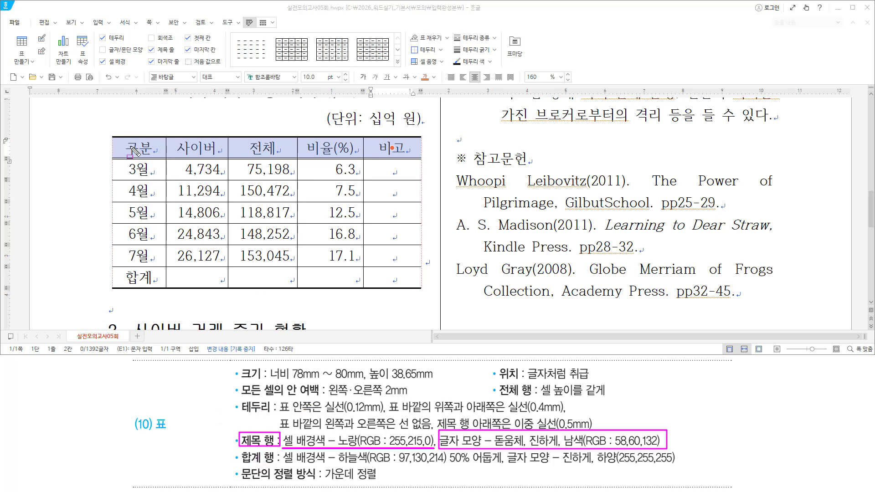
{"action": "key", "text": "Escape"}
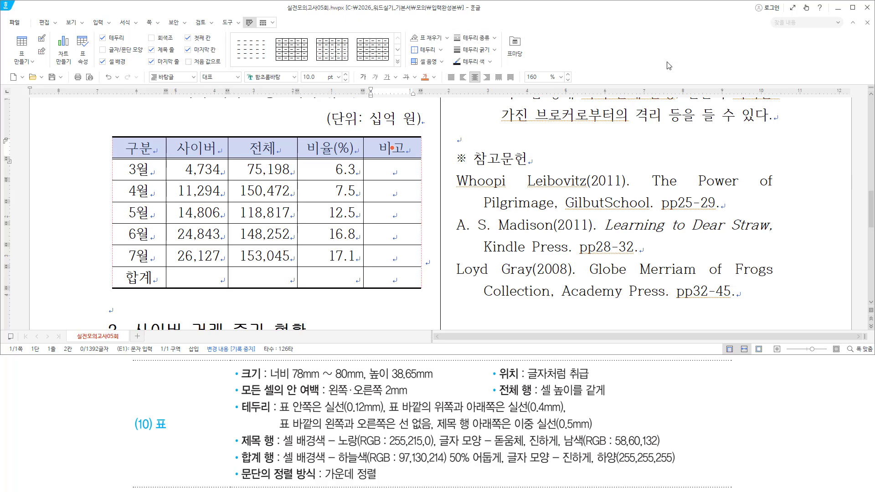
Give the header row cells a solid yellow (RGB 255,215,0) background fill
{"action": "key", "text": "l"}
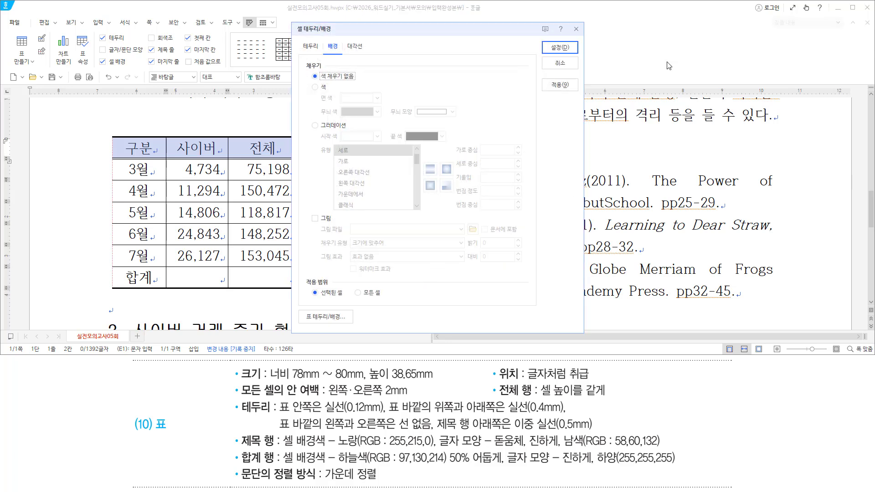
{"action": "left_click", "coordinate": [329, 46]}
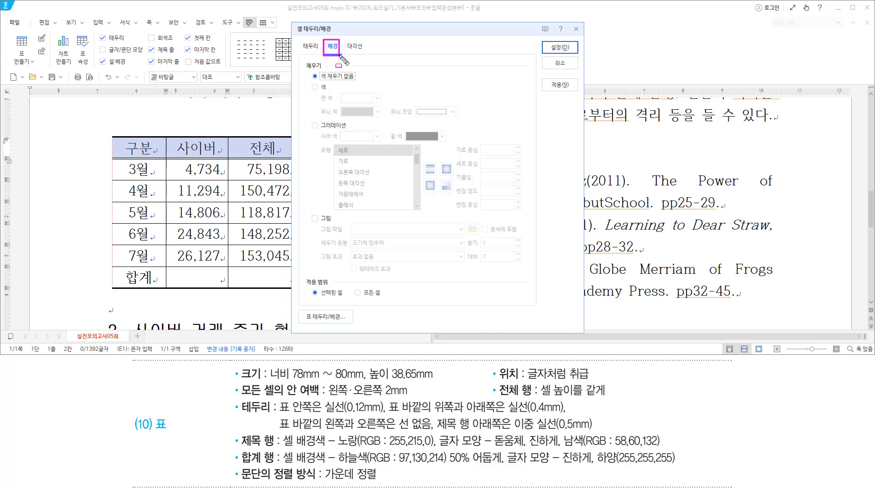
{"action": "left_click", "coordinate": [314, 86]}
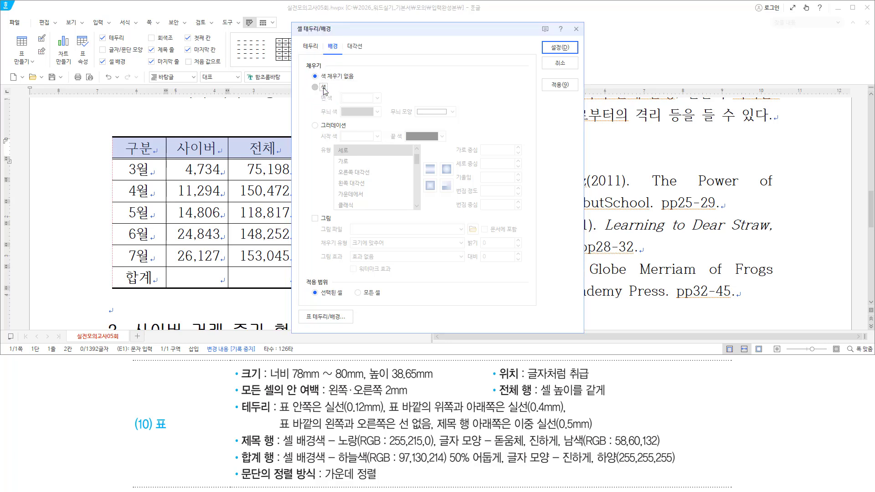
{"action": "left_click", "coordinate": [377, 98]}
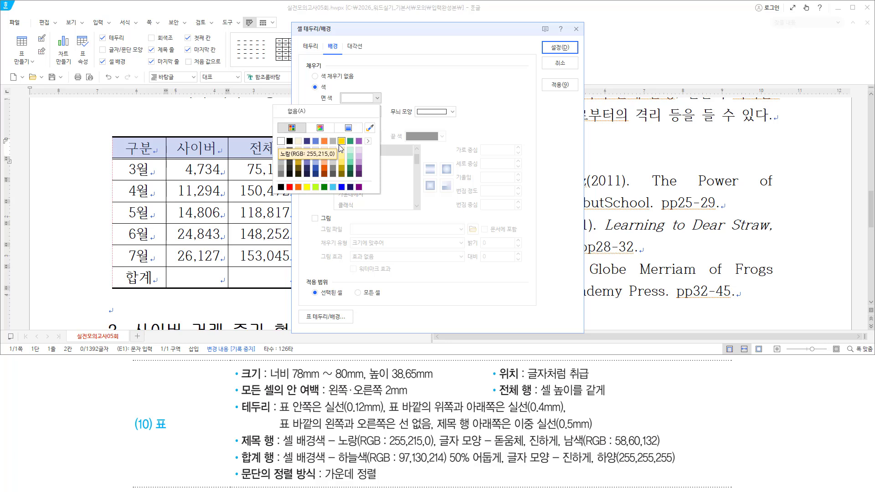
{"action": "left_click", "coordinate": [341, 141]}
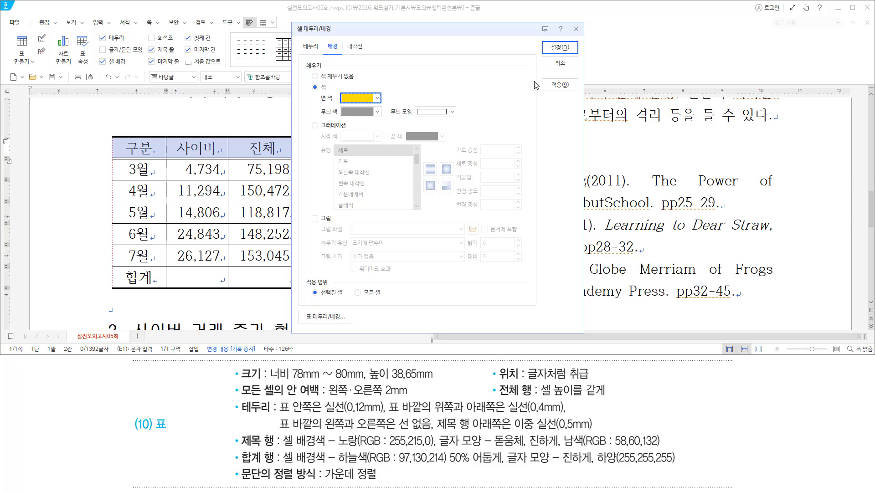
{"action": "left_click", "coordinate": [559, 47]}
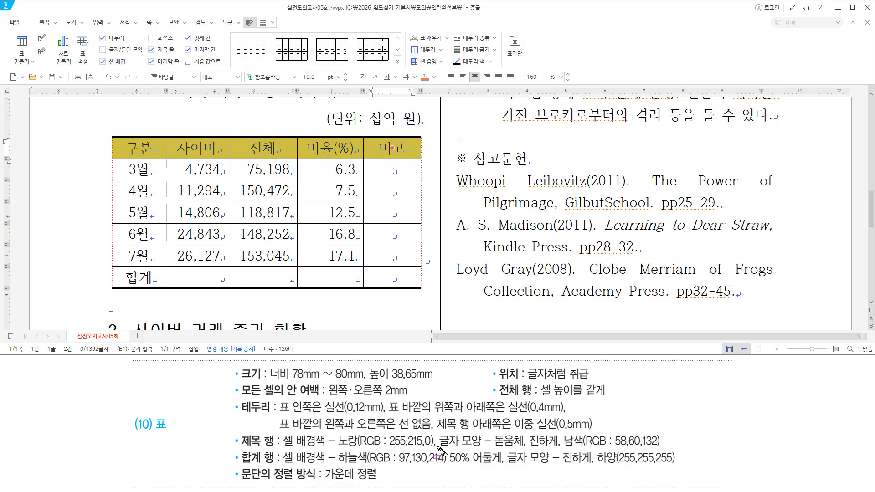
{"action": "left_click_drag", "start_coordinate": [438, 447], "coordinate": [661, 448]}
Set the header row text to bold 돋움체 in navy (RGB 58,60,132) via Character Shape
{"action": "key", "text": "Escape"}
{"action": "left_click", "coordinate": [344, 22]}
{"action": "key", "text": "alt+l"}
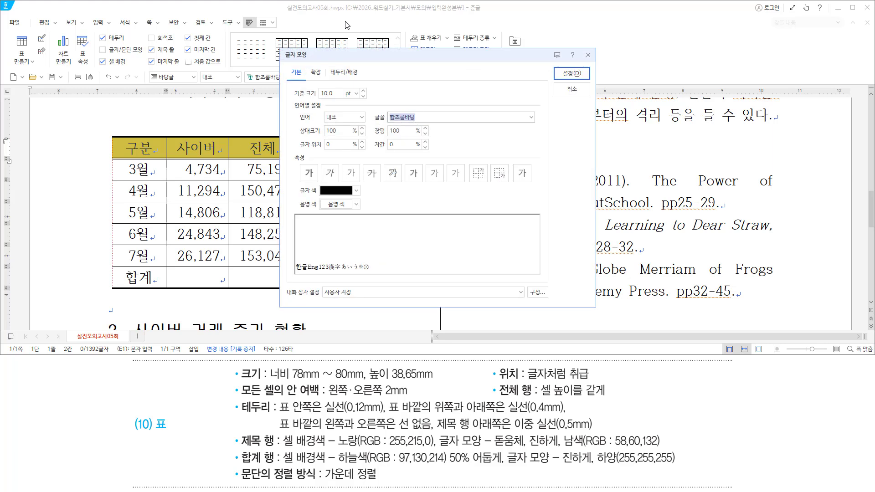
{"action": "type", "text": "ehe"}
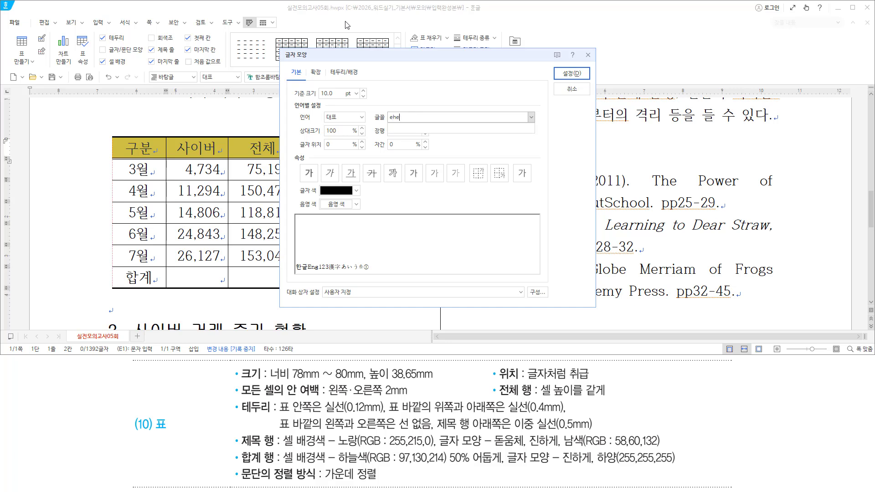
{"action": "type", "text": "dnacp"}
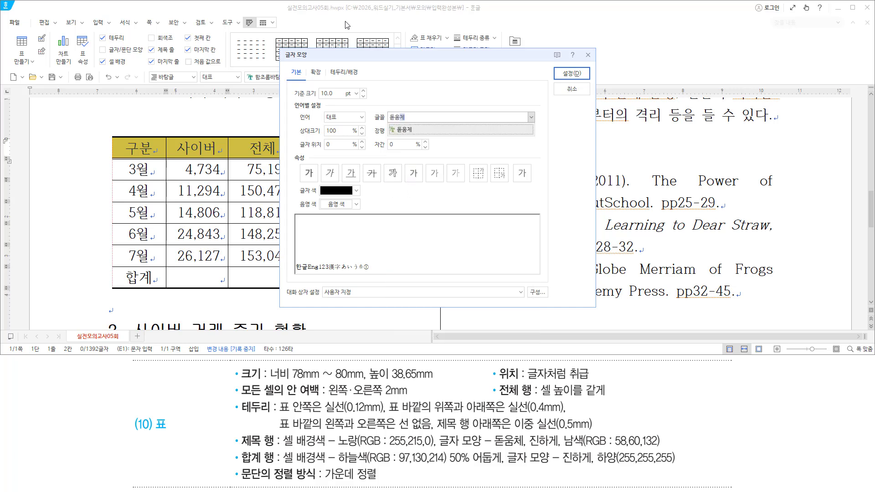
{"action": "key", "text": "Return"}
{"action": "key", "text": "alt"}
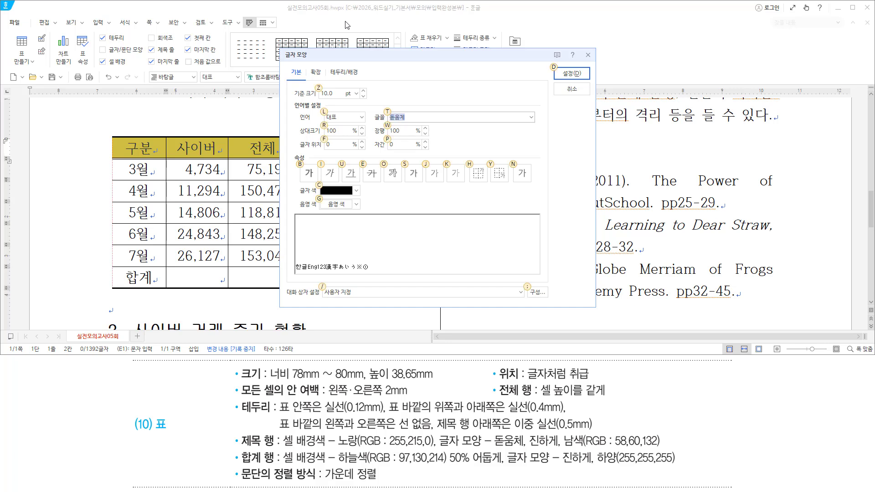
{"action": "key", "text": "b"}
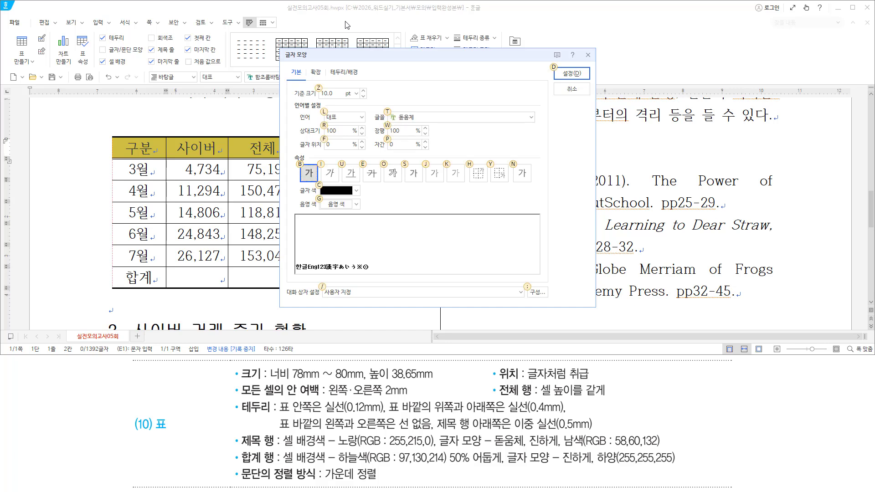
{"action": "left_click", "coordinate": [357, 192]}
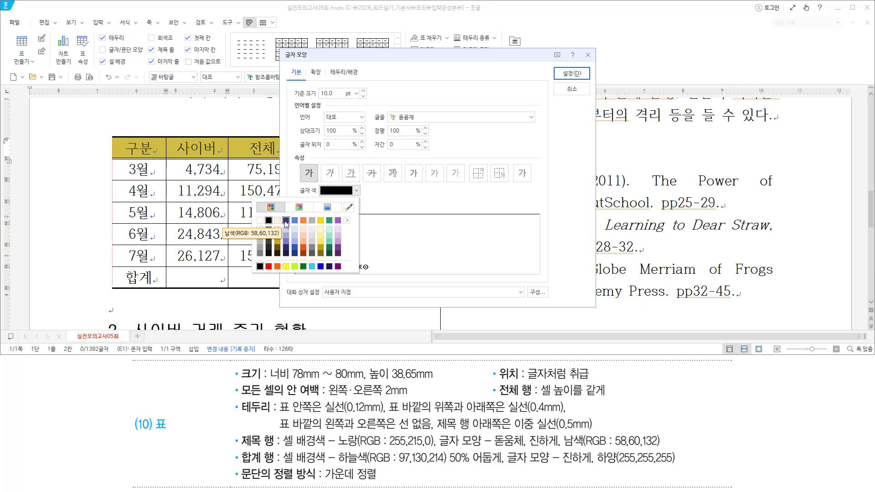
{"action": "left_click", "coordinate": [286, 220]}
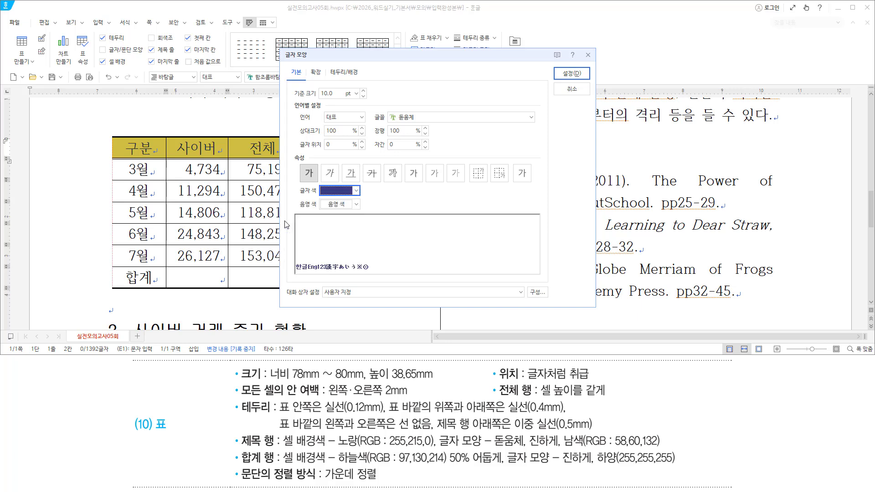
{"action": "left_click", "coordinate": [566, 73]}
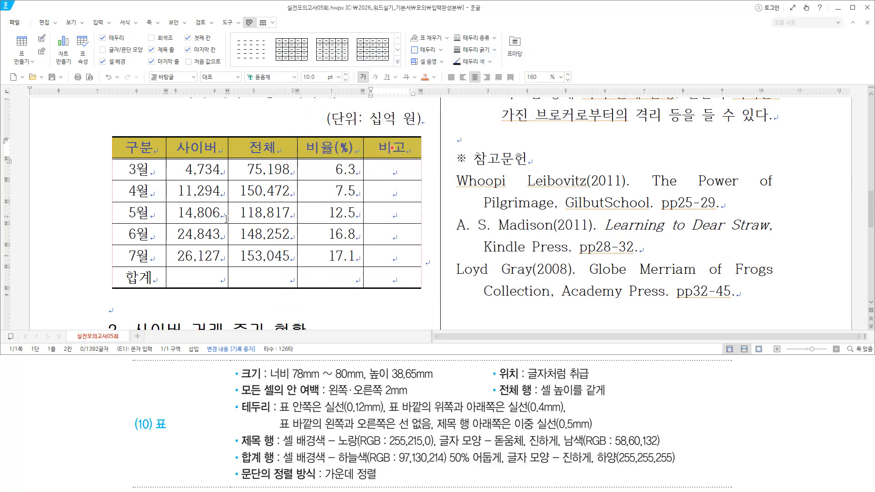
Select the whole 합계 total row of the table
{"action": "left_click_drag", "start_coordinate": [237, 441], "coordinate": [669, 440]}
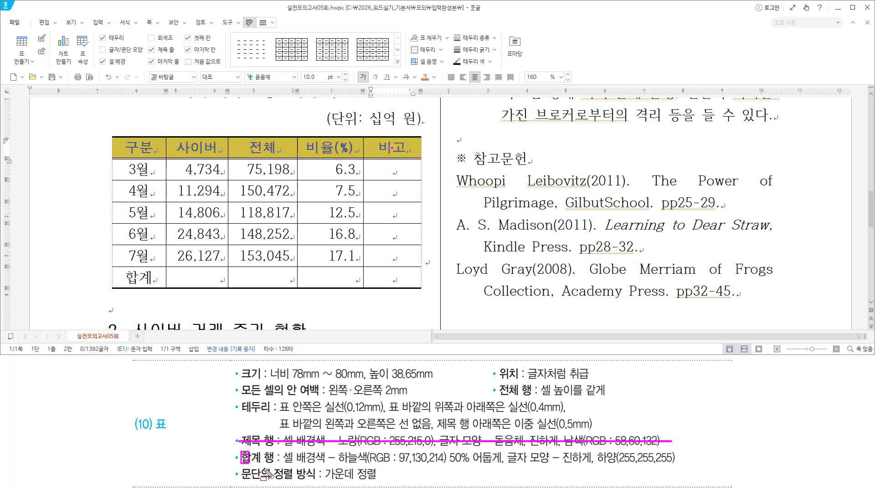
{"action": "left_click_drag", "start_coordinate": [241, 451], "coordinate": [278, 467]}
{"action": "left_click", "coordinate": [128, 277]}
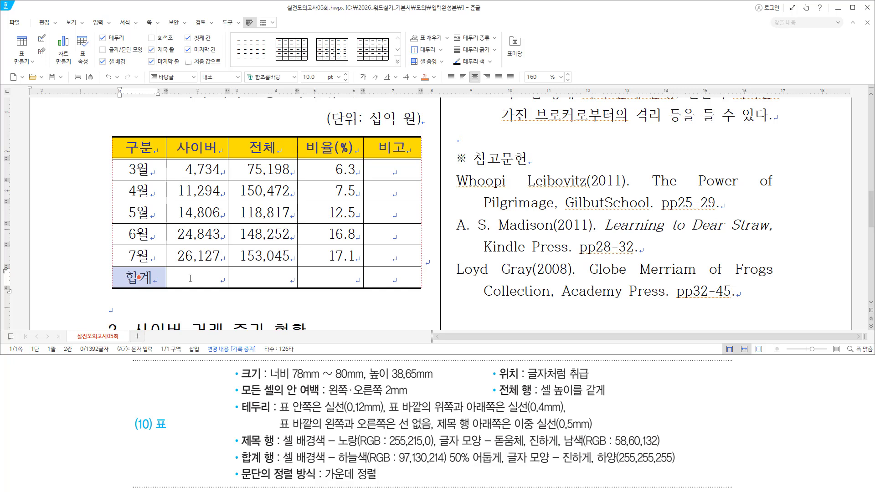
{"action": "left_click_drag", "start_coordinate": [191, 278], "coordinate": [398, 280]}
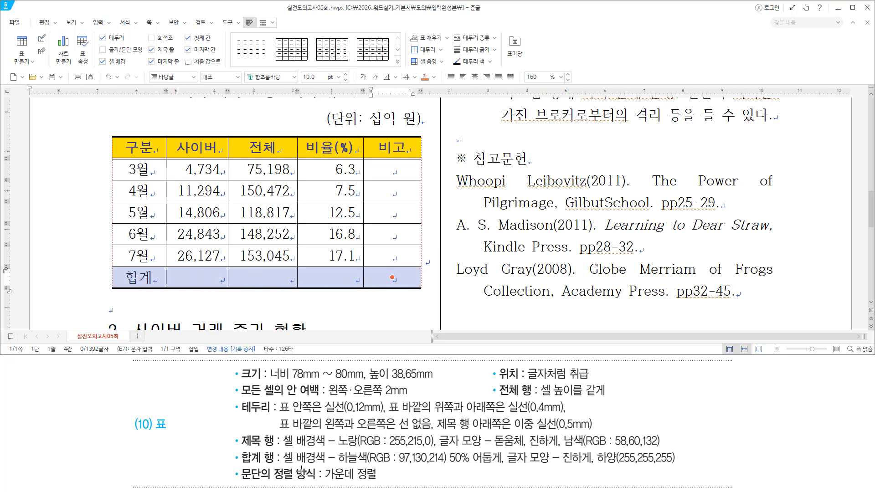
{"action": "left_click_drag", "start_coordinate": [282, 463], "coordinate": [447, 464]}
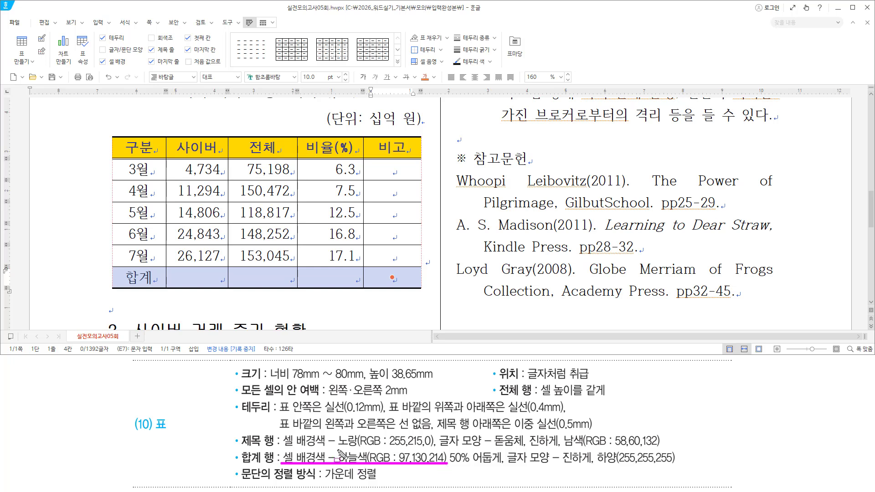
{"action": "left_click_drag", "start_coordinate": [450, 451], "coordinate": [501, 467]}
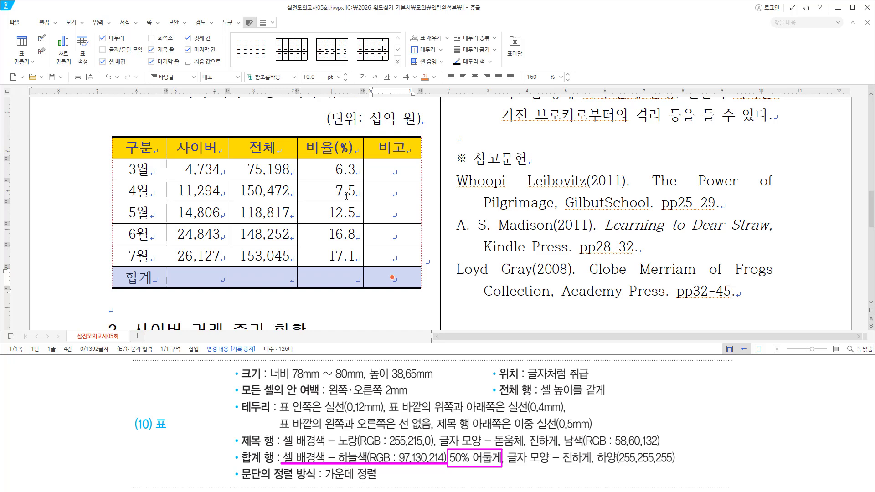
{"action": "key", "text": "Escape"}
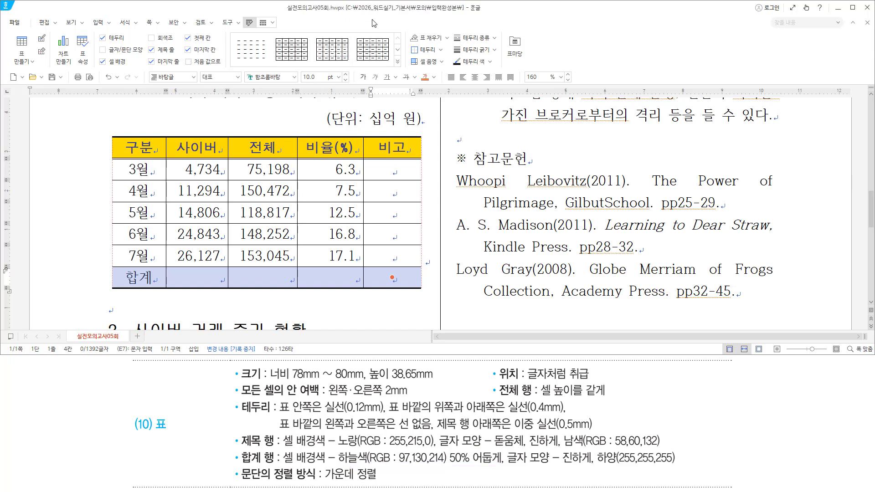
Fill the total row cells with 하늘색 (RGB 97,130,214) 50% darker
{"action": "key", "text": "l"}
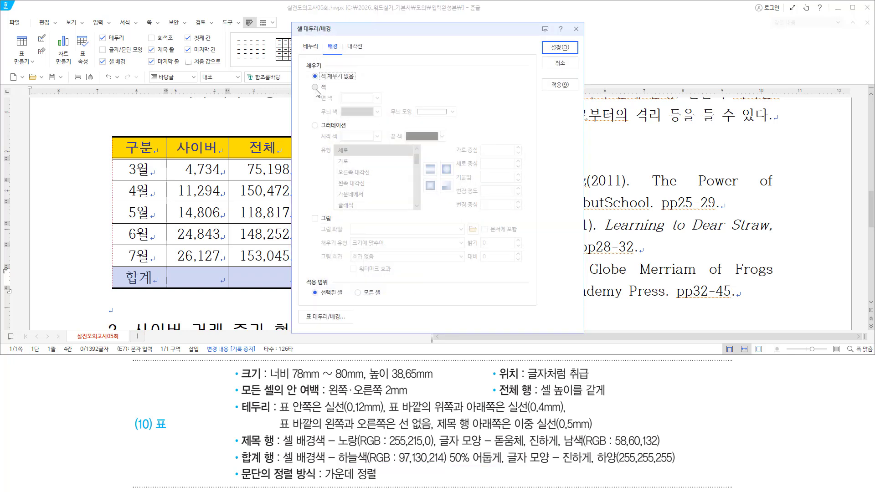
{"action": "left_click", "coordinate": [315, 87]}
{"action": "left_click", "coordinate": [378, 99]}
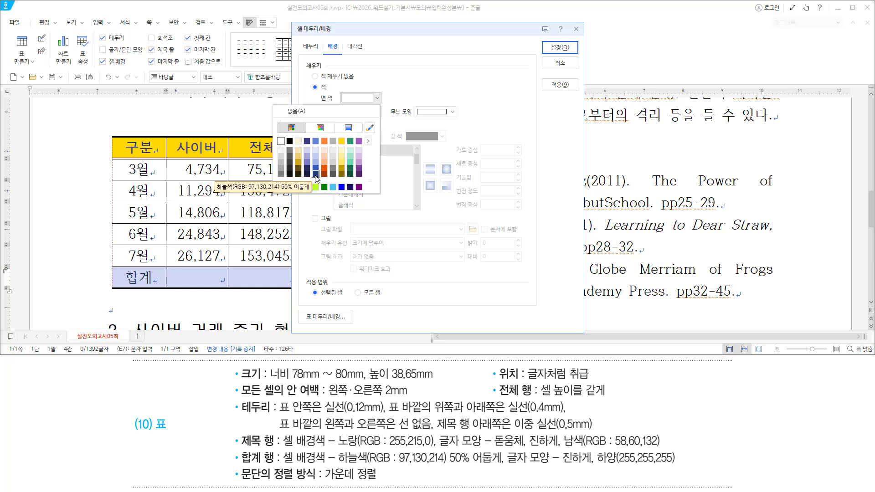
{"action": "left_click", "coordinate": [315, 173]}
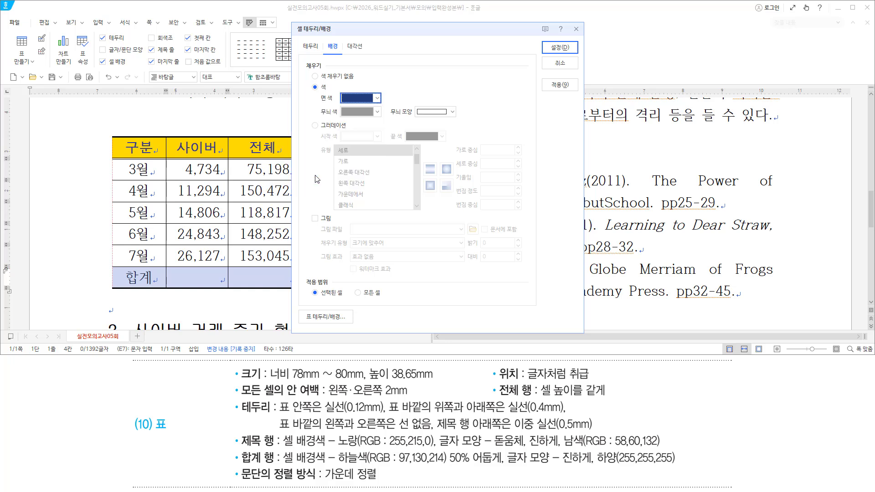
{"action": "left_click", "coordinate": [559, 48]}
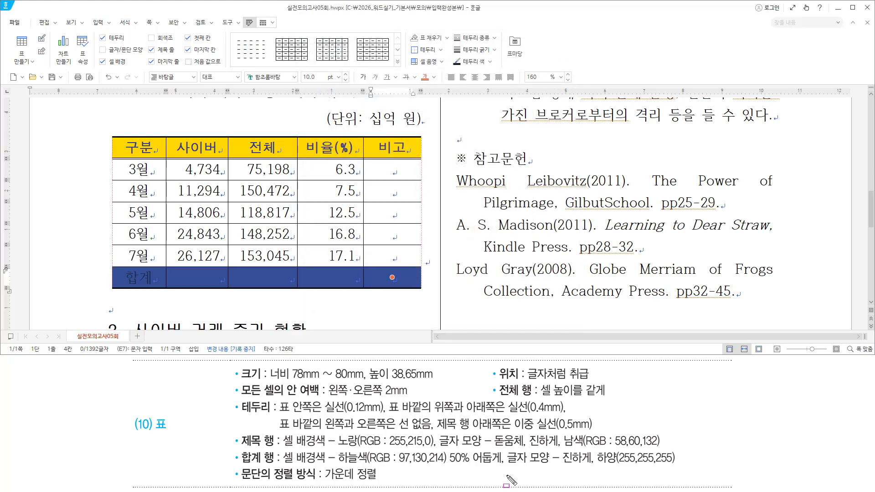
Make the 합계 row text bold and white against its dark blue fill
{"action": "left_click_drag", "start_coordinate": [503, 466], "coordinate": [678, 465]}
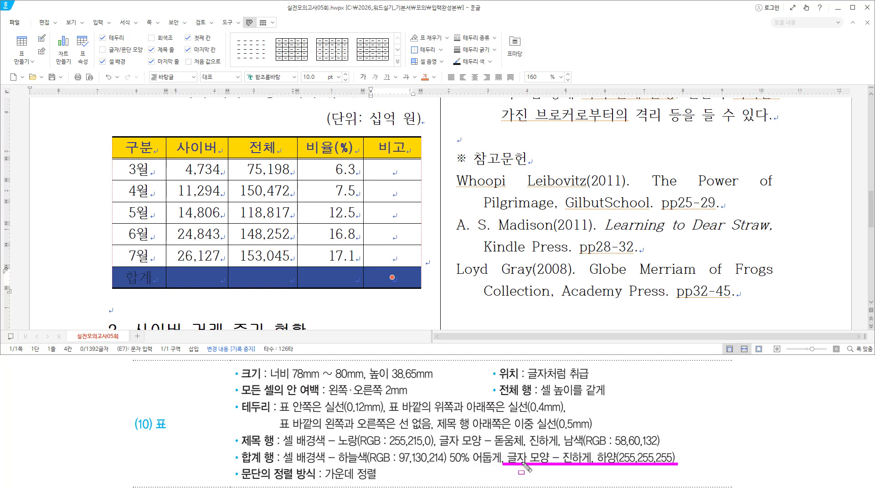
{"action": "left_click_drag", "start_coordinate": [355, 67], "coordinate": [369, 85]}
{"action": "left_click_drag", "start_coordinate": [418, 68], "coordinate": [439, 85]}
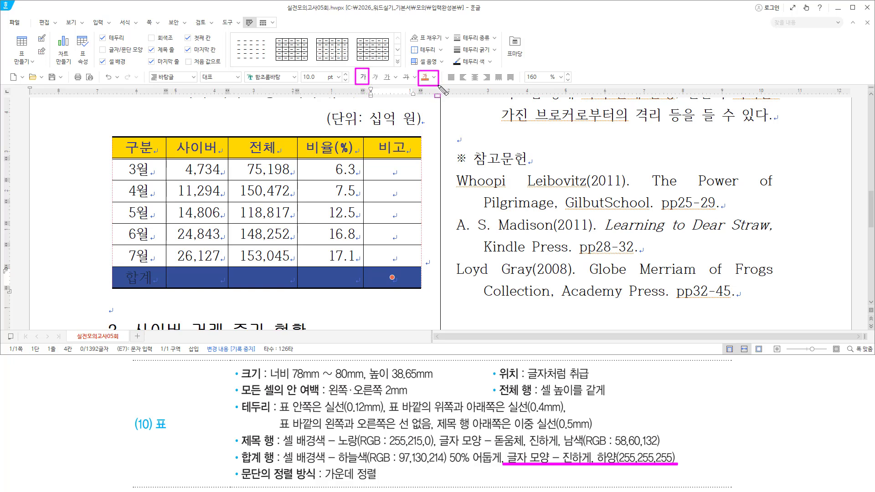
{"action": "key", "text": "Escape"}
{"action": "left_click", "coordinate": [363, 77]}
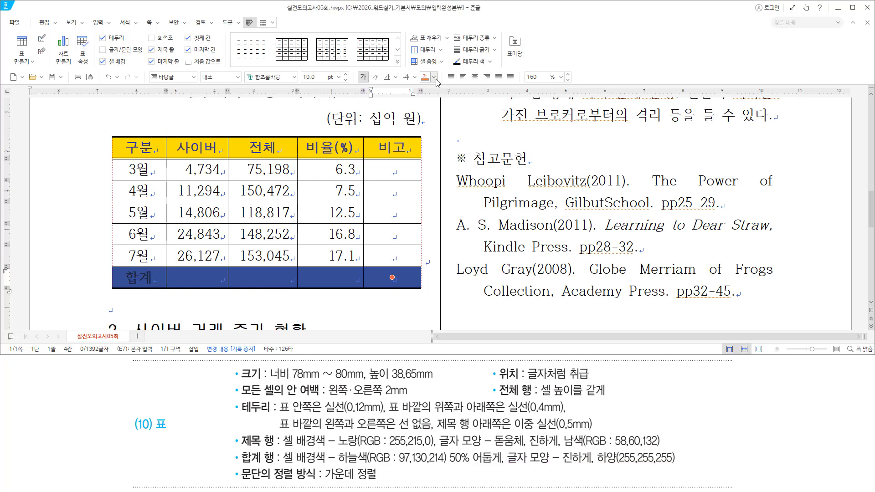
{"action": "left_click", "coordinate": [435, 79]}
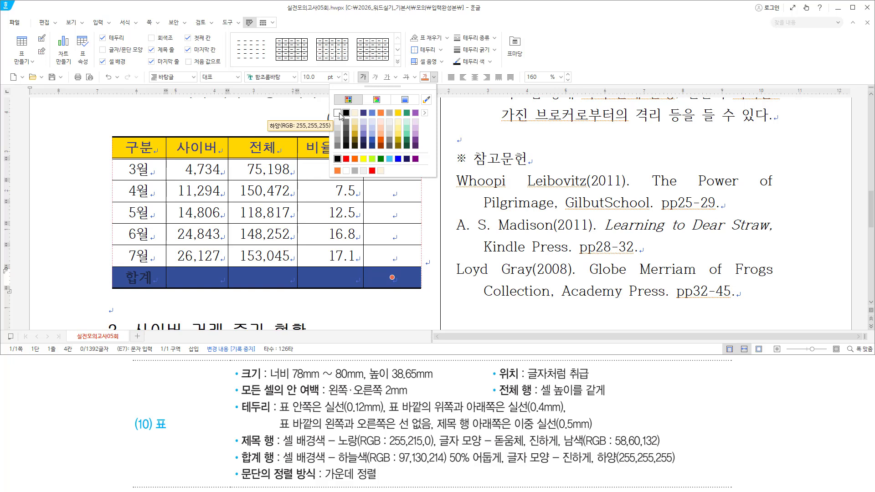
{"action": "left_click", "coordinate": [337, 114]}
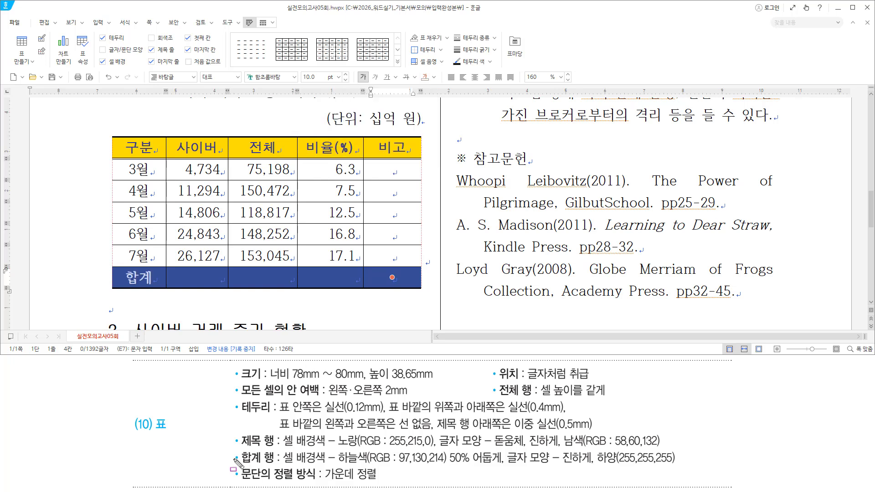
{"action": "left_click_drag", "start_coordinate": [233, 459], "coordinate": [678, 458]}
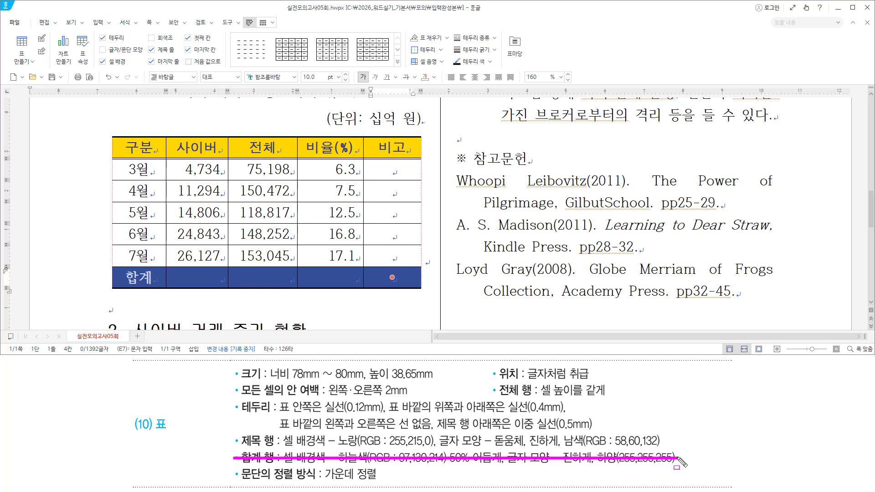
{"action": "left_click_drag", "start_coordinate": [239, 480], "coordinate": [381, 482]}
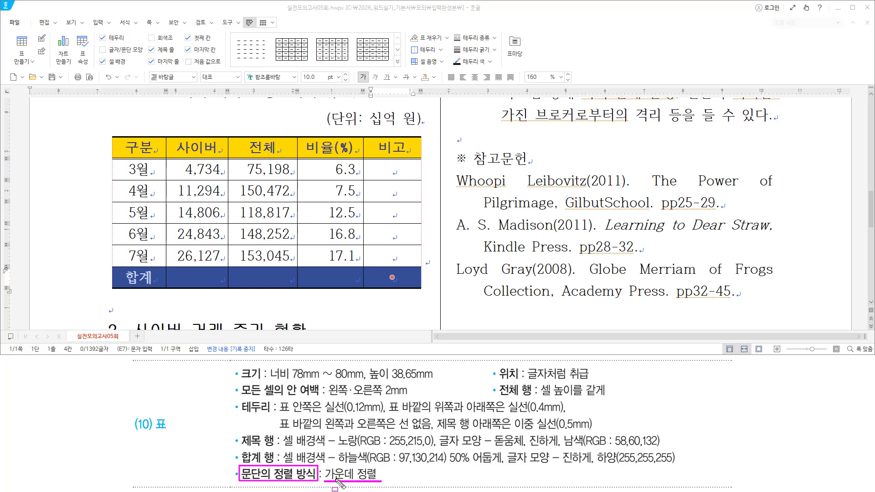
{"action": "mouse_move", "coordinate": [129, 415]}
{"action": "left_mouse_down"}
{"action": "mouse_move", "coordinate": [191, 434]}
{"action": "mouse_move", "coordinate": [177, 434]}
{"action": "left_mouse_up"}
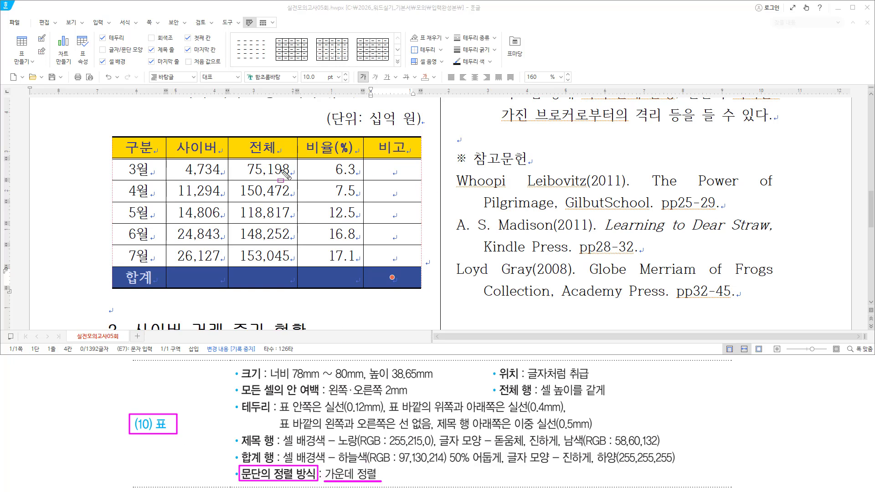
{"action": "left_click_drag", "start_coordinate": [50, 117], "coordinate": [88, 288]}
{"action": "key", "text": "Escape"}
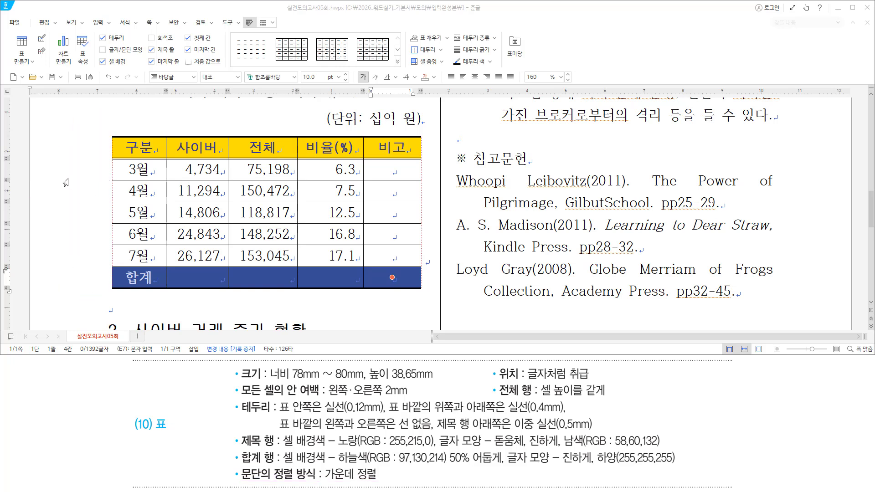
Select the line holding the table and set its paragraph alignment to centre
{"action": "left_click", "coordinate": [67, 182]}
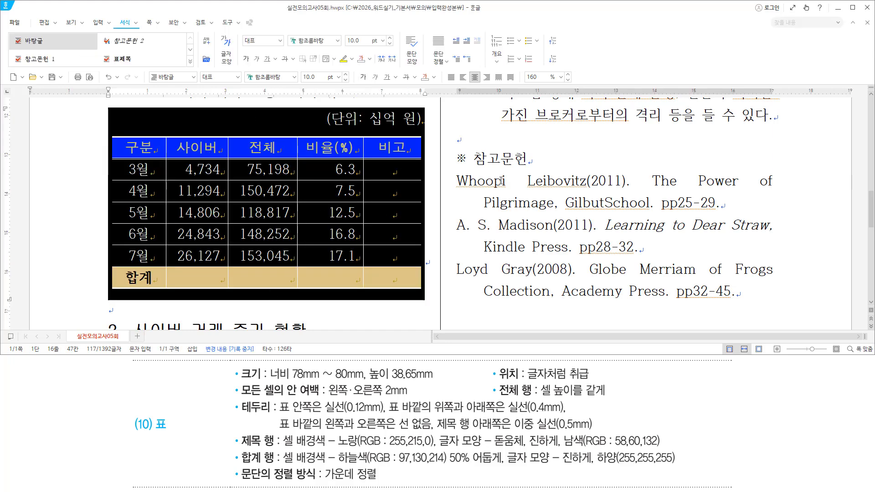
{"action": "left_click_drag", "start_coordinate": [465, 66], "coordinate": [483, 87]}
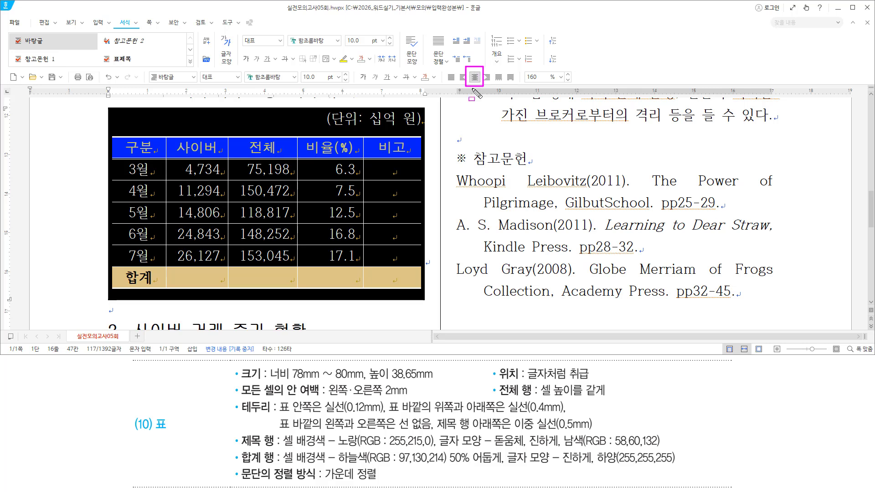
{"action": "key", "text": "Escape"}
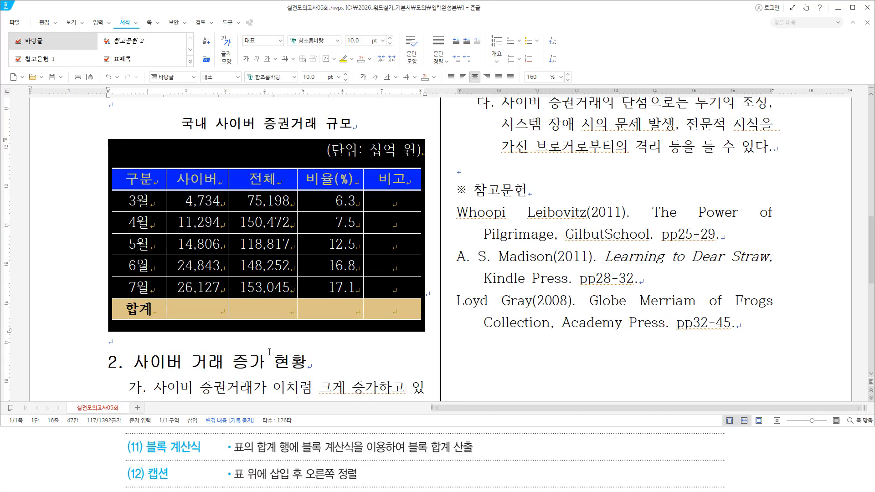
{"action": "key", "text": "ctrl+2"}
{"action": "left_click_drag", "start_coordinate": [146, 455], "coordinate": [200, 454]}
{"action": "key", "text": "Escape"}
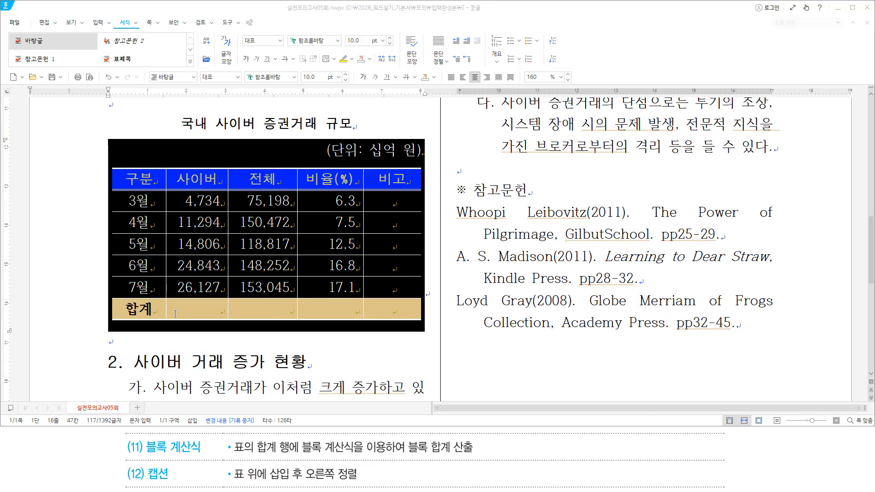
Block-sum the number columns into the 합계 row, giving 81,804, 645,784 and 60.2
{"action": "left_click", "coordinate": [175, 313]}
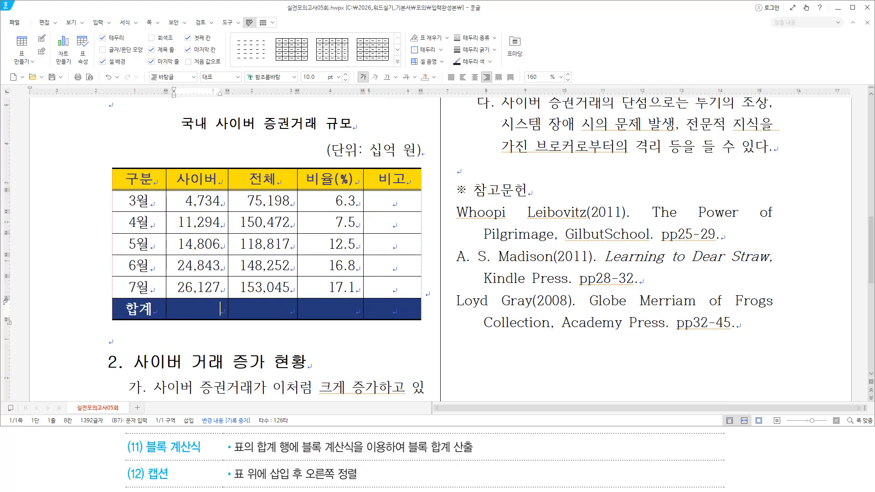
{"action": "left_click_drag", "start_coordinate": [183, 301], "coordinate": [354, 314]}
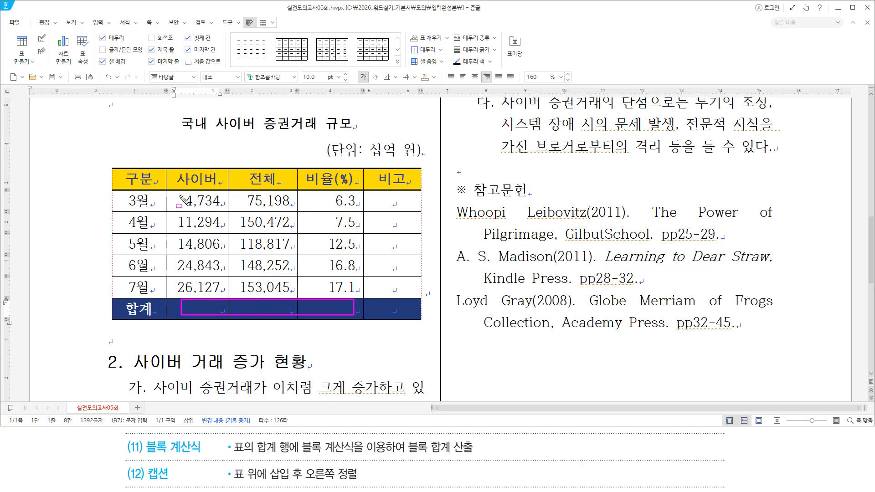
{"action": "mouse_move", "coordinate": [180, 195]}
{"action": "left_mouse_down"}
{"action": "mouse_move", "coordinate": [262, 212]}
{"action": "mouse_move", "coordinate": [346, 314]}
{"action": "mouse_move", "coordinate": [359, 316]}
{"action": "left_mouse_up"}
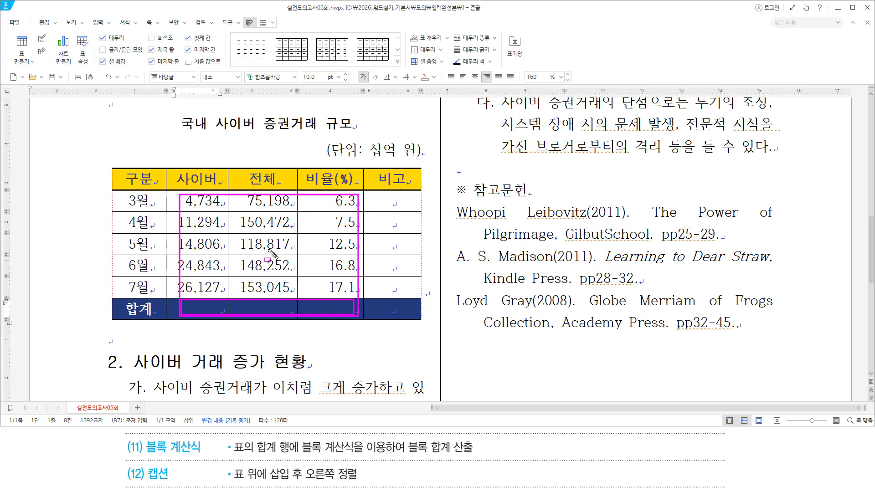
{"action": "left_click_drag", "start_coordinate": [399, 454], "coordinate": [476, 454]}
{"action": "key", "text": "Escape"}
{"action": "mouse_move", "coordinate": [192, 201]}
{"action": "left_mouse_down"}
{"action": "mouse_move", "coordinate": [262, 222]}
{"action": "mouse_move", "coordinate": [329, 307]}
{"action": "left_mouse_up"}
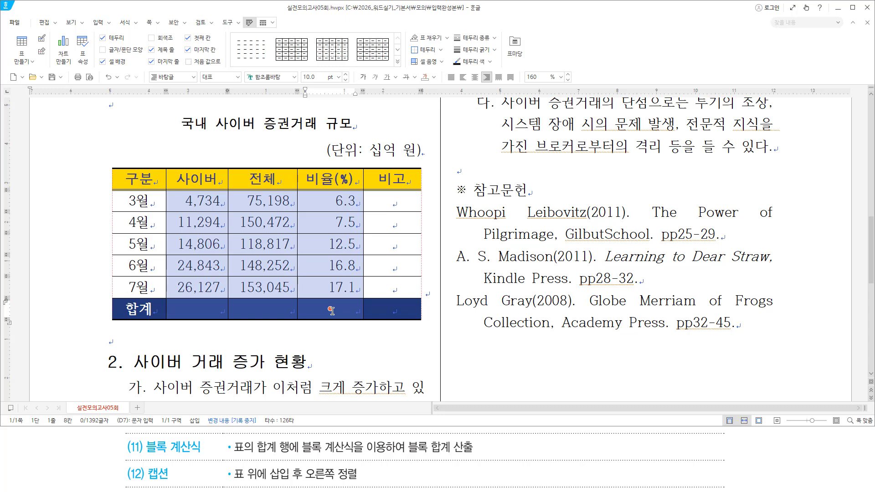
{"action": "key", "text": "ctrl+shift+s"}
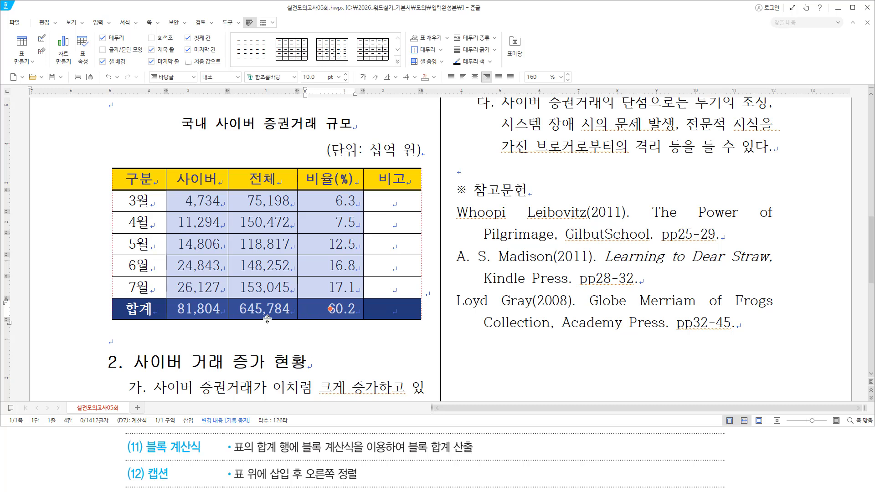
{"action": "left_click_drag", "start_coordinate": [141, 461], "coordinate": [169, 482]}
{"action": "left_click_drag", "start_coordinate": [232, 479], "coordinate": [360, 481]}
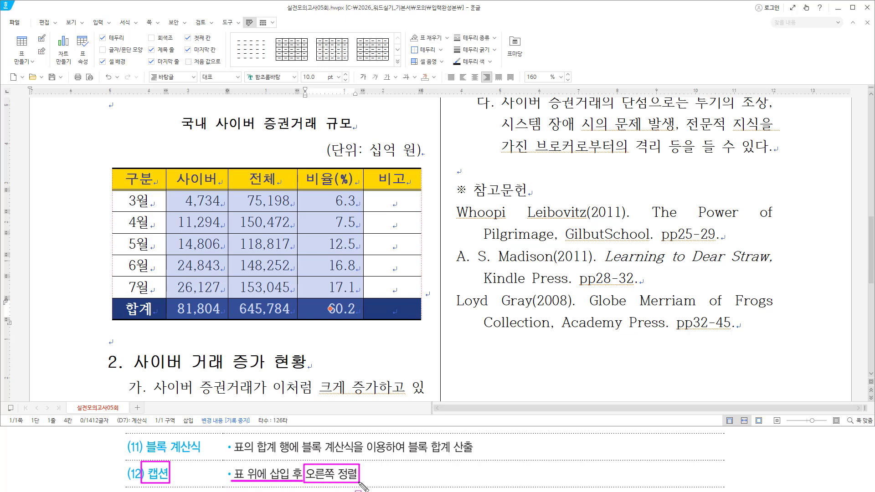
{"action": "left_click_drag", "start_coordinate": [327, 159], "coordinate": [422, 160]}
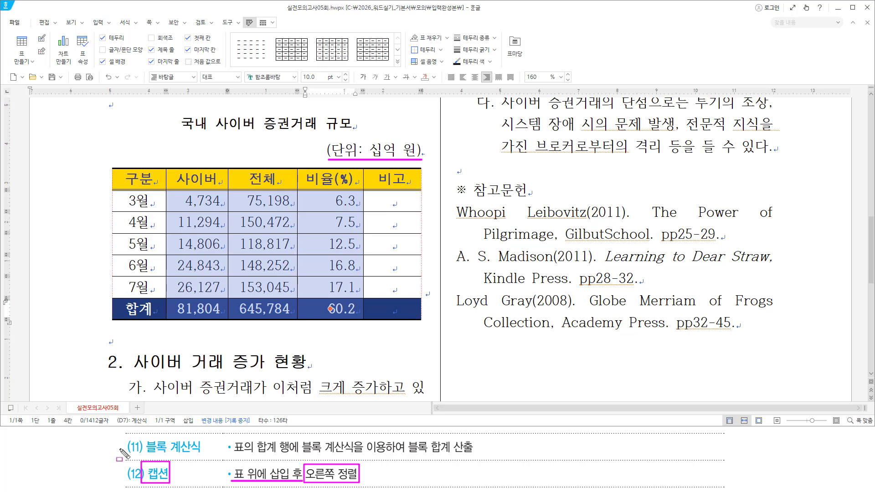
{"action": "mouse_move", "coordinate": [106, 136]}
{"action": "left_mouse_down"}
{"action": "mouse_move", "coordinate": [223, 298]}
{"action": "mouse_move", "coordinate": [430, 325]}
{"action": "left_mouse_up"}
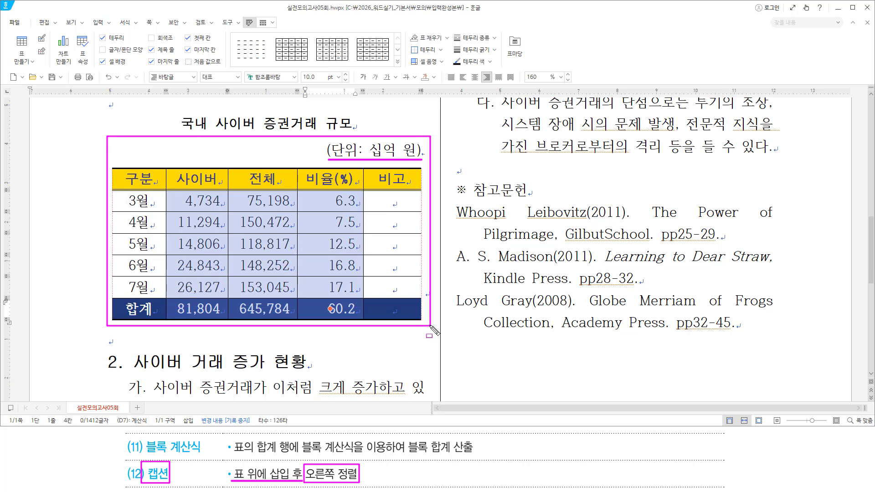
{"action": "key", "text": "Escape"}
{"action": "left_click", "coordinate": [255, 333]}
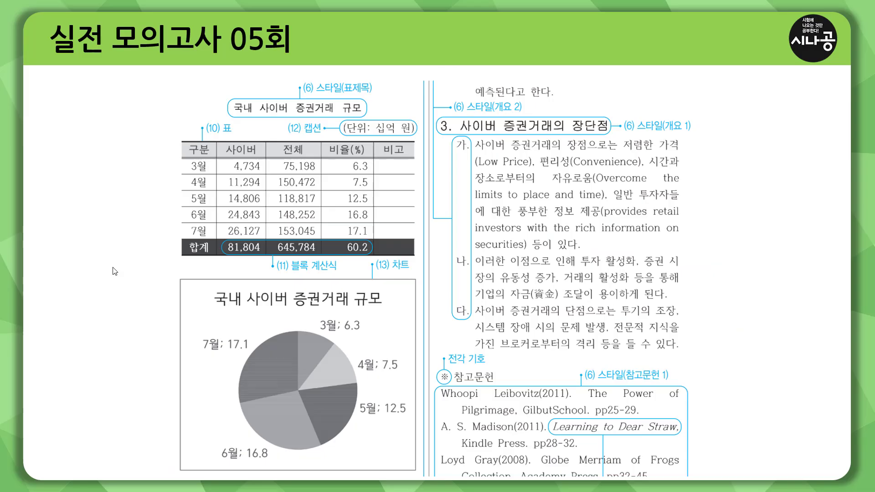
{"action": "key", "text": "ctrl+2"}
{"action": "mouse_move", "coordinate": [153, 271]}
{"action": "left_mouse_down"}
{"action": "mouse_move", "coordinate": [469, 272]}
{"action": "mouse_move", "coordinate": [425, 272]}
{"action": "left_mouse_up"}
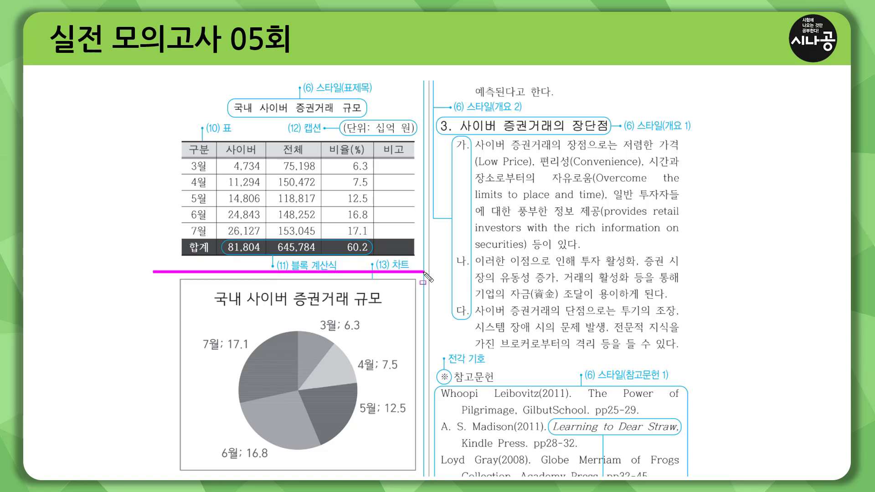
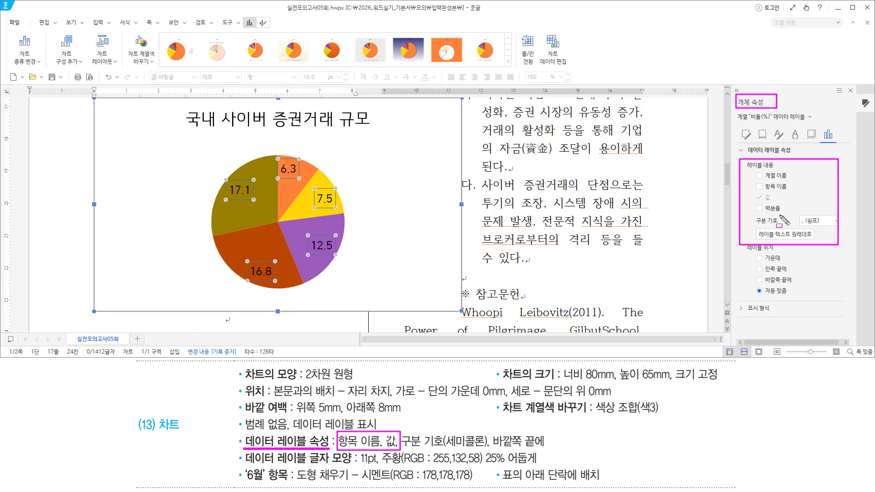
Show 항목 이름 and 값 in the pie data labels, separated by a semicolon (e.g. 3월; 6.3)
{"action": "mouse_move", "coordinate": [752, 203]}
{"action": "left_mouse_down"}
{"action": "mouse_move", "coordinate": [772, 203]}
{"action": "mouse_move", "coordinate": [774, 194]}
{"action": "left_mouse_up"}
{"action": "left_click", "coordinate": [759, 187]}
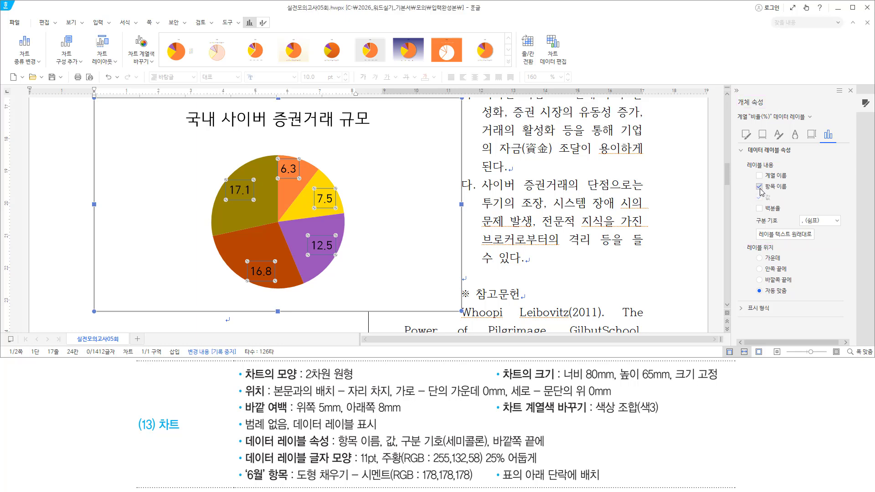
{"action": "mouse_move", "coordinate": [751, 182]}
{"action": "left_mouse_down"}
{"action": "mouse_move", "coordinate": [750, 197]}
{"action": "mouse_move", "coordinate": [785, 203]}
{"action": "mouse_move", "coordinate": [791, 183]}
{"action": "left_mouse_up"}
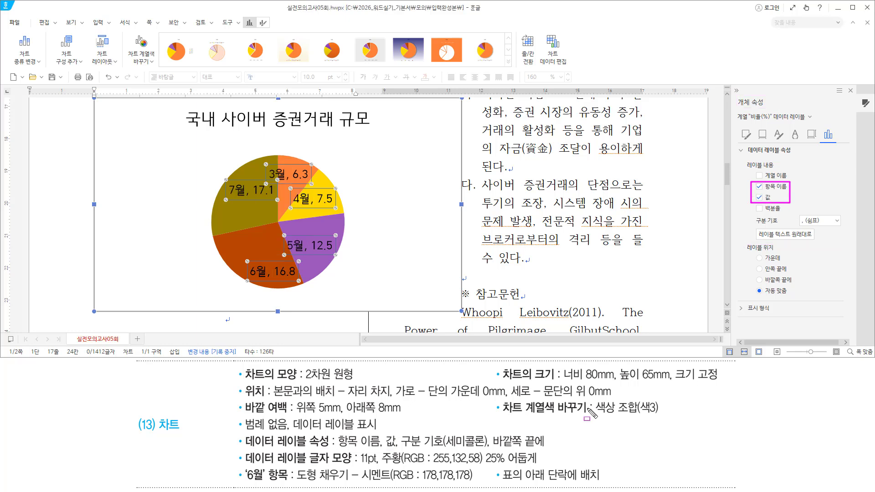
{"action": "left_click_drag", "start_coordinate": [402, 450], "coordinate": [489, 449]}
{"action": "mouse_move", "coordinate": [756, 228]}
{"action": "left_mouse_down"}
{"action": "mouse_move", "coordinate": [762, 223]}
{"action": "mouse_move", "coordinate": [748, 213]}
{"action": "mouse_move", "coordinate": [848, 230]}
{"action": "left_mouse_up"}
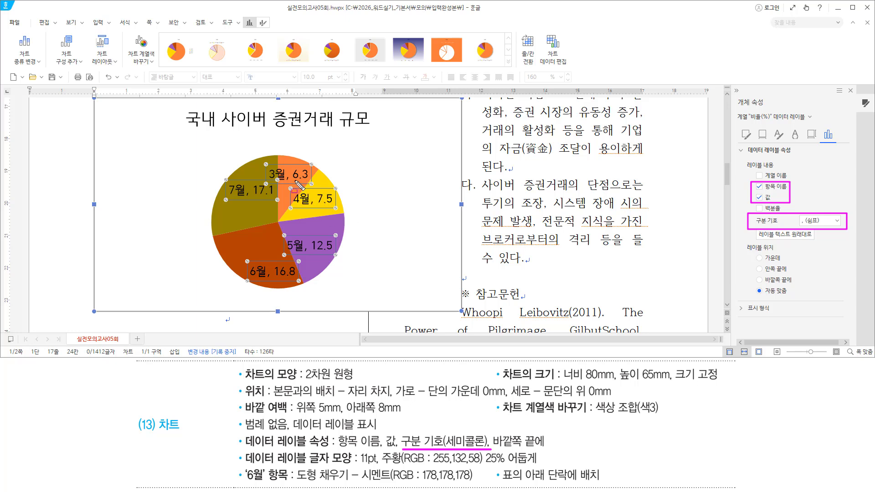
{"action": "mouse_move", "coordinate": [284, 176]}
{"action": "left_mouse_down"}
{"action": "mouse_move", "coordinate": [314, 209]}
{"action": "mouse_move", "coordinate": [309, 199]}
{"action": "left_mouse_up"}
{"action": "key", "text": "Escape"}
{"action": "left_click", "coordinate": [836, 220]}
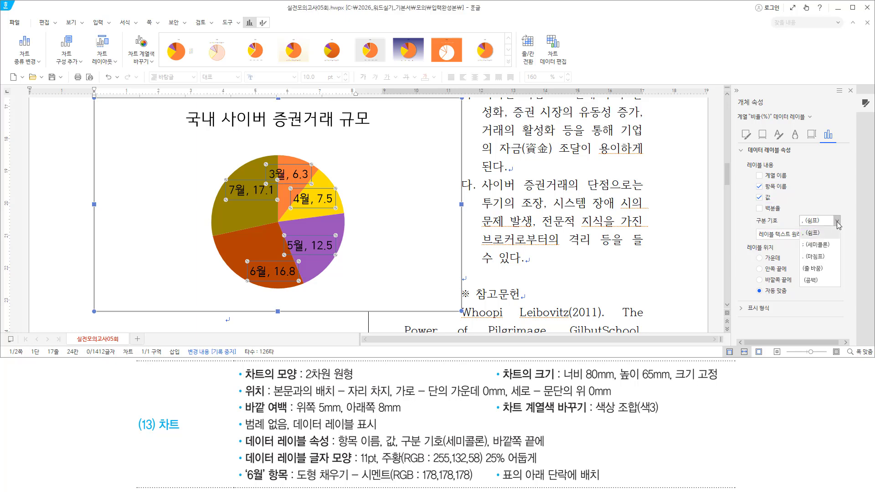
{"action": "left_click", "coordinate": [828, 247]}
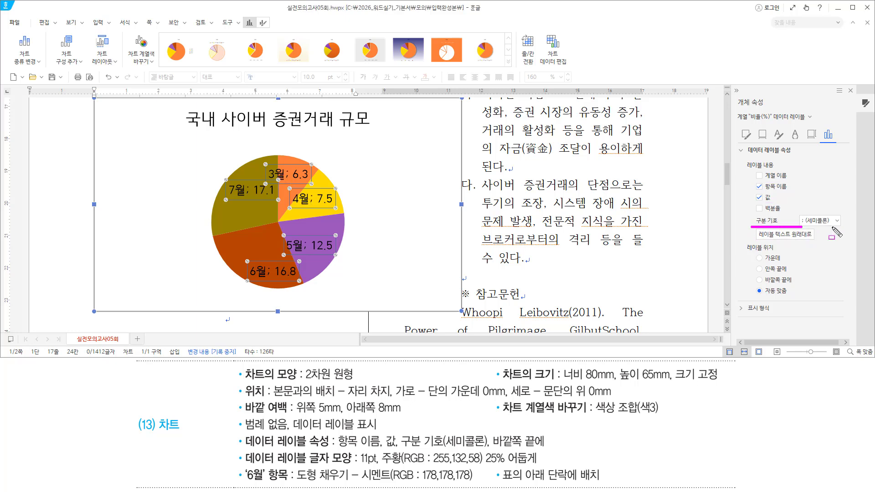
{"action": "left_click_drag", "start_coordinate": [751, 226], "coordinate": [842, 214]}
{"action": "left_click_drag", "start_coordinate": [486, 438], "coordinate": [547, 449]}
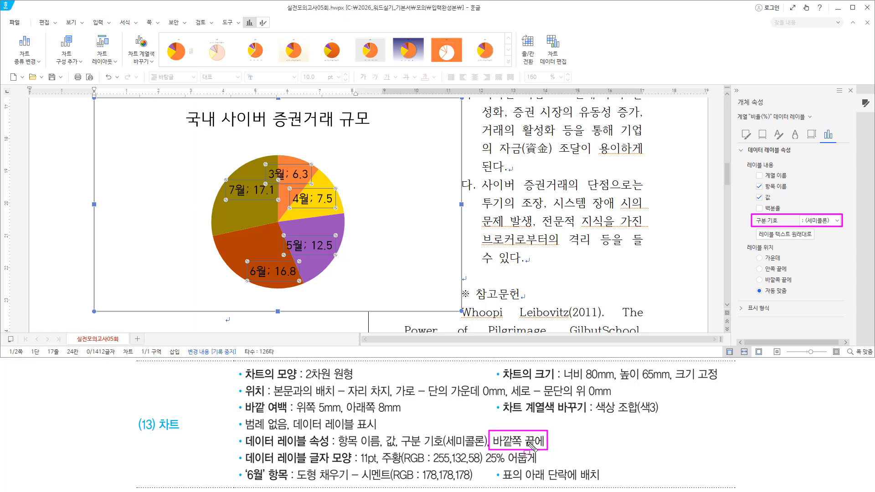
{"action": "mouse_move", "coordinate": [741, 240]}
{"action": "left_mouse_down"}
{"action": "mouse_move", "coordinate": [795, 263]}
{"action": "mouse_move", "coordinate": [801, 302]}
{"action": "left_mouse_up"}
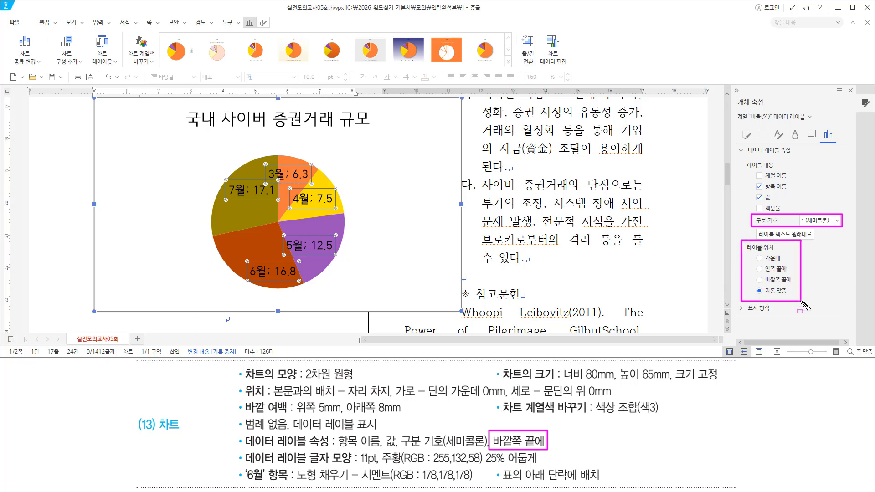
Set the label position to 바깥쪽 끝에 and close the 개체 속성 panel
{"action": "key", "text": "Escape"}
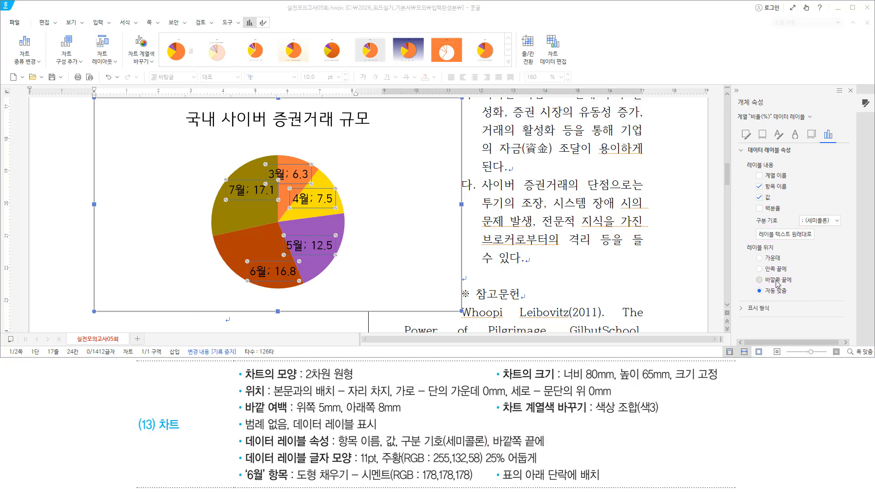
{"action": "left_click", "coordinate": [759, 279]}
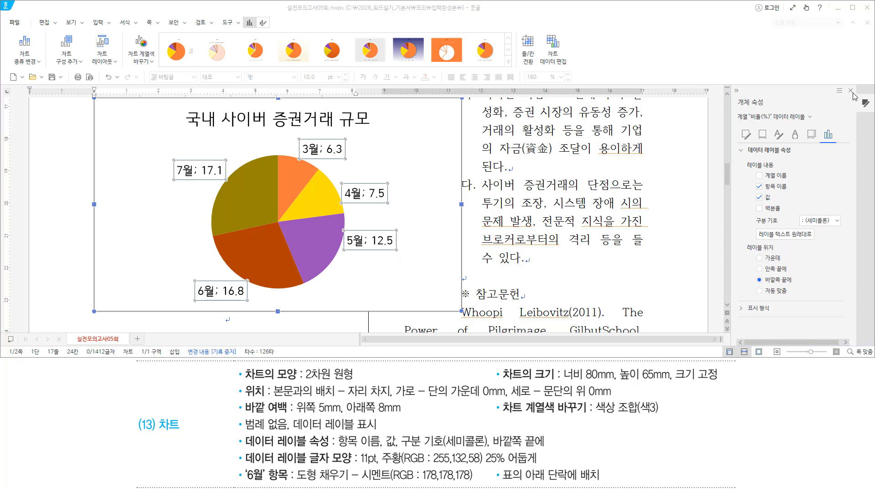
{"action": "left_click", "coordinate": [850, 90]}
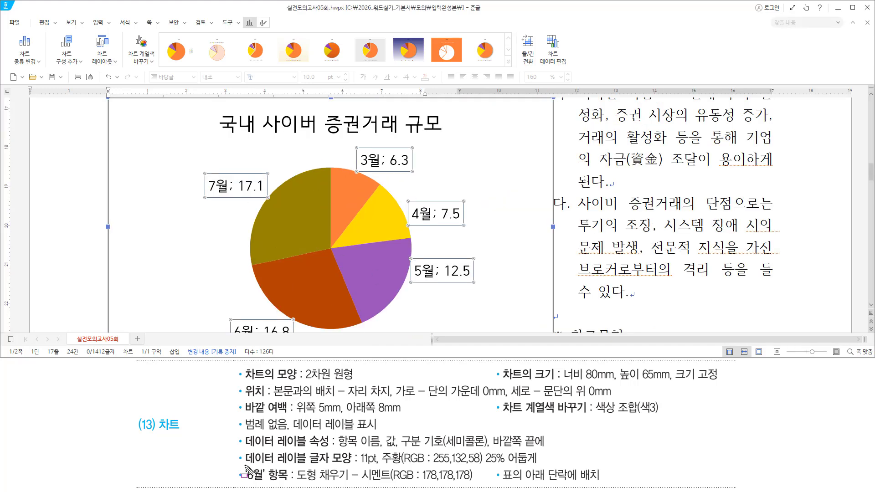
{"action": "left_click_drag", "start_coordinate": [245, 465], "coordinate": [543, 466]}
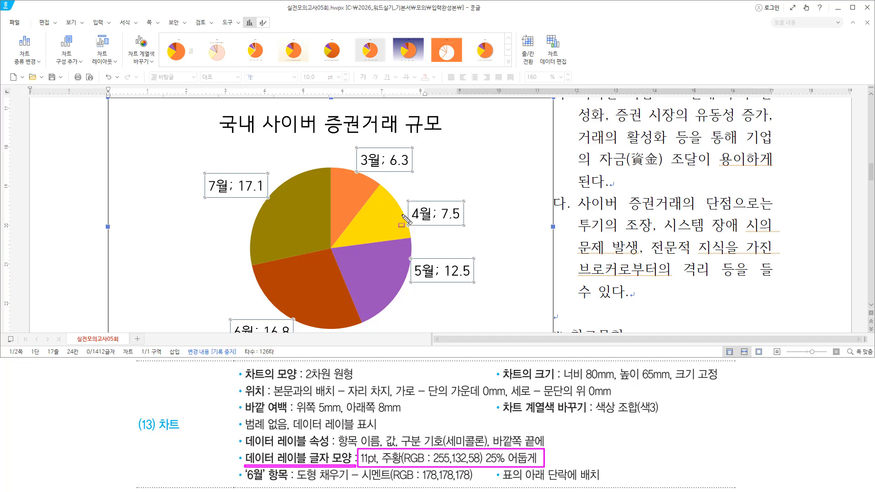
{"action": "key", "text": "Escape"}
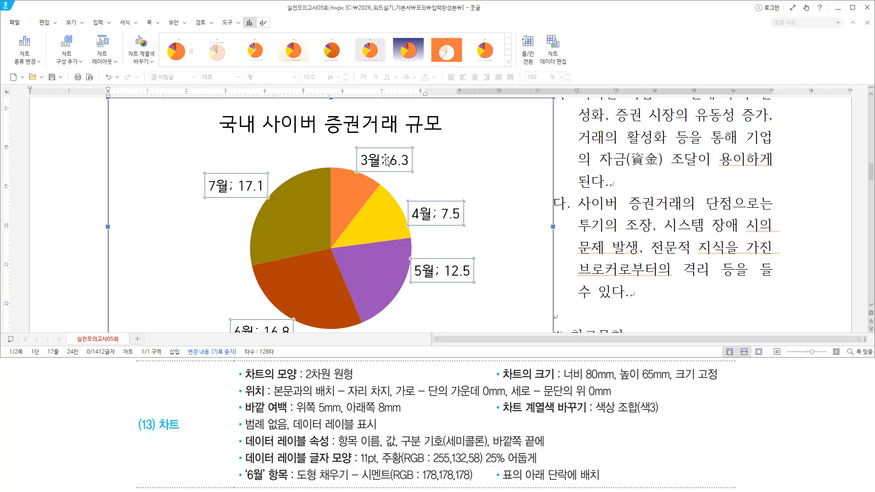
Use 글자 모양 편집 to make the data labels 11 pt in 25% darker orange
{"action": "right_click", "coordinate": [386, 160]}
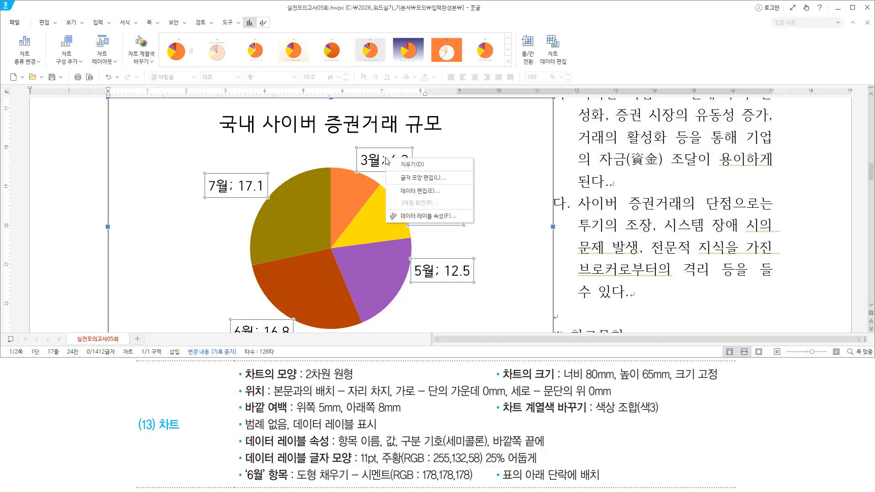
{"action": "left_click", "coordinate": [407, 178]}
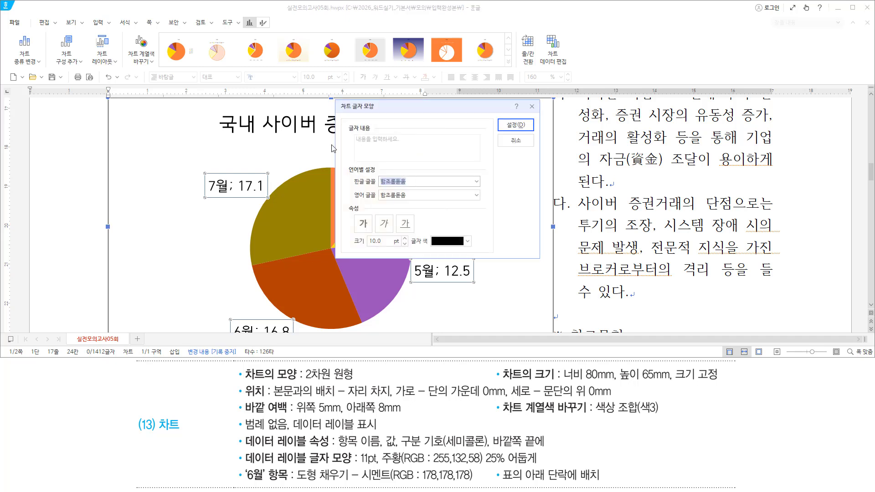
{"action": "mouse_move", "coordinate": [335, 99]}
{"action": "left_mouse_down"}
{"action": "mouse_move", "coordinate": [504, 253]}
{"action": "mouse_move", "coordinate": [541, 259]}
{"action": "left_mouse_up"}
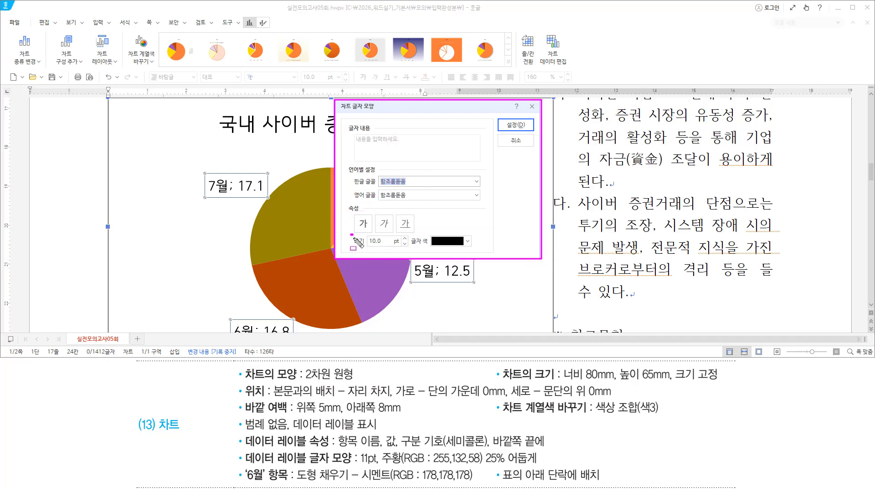
{"action": "left_click_drag", "start_coordinate": [350, 234], "coordinate": [473, 247]}
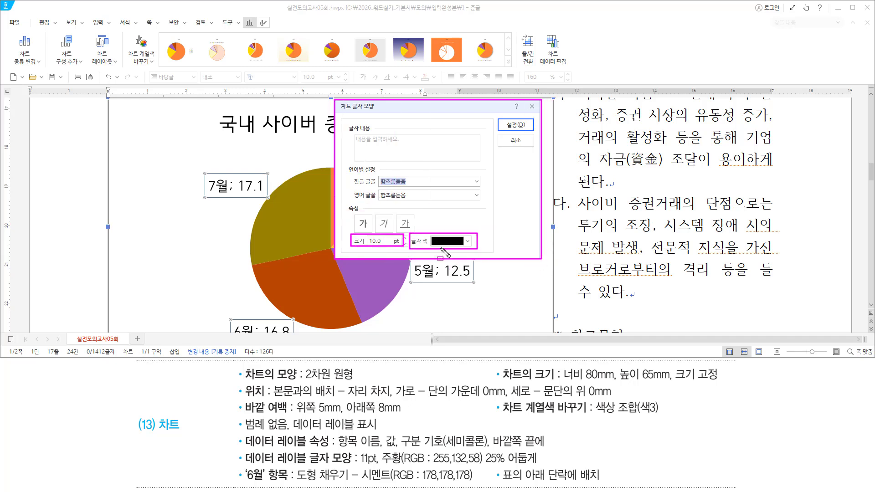
{"action": "key", "text": "Escape"}
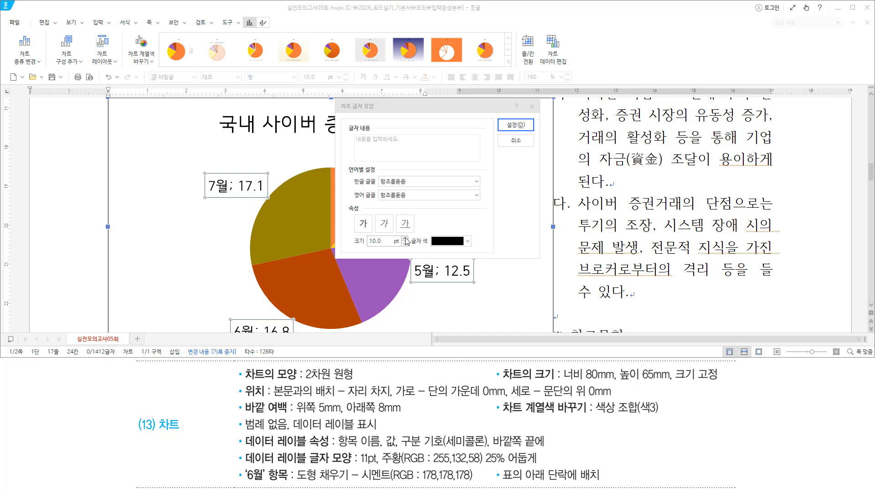
{"action": "left_click", "coordinate": [405, 239]}
{"action": "left_click_drag", "start_coordinate": [352, 246], "coordinate": [391, 247]}
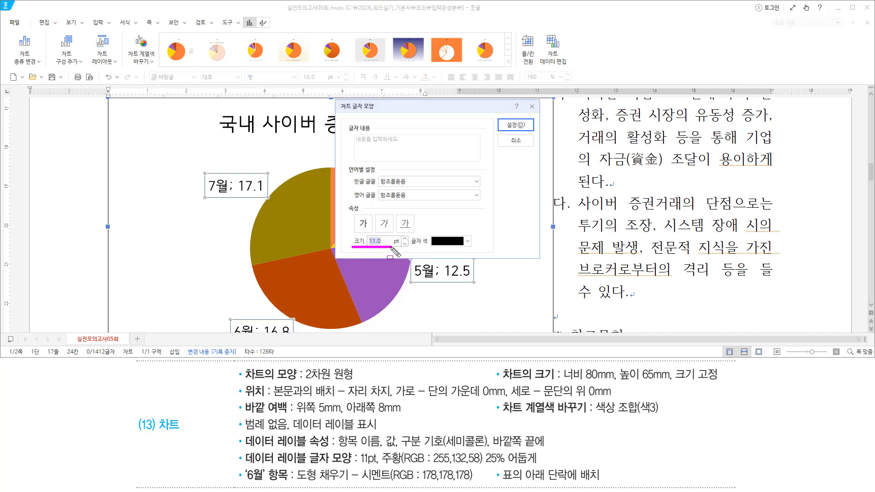
{"action": "key", "text": "Escape"}
{"action": "left_click", "coordinate": [468, 241]}
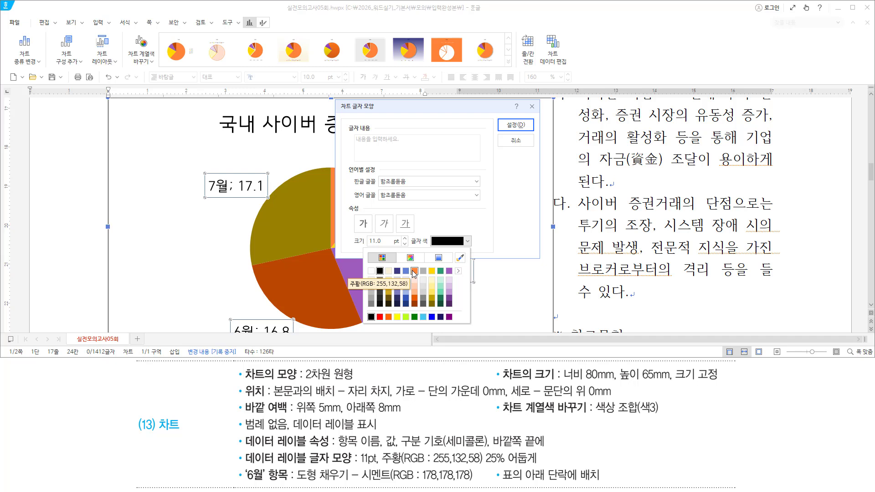
{"action": "left_click", "coordinate": [414, 299]}
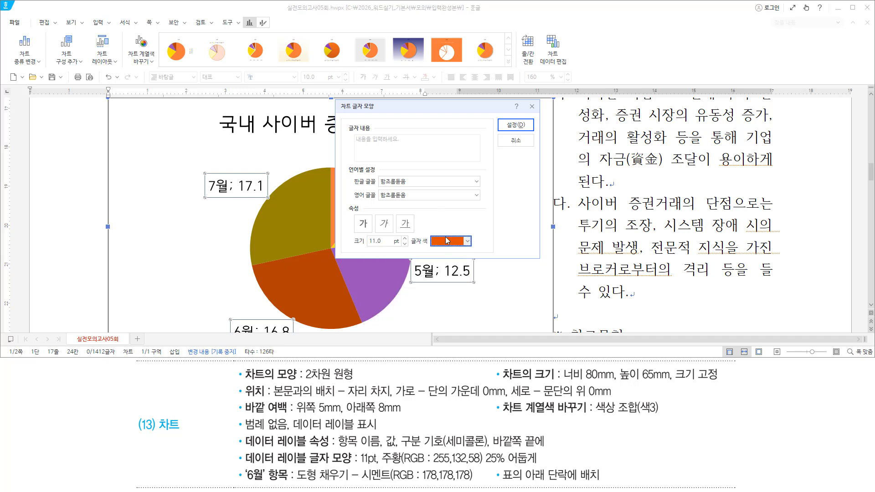
{"action": "left_click", "coordinate": [519, 127]}
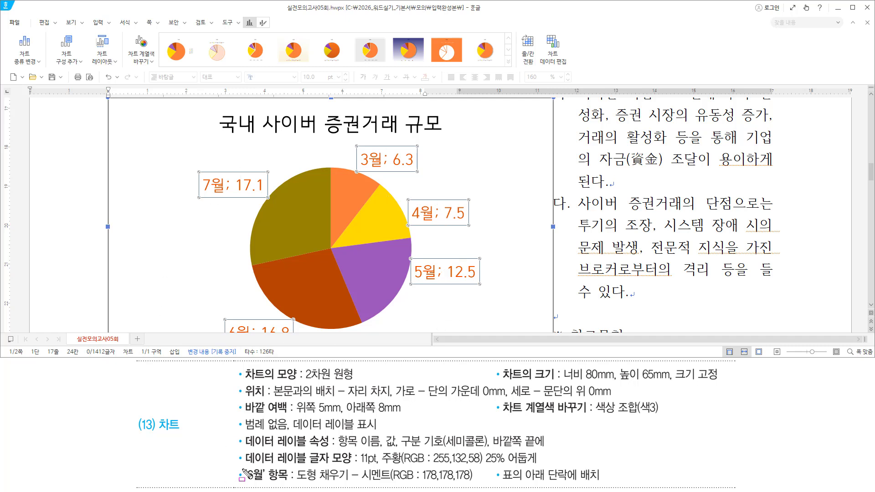
Select only the 6월 slice of the pie chart
{"action": "mouse_move", "coordinate": [242, 466]}
{"action": "left_mouse_down"}
{"action": "mouse_move", "coordinate": [258, 483]}
{"action": "mouse_move", "coordinate": [290, 484]}
{"action": "left_mouse_up"}
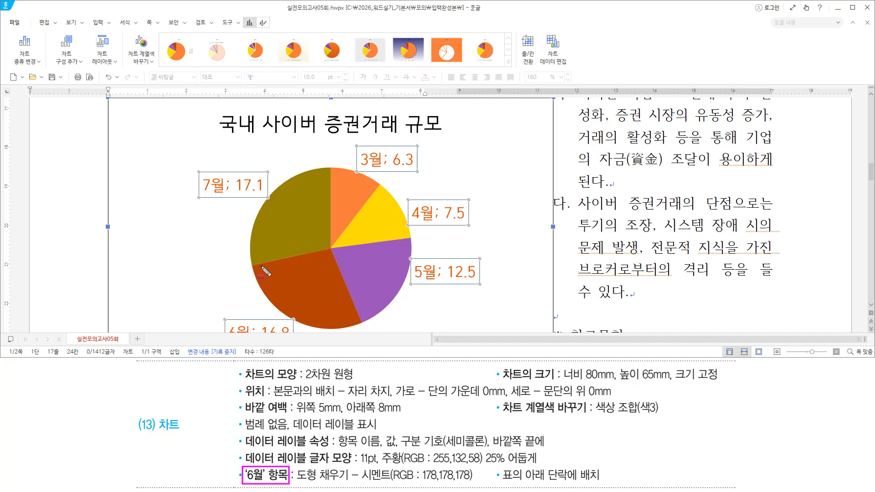
{"action": "left_click_drag", "start_coordinate": [299, 290], "coordinate": [337, 320]}
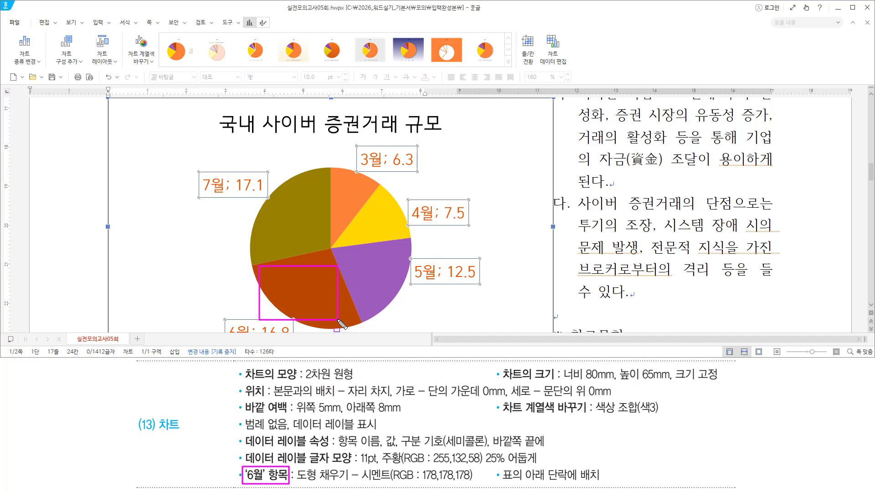
{"action": "key", "text": "Escape"}
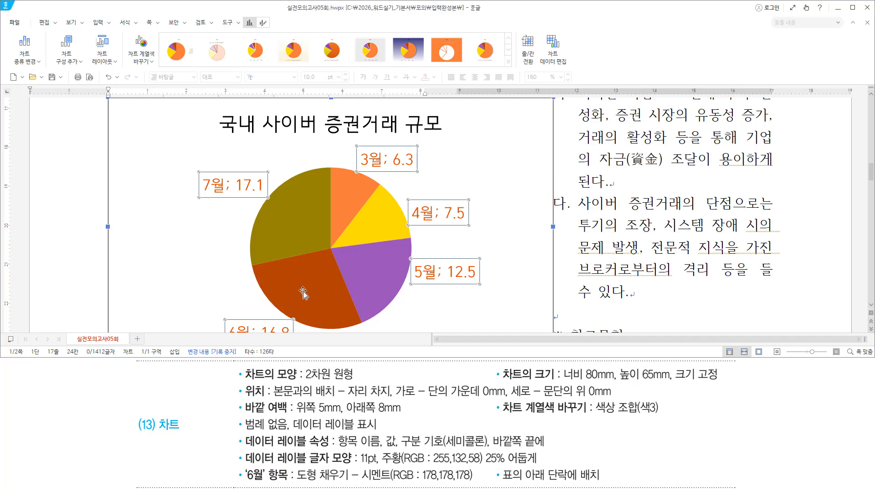
{"action": "left_click", "coordinate": [302, 292]}
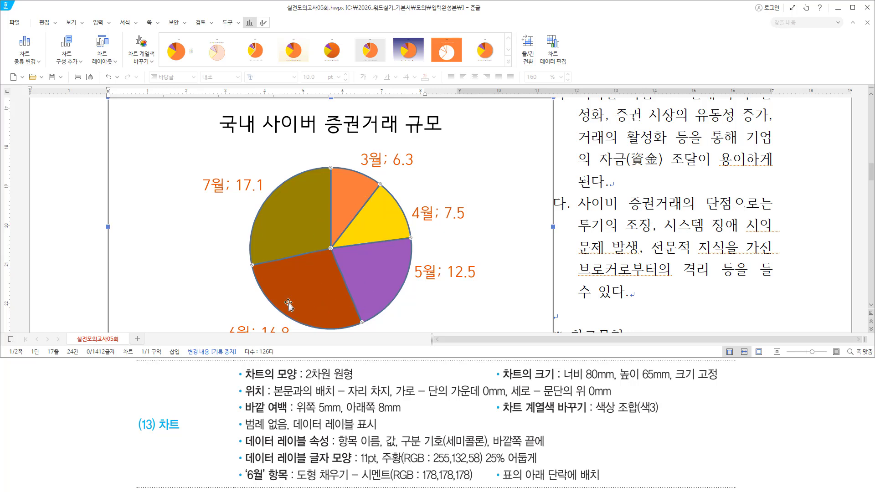
{"action": "scroll", "coordinate": [293, 304], "scroll_direction": "down", "scroll_amount": 2}
{"action": "left_click", "coordinate": [301, 228]}
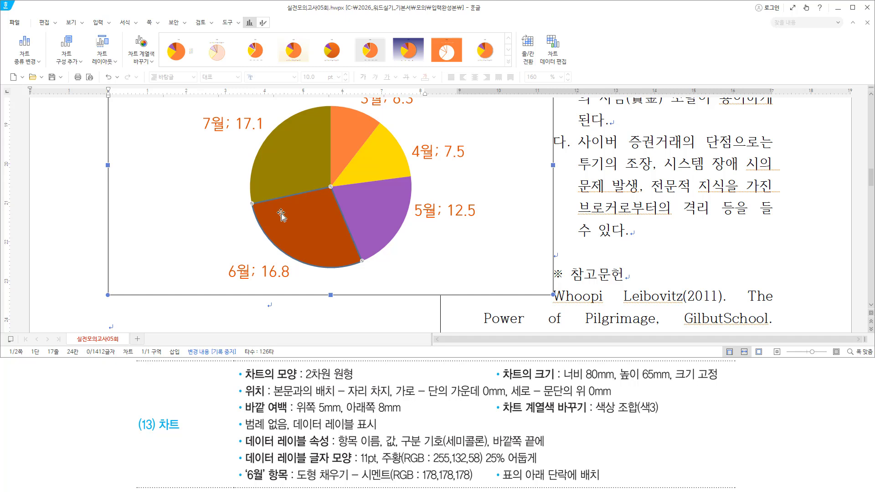
Fill the selected slice with 시멘트색 (RGB 178,178,178) from 도형 채우기
{"action": "key", "text": "ctrl+shift+d"}
{"action": "left_click_drag", "start_coordinate": [257, 15], "coordinate": [271, 31]}
{"action": "key", "text": "Escape"}
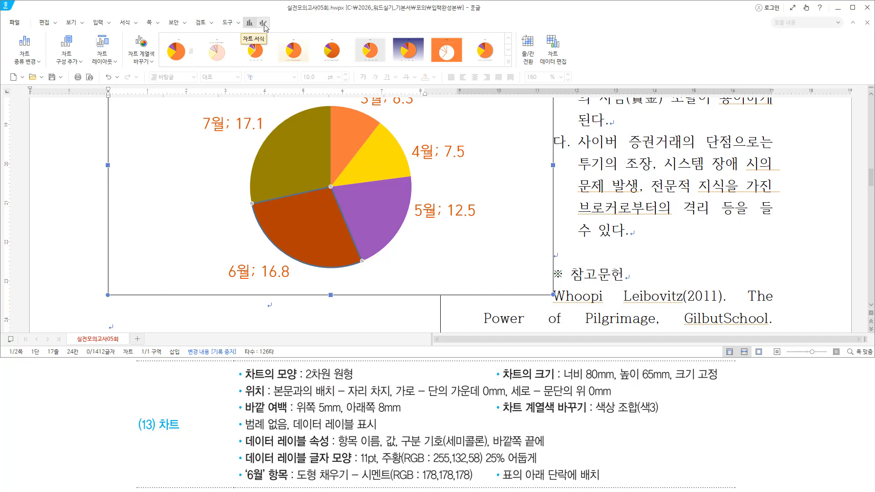
{"action": "left_click", "coordinate": [263, 22]}
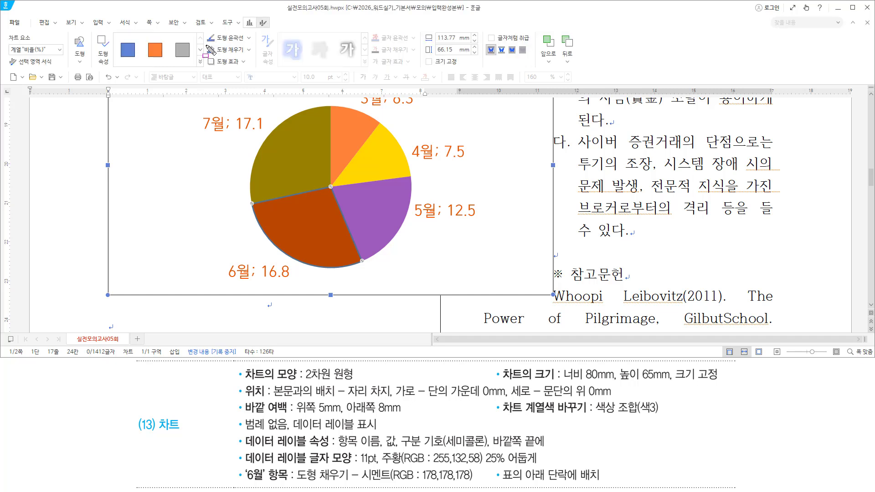
{"action": "left_click_drag", "start_coordinate": [203, 41], "coordinate": [257, 56]}
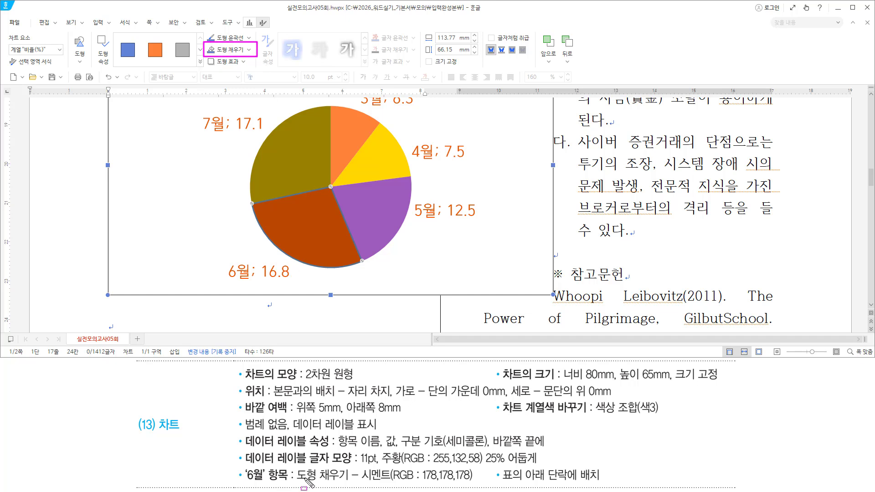
{"action": "left_click_drag", "start_coordinate": [295, 481], "coordinate": [473, 484]}
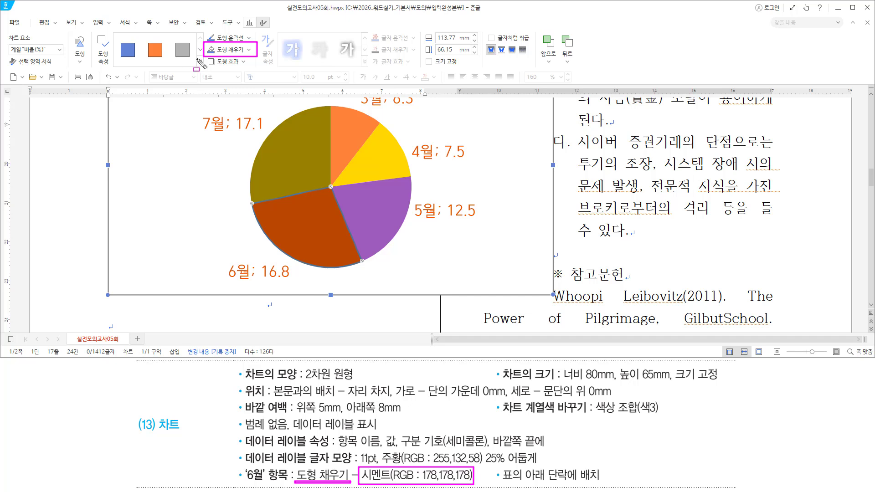
{"action": "key", "text": "Escape"}
{"action": "left_click", "coordinate": [249, 50]}
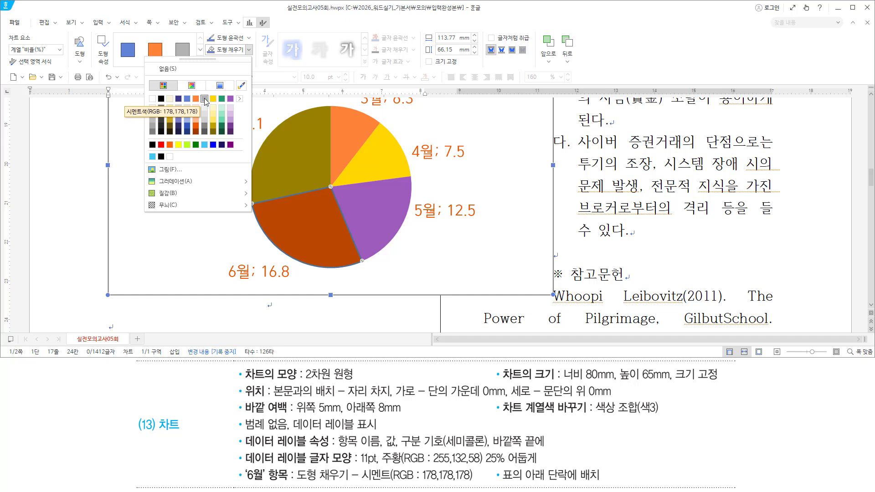
{"action": "left_click", "coordinate": [204, 99]}
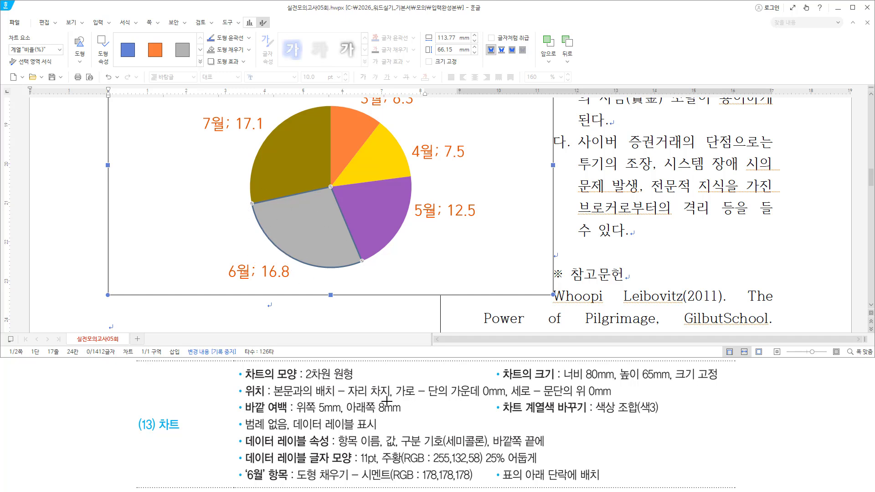
{"action": "left_click_drag", "start_coordinate": [493, 470], "coordinate": [603, 485]}
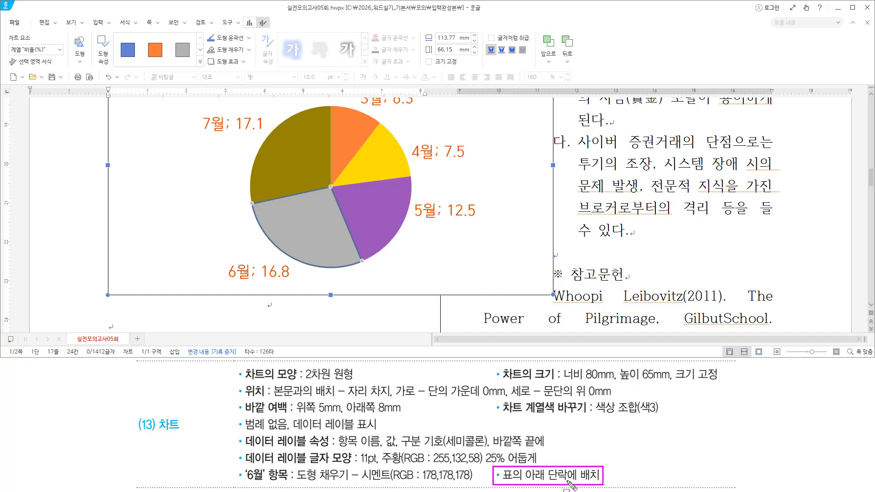
{"action": "left_click_drag", "start_coordinate": [131, 425], "coordinate": [186, 437]}
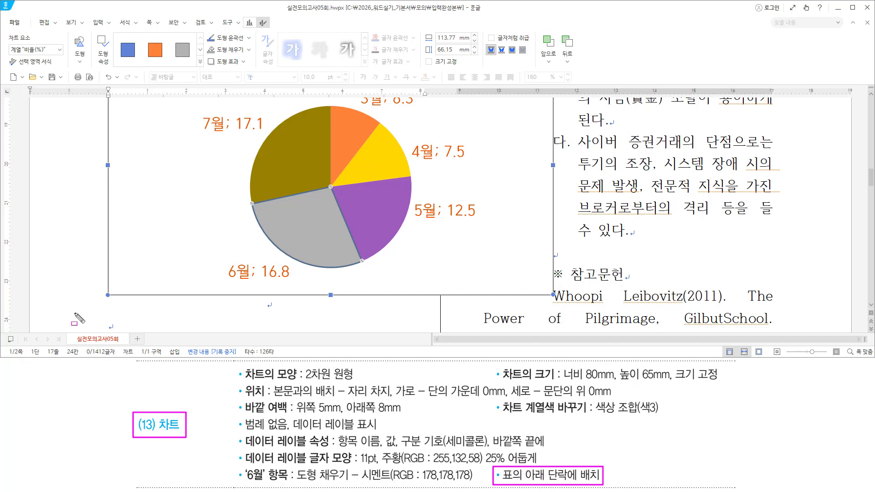
Select the whole chart and open its 개체 속성 dialog
{"action": "key", "text": "Escape"}
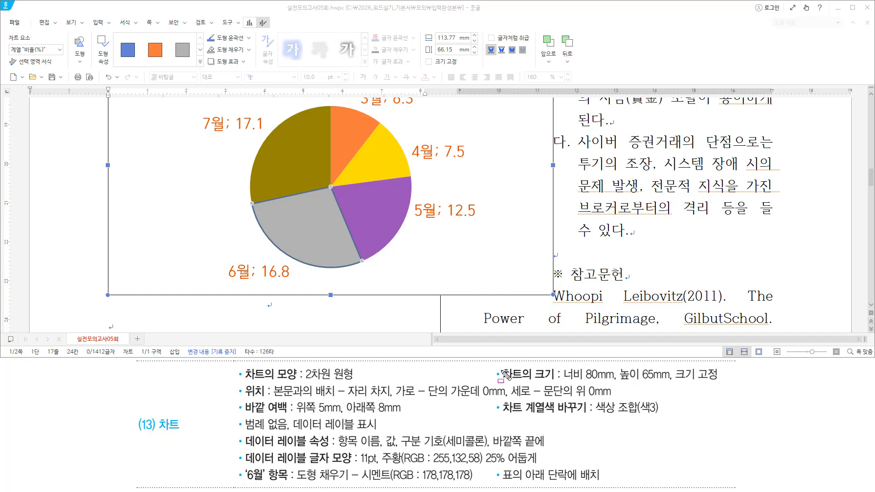
{"action": "left_click_drag", "start_coordinate": [499, 366], "coordinate": [551, 380]}
{"action": "left_click_drag", "start_coordinate": [238, 387], "coordinate": [297, 415]}
{"action": "key", "text": "Escape"}
{"action": "key", "text": "ctrl+2"}
{"action": "mouse_move", "coordinate": [127, 150]}
{"action": "left_mouse_down"}
{"action": "mouse_move", "coordinate": [182, 296]}
{"action": "mouse_move", "coordinate": [177, 287]}
{"action": "left_mouse_up"}
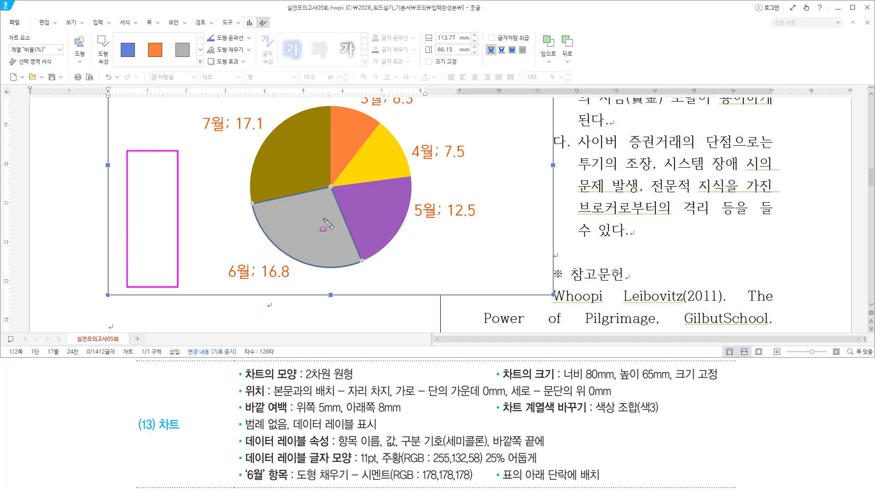
{"action": "left_click_drag", "start_coordinate": [501, 141], "coordinate": [545, 287]}
{"action": "key", "text": "Escape"}
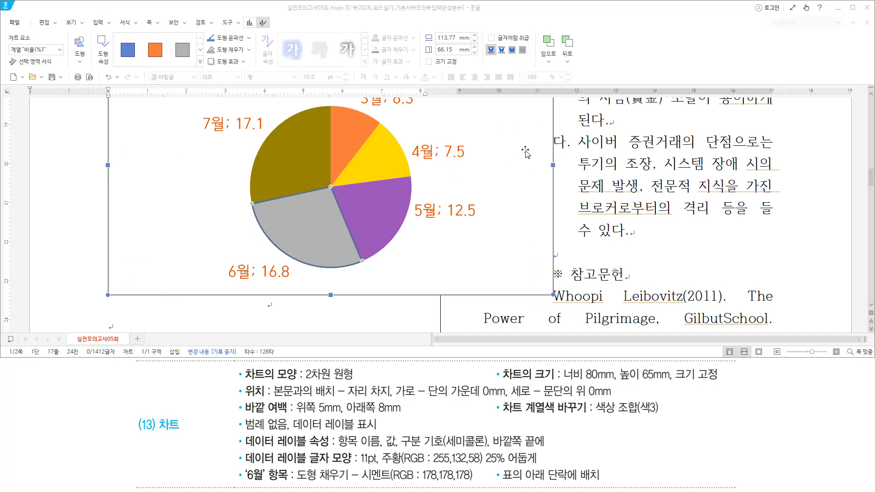
{"action": "left_click", "coordinate": [525, 152]}
{"action": "right_click", "coordinate": [525, 153]}
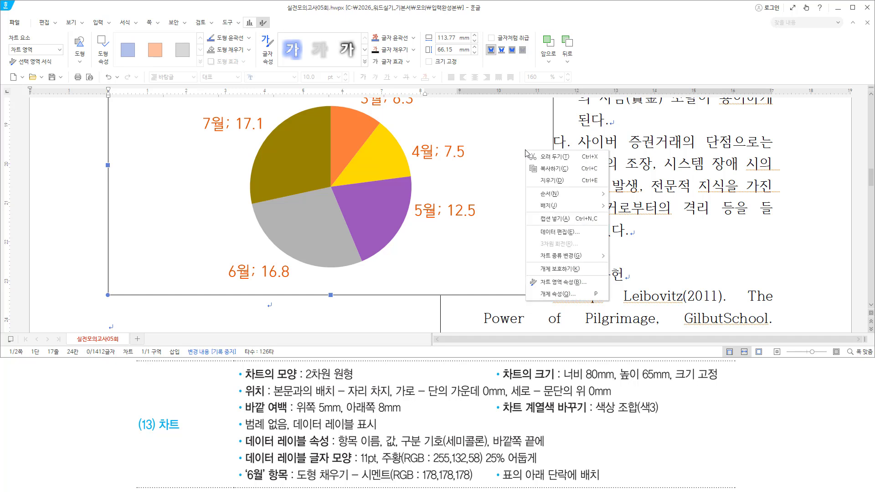
{"action": "left_click", "coordinate": [565, 295]}
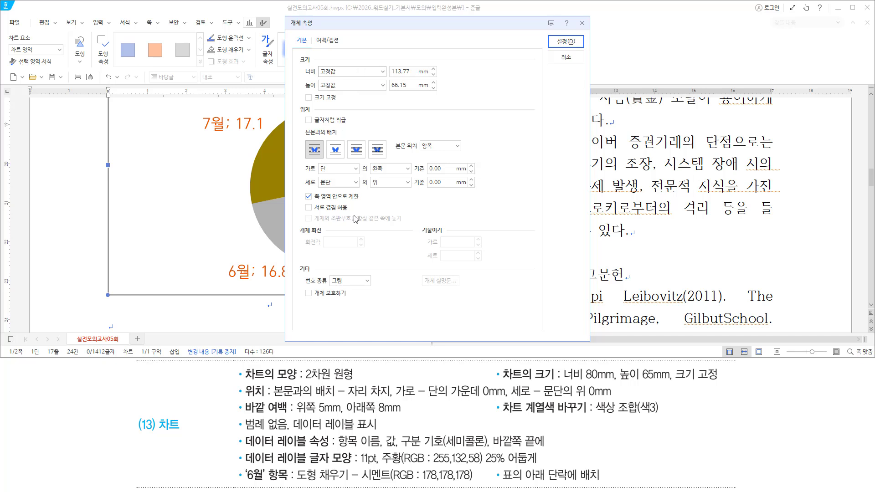
{"action": "left_click_drag", "start_coordinate": [563, 382], "coordinate": [729, 383]}
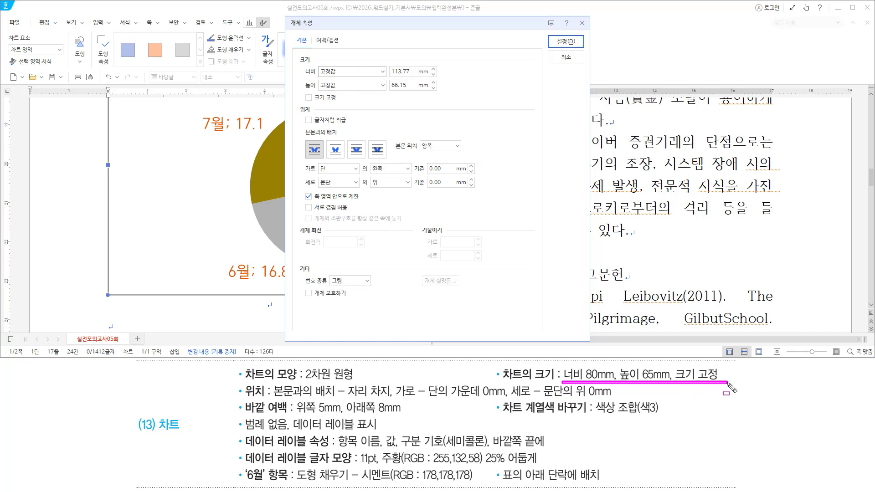
{"action": "key", "text": "Escape"}
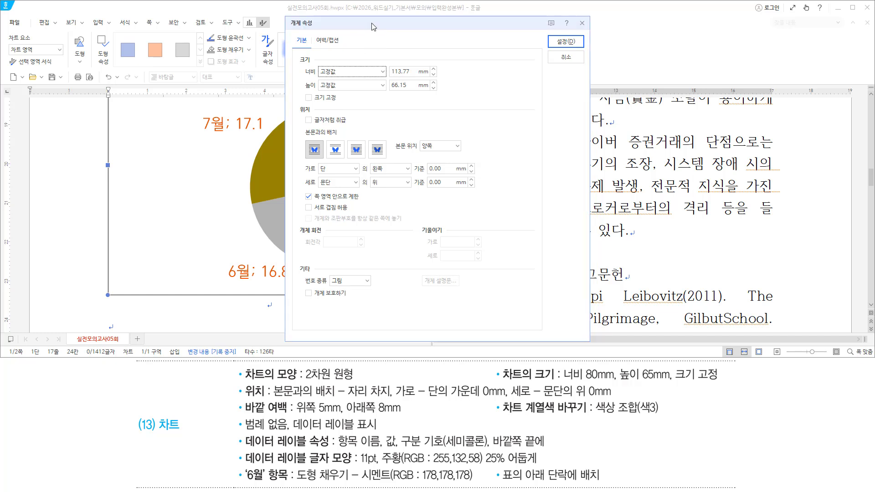
Set the chart size to 80 mm wide by 65 mm high with 크기 고정 checked
{"action": "key", "text": "Tab"}
{"action": "type", "text": "80"}
{"action": "key", "text": "Tab"}
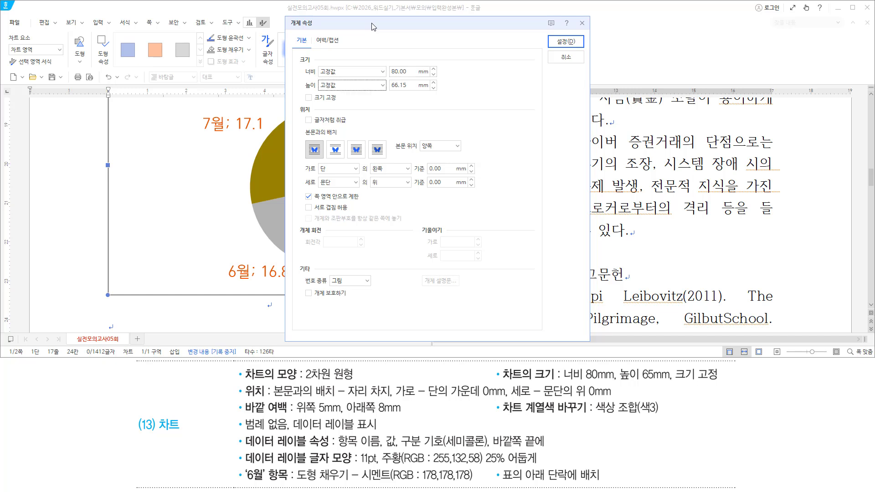
{"action": "key", "text": "Tab"}
{"action": "type", "text": "65"}
{"action": "key", "text": "Tab"}
{"action": "key", "text": "space"}
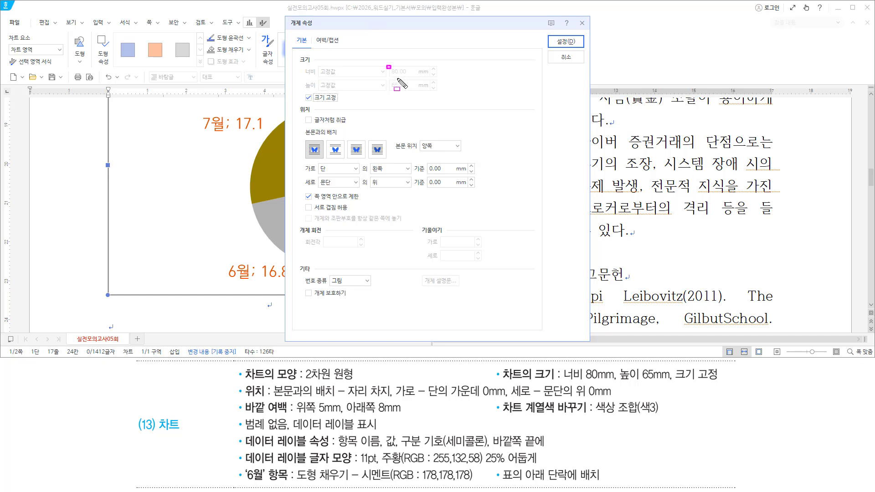
Set the chart's text wrapping to 자리 차지
{"action": "left_click_drag", "start_coordinate": [386, 65], "coordinate": [423, 95]}
{"action": "left_click_drag", "start_coordinate": [300, 92], "coordinate": [347, 104]}
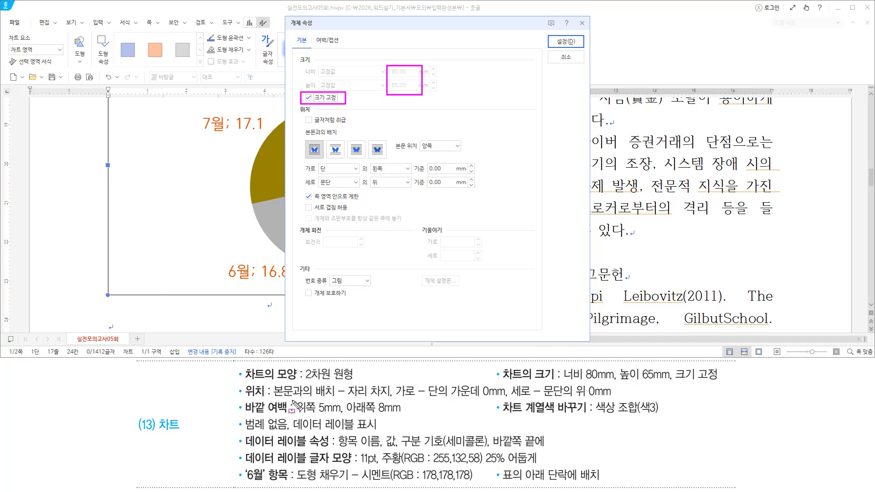
{"action": "mouse_move", "coordinate": [272, 399]}
{"action": "left_mouse_down"}
{"action": "mouse_move", "coordinate": [364, 400]}
{"action": "mouse_move", "coordinate": [393, 383]}
{"action": "left_mouse_up"}
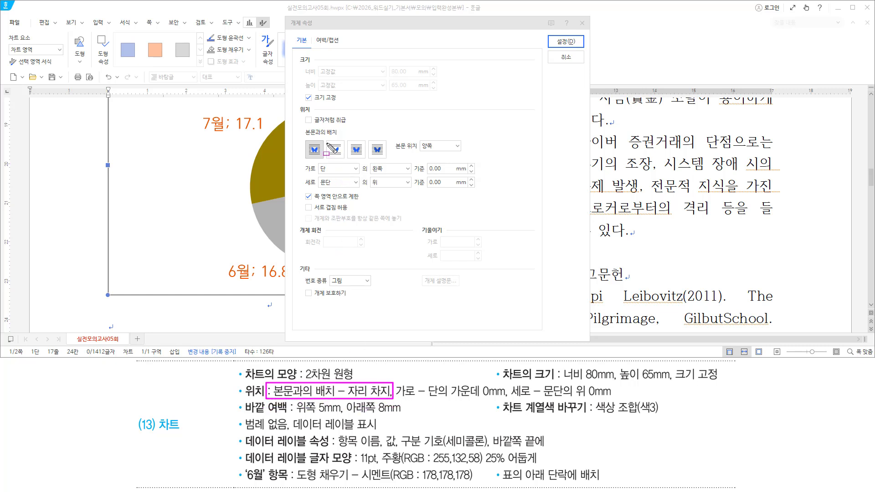
{"action": "left_click_drag", "start_coordinate": [327, 138], "coordinate": [345, 159]}
{"action": "key", "text": "Escape"}
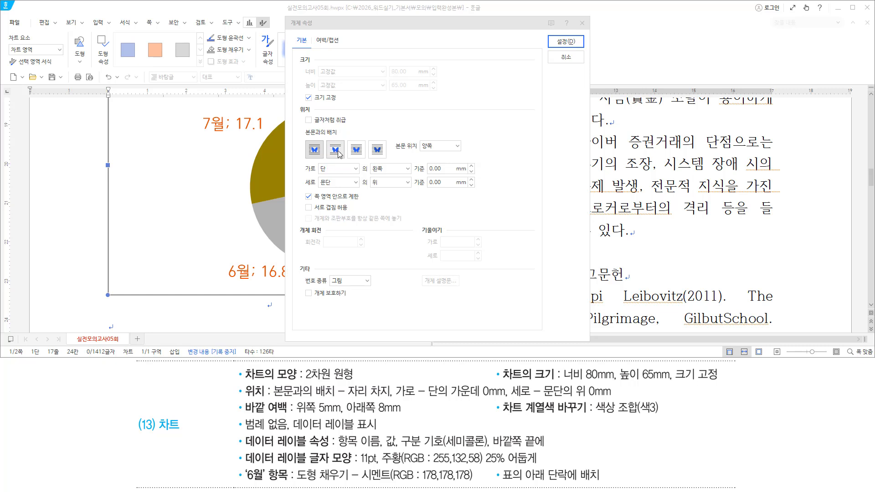
{"action": "left_click", "coordinate": [340, 157]}
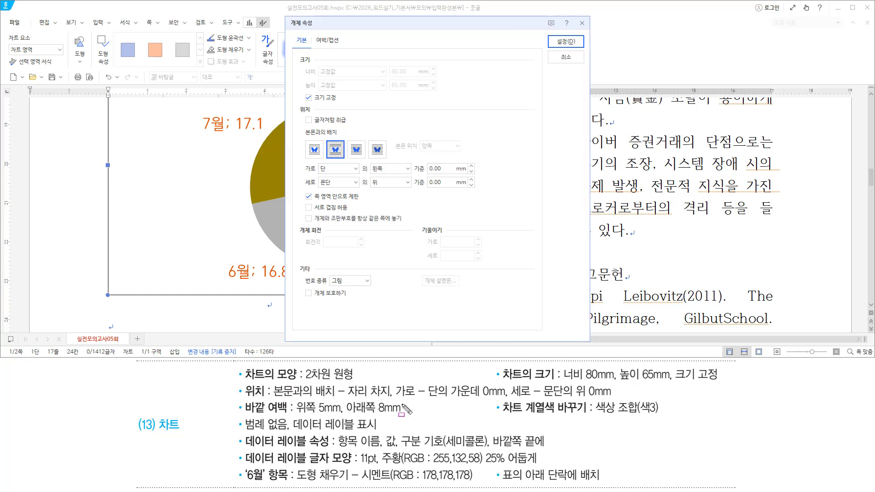
Position the chart horizontally at 단 가운데 0 mm and vertically at 문단 위 0 mm
{"action": "left_click_drag", "start_coordinate": [397, 397], "coordinate": [507, 397]}
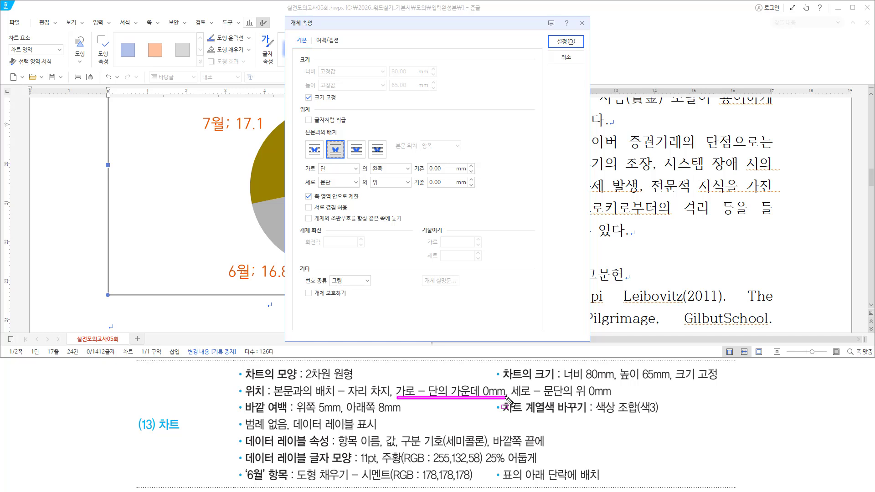
{"action": "left_click_drag", "start_coordinate": [303, 173], "coordinate": [411, 174]}
{"action": "key", "text": "Escape"}
{"action": "left_click", "coordinate": [407, 168]}
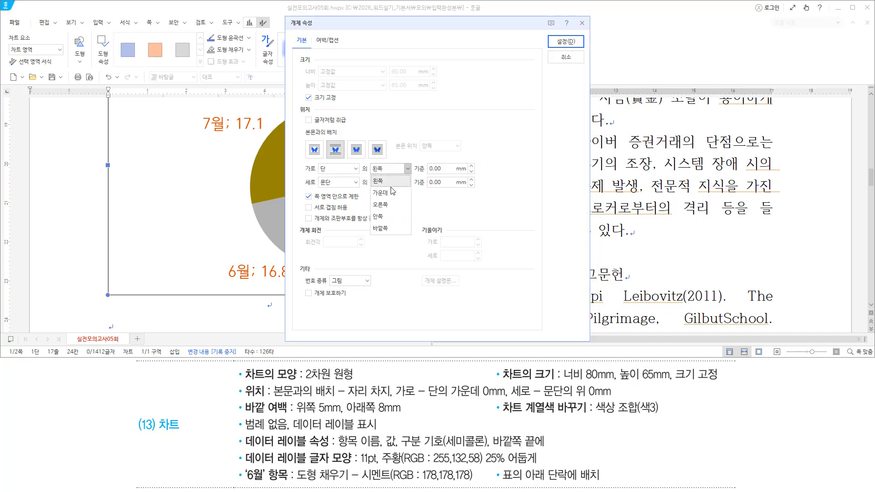
{"action": "left_click", "coordinate": [391, 189]}
{"action": "left_click_drag", "start_coordinate": [304, 174], "coordinate": [466, 174]}
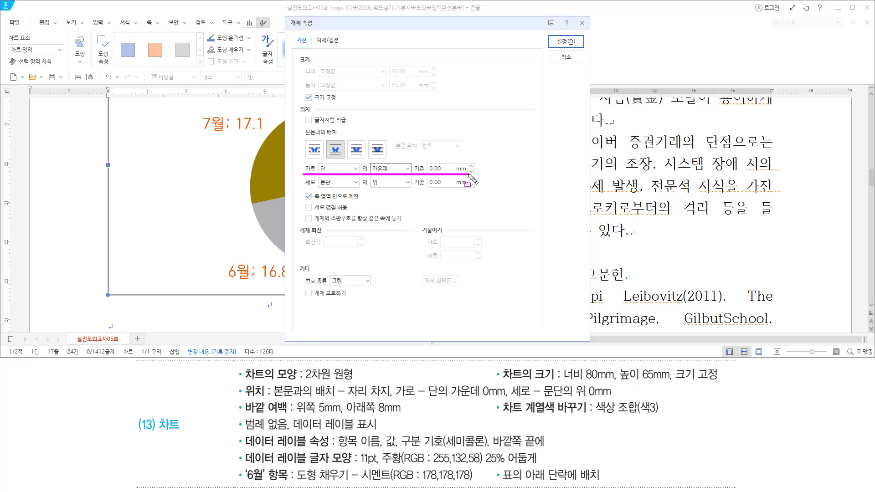
{"action": "left_click_drag", "start_coordinate": [507, 398], "coordinate": [610, 398]}
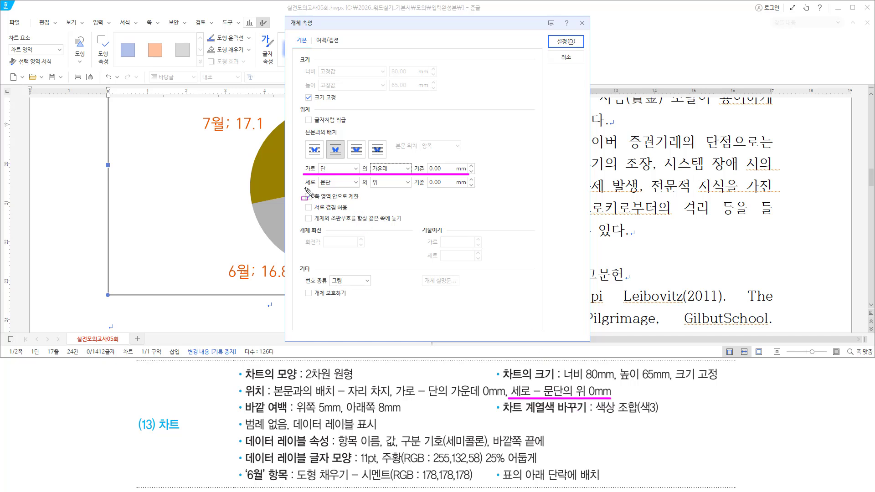
{"action": "left_click_drag", "start_coordinate": [304, 187], "coordinate": [465, 187]}
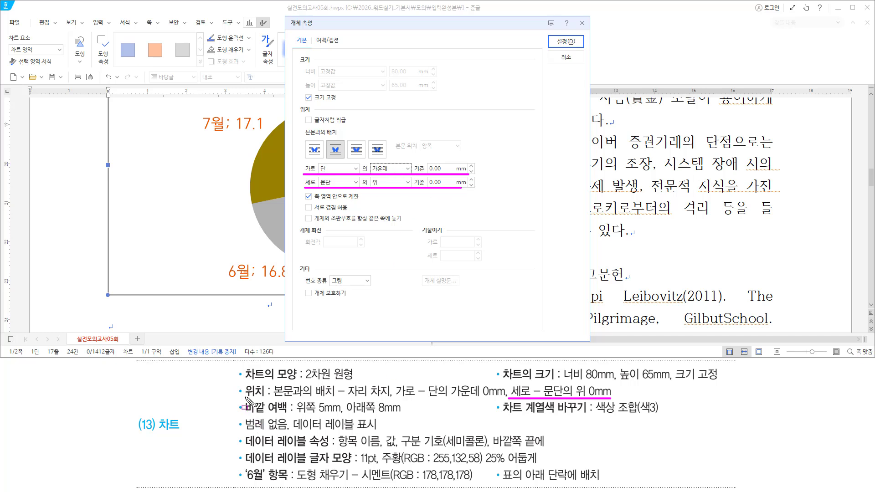
{"action": "mouse_move", "coordinate": [242, 397]}
{"action": "left_mouse_down"}
{"action": "mouse_move", "coordinate": [289, 416]}
{"action": "mouse_move", "coordinate": [399, 413]}
{"action": "left_mouse_up"}
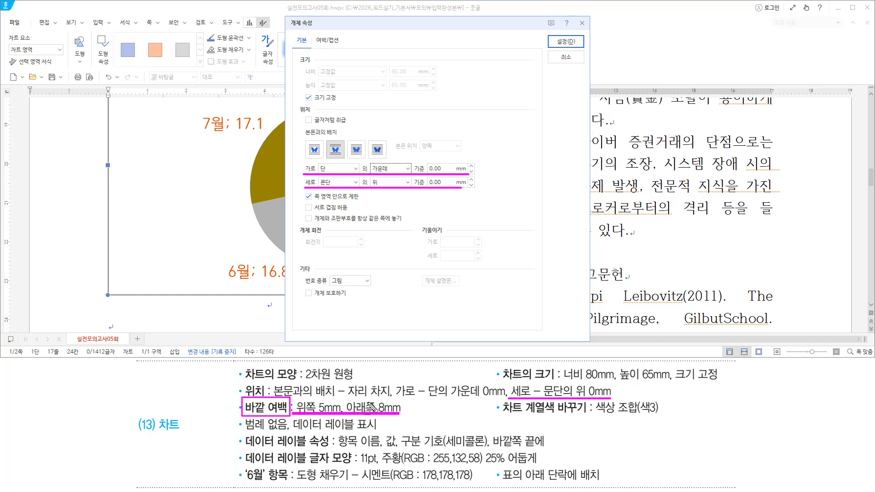
{"action": "mouse_move", "coordinate": [322, 43]}
{"action": "left_mouse_down"}
{"action": "mouse_move", "coordinate": [313, 34]}
{"action": "mouse_move", "coordinate": [344, 50]}
{"action": "left_mouse_up"}
On the 여백/캡션 tab, set the outer margins to 5 mm top and 8 mm bottom
{"action": "key", "text": "Escape"}
{"action": "left_click", "coordinate": [330, 42]}
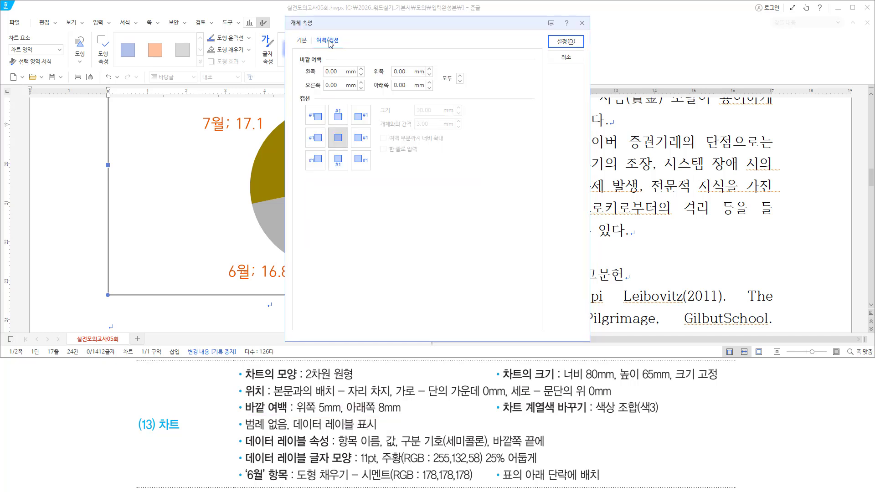
{"action": "double_click", "coordinate": [396, 71]}
{"action": "type", "text": "5"}
{"action": "key", "text": "Tab"}
{"action": "left_click_drag", "start_coordinate": [368, 63], "coordinate": [419, 94]}
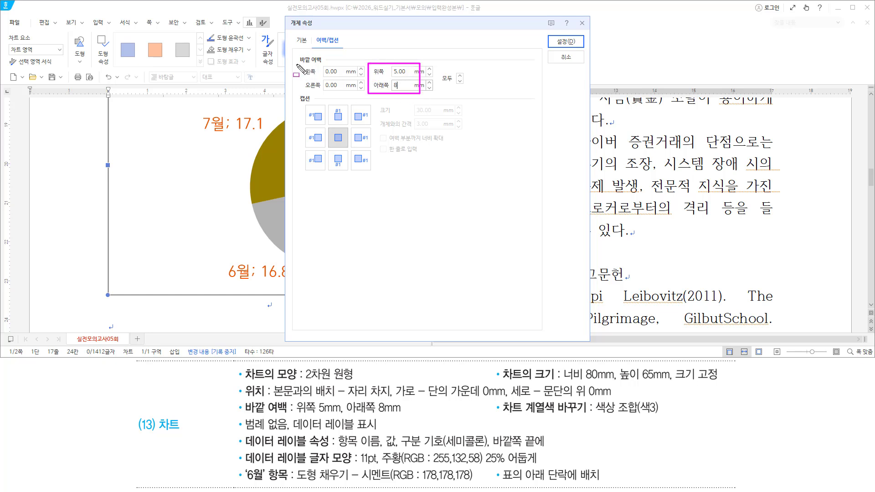
{"action": "left_click_drag", "start_coordinate": [300, 64], "coordinate": [330, 63]}
{"action": "left_click_drag", "start_coordinate": [551, 36], "coordinate": [575, 47]}
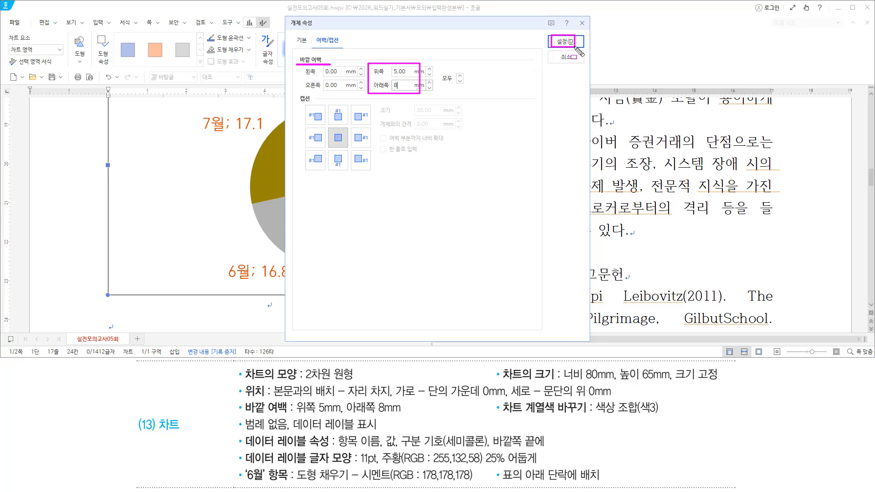
{"action": "left_click", "coordinate": [565, 41]}
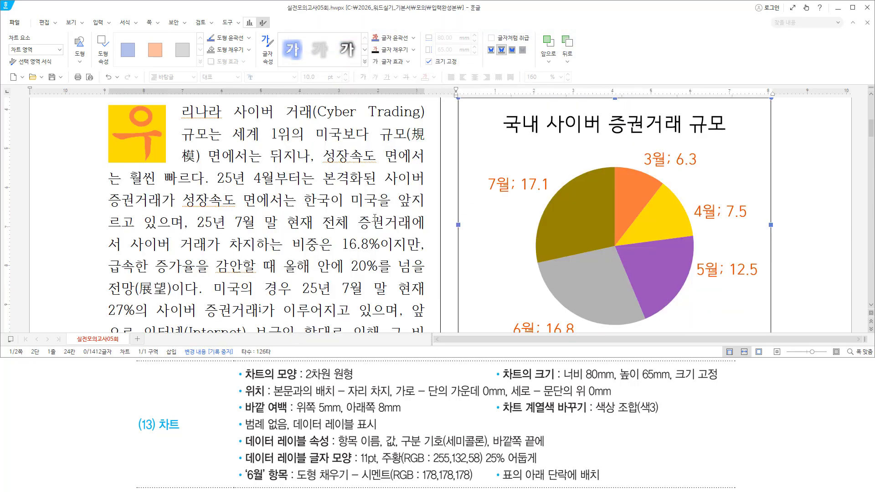
{"action": "scroll", "coordinate": [665, 241], "scroll_direction": "up", "scroll_amount": 3}
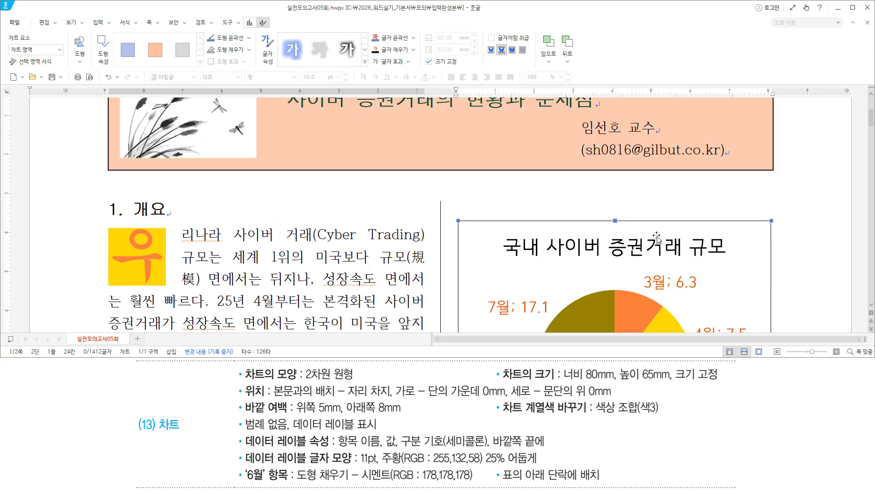
{"action": "scroll", "coordinate": [668, 246], "scroll_direction": "down", "scroll_amount": 3}
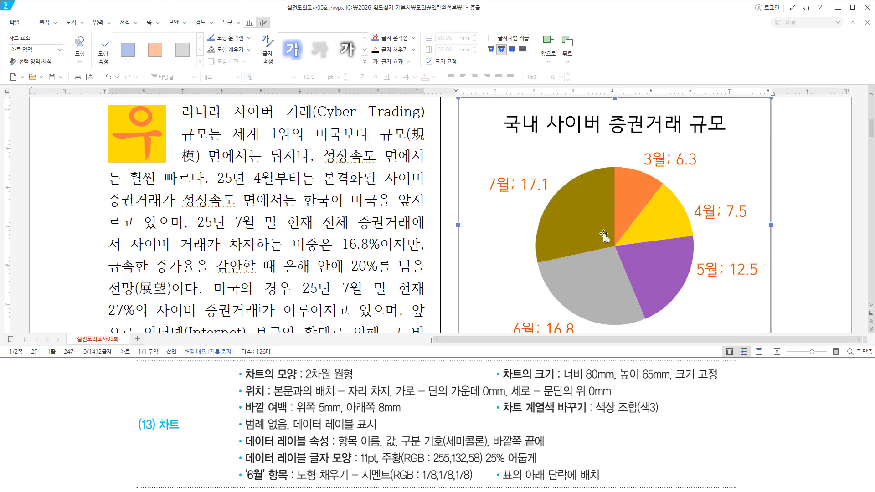
{"action": "scroll", "coordinate": [546, 193], "scroll_direction": "up", "scroll_amount": 3}
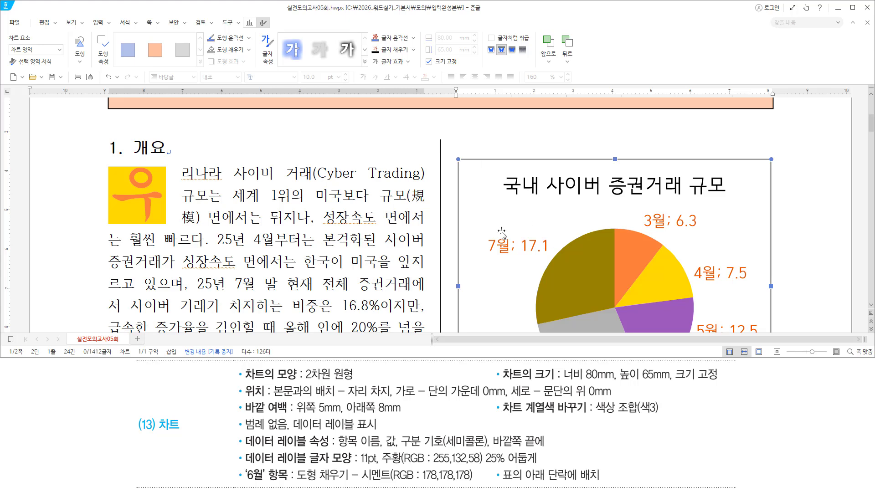
{"action": "scroll", "coordinate": [501, 233], "scroll_direction": "down", "scroll_amount": 9}
{"action": "scroll", "coordinate": [524, 196], "scroll_direction": "up", "scroll_amount": 6}
{"action": "scroll", "coordinate": [523, 193], "scroll_direction": "up", "scroll_amount": 6}
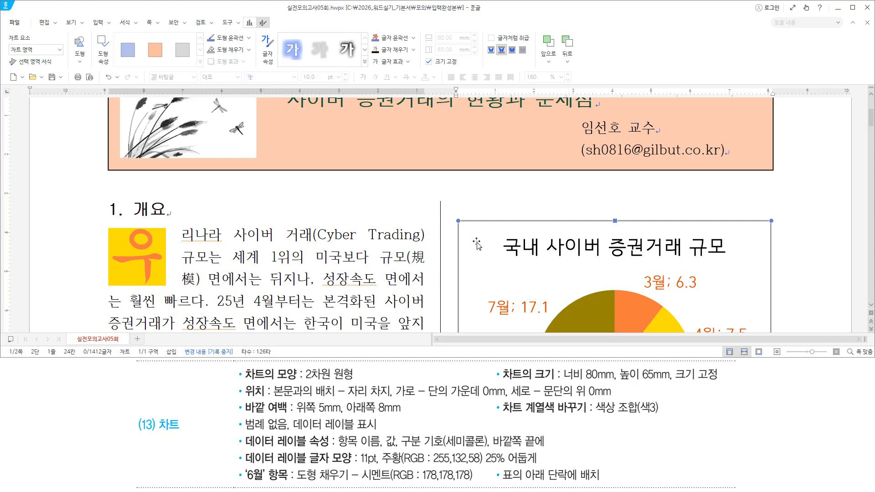
Cut the chart from beside the overview text and review the below-table placement requirement
{"action": "key", "text": "Delete"}
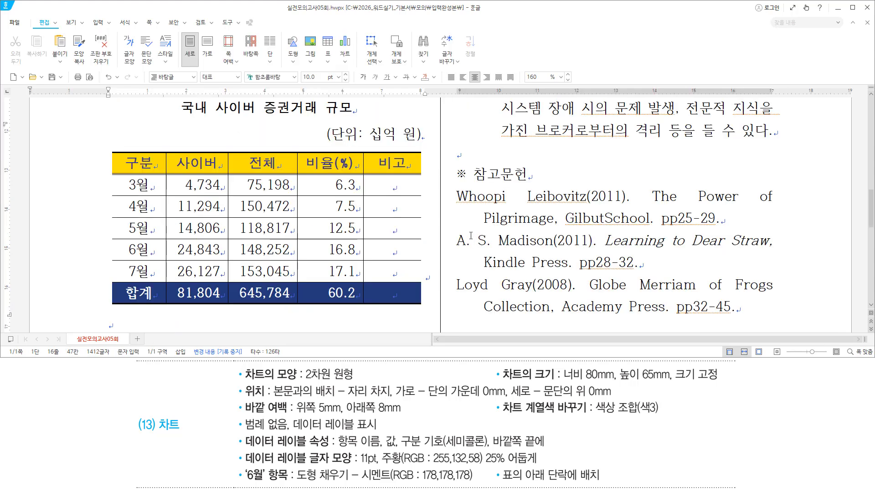
{"action": "scroll", "coordinate": [494, 346], "scroll_direction": "down", "scroll_amount": 3}
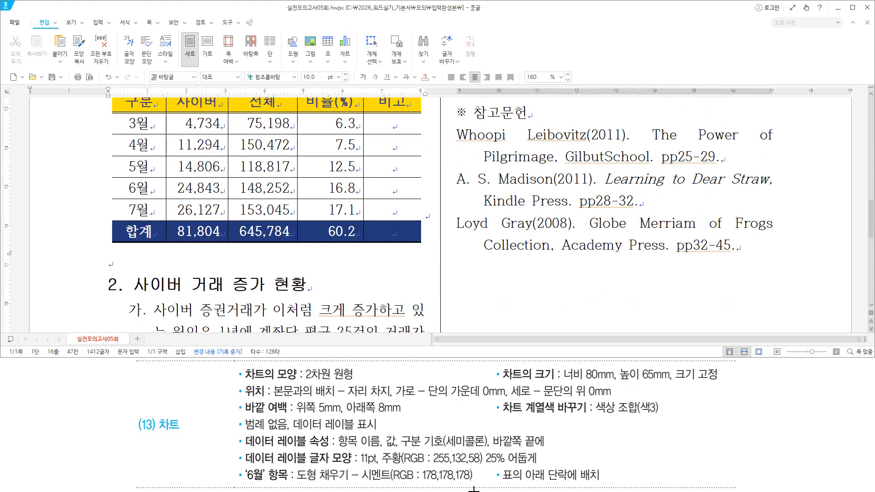
{"action": "left_click_drag", "start_coordinate": [131, 408], "coordinate": [200, 438]}
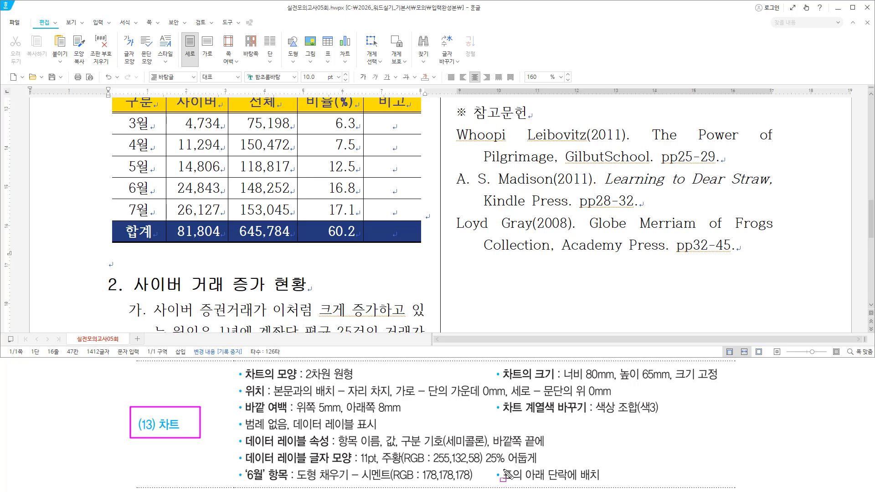
{"action": "left_click_drag", "start_coordinate": [492, 466], "coordinate": [617, 483]}
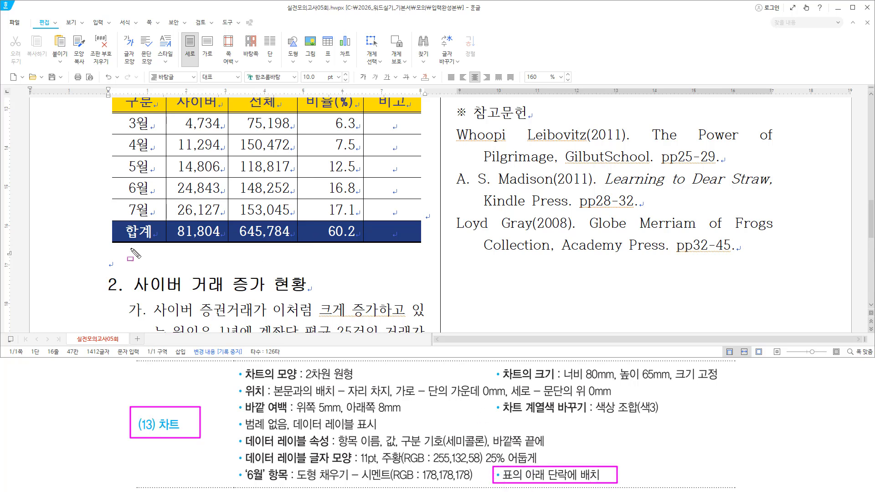
{"action": "left_click_drag", "start_coordinate": [111, 106], "coordinate": [400, 226]}
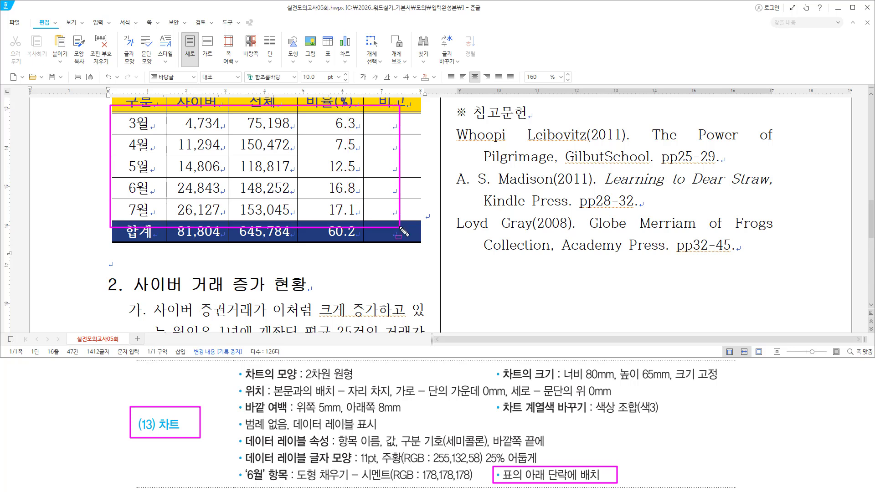
{"action": "left_click_drag", "start_coordinate": [109, 277], "coordinate": [424, 331]}
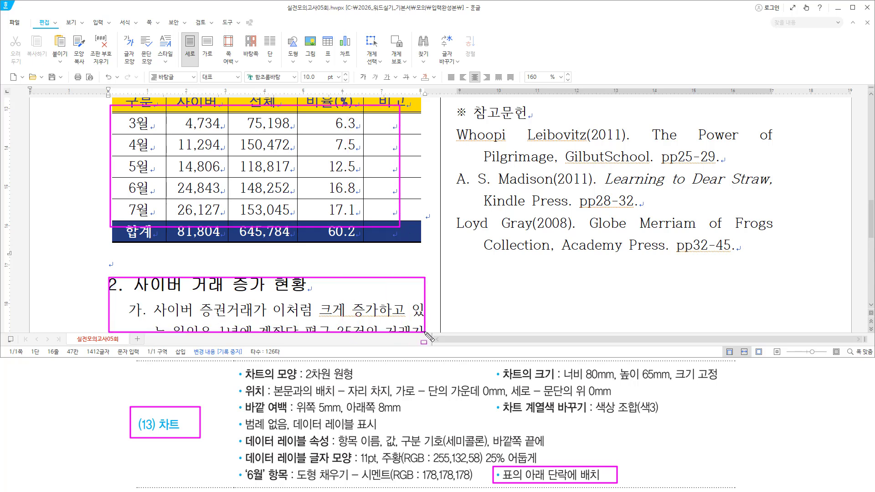
{"action": "left_click", "coordinate": [105, 253]}
Paste the chart into the empty paragraph directly below the table
{"action": "left_click_drag", "start_coordinate": [108, 256], "coordinate": [118, 271]}
{"action": "left_click", "coordinate": [114, 264]}
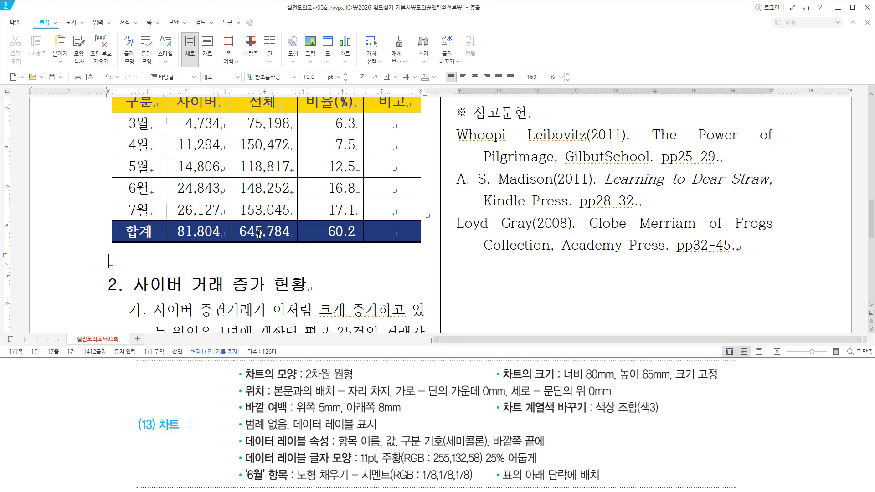
{"action": "key", "text": "ctrl+v"}
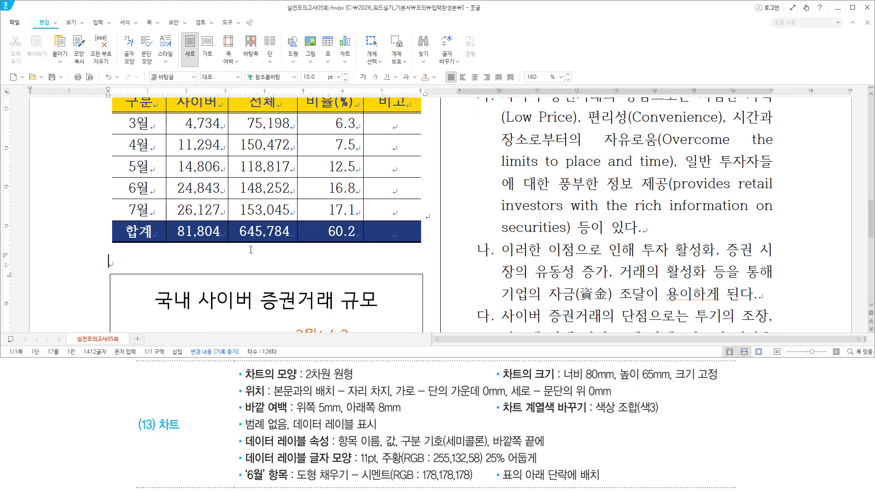
{"action": "scroll", "coordinate": [250, 250], "scroll_direction": "down", "scroll_amount": 3}
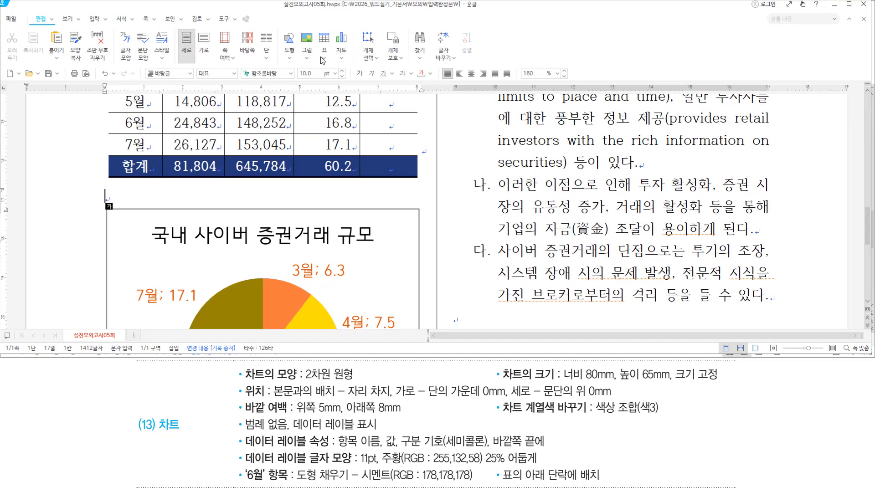
{"action": "double_click", "coordinate": [298, 13]}
{"action": "scroll", "coordinate": [554, 263], "scroll_direction": "down", "scroll_amount": 3}
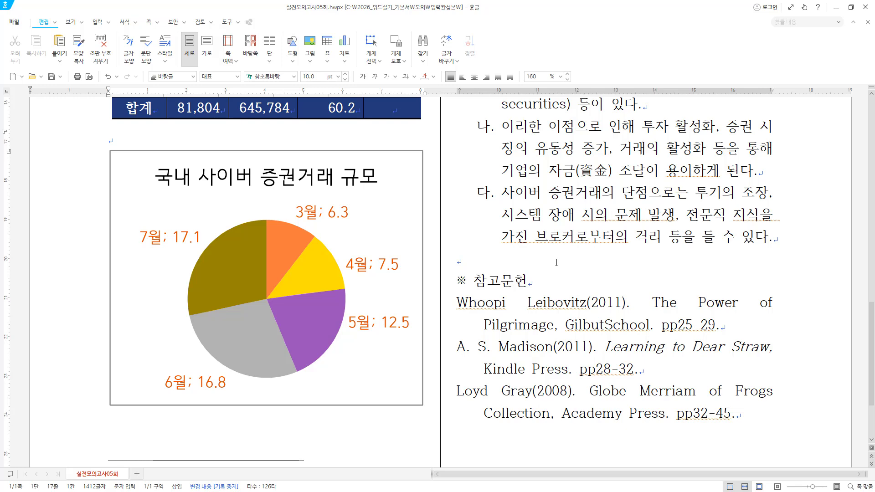
{"action": "scroll", "coordinate": [556, 262], "scroll_direction": "up", "scroll_amount": 3}
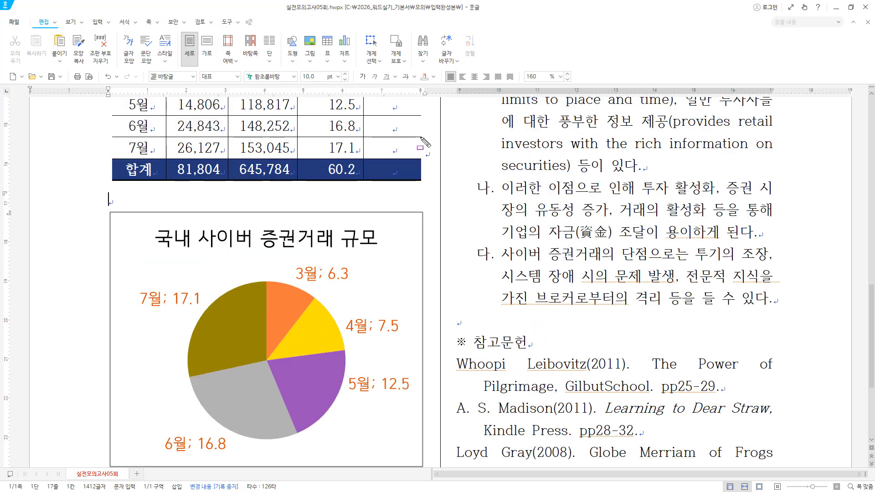
{"action": "left_click_drag", "start_coordinate": [420, 137], "coordinate": [436, 171]}
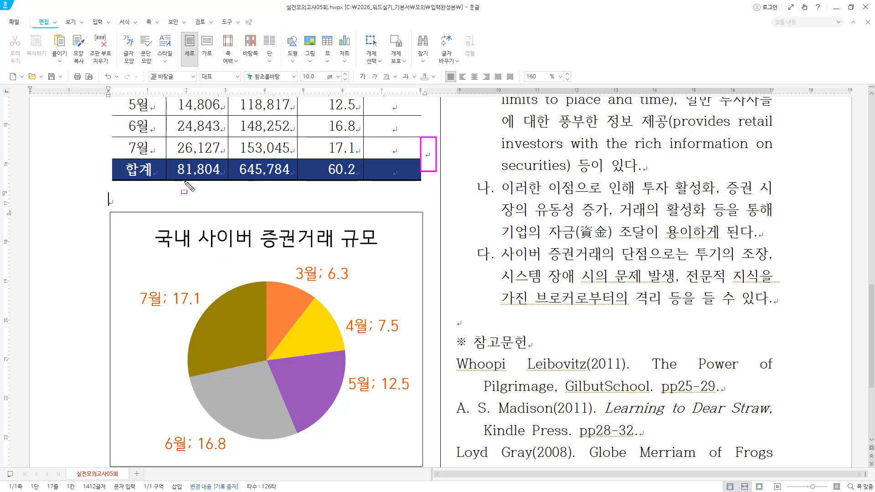
{"action": "left_click_drag", "start_coordinate": [105, 189], "coordinate": [121, 210]}
{"action": "scroll", "coordinate": [149, 275], "scroll_direction": "down", "scroll_amount": 3}
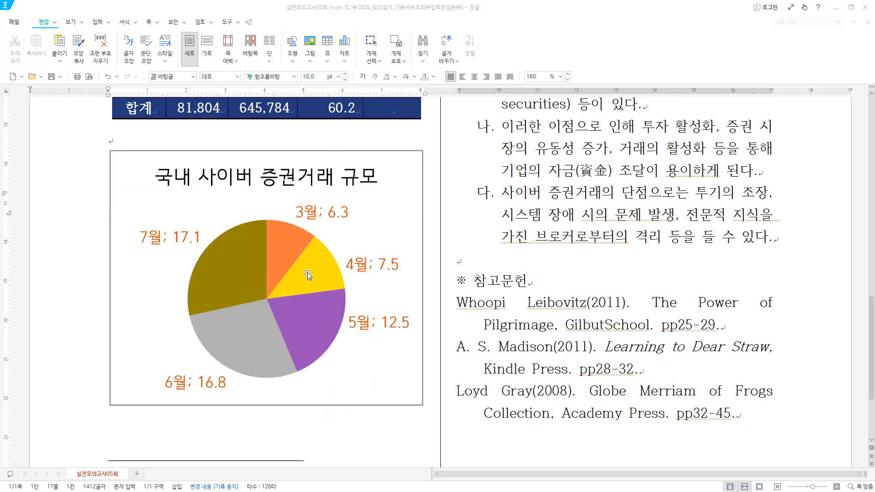
{"action": "mouse_move", "coordinate": [415, 304]}
{"action": "left_mouse_down"}
{"action": "mouse_move", "coordinate": [435, 378]}
{"action": "mouse_move", "coordinate": [449, 394]}
{"action": "left_mouse_up"}
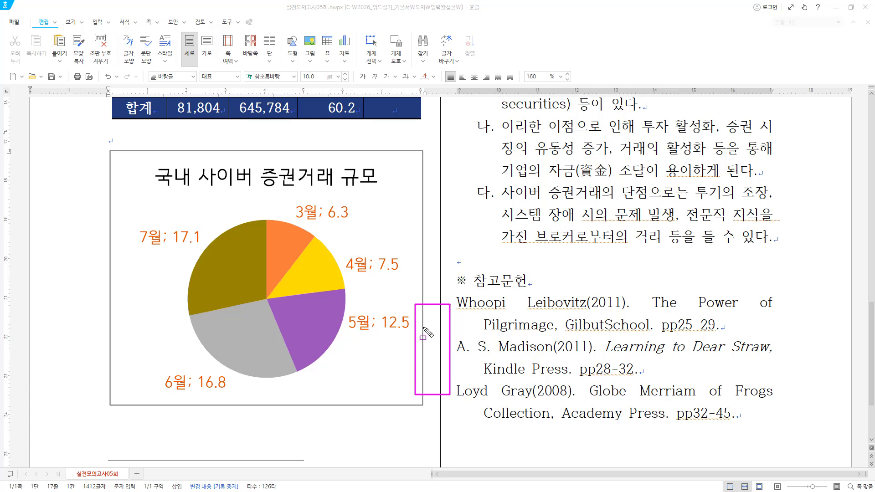
{"action": "mouse_move", "coordinate": [96, 399]}
{"action": "left_mouse_down"}
{"action": "mouse_move", "coordinate": [456, 467]}
{"action": "mouse_move", "coordinate": [445, 450]}
{"action": "left_mouse_up"}
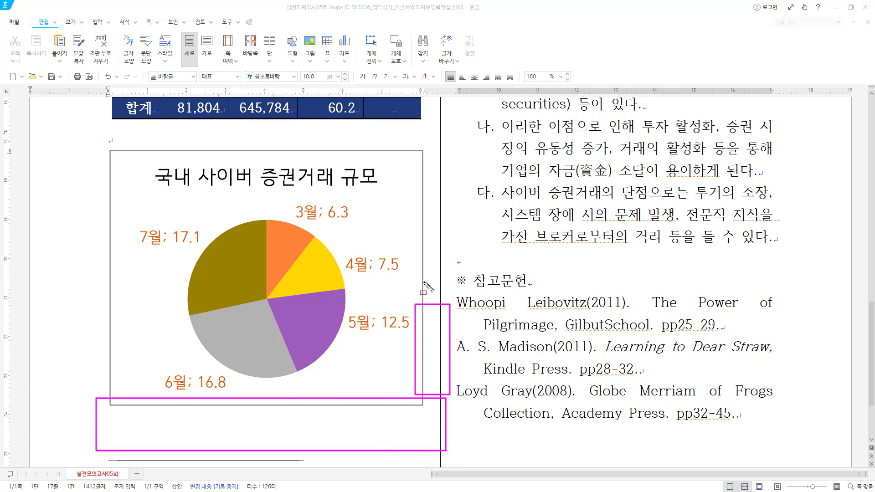
Mark the chart's lower boundary and the footnote area on the model answer slide
{"action": "key", "text": "Escape"}
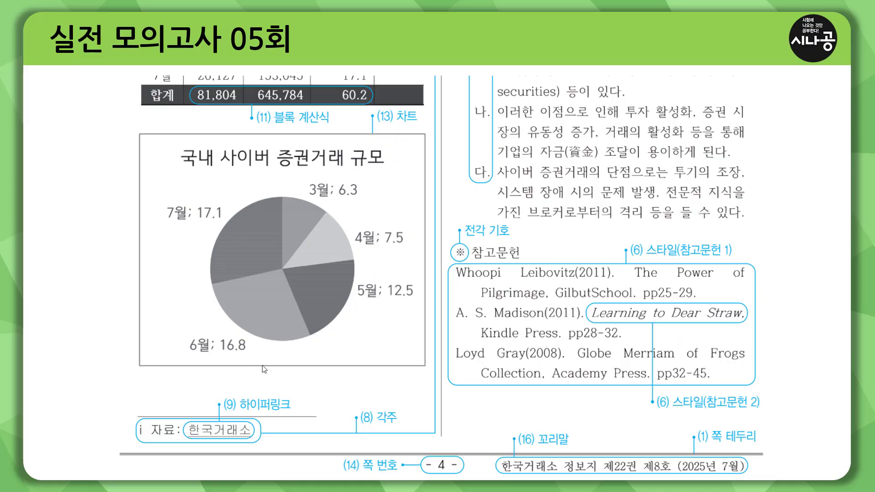
{"action": "left_click_drag", "start_coordinate": [108, 370], "coordinate": [437, 370]}
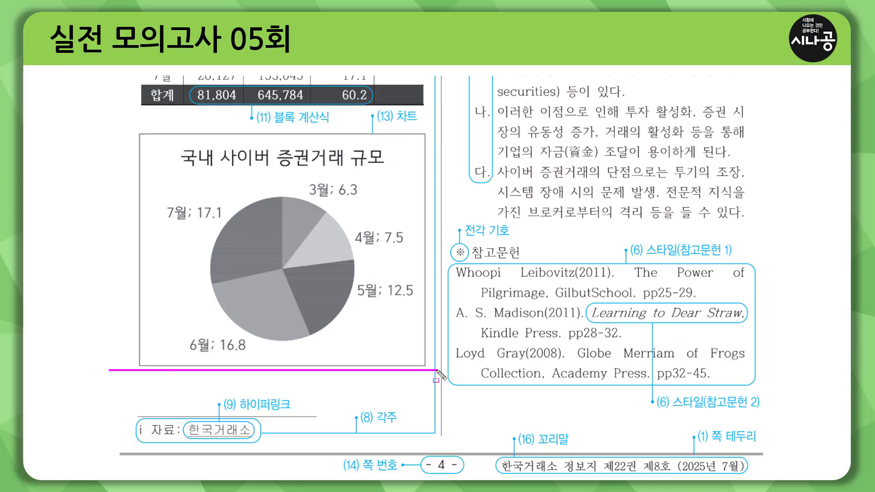
{"action": "mouse_move", "coordinate": [123, 393]}
{"action": "left_mouse_down"}
{"action": "mouse_move", "coordinate": [327, 442]}
{"action": "mouse_move", "coordinate": [408, 443]}
{"action": "left_mouse_up"}
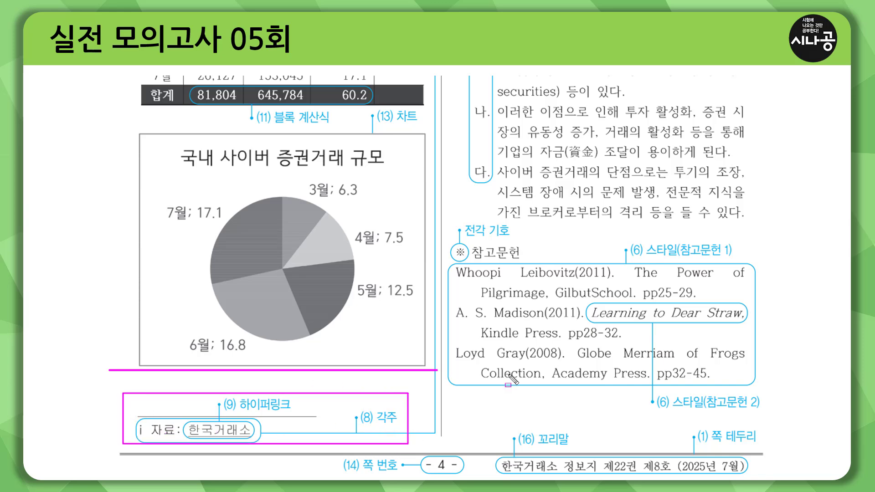
{"action": "key", "text": "Escape"}
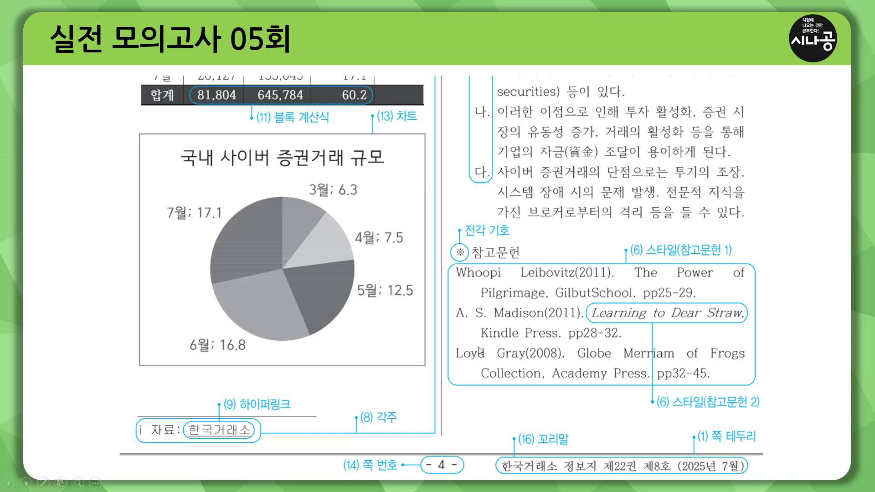
Outline section 2 of the answer page, then advance to the table-and-chart slide
{"action": "left_click", "coordinate": [483, 350]}
{"action": "key", "text": "ctrl+p"}
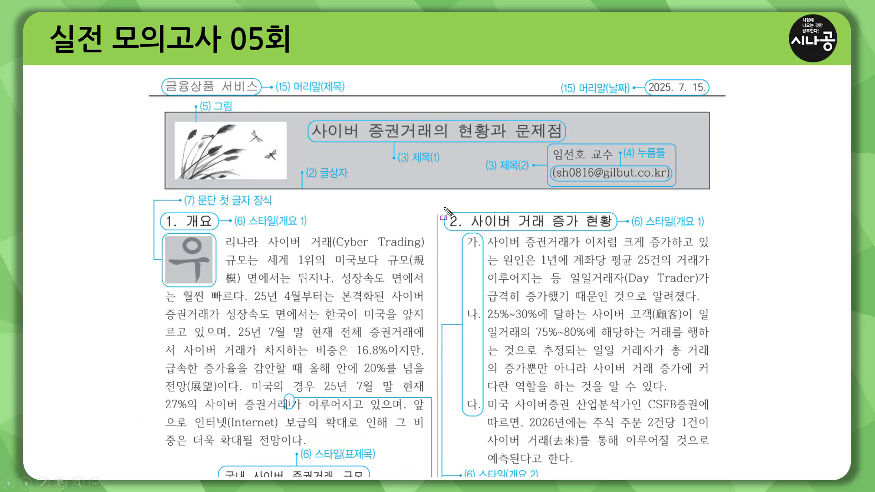
{"action": "mouse_move", "coordinate": [444, 208]}
{"action": "left_mouse_down"}
{"action": "mouse_move", "coordinate": [702, 370]}
{"action": "mouse_move", "coordinate": [712, 459]}
{"action": "left_mouse_up"}
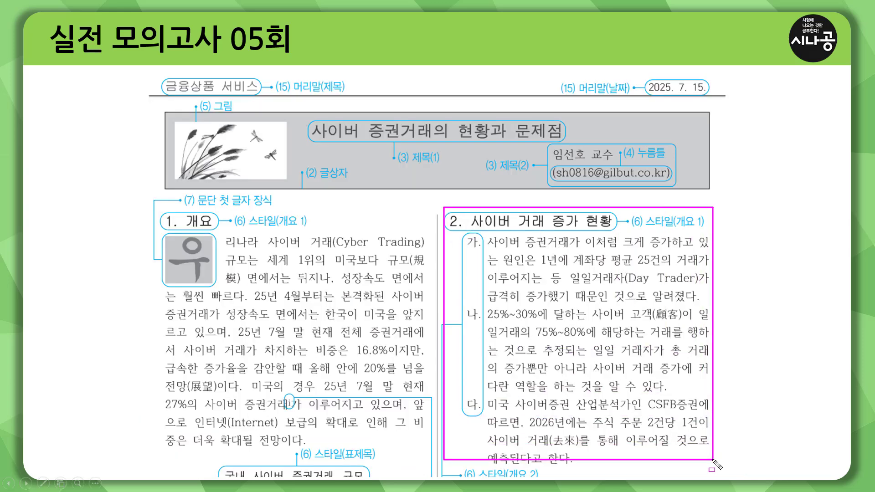
{"action": "key", "text": "Escape"}
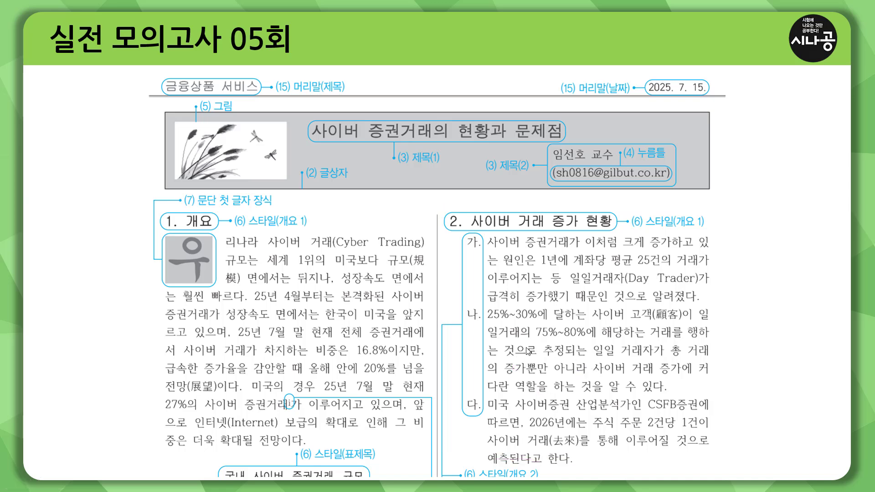
{"action": "left_click", "coordinate": [524, 349]}
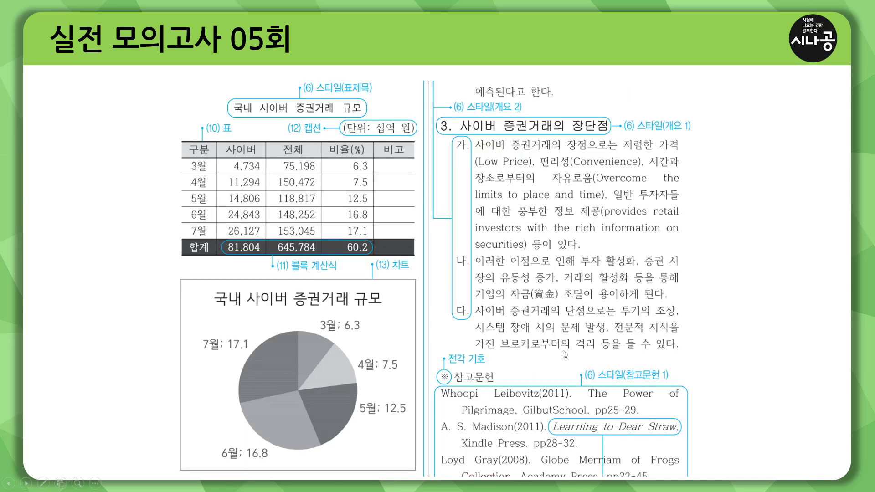
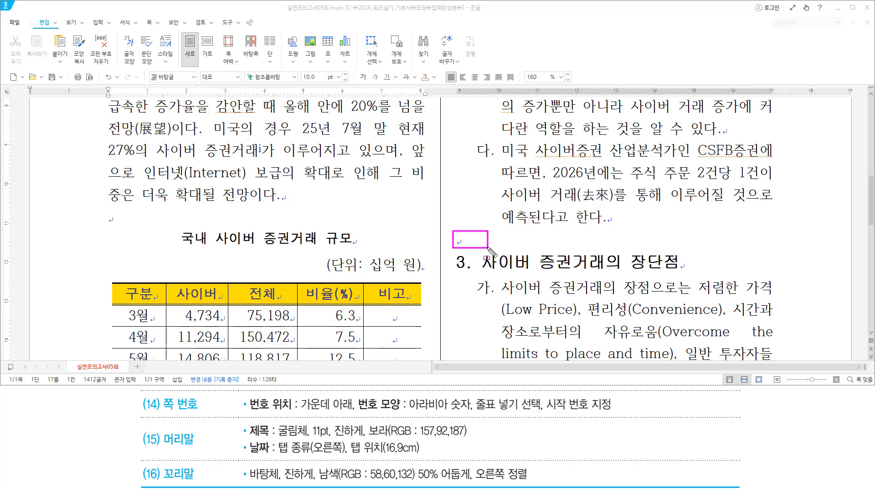
From the document body, open the 머리말/꼬리말 (Header/Footer) dialog with Ctrl+N, H
{"action": "left_click", "coordinate": [455, 238]}
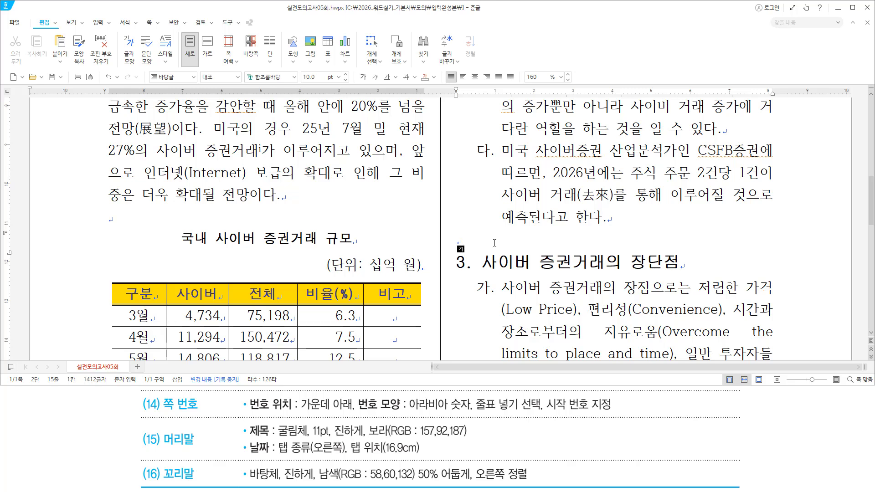
{"action": "key", "text": "ctrl+n"}
{"action": "key", "text": "h"}
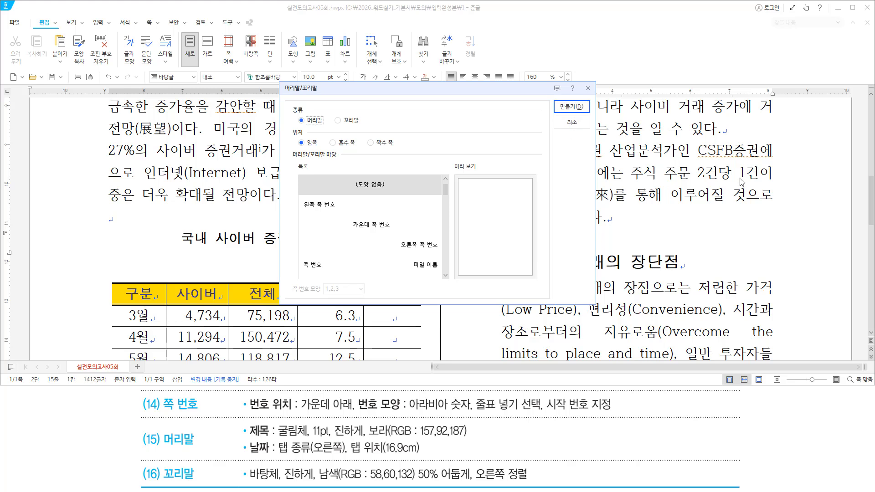
Create a 양쪽 header and type the title 금융상품 서비스 followed by a tab
{"action": "key", "text": "Return"}
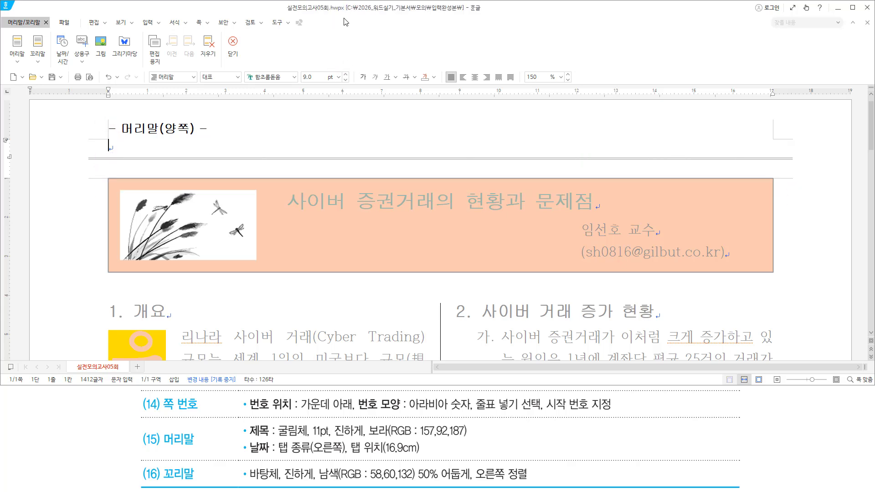
{"action": "type", "text": "금융상푸"}
{"action": "type", "text": "ㅁ 서비스"}
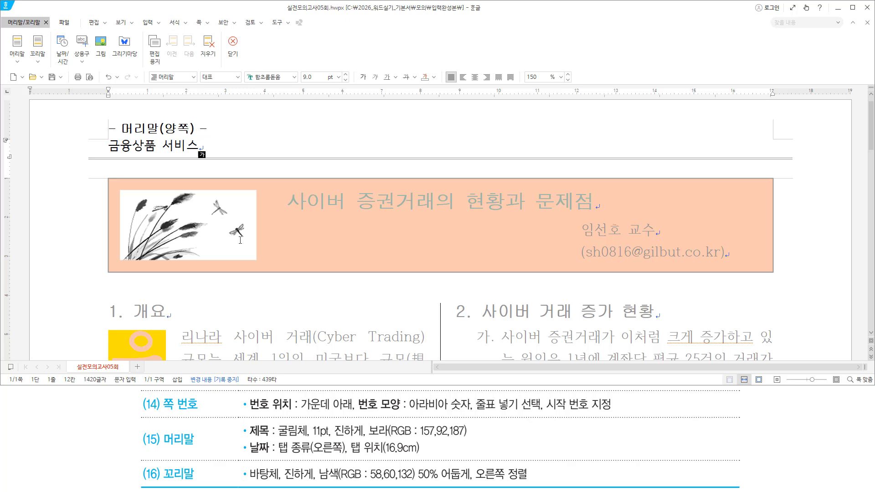
{"action": "mouse_move", "coordinate": [161, 426]}
{"action": "left_mouse_down"}
{"action": "mouse_move", "coordinate": [203, 448]}
{"action": "mouse_move", "coordinate": [431, 455]}
{"action": "left_mouse_up"}
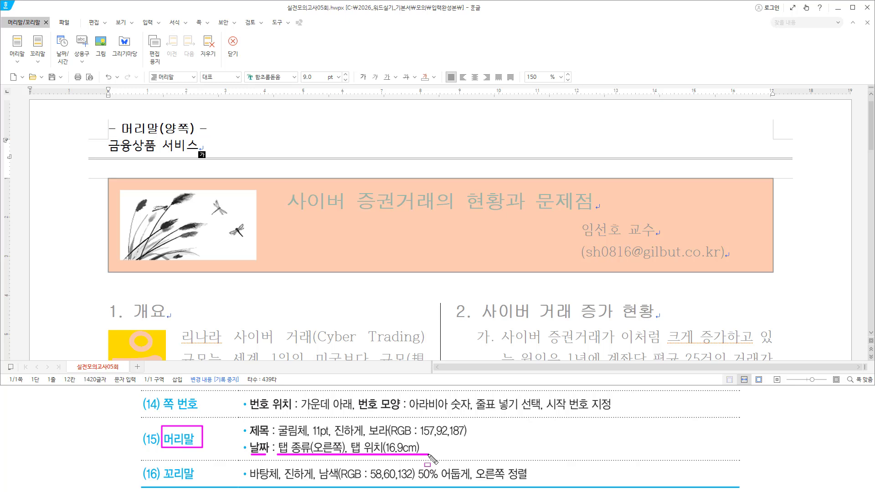
{"action": "key", "text": "Escape"}
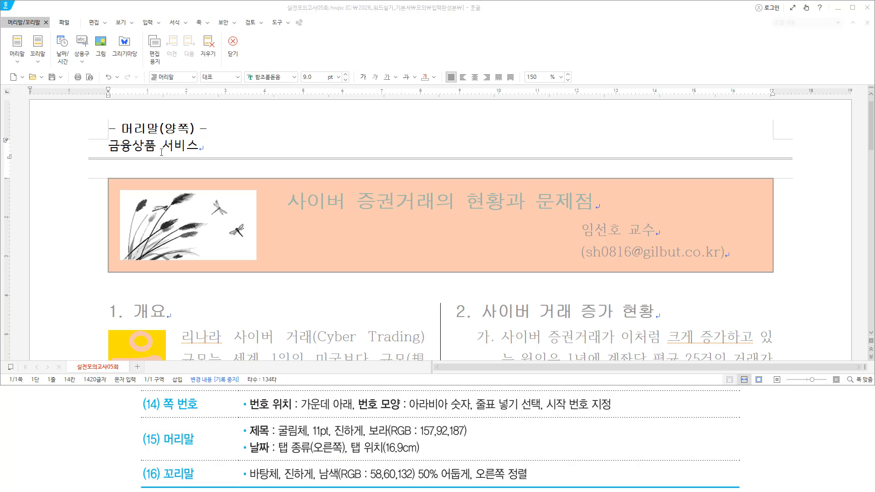
{"action": "left_click_drag", "start_coordinate": [107, 162], "coordinate": [205, 162]}
{"action": "key", "text": "Escape"}
Type the date 2025. 7. 15. after the tab on the header line
{"action": "left_click", "coordinate": [284, 145]}
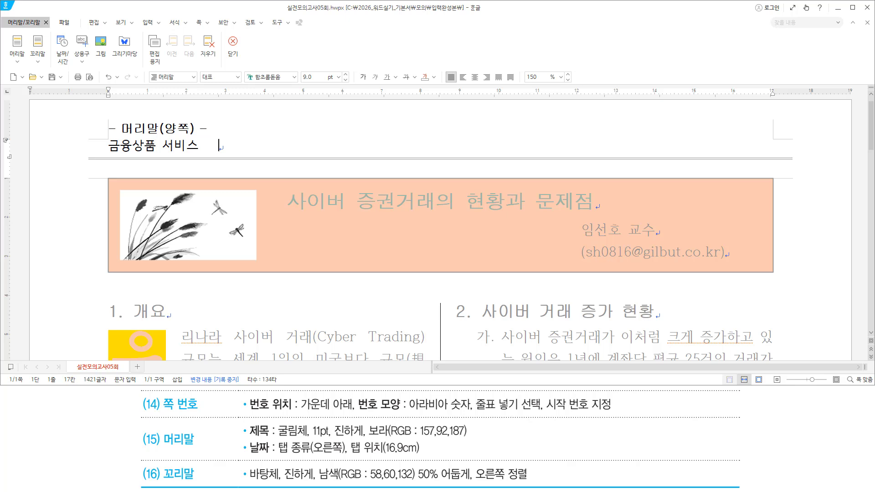
{"action": "type", "text": "2025. 7. 15."}
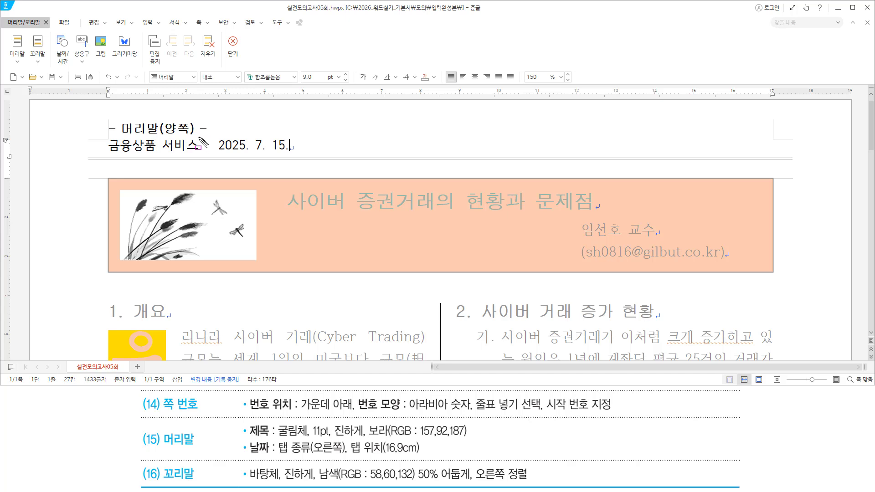
{"action": "left_click_drag", "start_coordinate": [197, 137], "coordinate": [216, 156]}
{"action": "left_click_drag", "start_coordinate": [275, 455], "coordinate": [427, 455]}
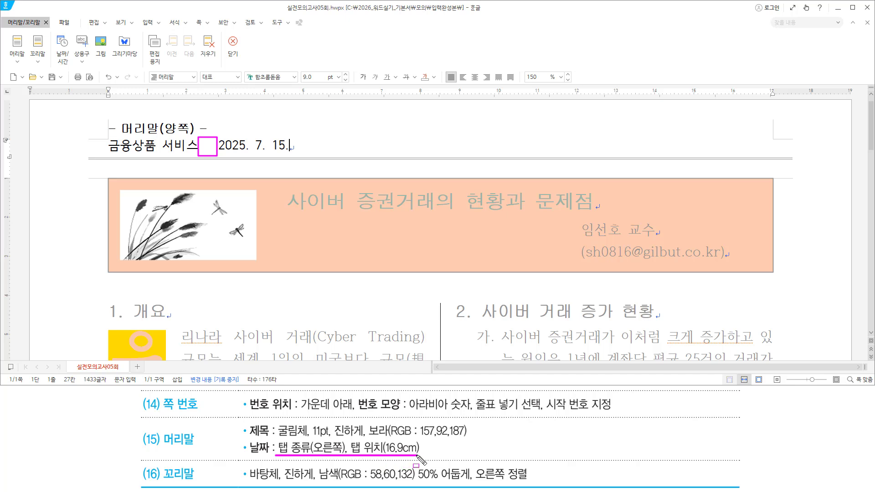
{"action": "key", "text": "Escape"}
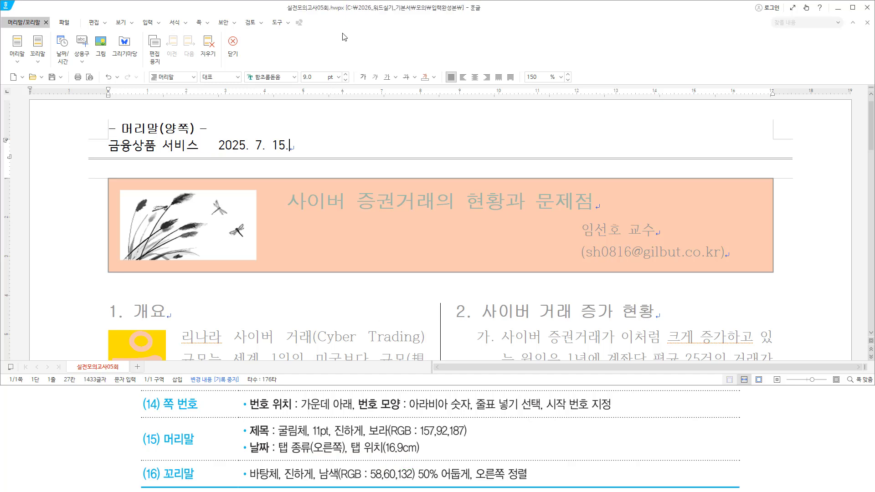
In Paragraph Shape's Tab Settings, choose a right-aligned tab type
{"action": "key", "text": "alt+t"}
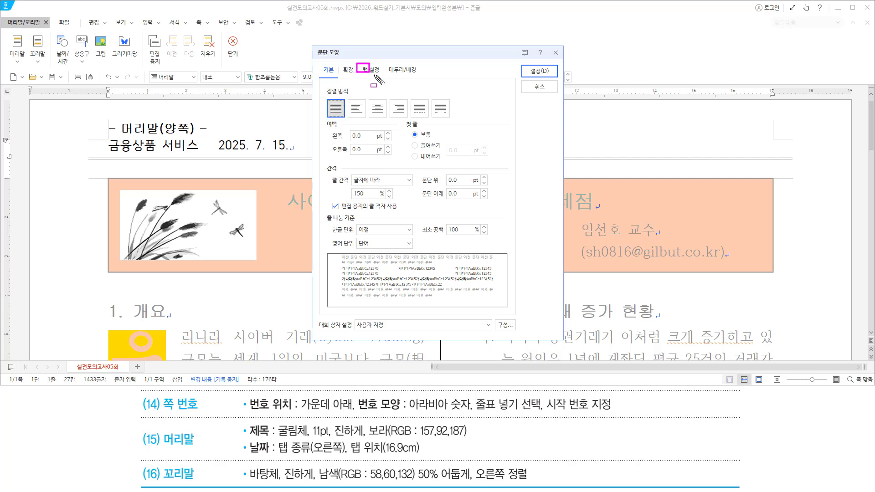
{"action": "left_click_drag", "start_coordinate": [356, 63], "coordinate": [382, 78]}
{"action": "left_click", "coordinate": [372, 72]}
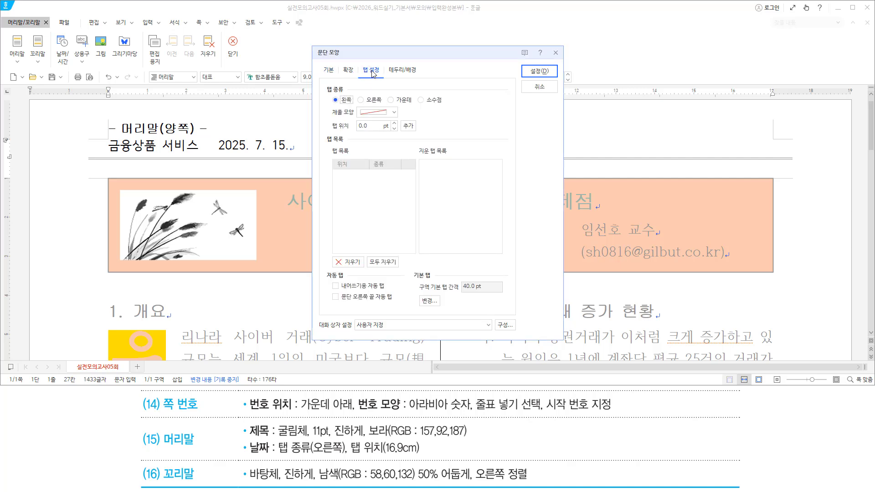
{"action": "mouse_move", "coordinate": [322, 83]}
{"action": "left_mouse_down"}
{"action": "mouse_move", "coordinate": [328, 97]}
{"action": "mouse_move", "coordinate": [447, 105]}
{"action": "left_mouse_up"}
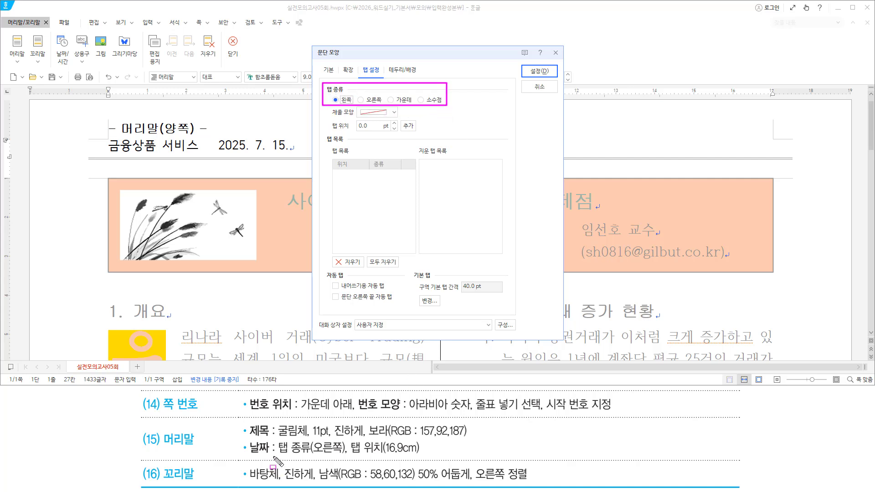
{"action": "left_click_drag", "start_coordinate": [273, 455], "coordinate": [344, 455]}
{"action": "key", "text": "Escape"}
{"action": "left_click", "coordinate": [360, 99]}
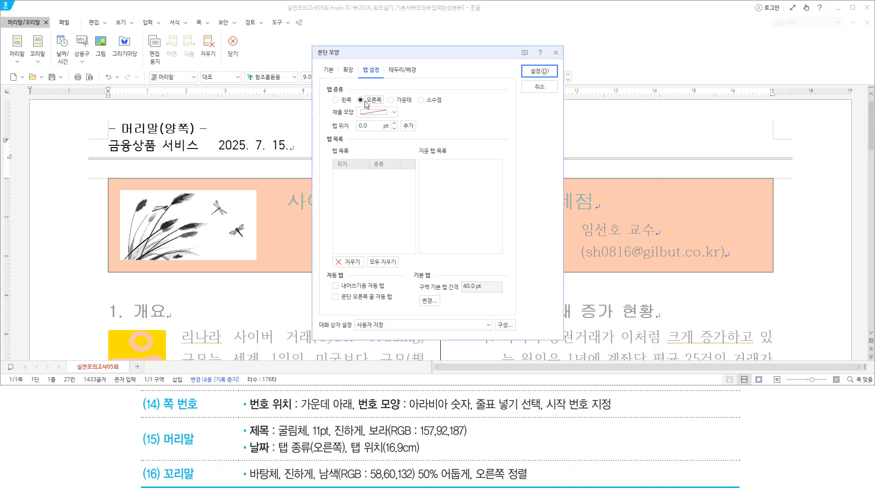
{"action": "left_click_drag", "start_coordinate": [355, 96], "coordinate": [386, 106]}
{"action": "left_click_drag", "start_coordinate": [350, 457], "coordinate": [429, 457]}
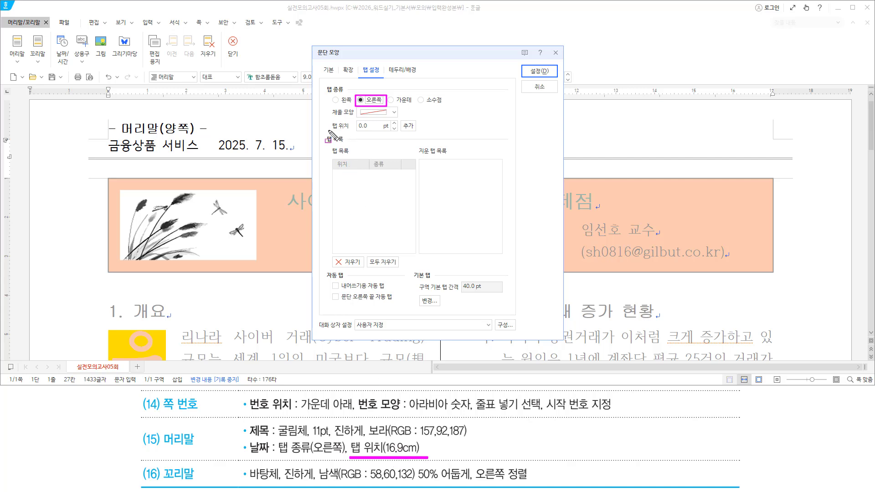
{"action": "mouse_move", "coordinate": [328, 130]}
{"action": "left_mouse_down"}
{"action": "mouse_move", "coordinate": [412, 131]}
{"action": "mouse_move", "coordinate": [381, 122]}
{"action": "mouse_move", "coordinate": [390, 131]}
{"action": "left_mouse_up"}
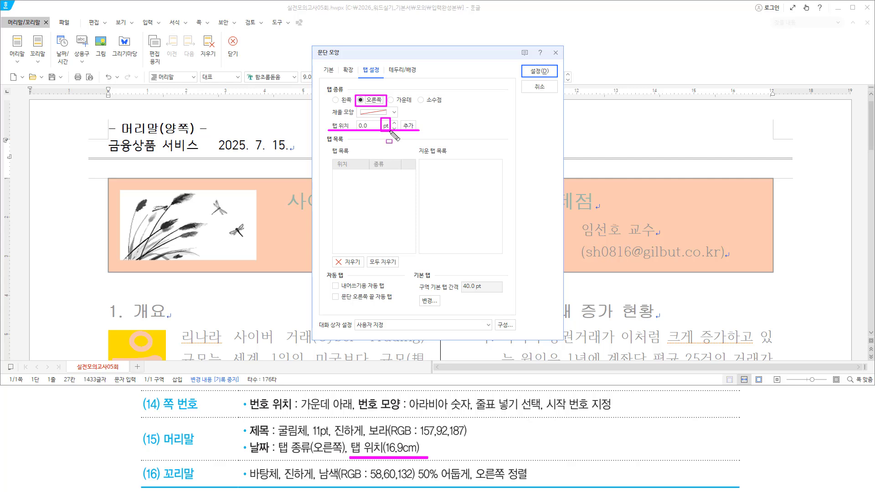
{"action": "key", "text": "Escape"}
Add the right tab stop at 16.90 cm and apply it to the header
{"action": "left_click", "coordinate": [386, 126]}
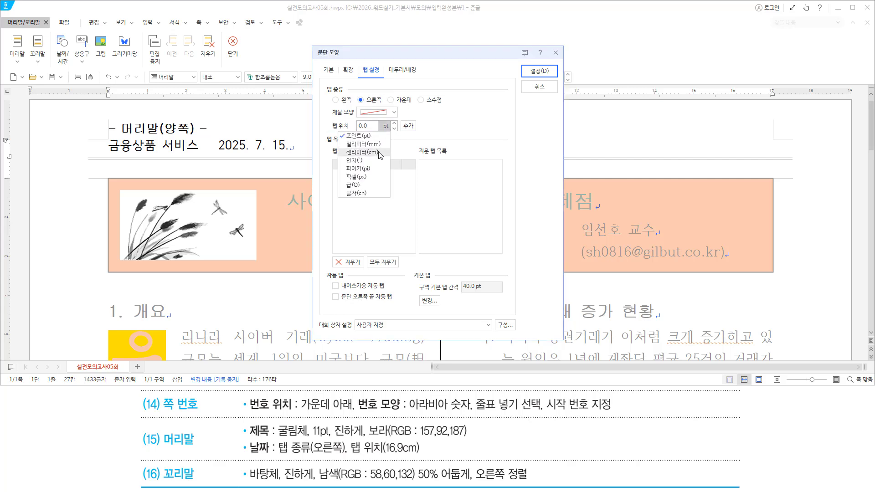
{"action": "left_click", "coordinate": [362, 153]}
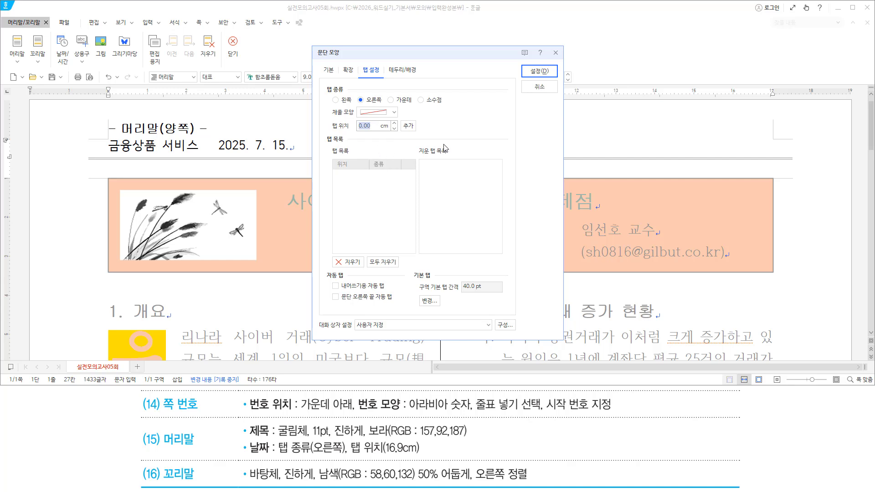
{"action": "type", "text": "16.9"}
{"action": "left_click_drag", "start_coordinate": [357, 95], "coordinate": [419, 133]}
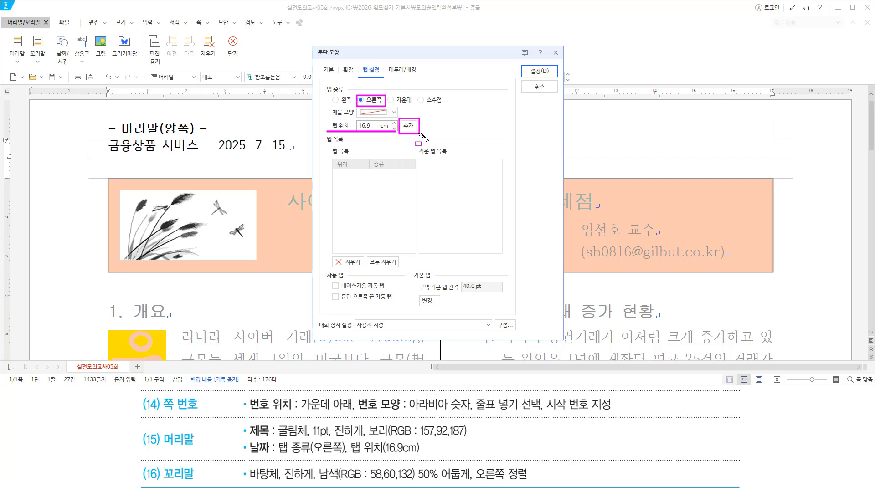
{"action": "key", "text": "Escape"}
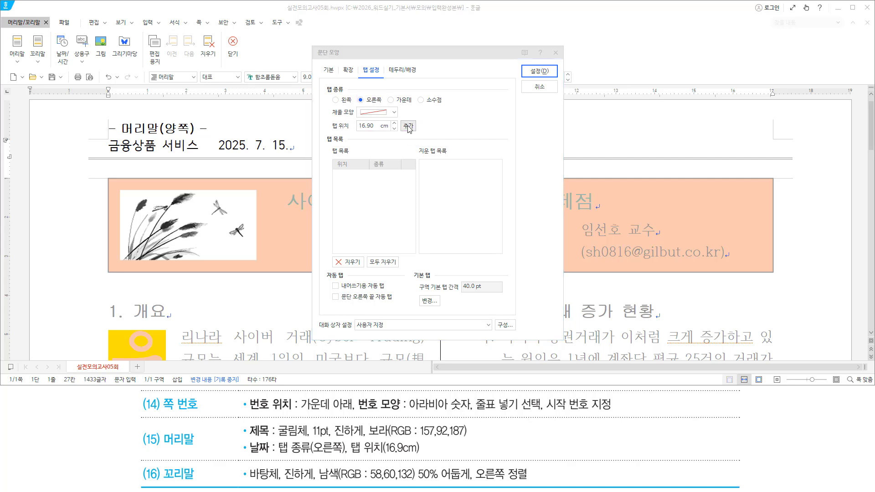
{"action": "left_click", "coordinate": [408, 129]}
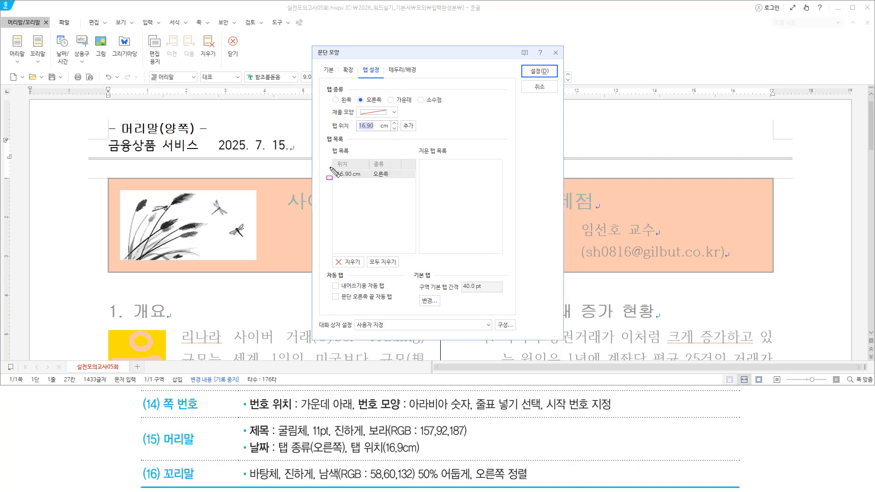
{"action": "left_click_drag", "start_coordinate": [330, 167], "coordinate": [403, 181]}
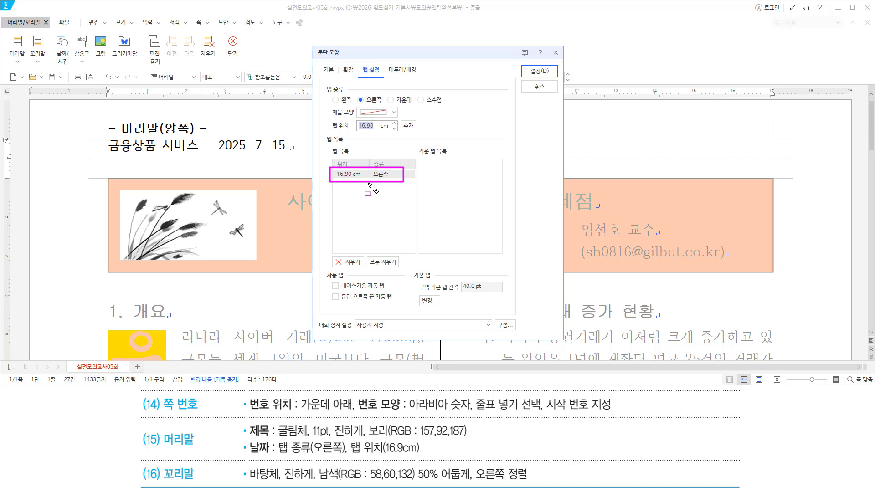
{"action": "left_click_drag", "start_coordinate": [523, 65], "coordinate": [550, 78]}
{"action": "key", "text": "Escape"}
{"action": "left_click", "coordinate": [544, 71]}
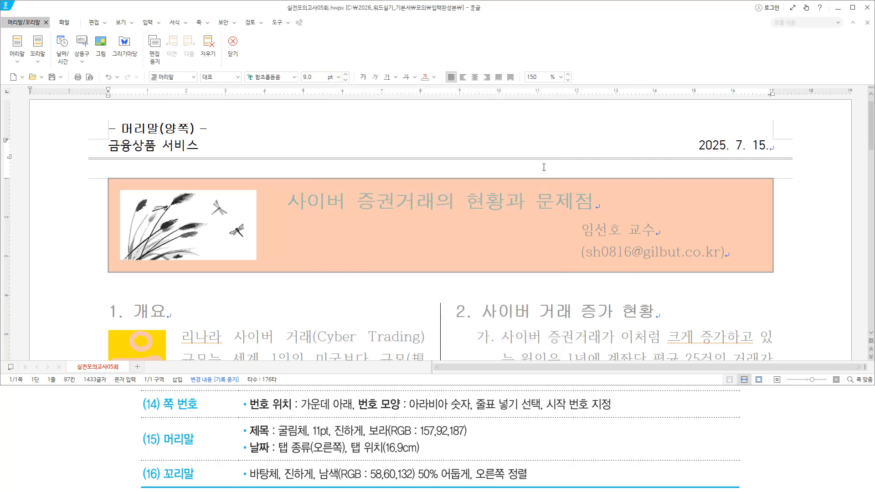
Select the header title 금융상품 서비스 using Shift+Home from its end
{"action": "key", "text": "ctrl+2"}
{"action": "mouse_move", "coordinate": [201, 139]}
{"action": "left_mouse_down"}
{"action": "mouse_move", "coordinate": [637, 163]}
{"action": "mouse_move", "coordinate": [693, 155]}
{"action": "left_mouse_up"}
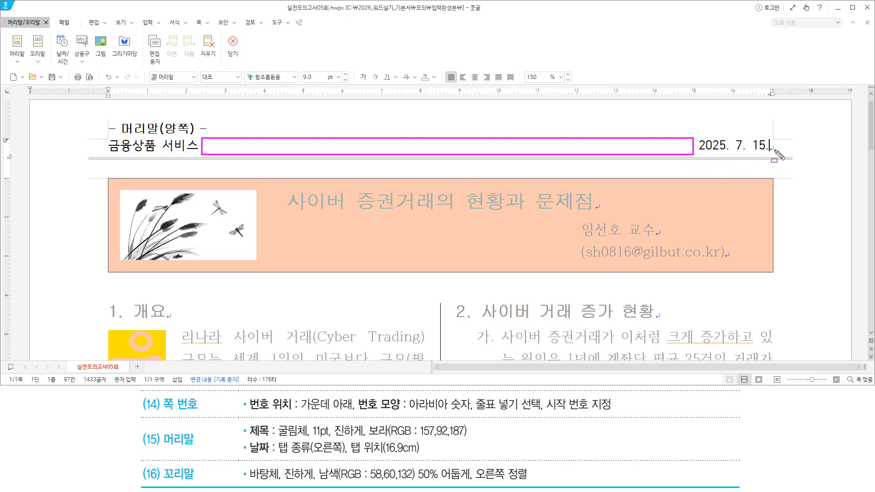
{"action": "key", "text": "Escape"}
{"action": "left_click", "coordinate": [772, 147]}
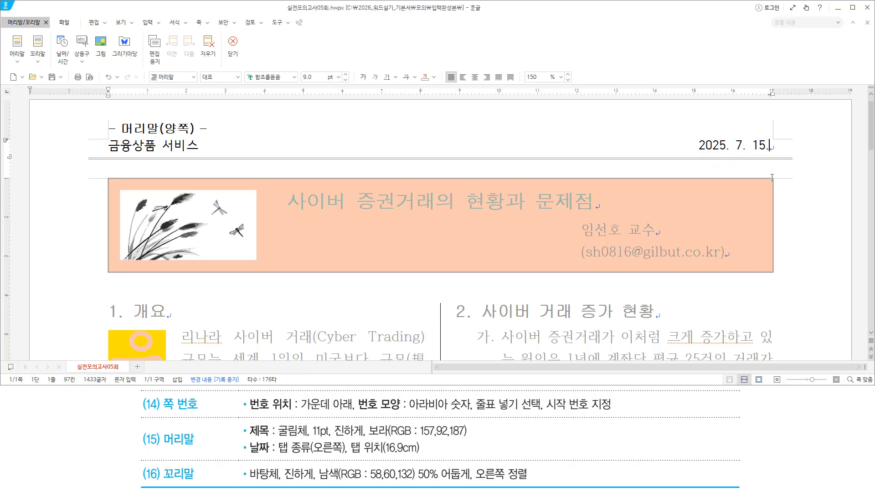
{"action": "key", "text": "ctrl+2"}
{"action": "left_click_drag", "start_coordinate": [245, 423], "coordinate": [270, 438]}
{"action": "mouse_move", "coordinate": [108, 155]}
{"action": "left_mouse_down"}
{"action": "mouse_move", "coordinate": [191, 155]}
{"action": "mouse_move", "coordinate": [200, 136]}
{"action": "left_mouse_up"}
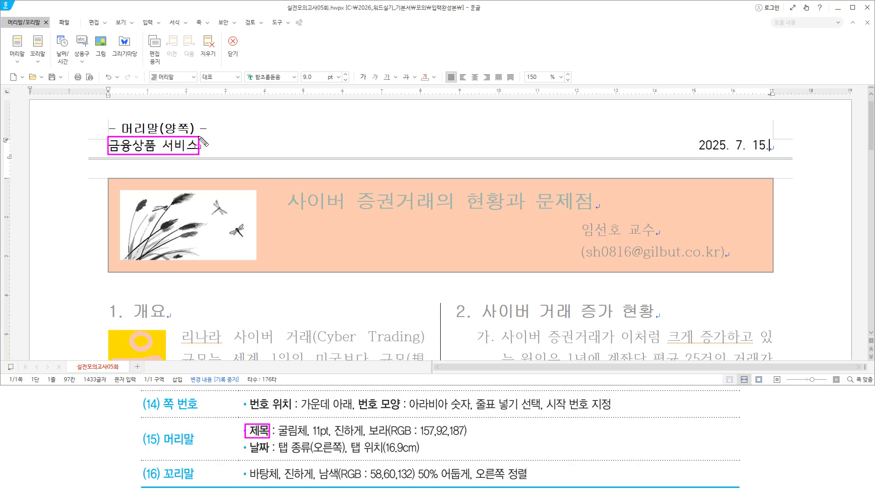
{"action": "mouse_move", "coordinate": [288, 450]}
{"action": "left_mouse_down"}
{"action": "mouse_move", "coordinate": [277, 440]}
{"action": "mouse_move", "coordinate": [469, 438]}
{"action": "left_mouse_up"}
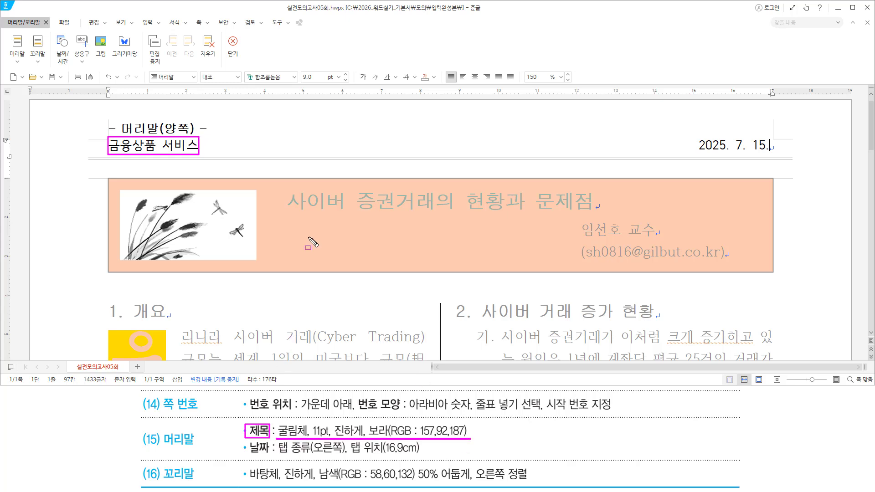
{"action": "key", "text": "Escape"}
{"action": "left_click", "coordinate": [198, 144]}
{"action": "key", "text": "shift+Home"}
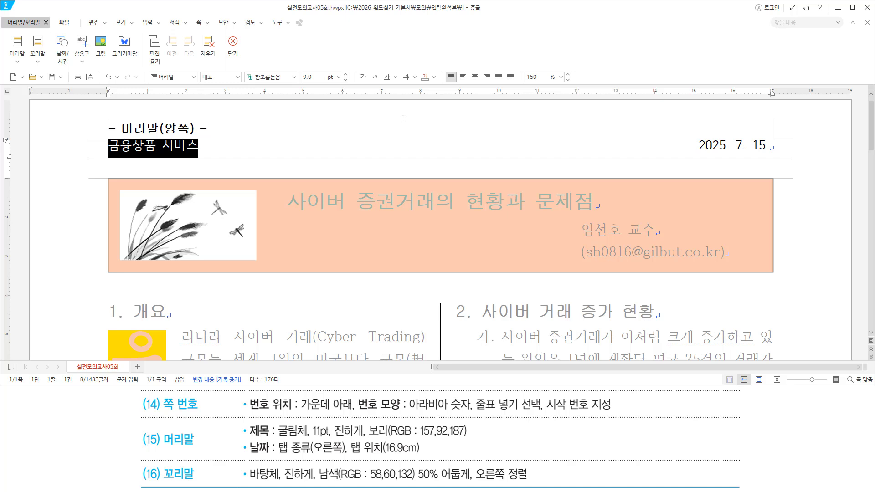
Set the title to 굴림체, 11 pt, bold, purple (RGB 157,92,187) in Character Shape
{"action": "key", "text": "alt+l"}
{"action": "type", "text": "굴림ㅊ"}
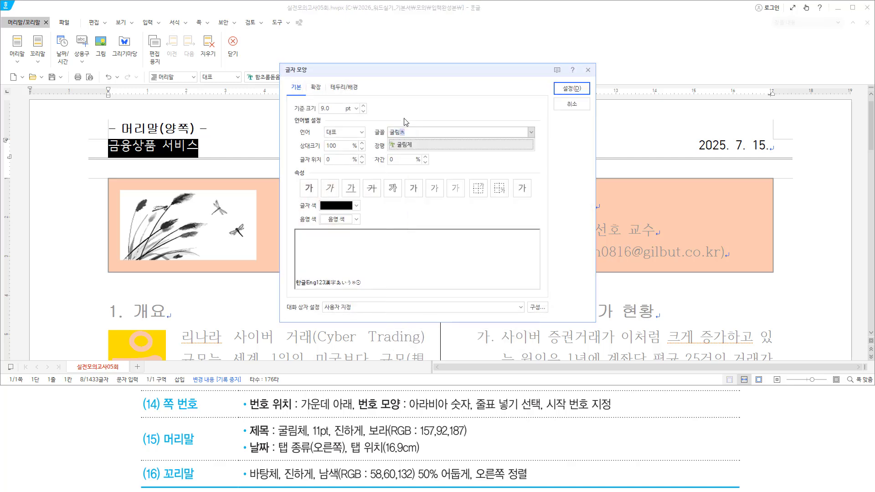
{"action": "key", "text": "Return"}
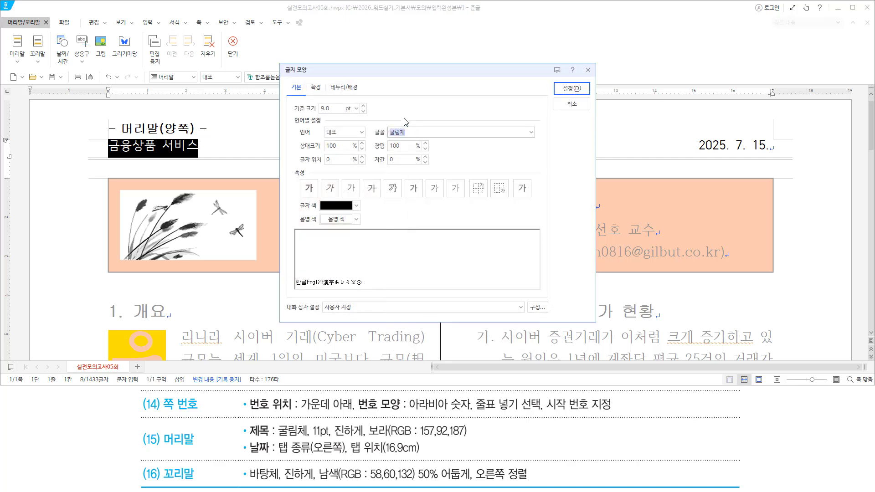
{"action": "key", "text": "alt"}
{"action": "type", "text": "z"}
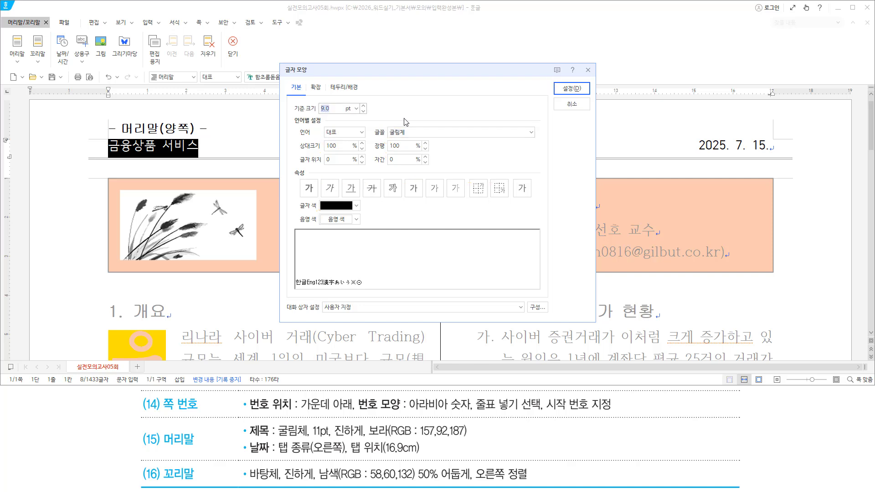
{"action": "type", "text": "11"}
{"action": "key", "text": "alt"}
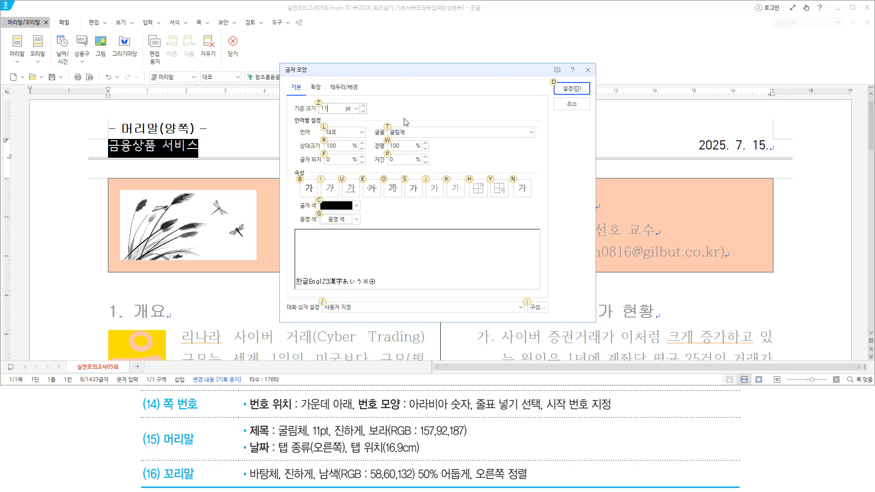
{"action": "key", "text": "b"}
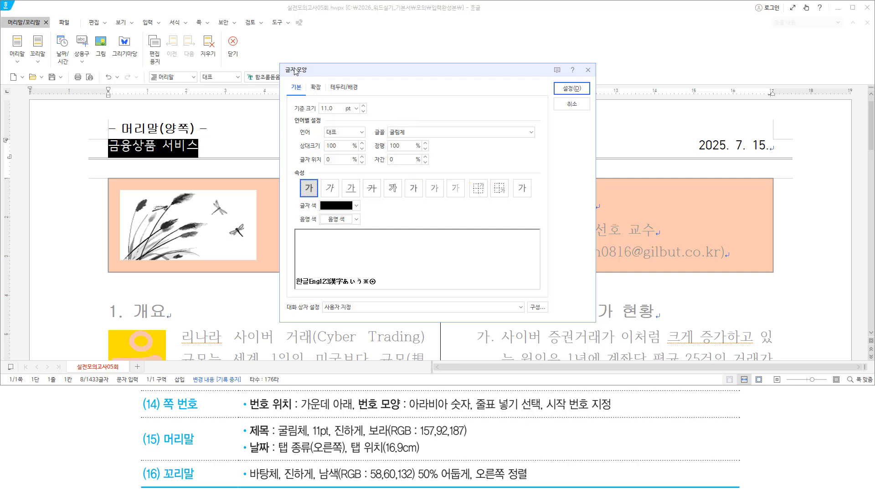
{"action": "left_click", "coordinate": [357, 207]}
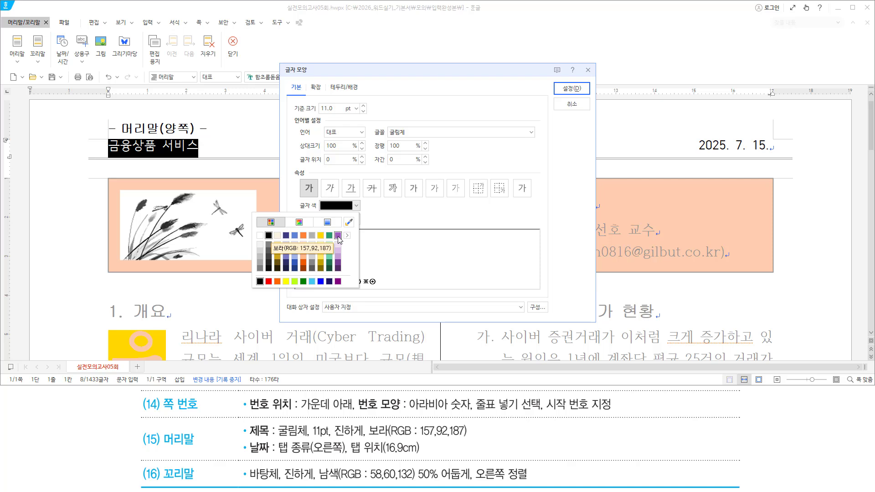
{"action": "left_click", "coordinate": [338, 236]}
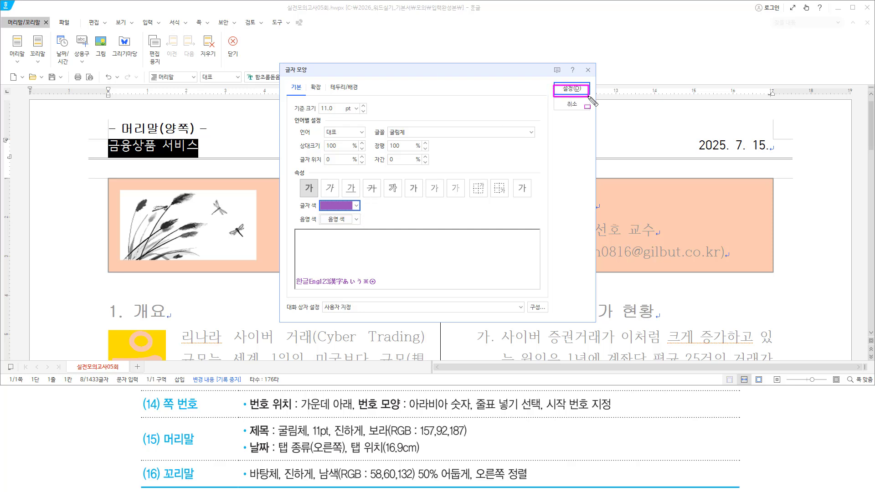
{"action": "left_click", "coordinate": [574, 90]}
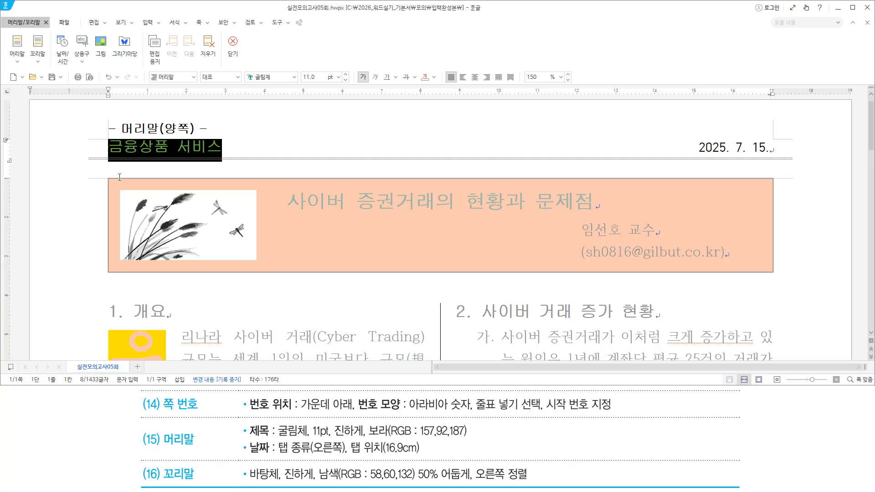
Exit header editing with Shift+Esc and scroll to the page top to view the header
{"action": "left_click", "coordinate": [348, 153]}
{"action": "left_click_drag", "start_coordinate": [99, 158], "coordinate": [224, 163]}
{"action": "left_click_drag", "start_coordinate": [691, 160], "coordinate": [778, 162]}
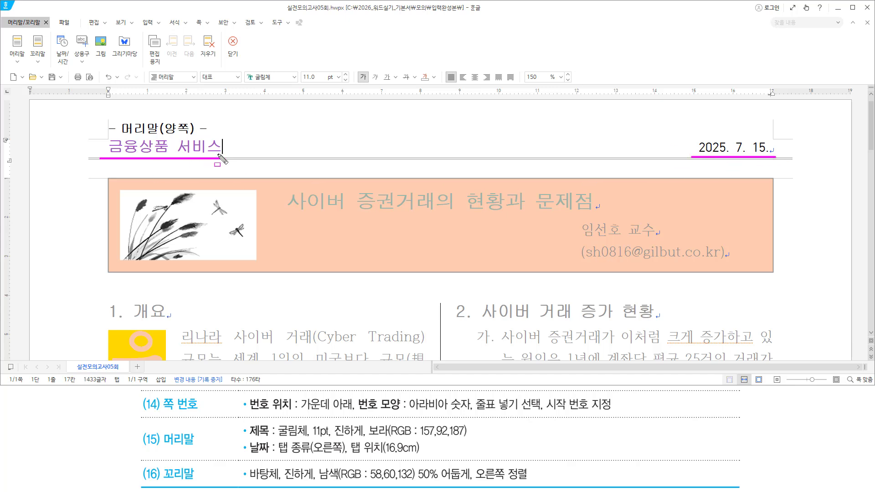
{"action": "key", "text": "Escape"}
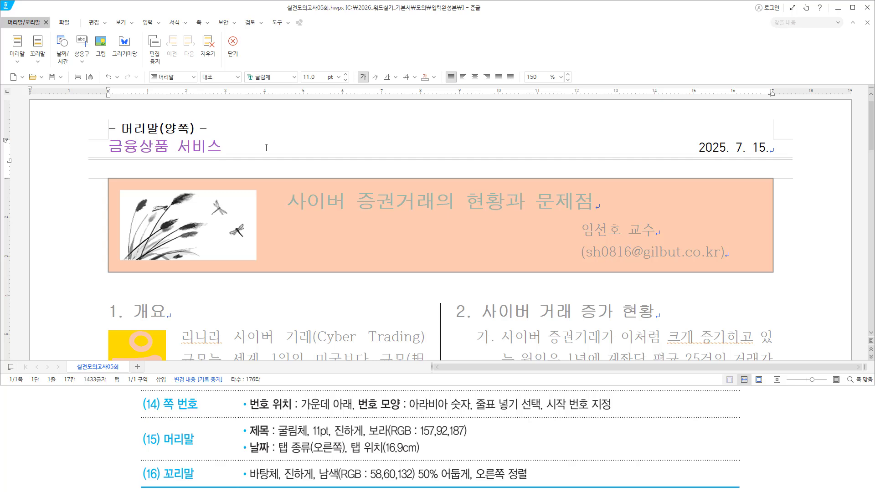
{"action": "key", "text": "shift+Escape"}
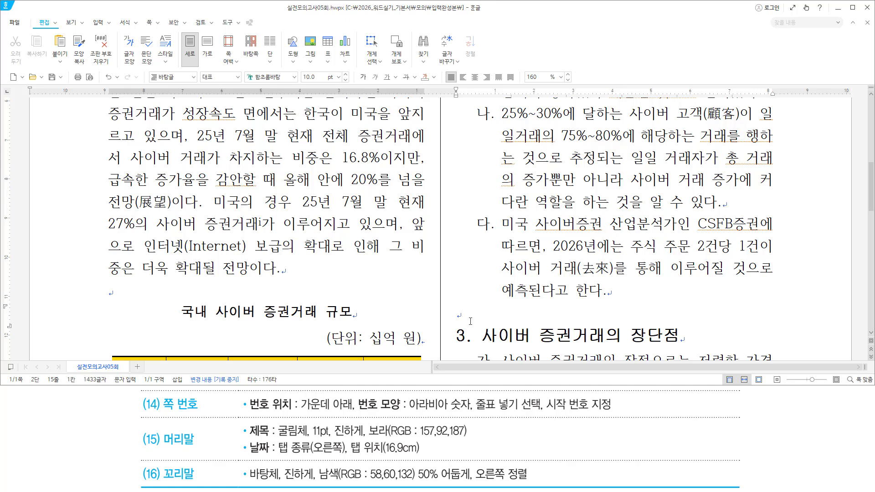
{"action": "left_click", "coordinate": [470, 321]}
{"action": "scroll", "coordinate": [469, 301], "scroll_direction": "up", "scroll_amount": 8}
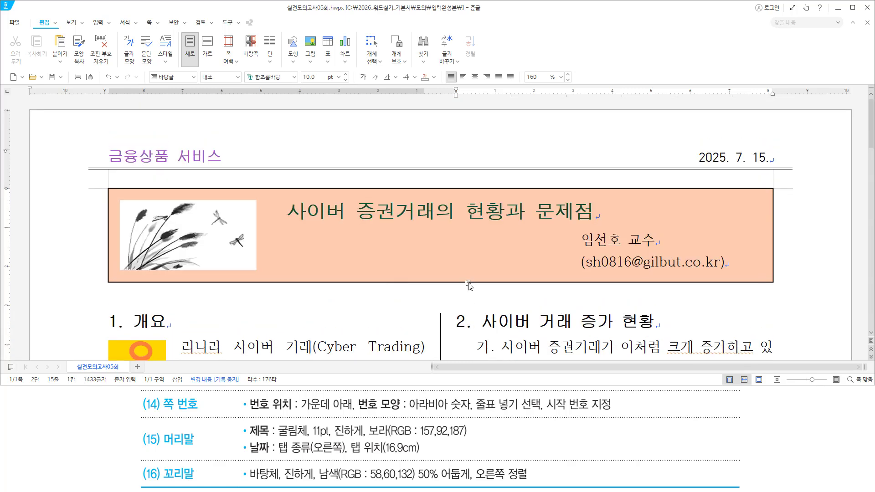
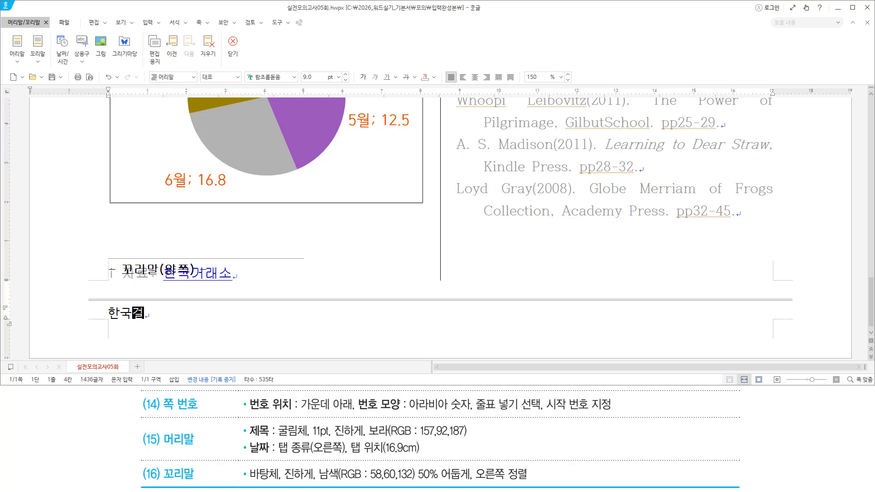
Type the footer line 한국거래소 정보지 제22권 제8호 (2025년 7월) and select the whole line
{"action": "type", "text": "ㅗ지 ㅈ"}
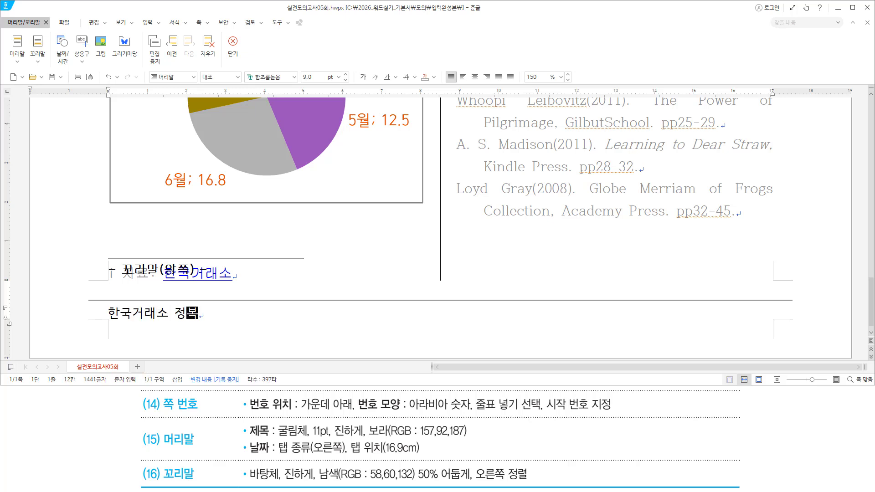
{"action": "type", "text": "ㅔ22권 "}
{"action": "type", "text": "제8호"}
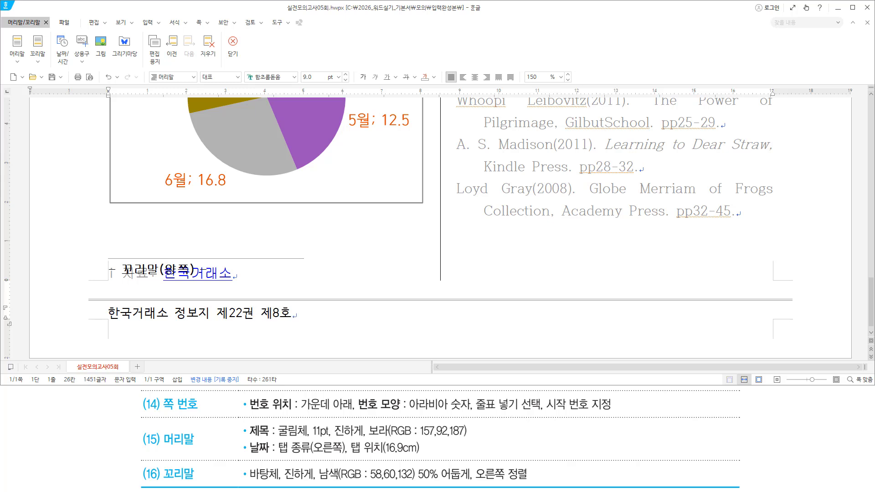
{"action": "type", "text": " (2025년 7월"}
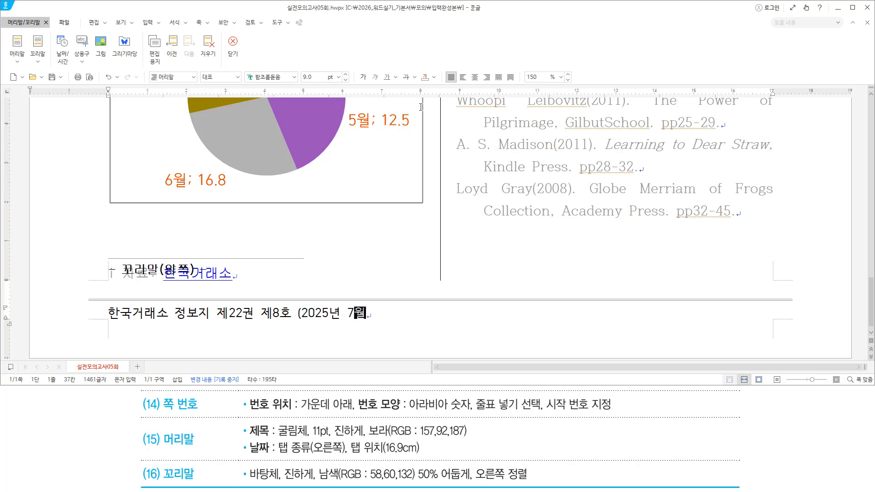
{"action": "type", "text": ")"}
{"action": "mouse_move", "coordinate": [244, 481]}
{"action": "left_mouse_down"}
{"action": "mouse_move", "coordinate": [472, 481]}
{"action": "mouse_move", "coordinate": [474, 467]}
{"action": "mouse_move", "coordinate": [534, 488]}
{"action": "left_mouse_up"}
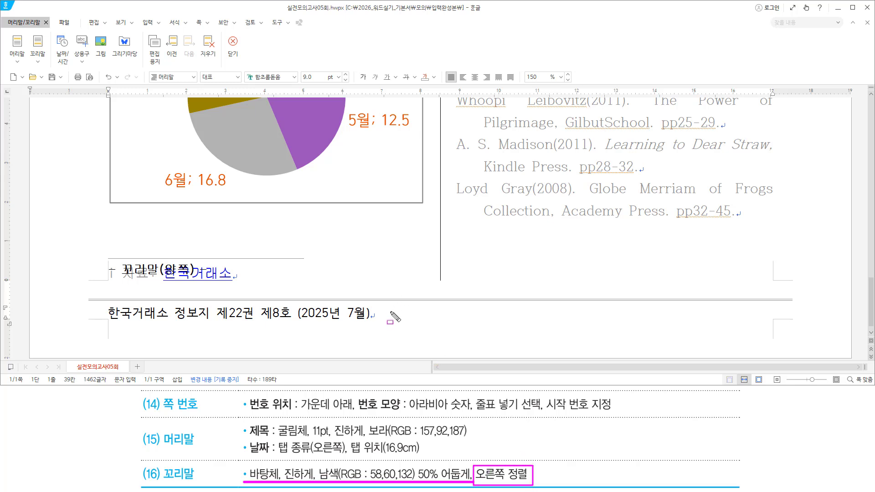
{"action": "key", "text": "Escape"}
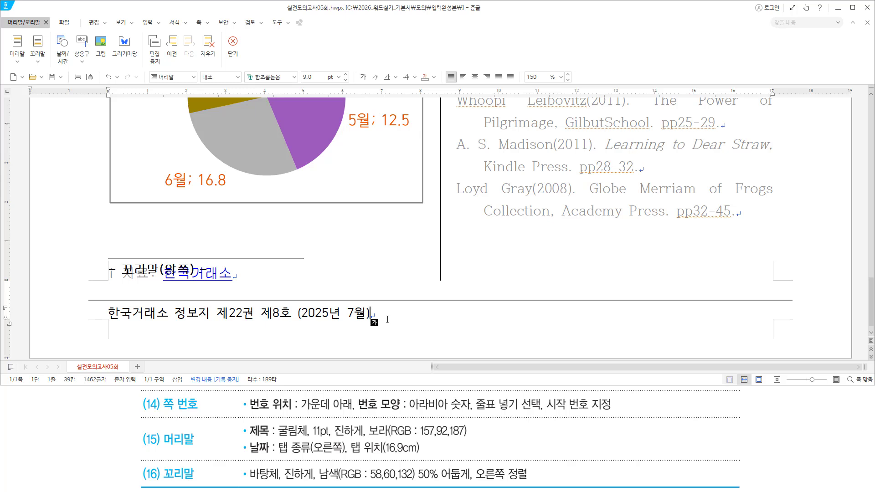
{"action": "key", "text": "shift+Home"}
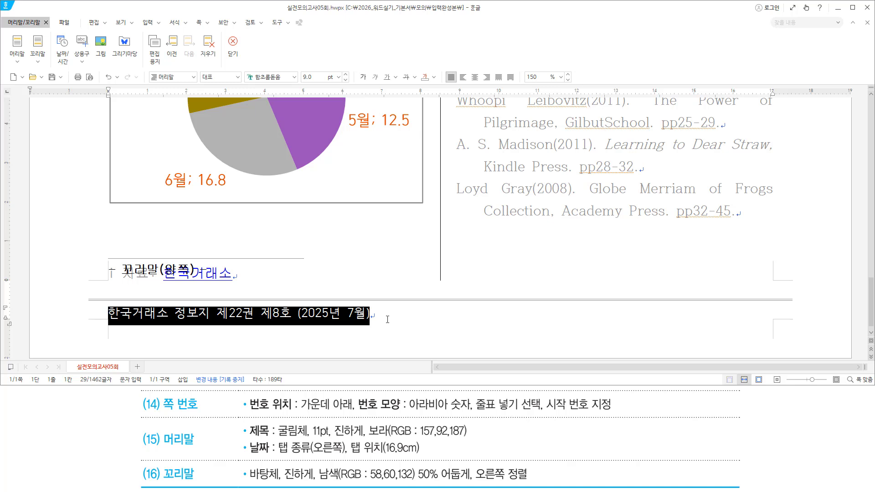
Make the footer line bold 바탕체 in navy (RGB 58,60,132, 50% darker) via Character Shape
{"action": "key", "text": "alt+l"}
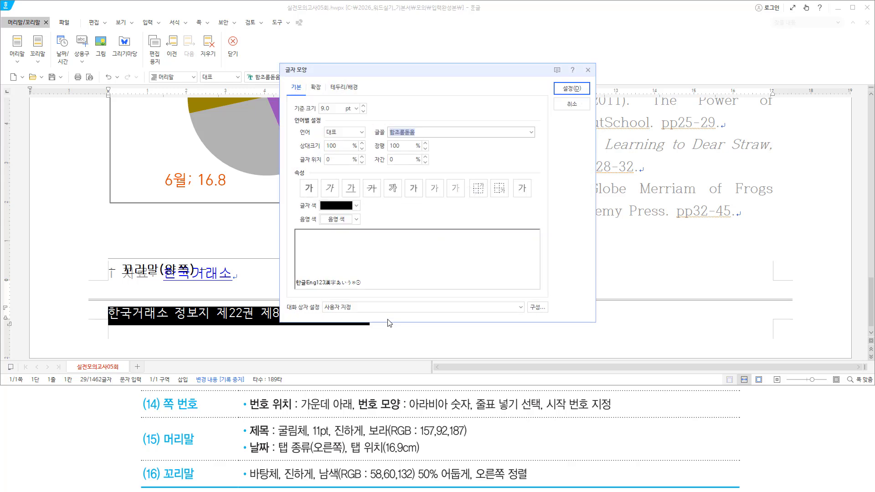
{"action": "type", "text": "바탕체"}
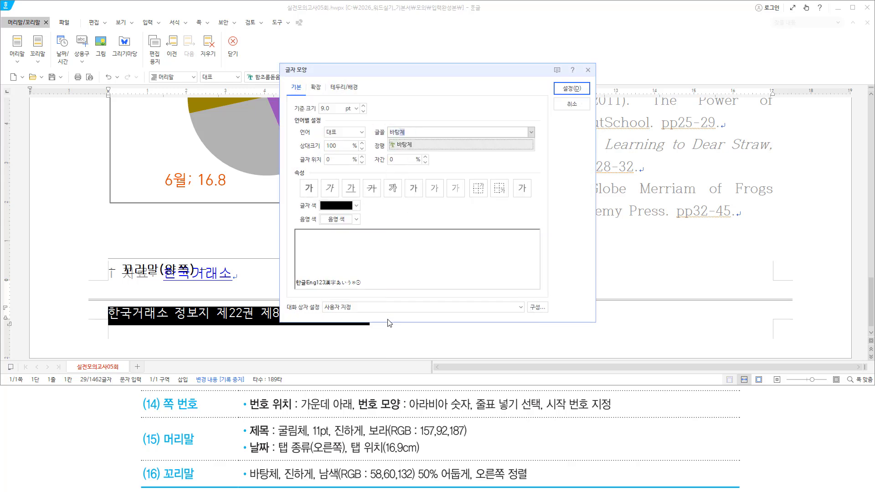
{"action": "key", "text": "Return"}
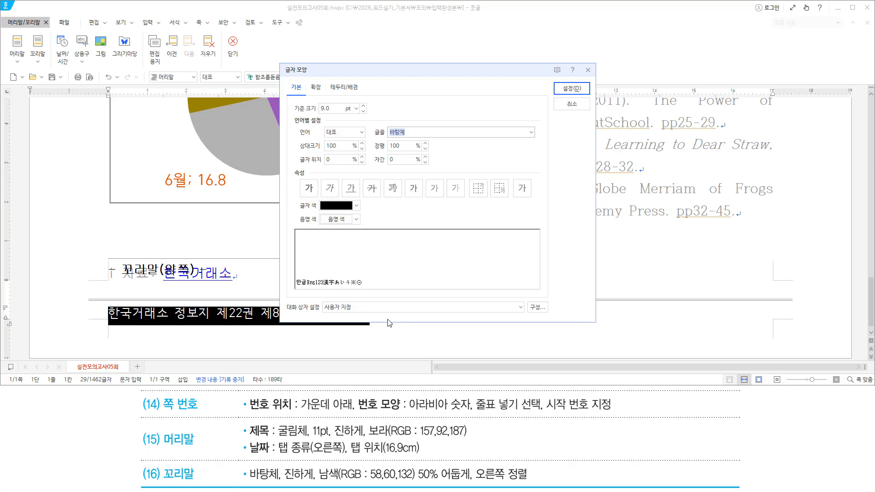
{"action": "key", "text": "alt"}
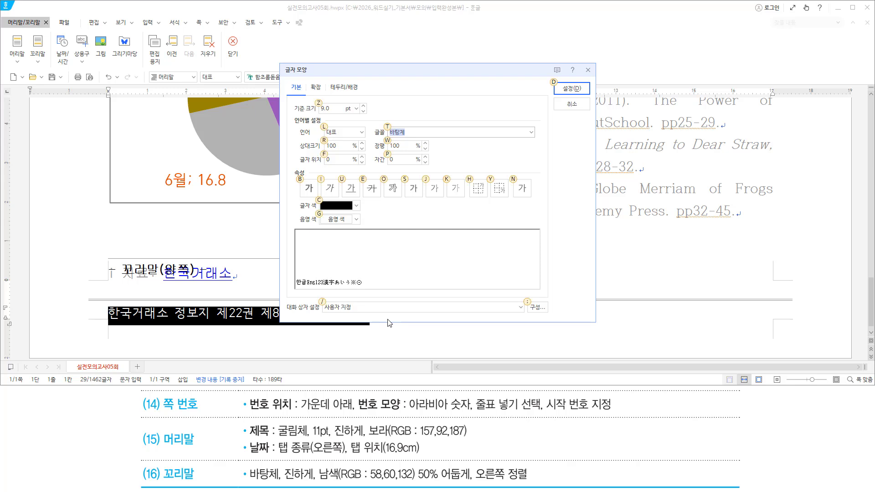
{"action": "key", "text": "alt+b"}
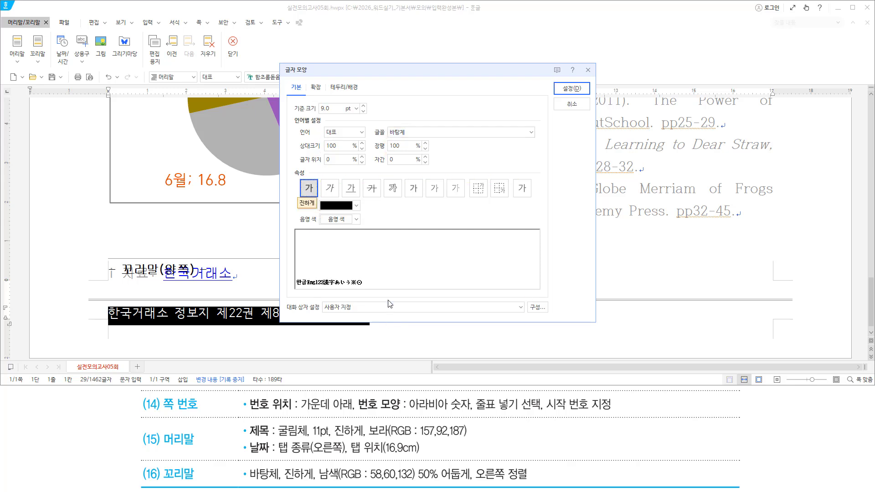
{"action": "left_click", "coordinate": [356, 205]}
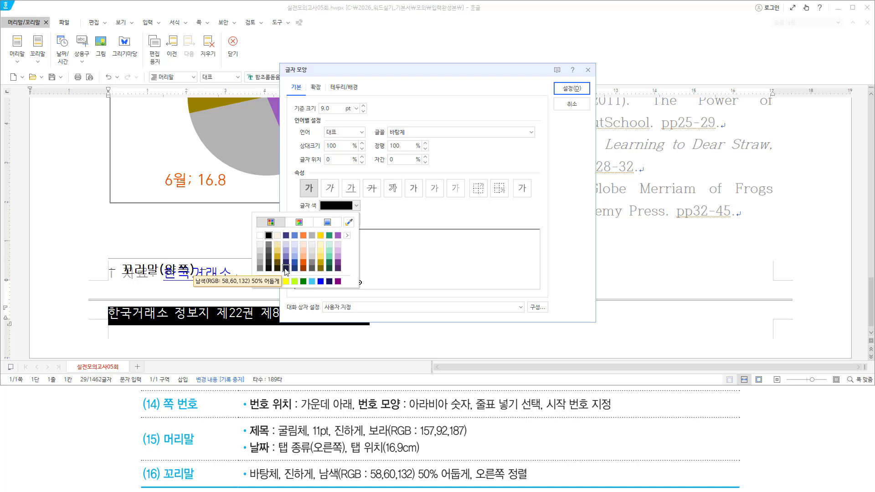
{"action": "left_click", "coordinate": [286, 268]}
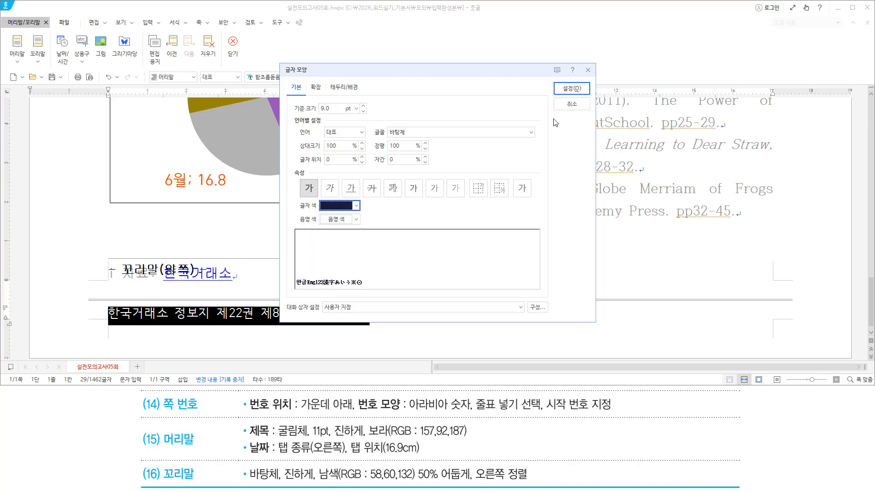
{"action": "left_click", "coordinate": [573, 88]}
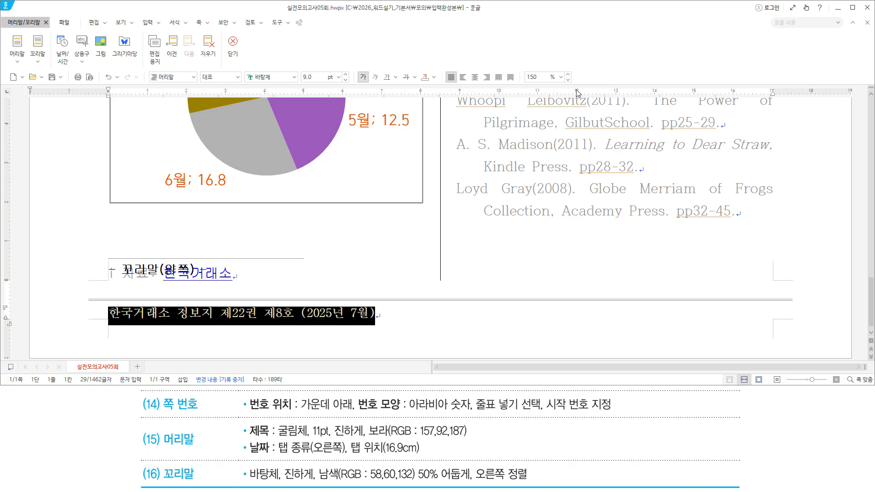
Right-align the footer line, deselect it, and exit footer editing with Shift+Esc
{"action": "key", "text": "ctrl+shift+r"}
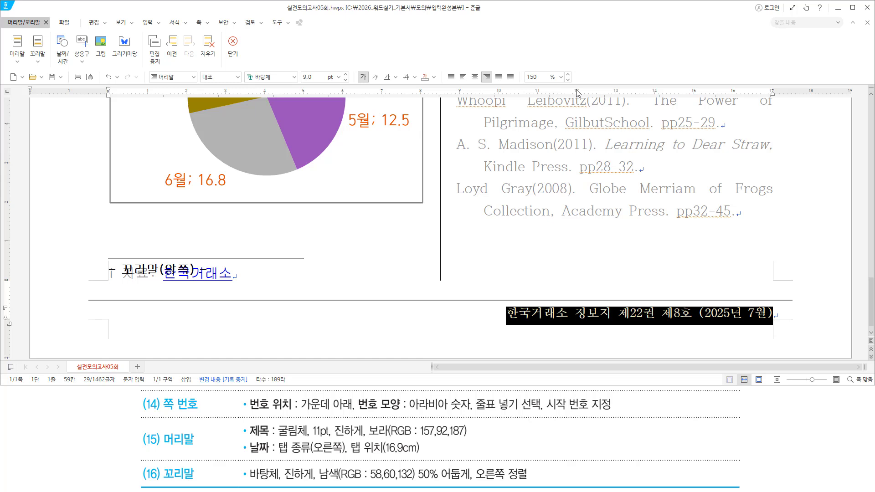
{"action": "left_click", "coordinate": [513, 324]}
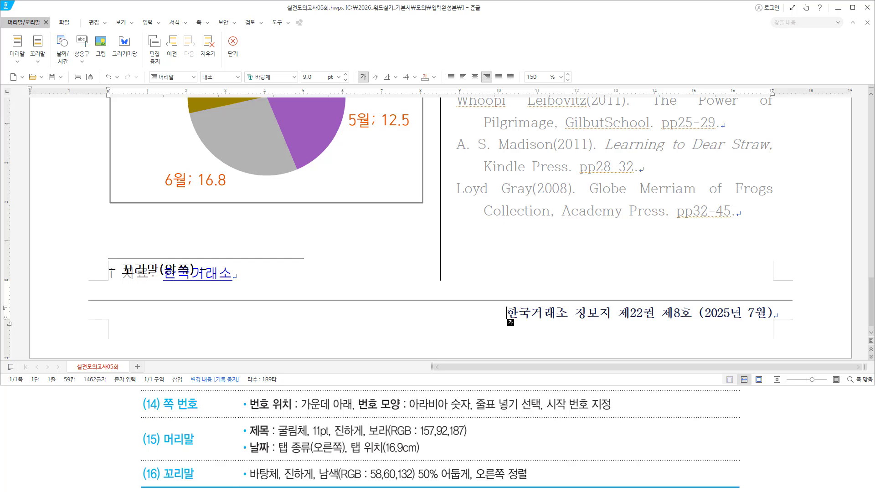
{"action": "key", "text": "shift+Escape"}
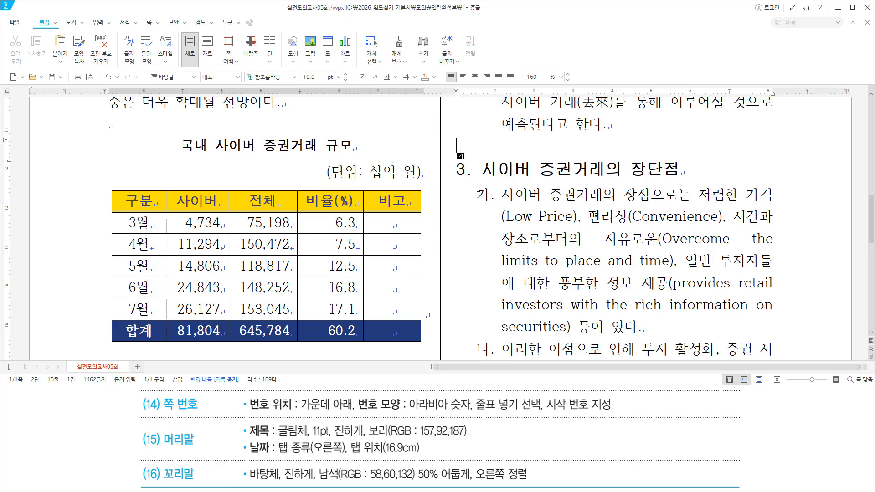
Review the model footer on the lecture reference slide and clear its pen annotations
{"action": "scroll", "coordinate": [485, 226], "scroll_direction": "down", "scroll_amount": 10}
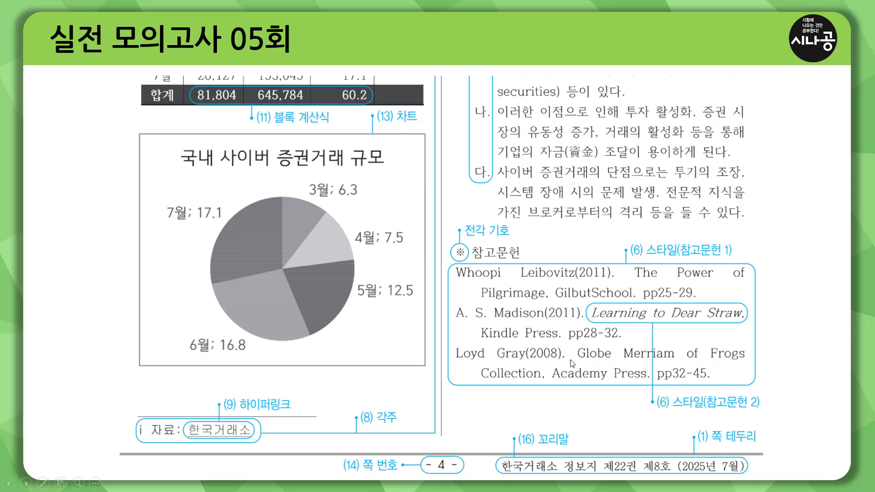
{"action": "left_click_drag", "start_coordinate": [419, 452], "coordinate": [465, 476]}
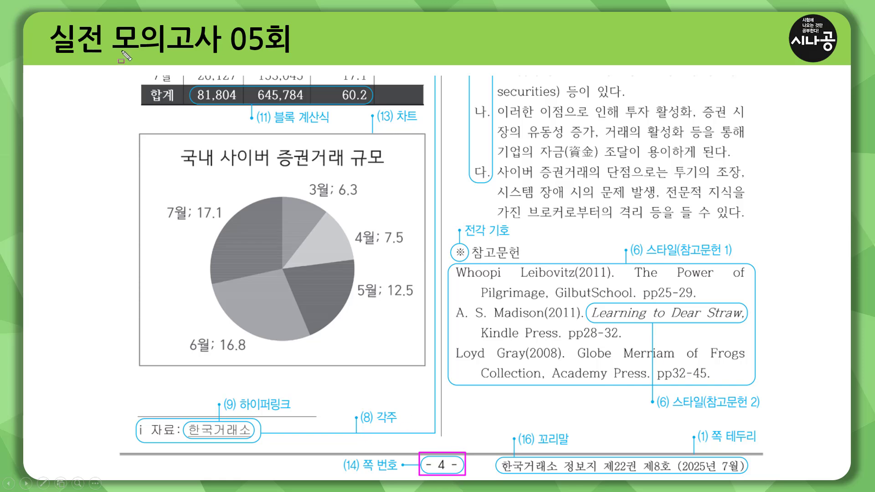
{"action": "mouse_move", "coordinate": [121, 50]}
{"action": "left_mouse_down"}
{"action": "mouse_move", "coordinate": [725, 368]}
{"action": "mouse_move", "coordinate": [767, 448]}
{"action": "left_mouse_up"}
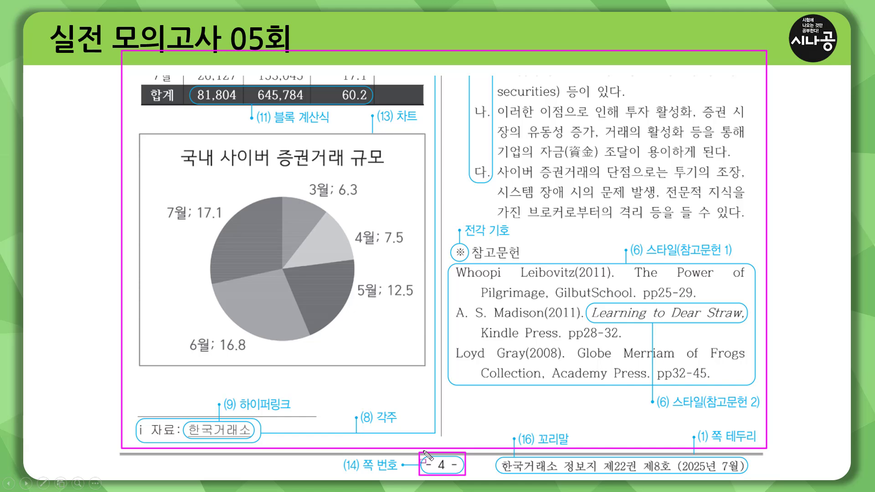
{"action": "key", "text": "e"}
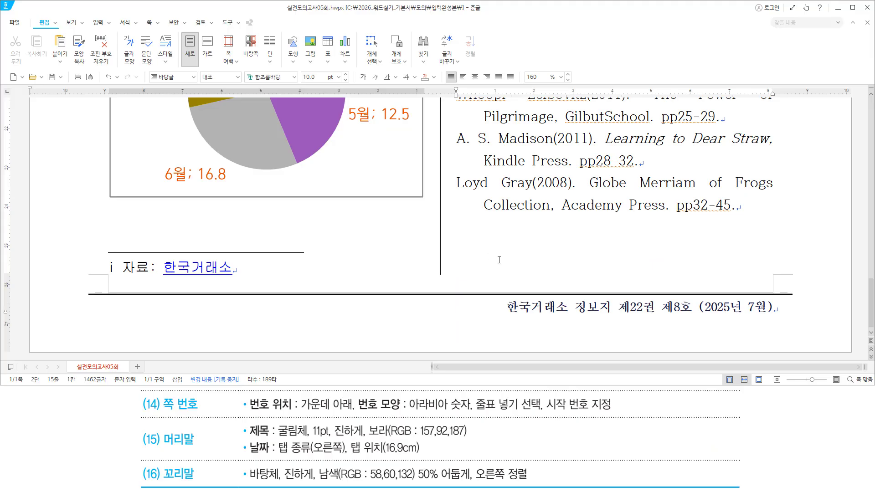
In page numbering (Ctrl+N,P), choose bottom-centre position and 1,2,3 format with dashes
{"action": "scroll", "coordinate": [499, 260], "scroll_direction": "up", "scroll_amount": 3}
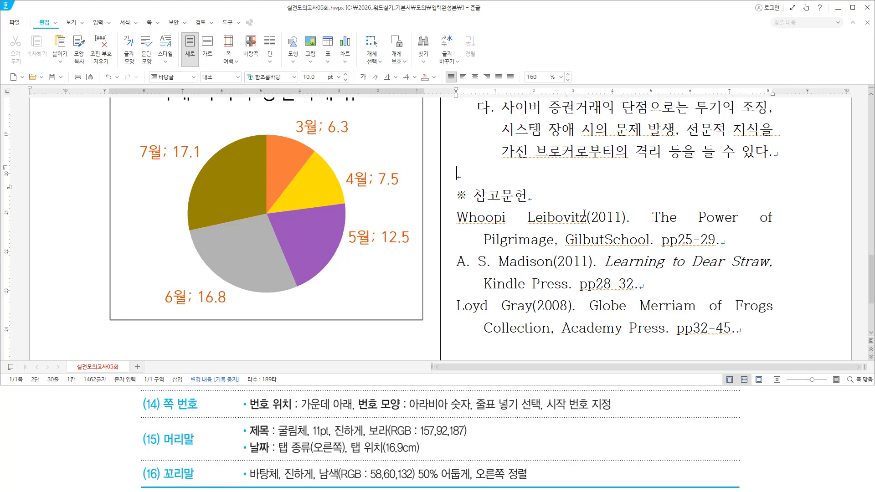
{"action": "scroll", "coordinate": [584, 213], "scroll_direction": "up", "scroll_amount": 2}
{"action": "scroll", "coordinate": [477, 236], "scroll_direction": "down", "scroll_amount": 2}
{"action": "key", "text": "ctrl+n"}
{"action": "key", "text": "p"}
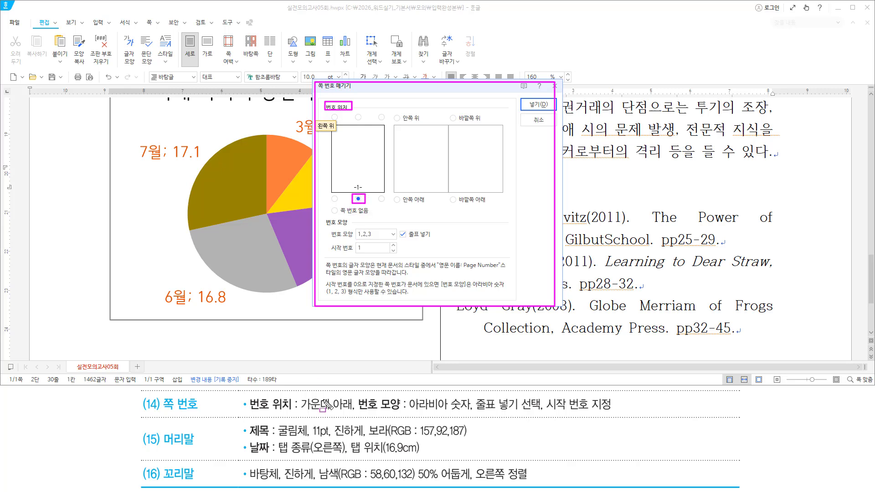
{"action": "left_click_drag", "start_coordinate": [249, 412], "coordinate": [475, 412]}
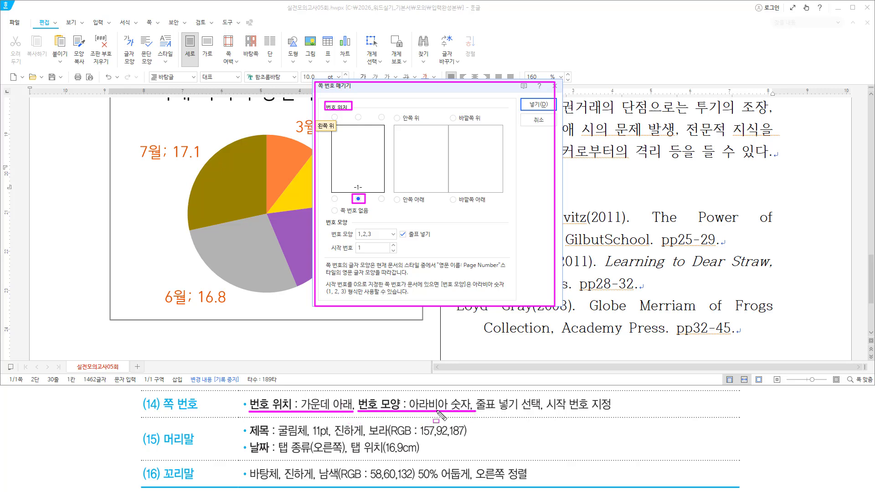
{"action": "left_click_drag", "start_coordinate": [328, 238], "coordinate": [383, 237]}
{"action": "mouse_move", "coordinate": [475, 412]}
{"action": "left_mouse_down"}
{"action": "mouse_move", "coordinate": [546, 412]}
{"action": "mouse_move", "coordinate": [542, 398]}
{"action": "left_mouse_up"}
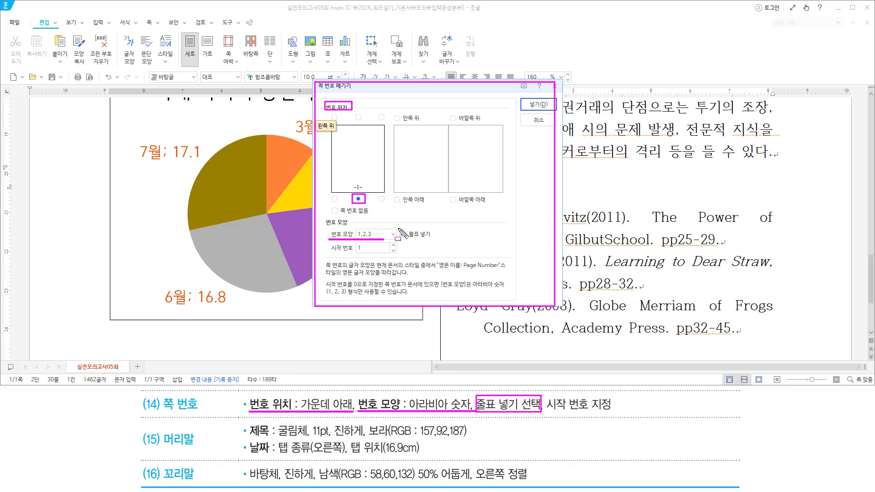
{"action": "mouse_move", "coordinate": [396, 227]}
{"action": "left_mouse_down"}
{"action": "mouse_move", "coordinate": [414, 242]}
{"action": "mouse_move", "coordinate": [436, 241]}
{"action": "left_mouse_up"}
{"action": "left_click_drag", "start_coordinate": [547, 412], "coordinate": [619, 412]}
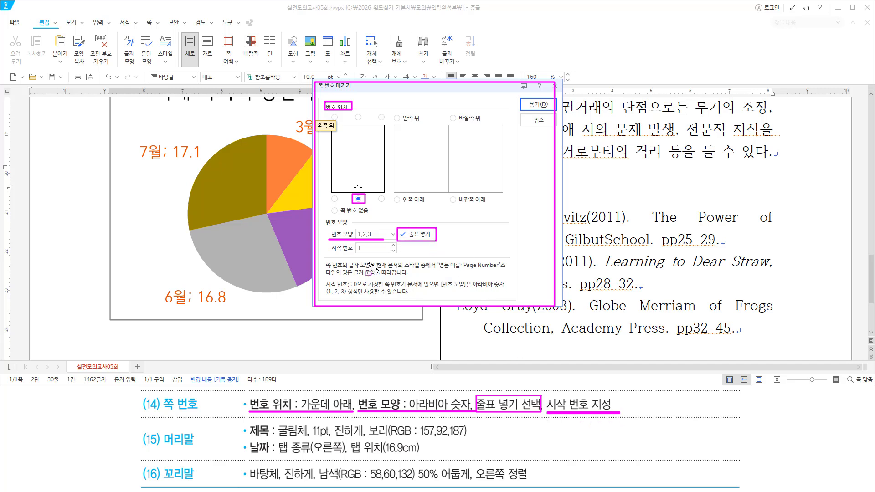
{"action": "key", "text": "Escape"}
Set the starting page number to 4 and insert the page number
{"action": "left_click", "coordinate": [393, 245]}
{"action": "left_click", "coordinate": [393, 246]}
{"action": "left_click", "coordinate": [393, 245]}
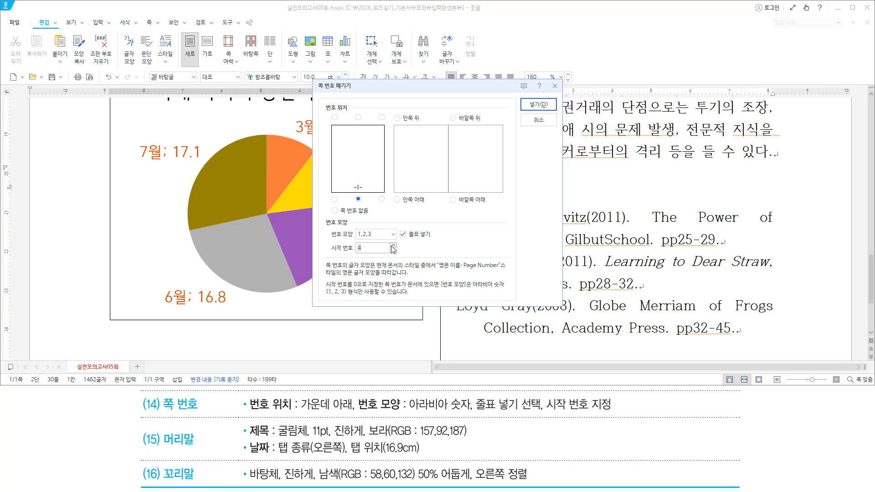
{"action": "mouse_move", "coordinate": [327, 254]}
{"action": "left_mouse_down"}
{"action": "mouse_move", "coordinate": [396, 255]}
{"action": "mouse_move", "coordinate": [399, 243]}
{"action": "left_mouse_up"}
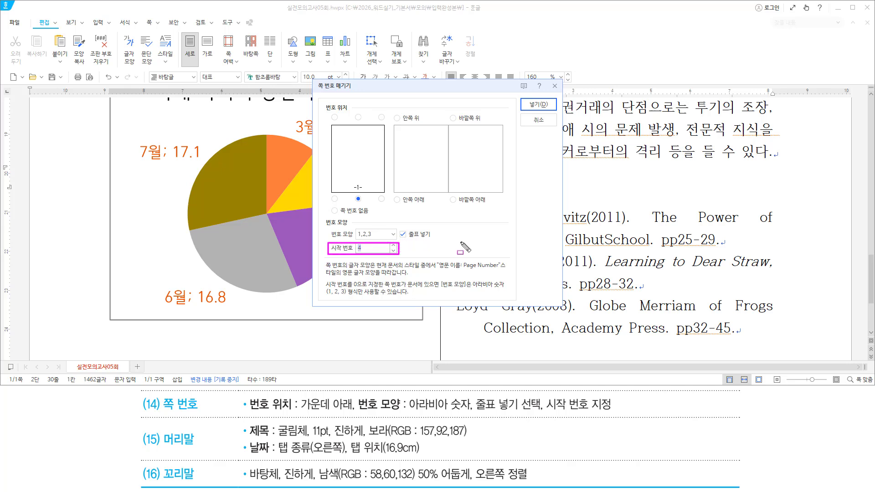
{"action": "mouse_move", "coordinate": [547, 95]}
{"action": "left_mouse_down"}
{"action": "mouse_move", "coordinate": [521, 112]}
{"action": "mouse_move", "coordinate": [556, 114]}
{"action": "left_mouse_up"}
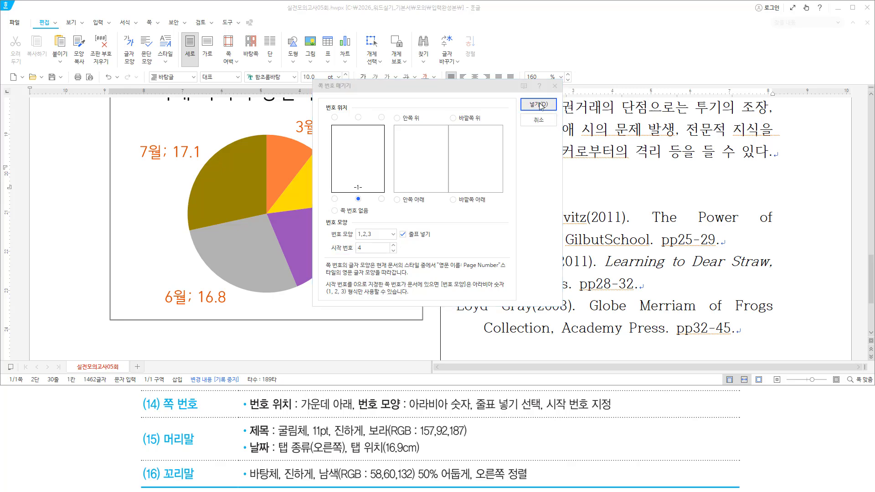
{"action": "left_click", "coordinate": [540, 105]}
Check the '- 4 -' page number in the footer and maximize the Hangul window
{"action": "scroll", "coordinate": [490, 198], "scroll_direction": "down", "scroll_amount": 3}
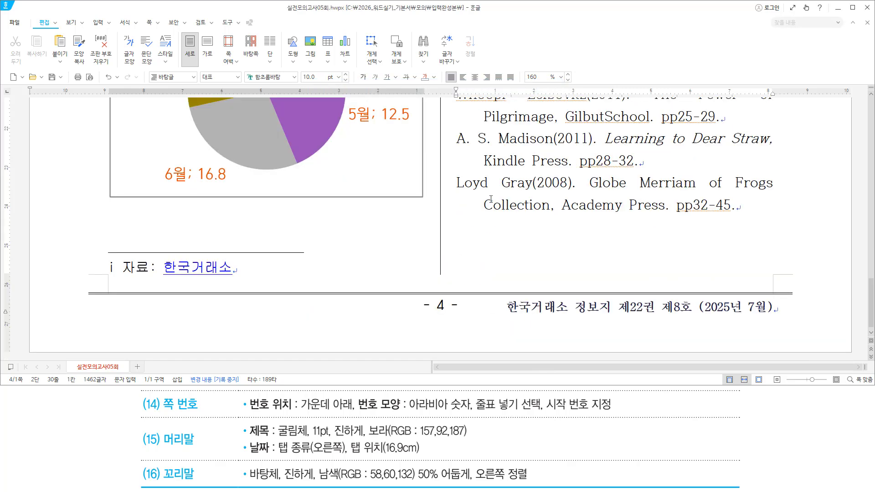
{"action": "left_click_drag", "start_coordinate": [421, 317], "coordinate": [464, 315]}
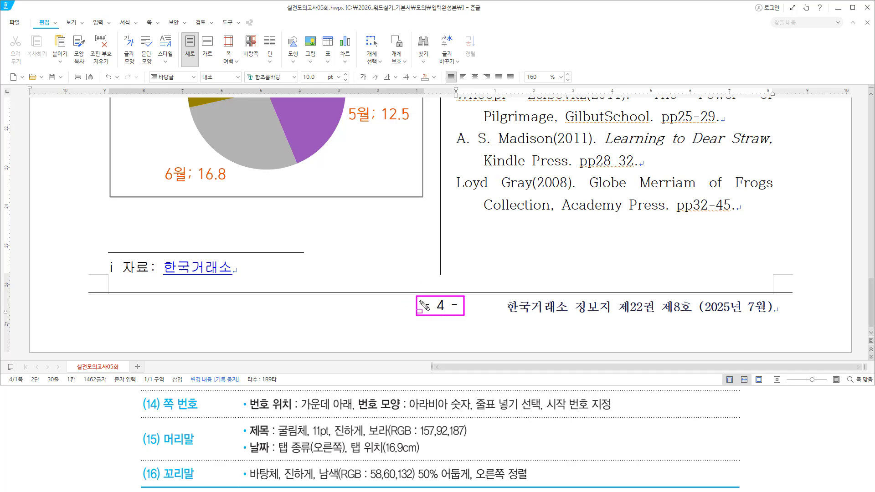
{"action": "left_click", "coordinate": [493, 208]}
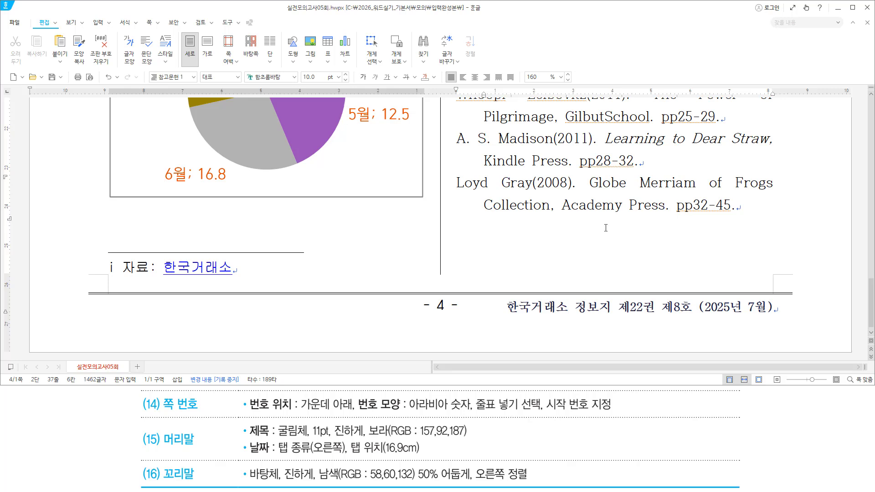
{"action": "left_click", "coordinate": [473, 9]}
{"action": "double_click", "coordinate": [474, 9]}
Scroll back to the top of page 1 and switch text input to Korean
{"action": "scroll", "coordinate": [518, 177], "scroll_direction": "up", "scroll_amount": 20}
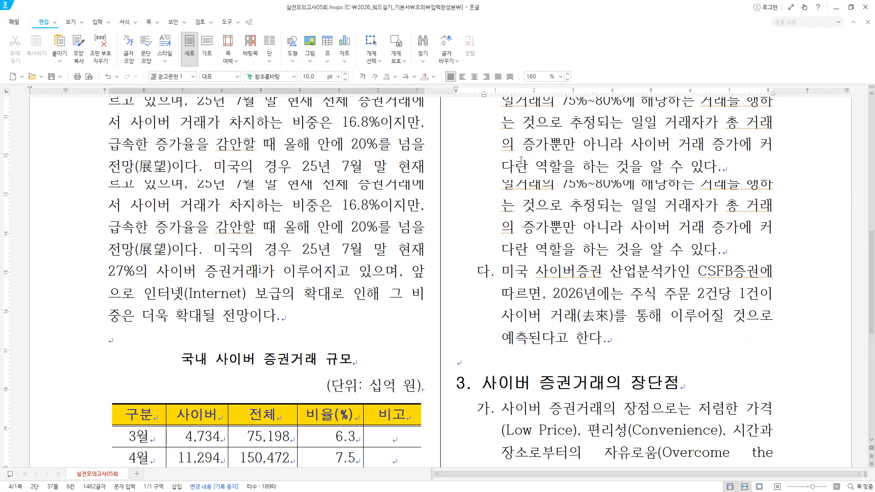
{"action": "scroll", "coordinate": [337, 235], "scroll_direction": "down", "scroll_amount": 2}
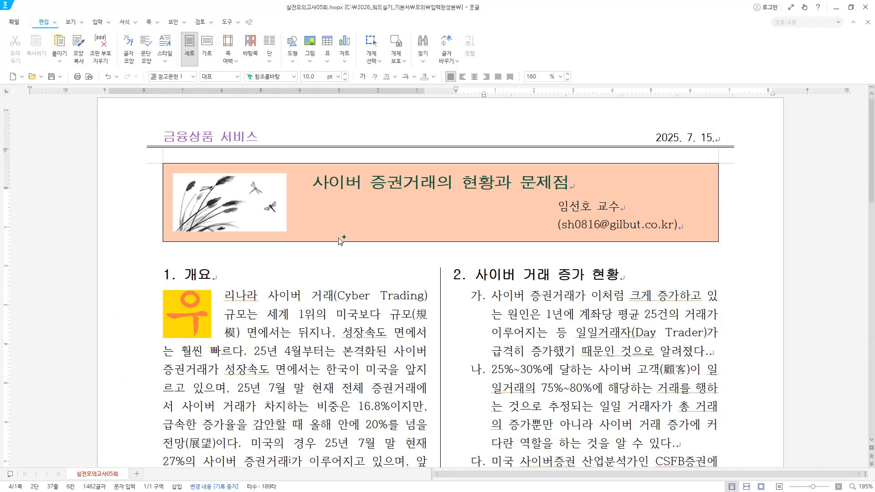
{"action": "scroll", "coordinate": [582, 272], "scroll_direction": "down", "scroll_amount": 1}
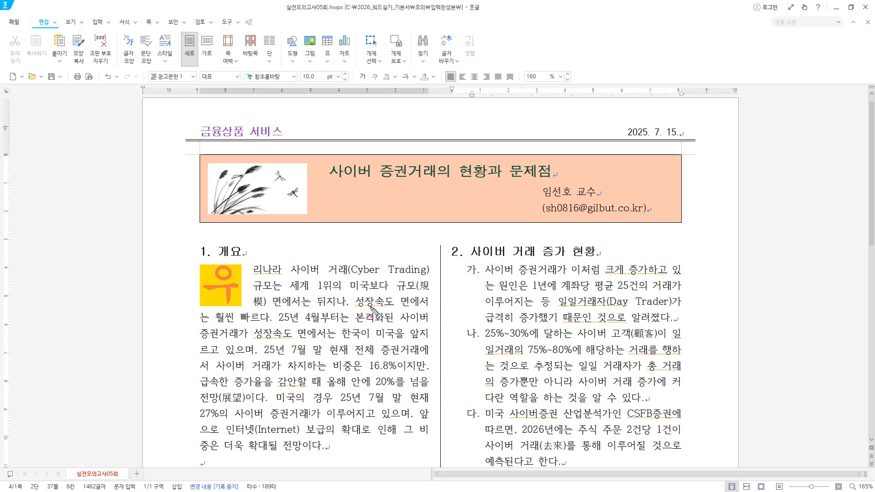
{"action": "scroll", "coordinate": [318, 291], "scroll_direction": "down", "scroll_amount": 5}
{"action": "left_click", "coordinate": [397, 298]}
{"action": "scroll", "coordinate": [397, 298], "scroll_direction": "down", "scroll_amount": 3}
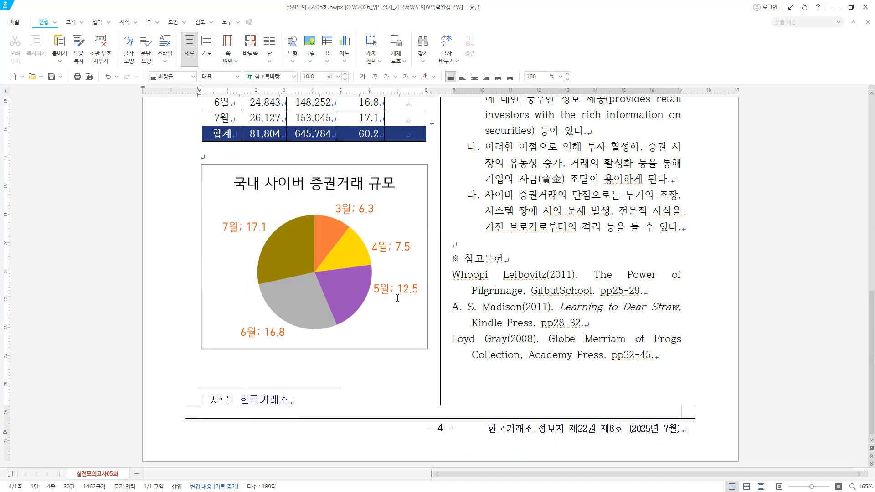
{"action": "scroll", "coordinate": [398, 298], "scroll_direction": "up", "scroll_amount": 8}
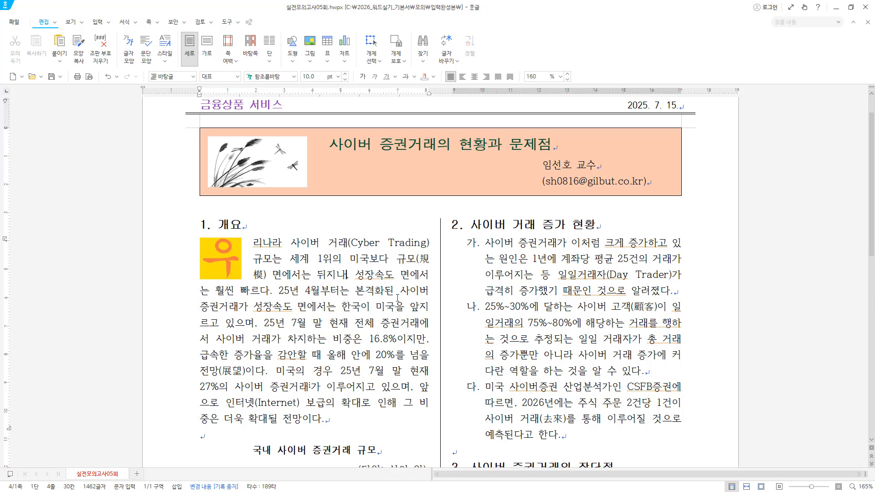
{"action": "scroll", "coordinate": [397, 297], "scroll_direction": "up", "scroll_amount": 1}
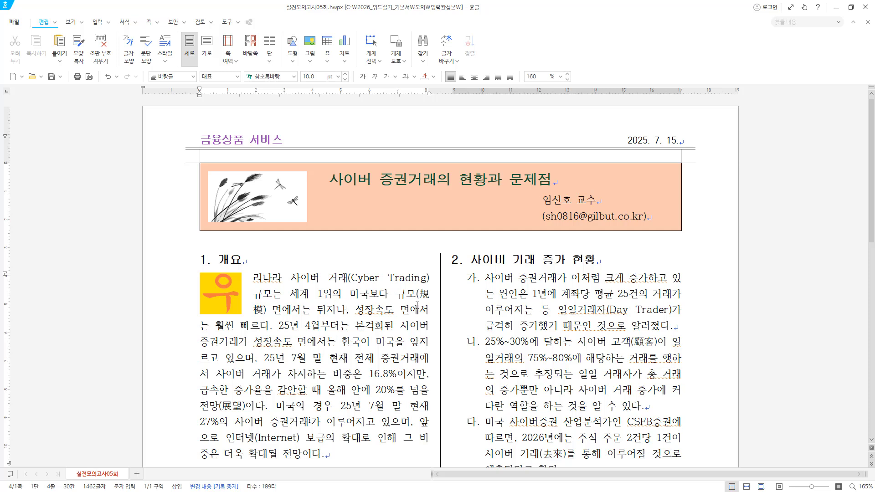
{"action": "key", "text": "Hangul"}
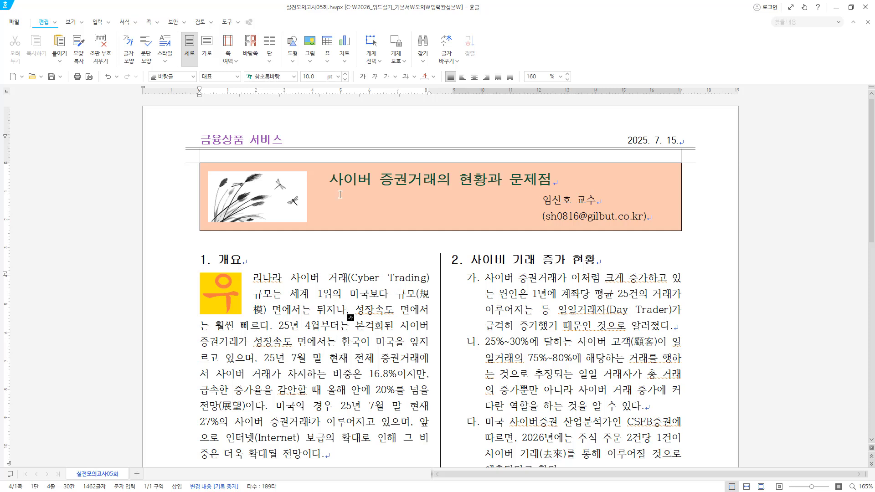